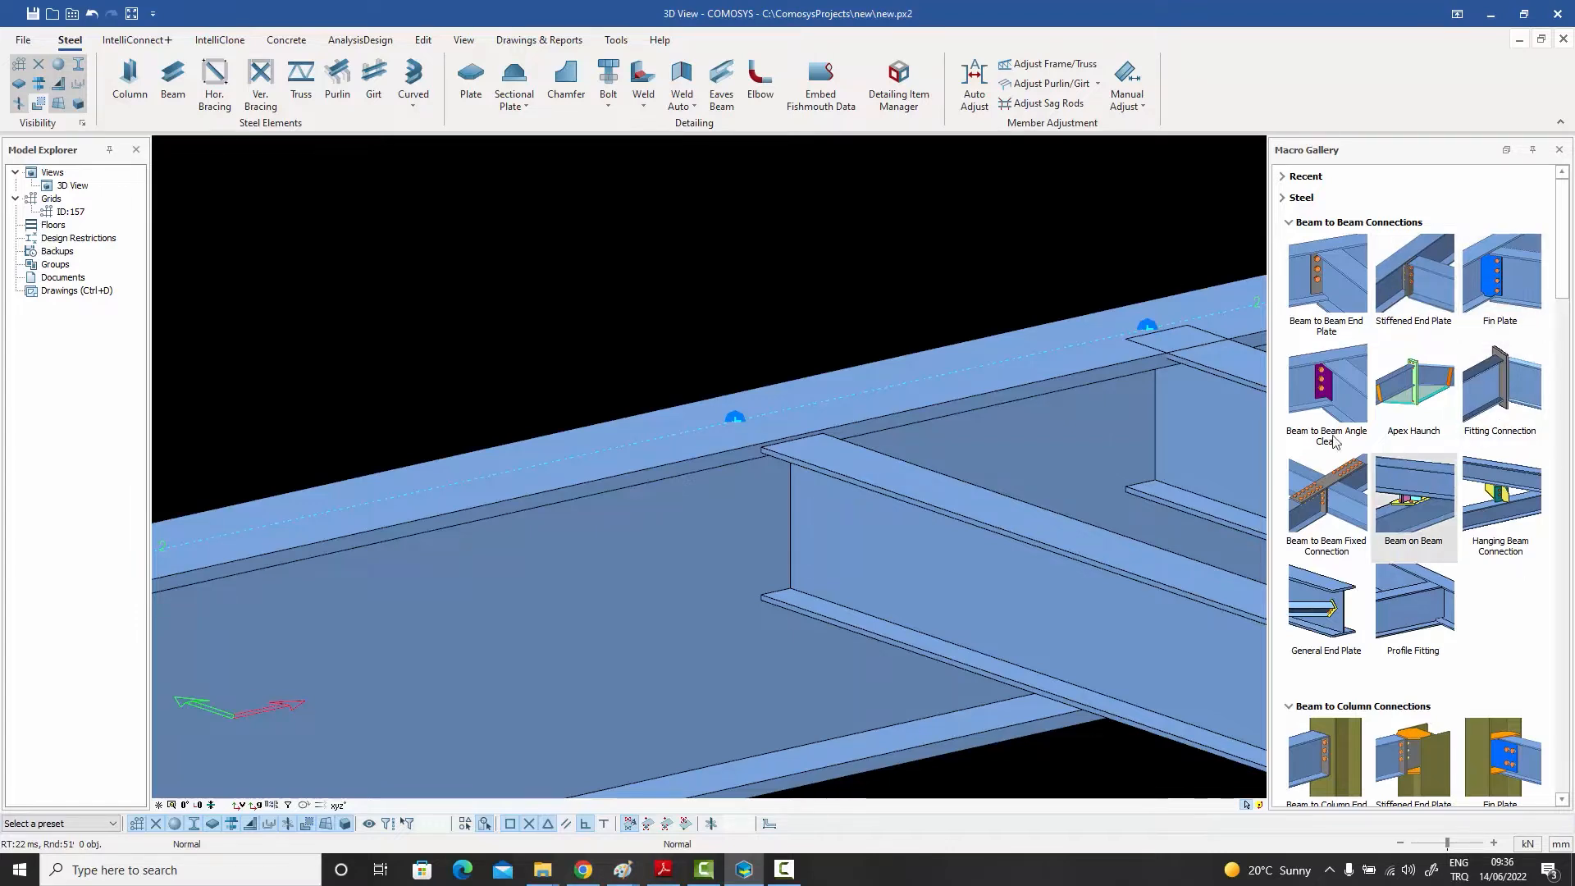
Review the figure, bolt, weld, design and preset settings of the Beam to Beam End Plate macro
double_click(1334, 304)
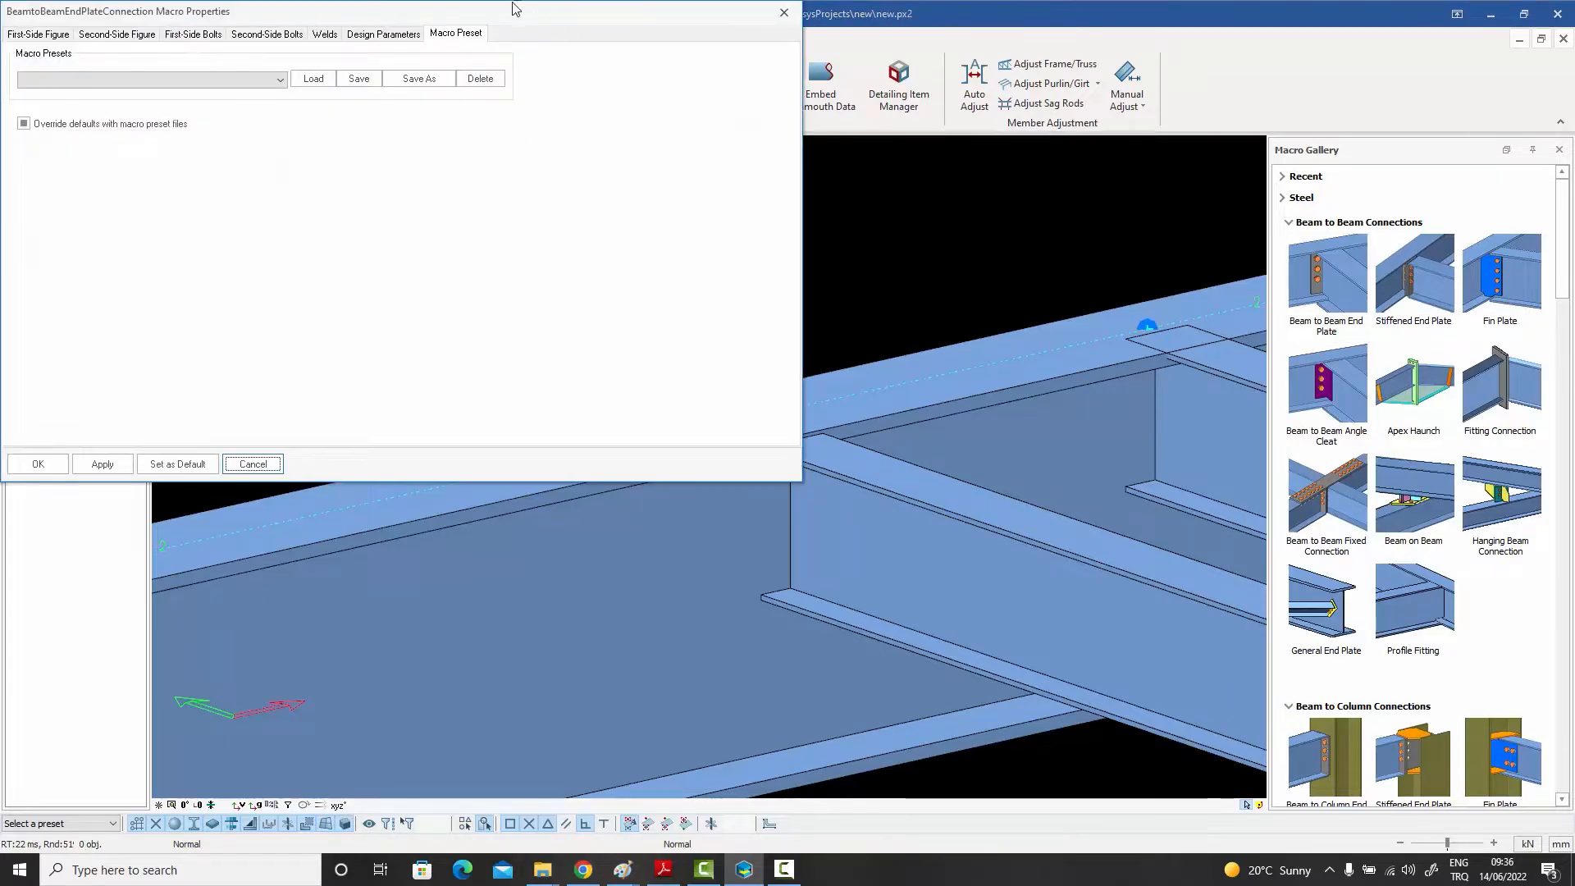
drag(512, 11, 895, 92)
click(435, 117)
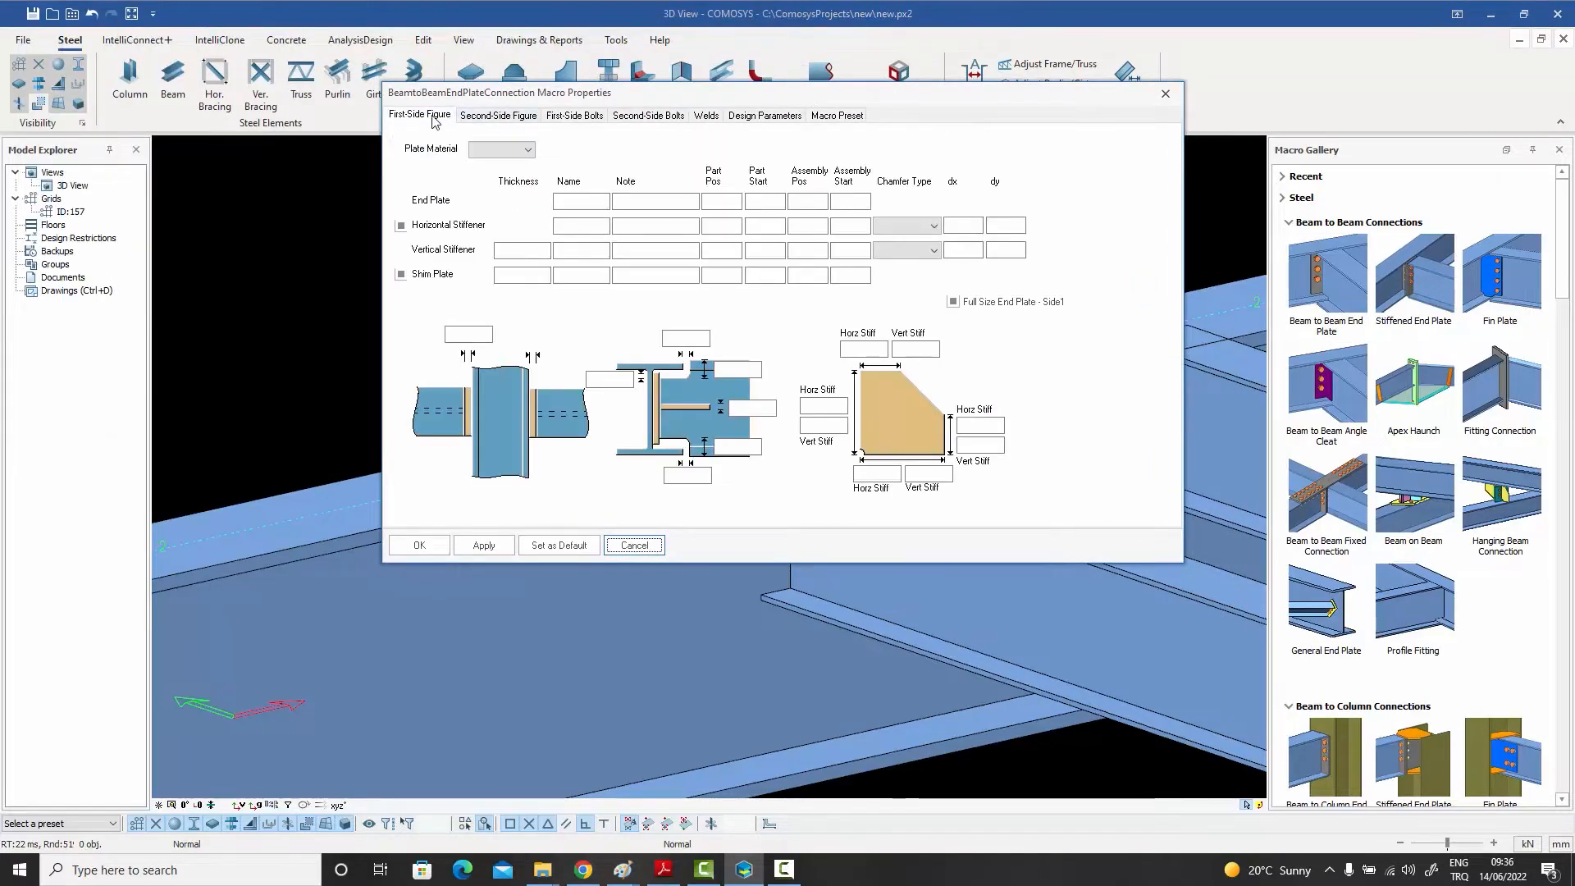
click(492, 119)
click(574, 118)
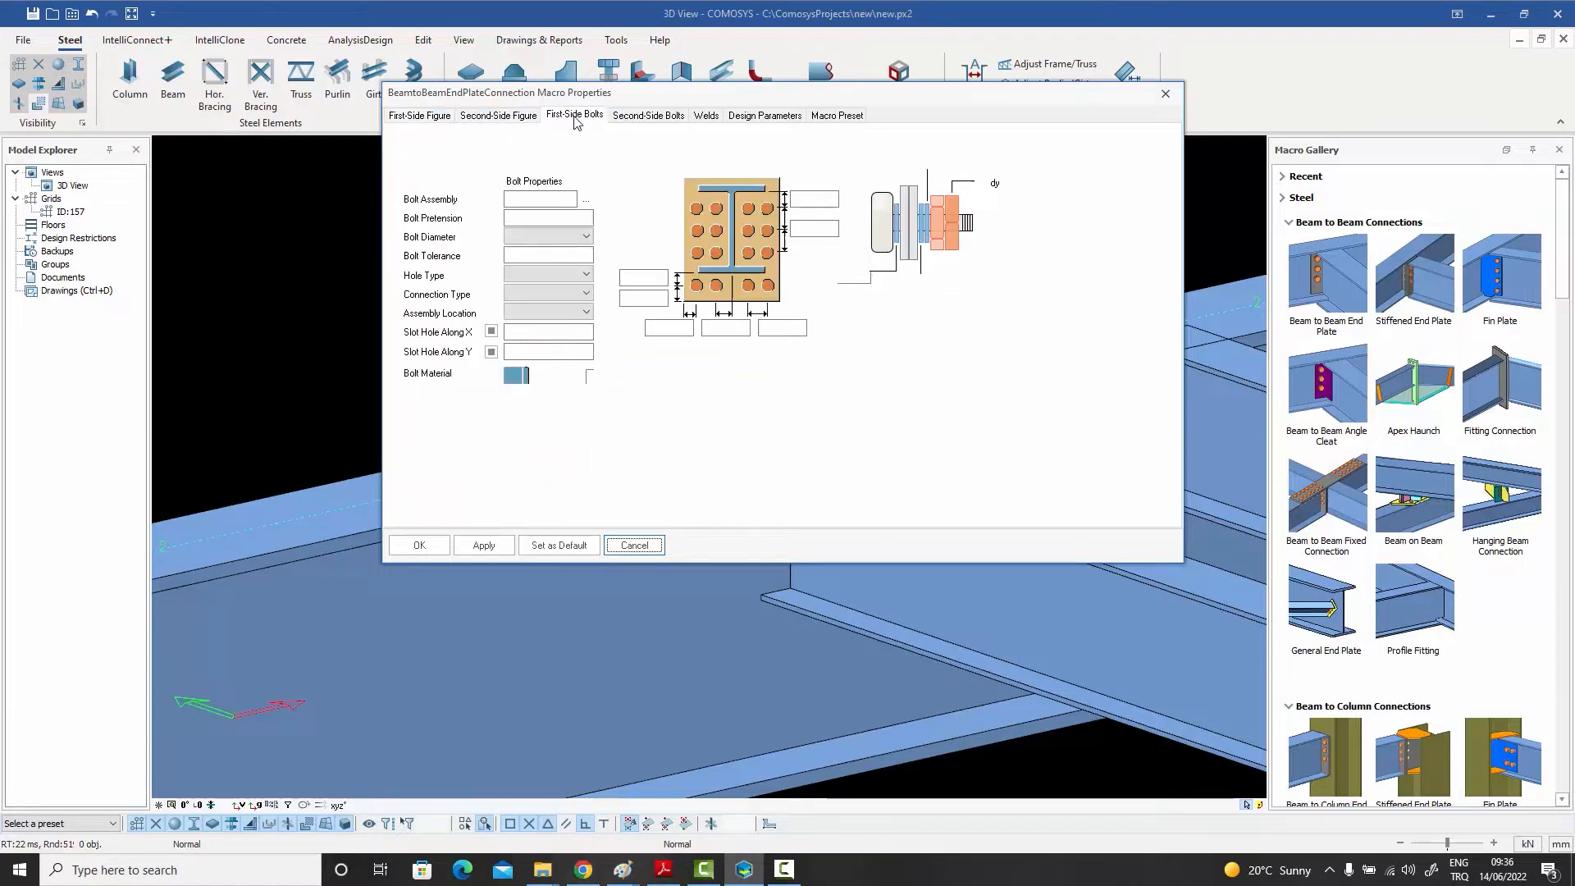
click(661, 117)
click(707, 116)
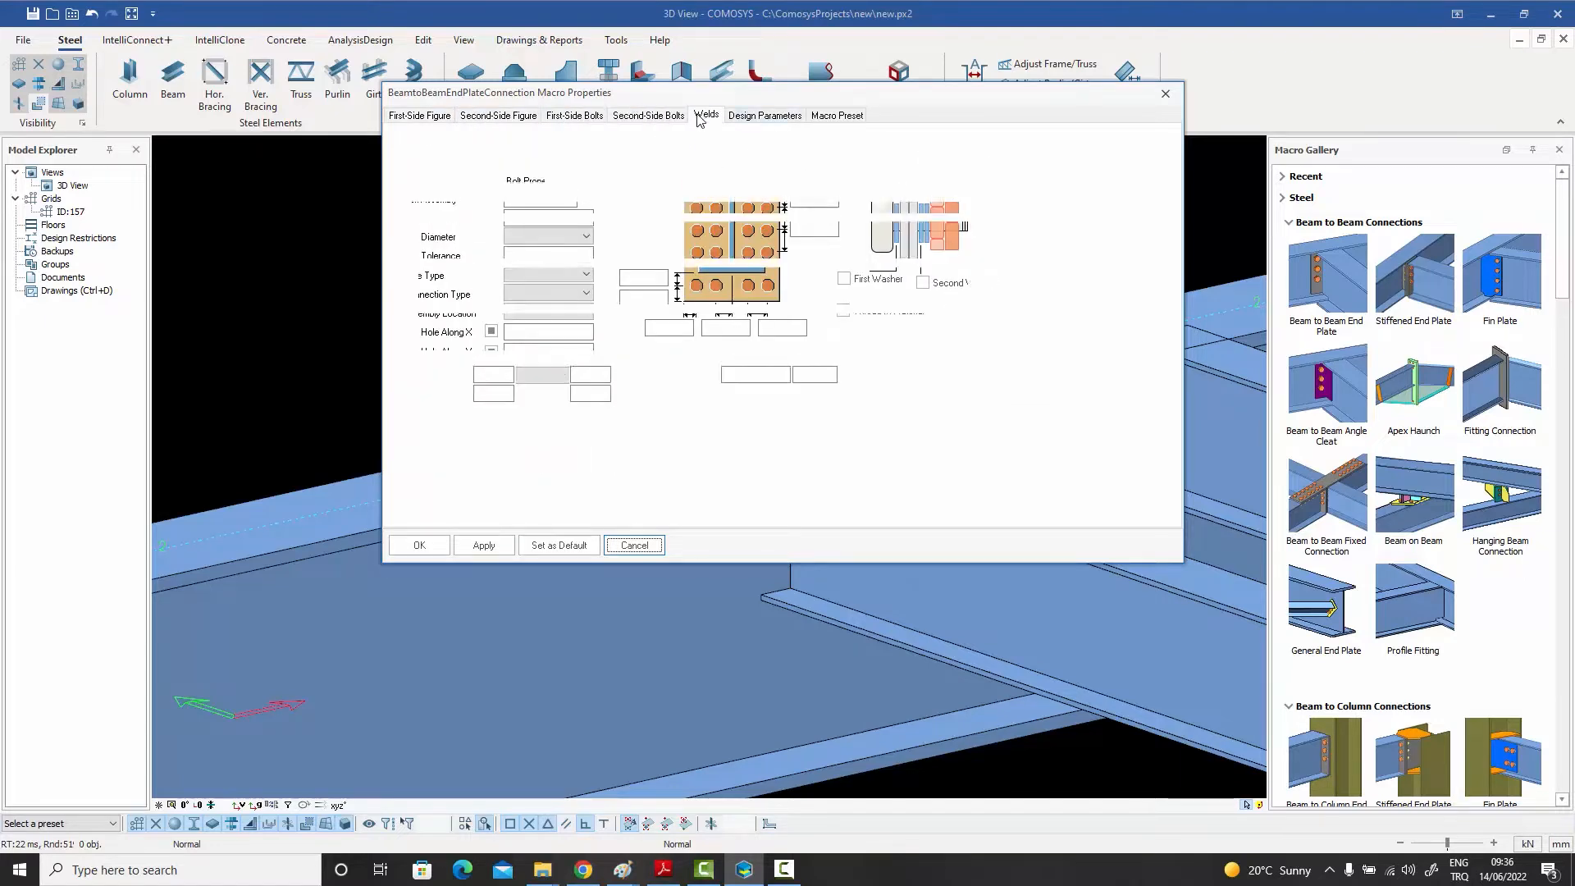
click(757, 117)
click(414, 116)
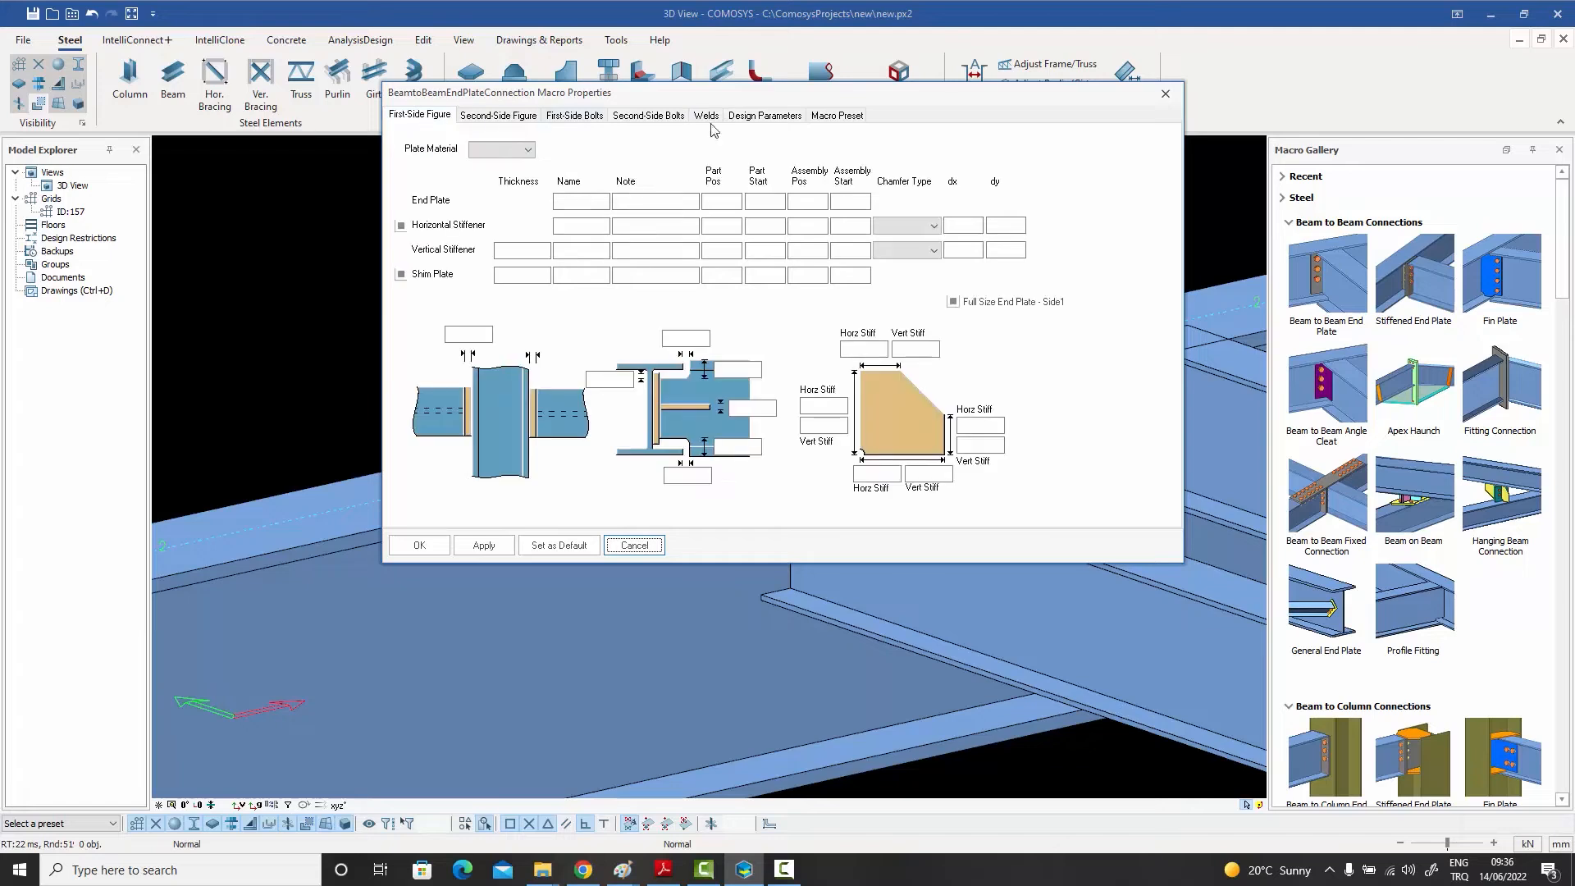
click(846, 119)
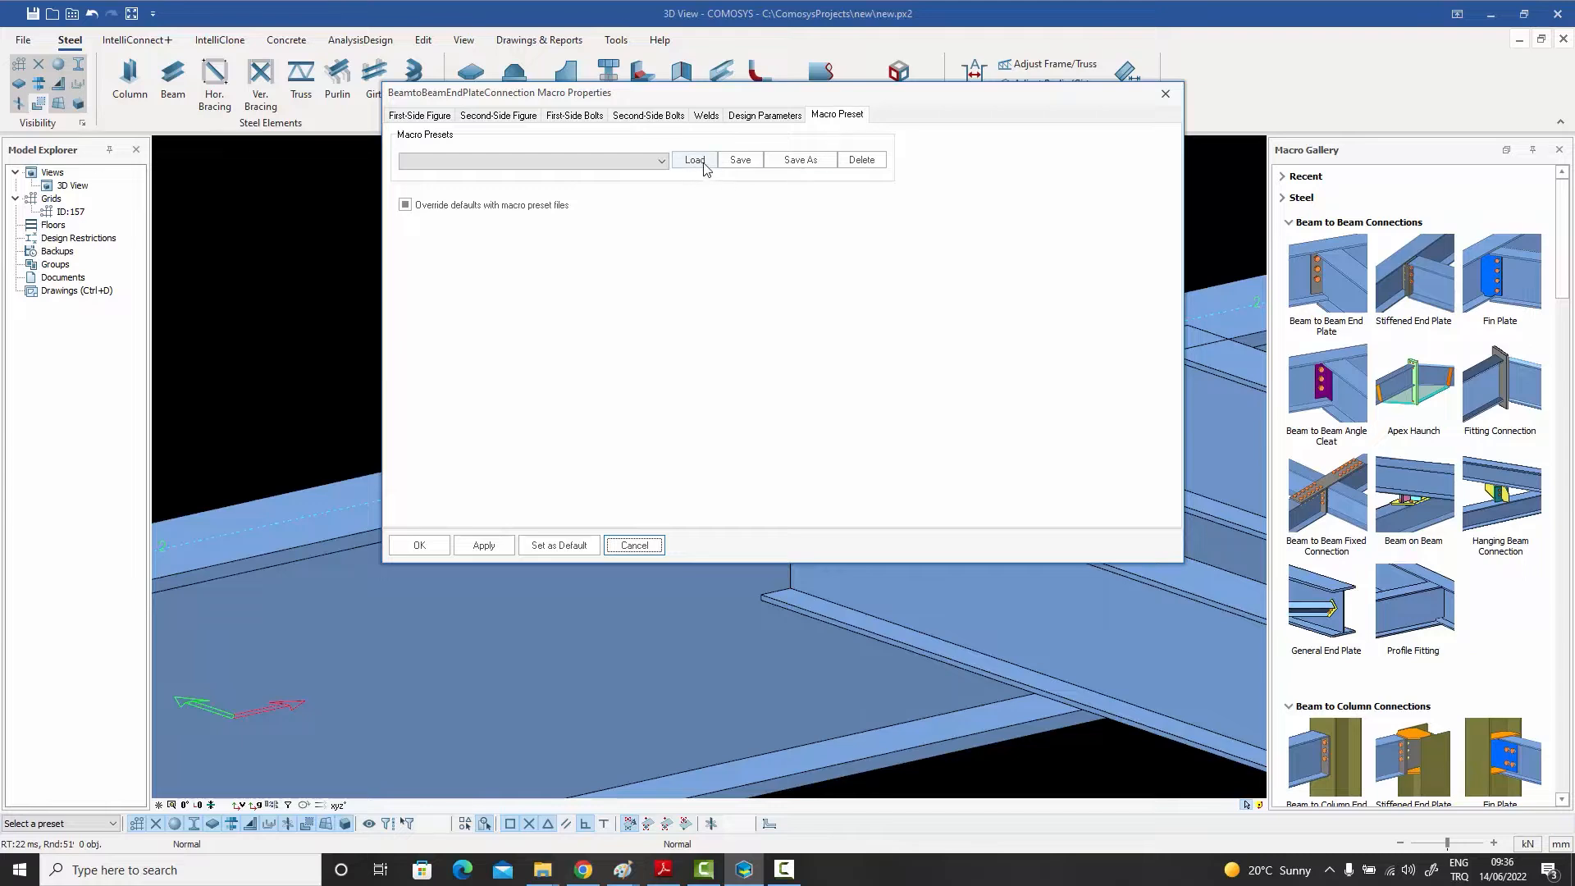
Examine the end plate macro's preset saving prompt and preset list, and close its properties without saving a preset
click(740, 161)
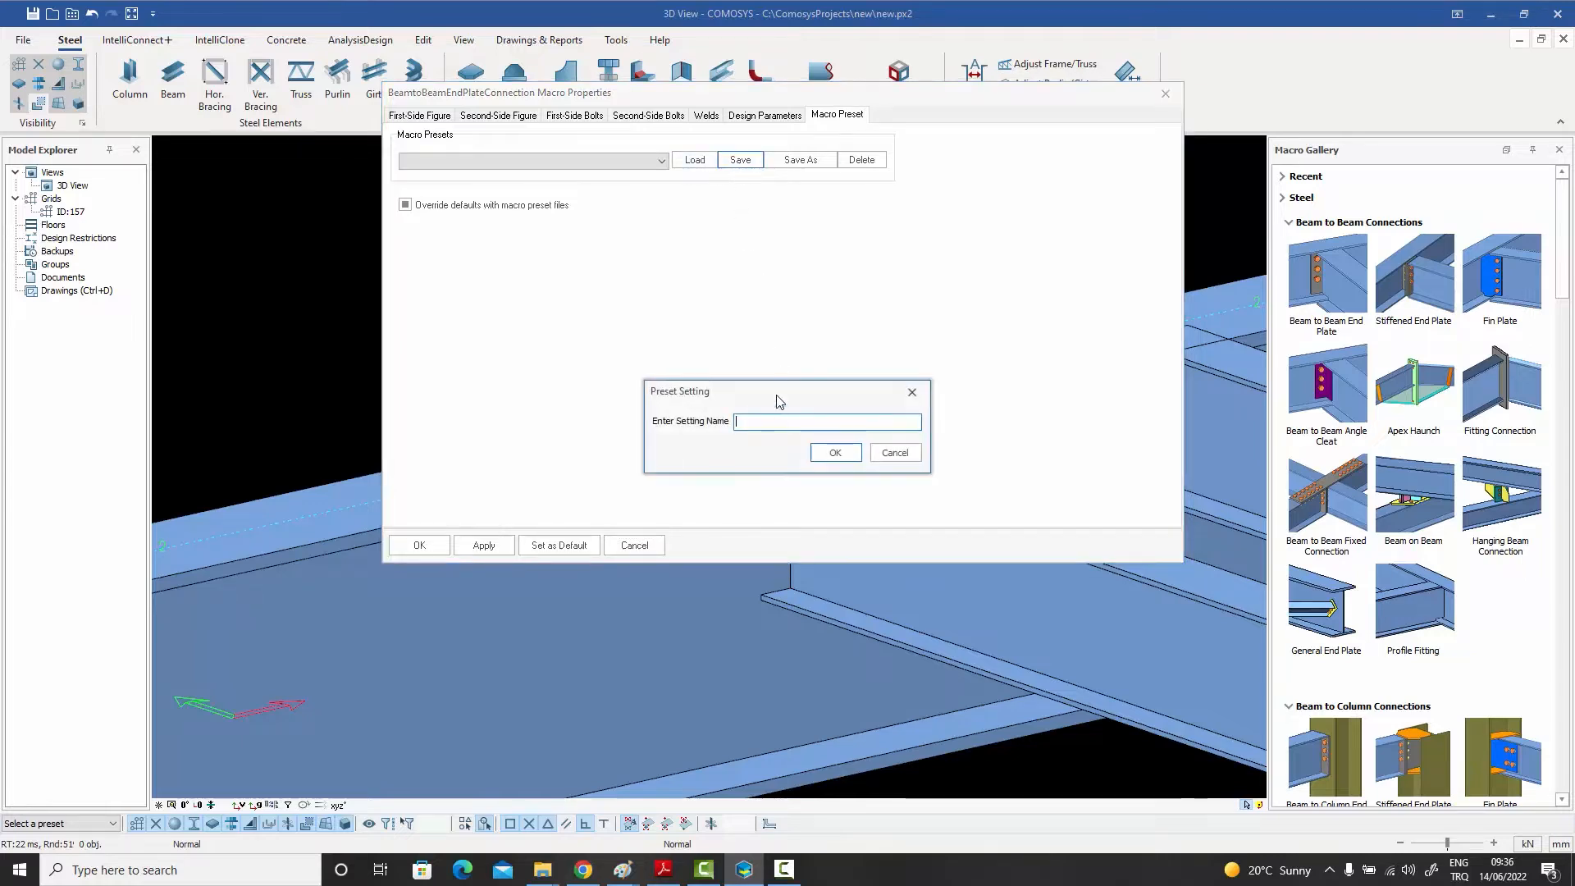
click(895, 452)
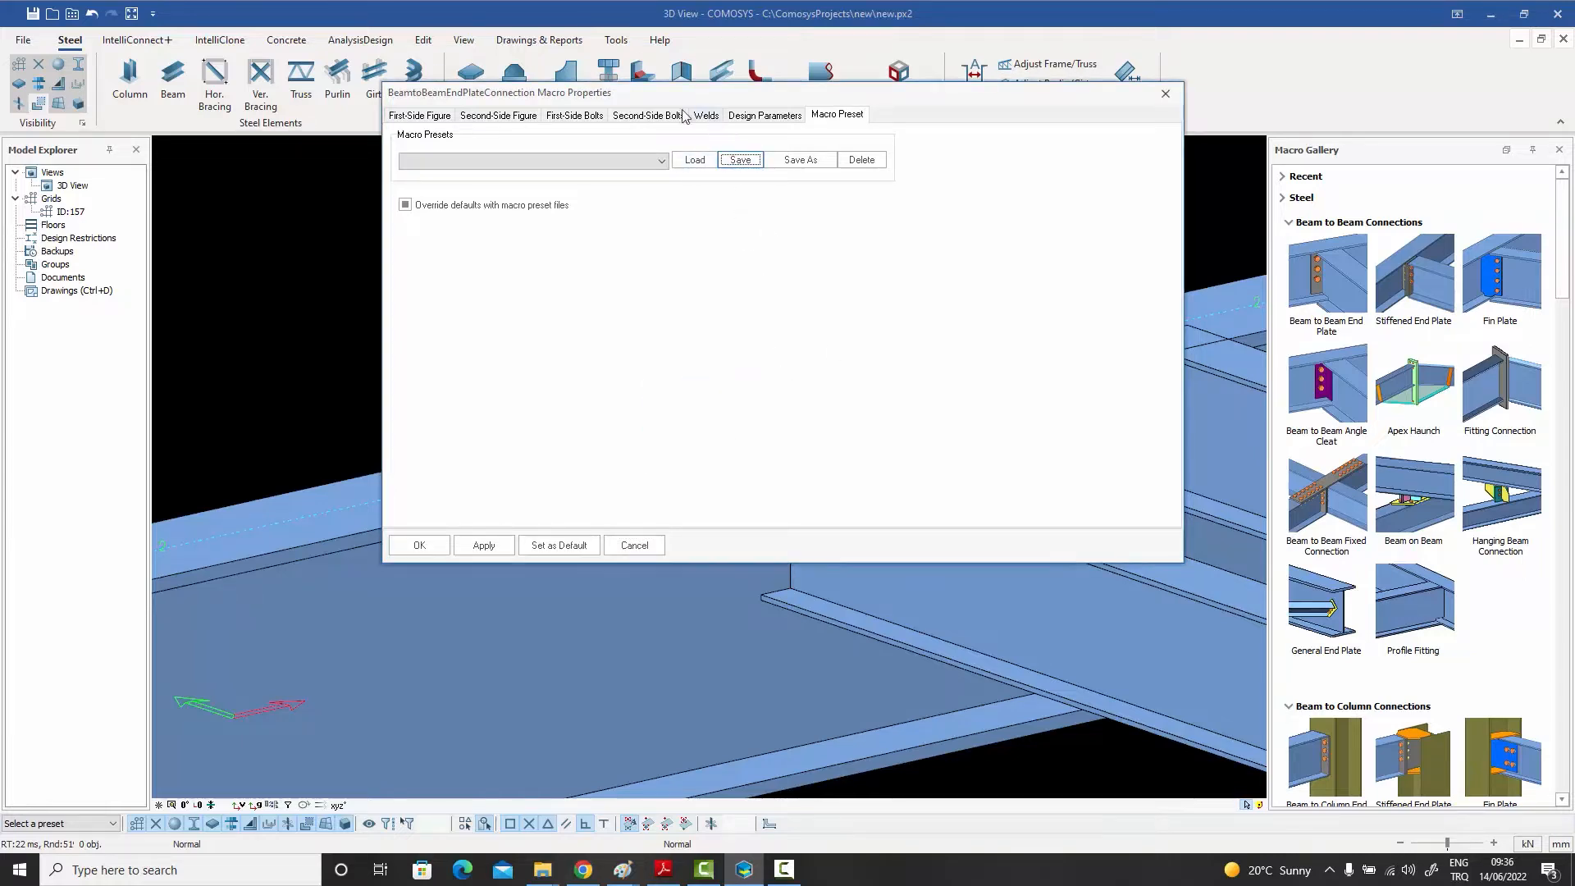
click(417, 115)
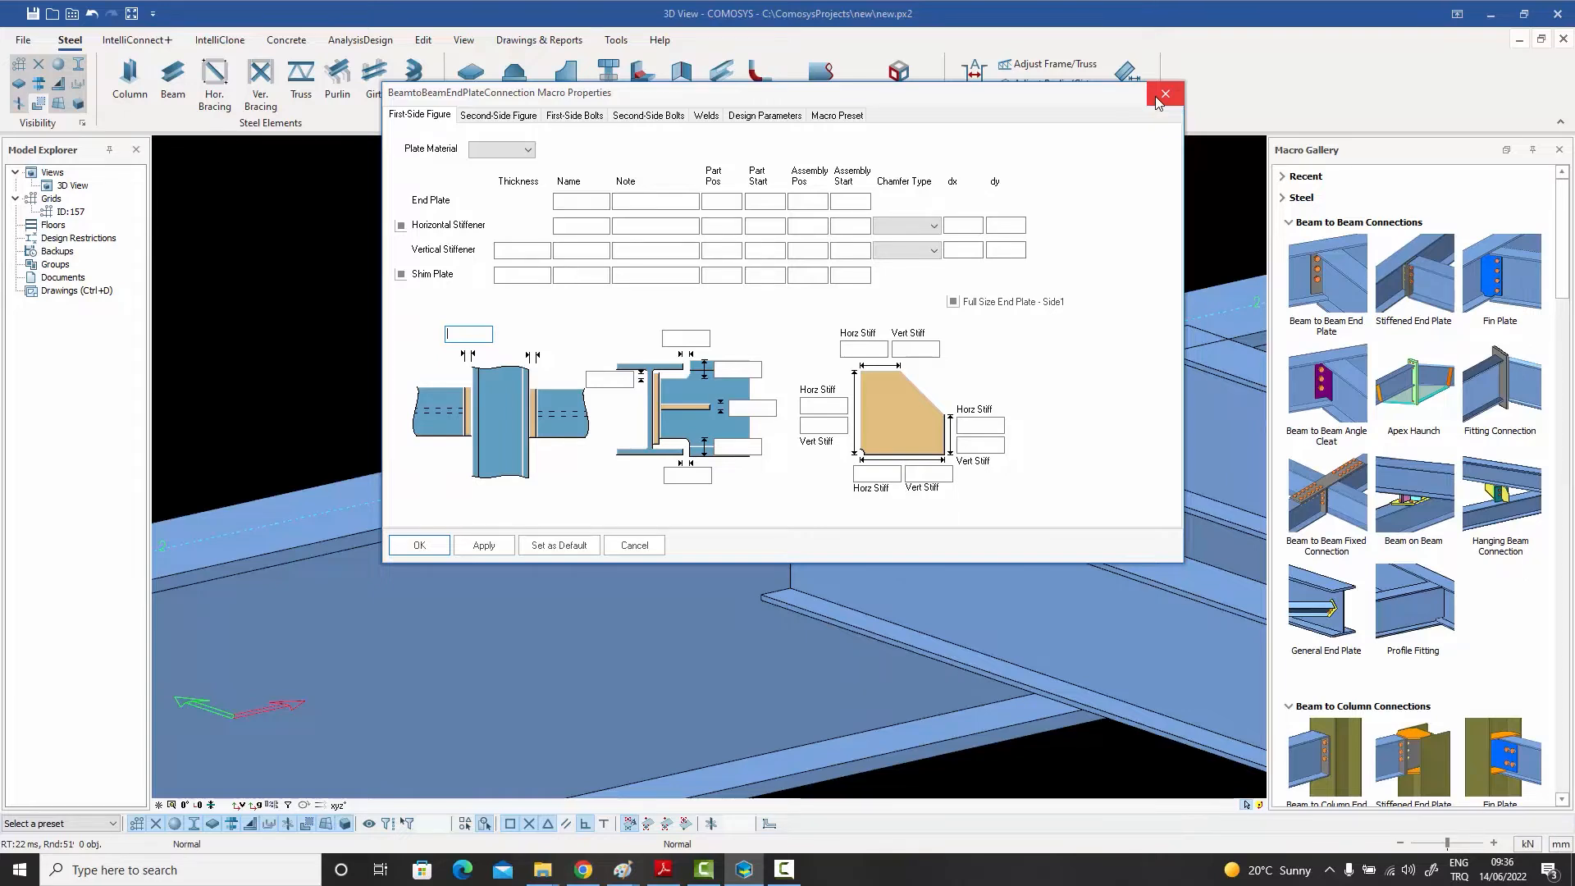
click(836, 115)
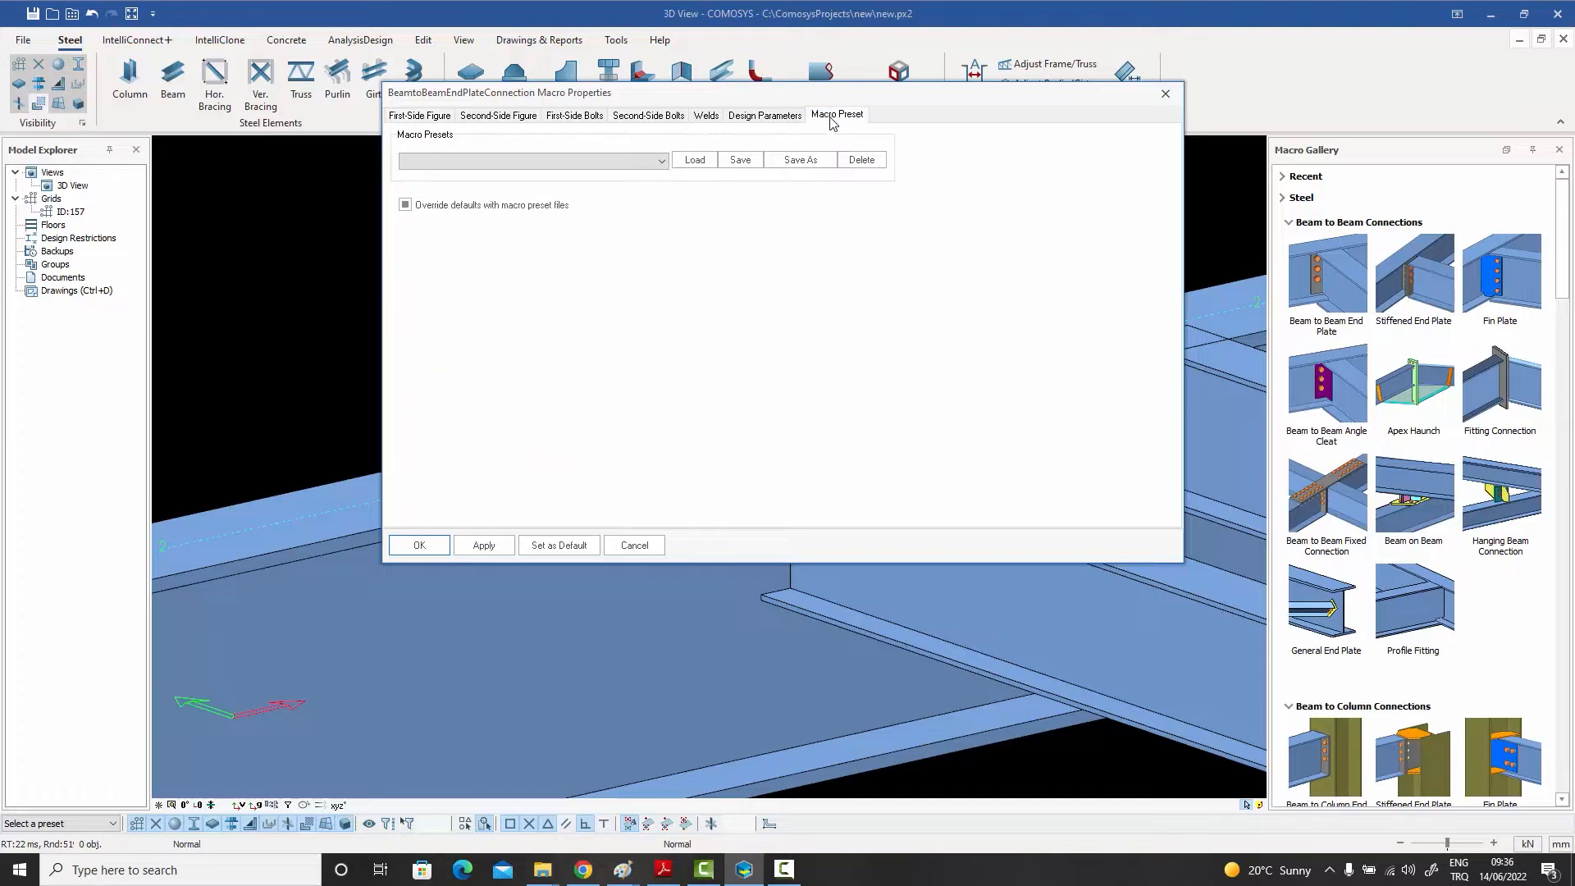
click(667, 164)
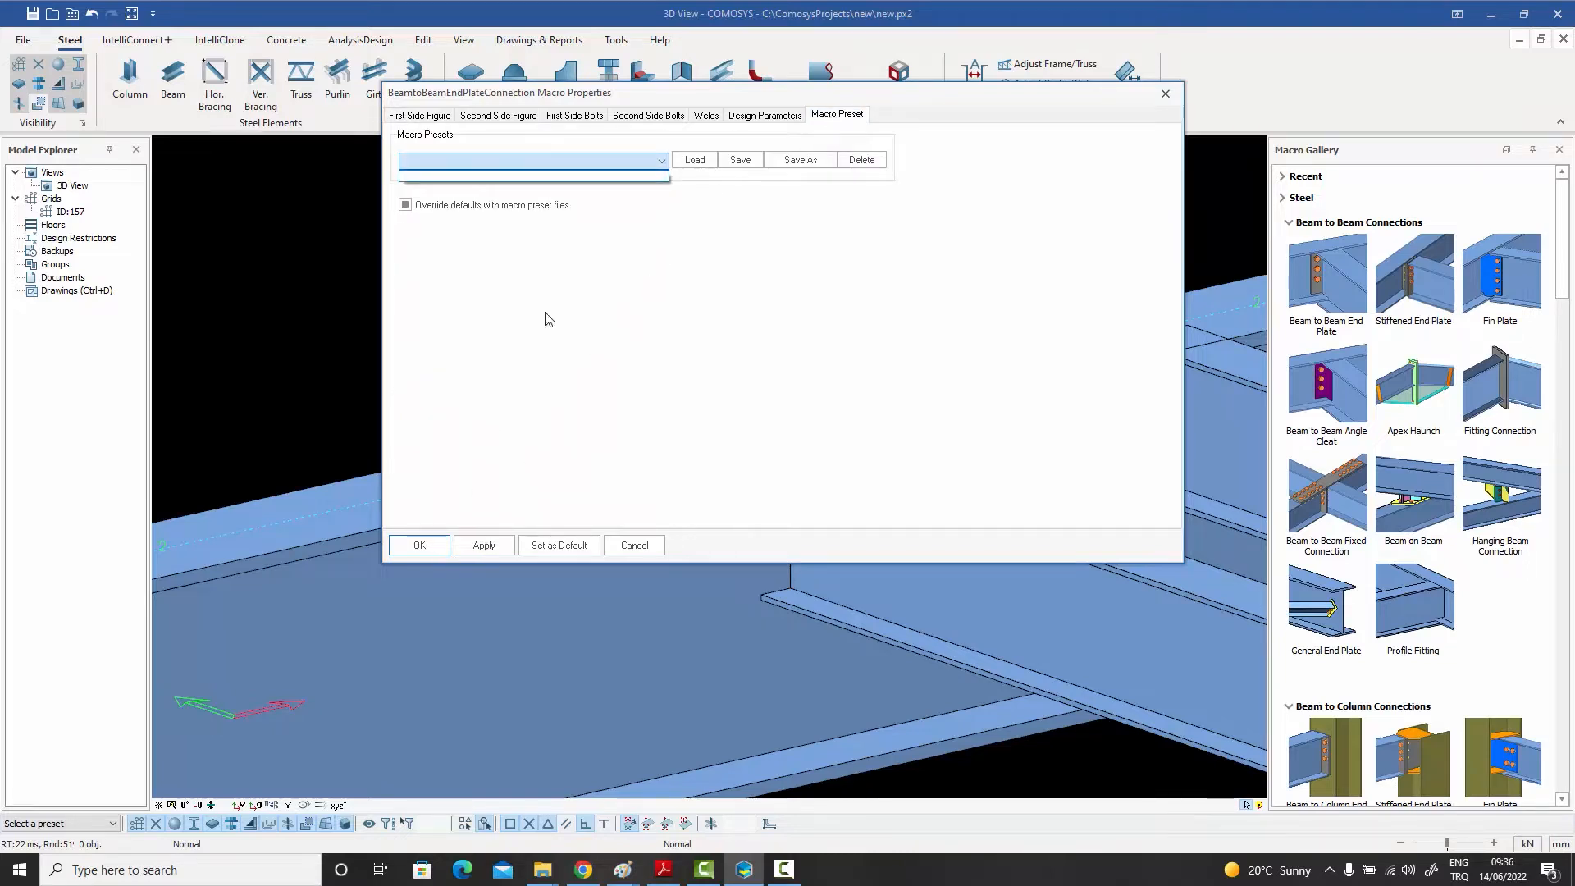
click(1165, 95)
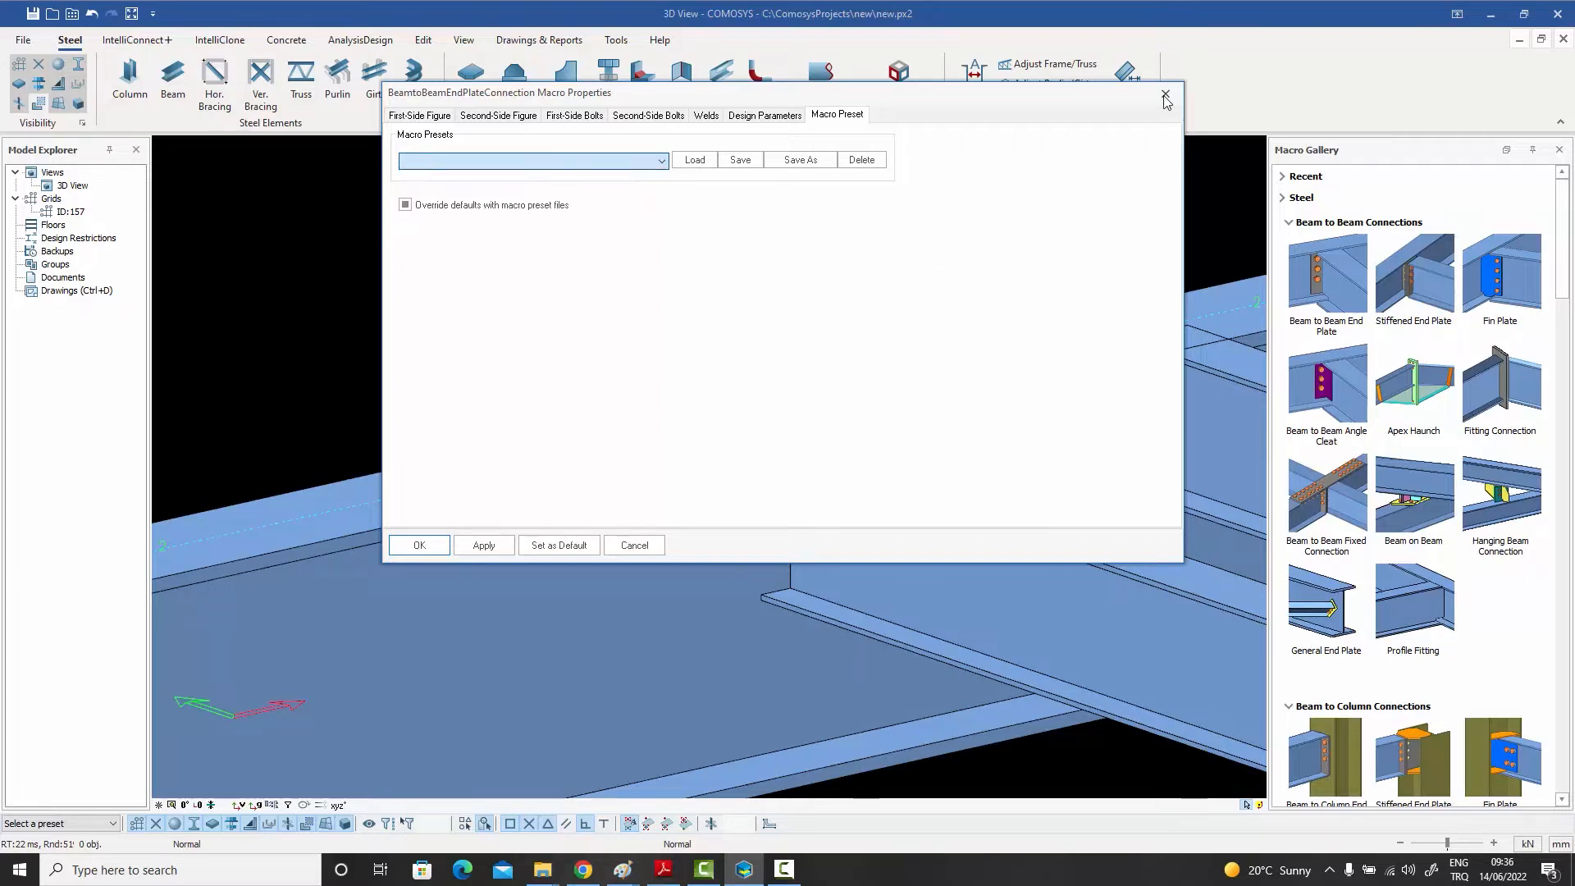
click(1165, 95)
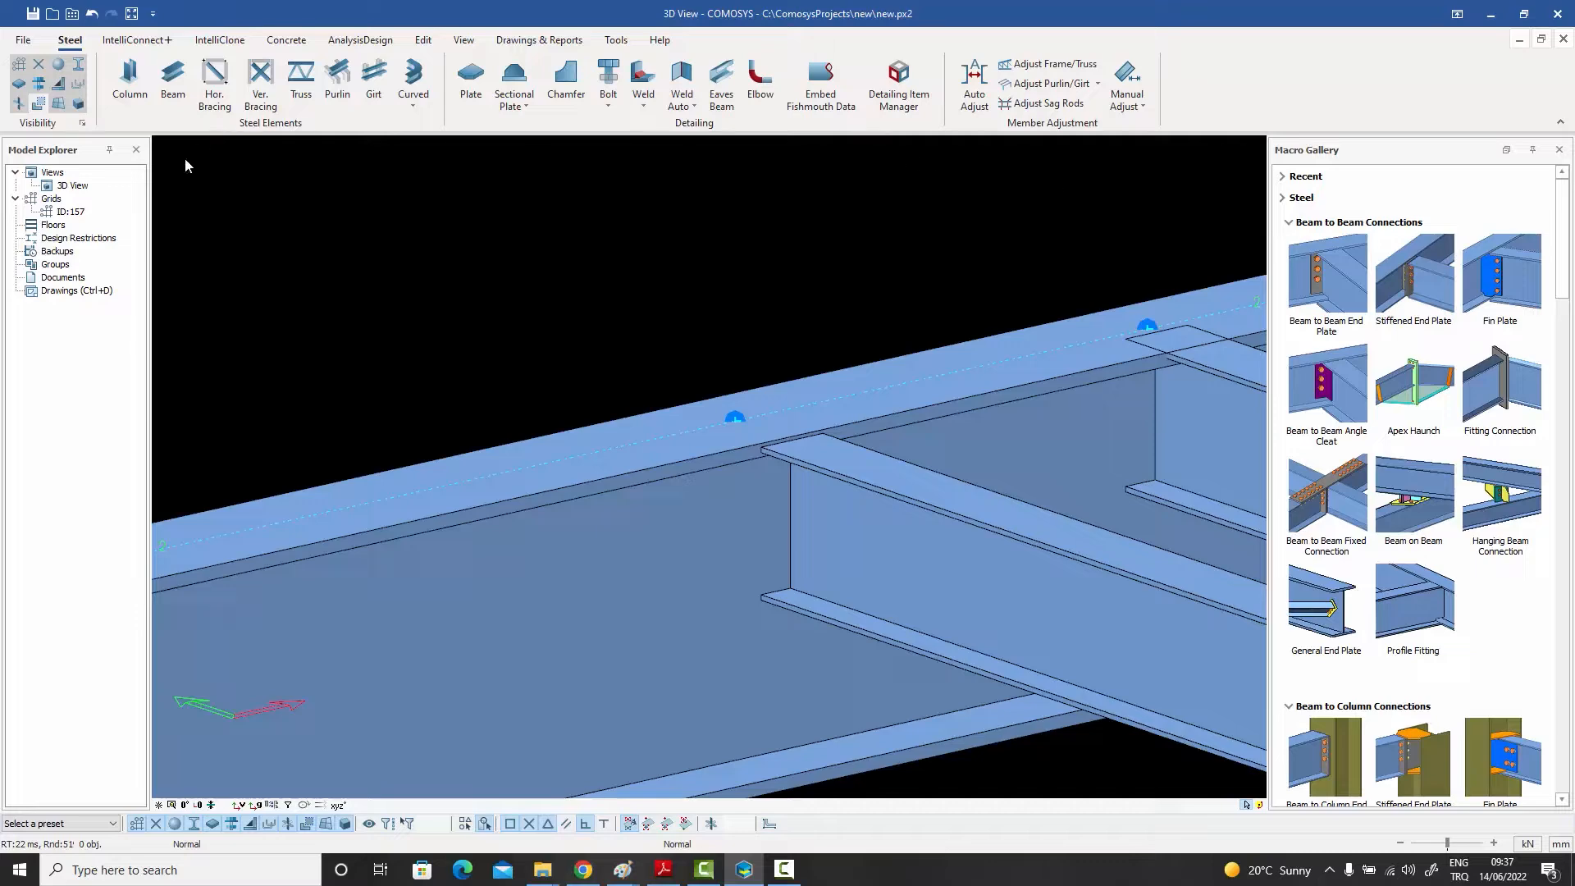
View the preset controls in the default beam settings and leave the Beam command without drawing anything
click(186, 84)
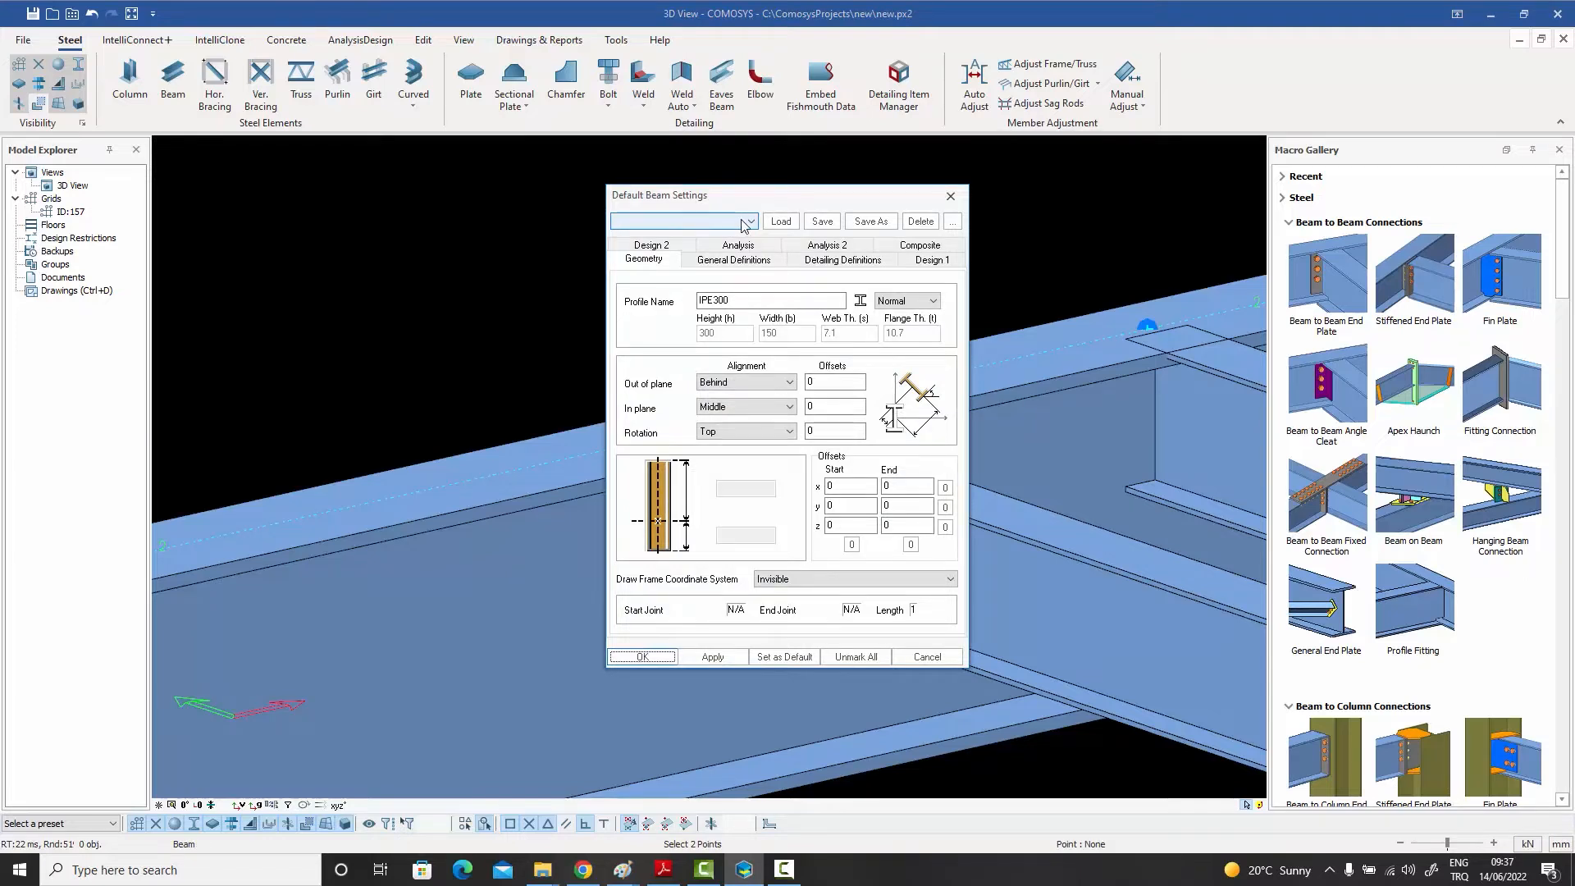
click(950, 196)
right_click(850, 224)
click(886, 232)
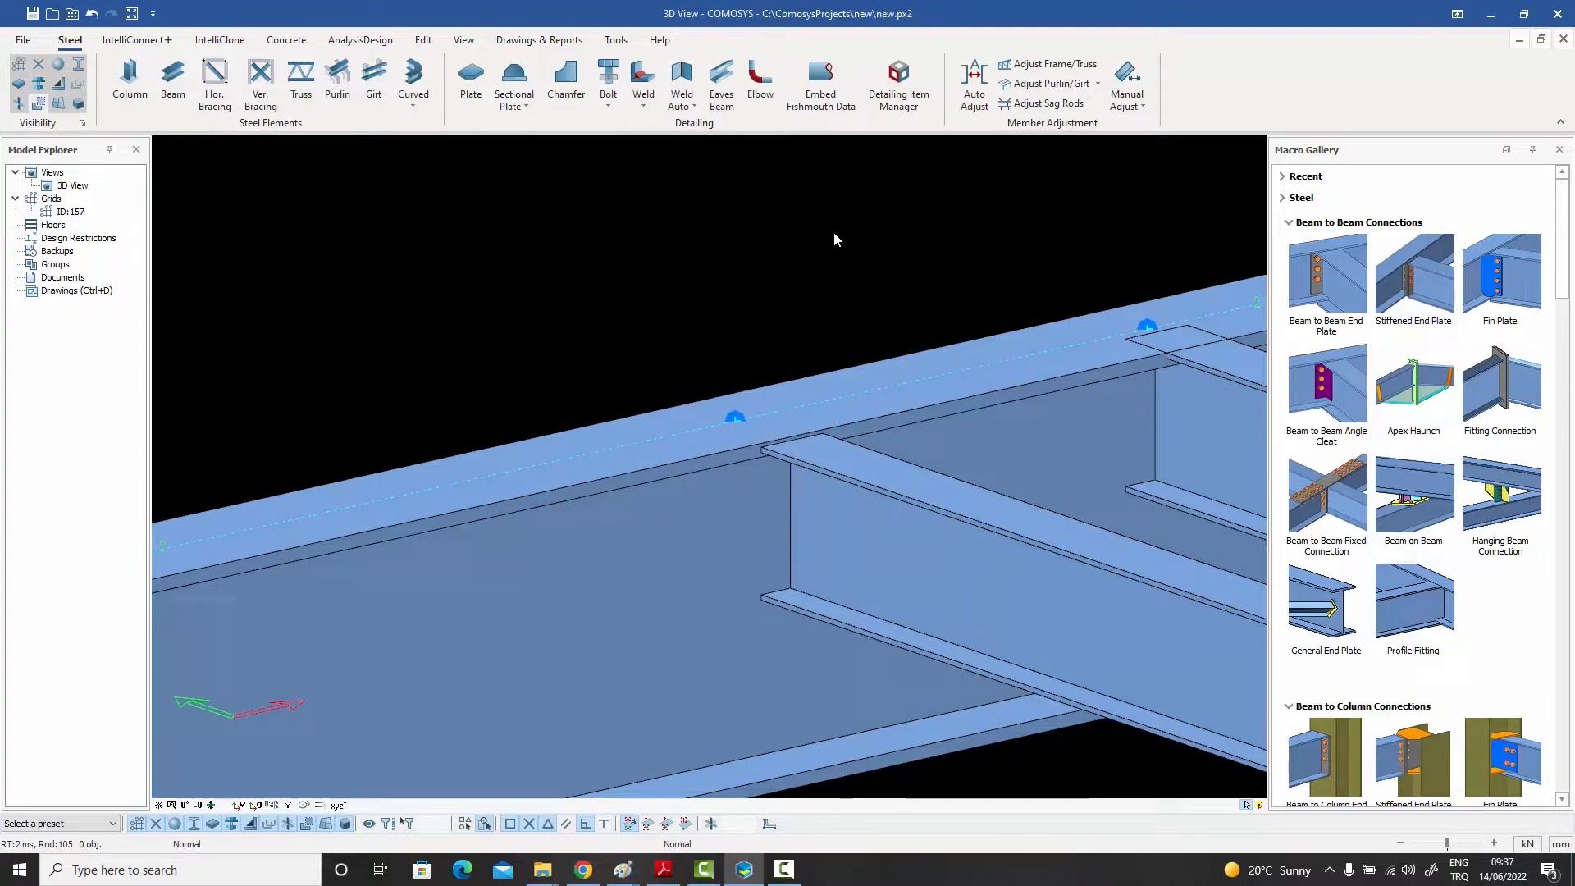
Inspect the profile properties of the nearest secondary beam framing into the main beam, and close them without changes
middle_drag(835, 234, 785, 208)
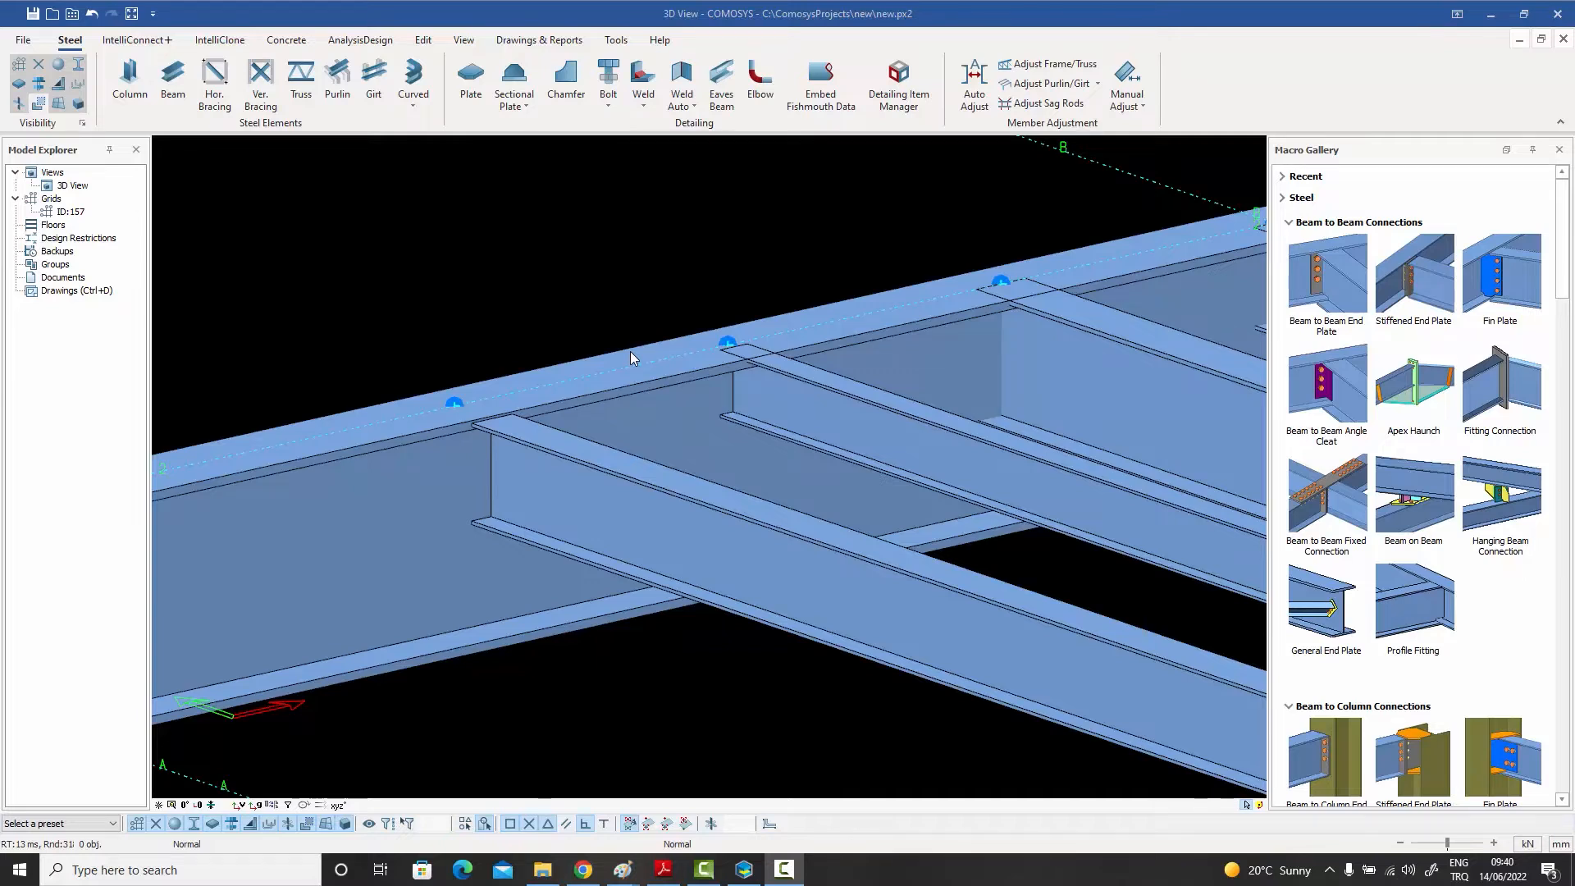
middle_drag(686, 386, 746, 374)
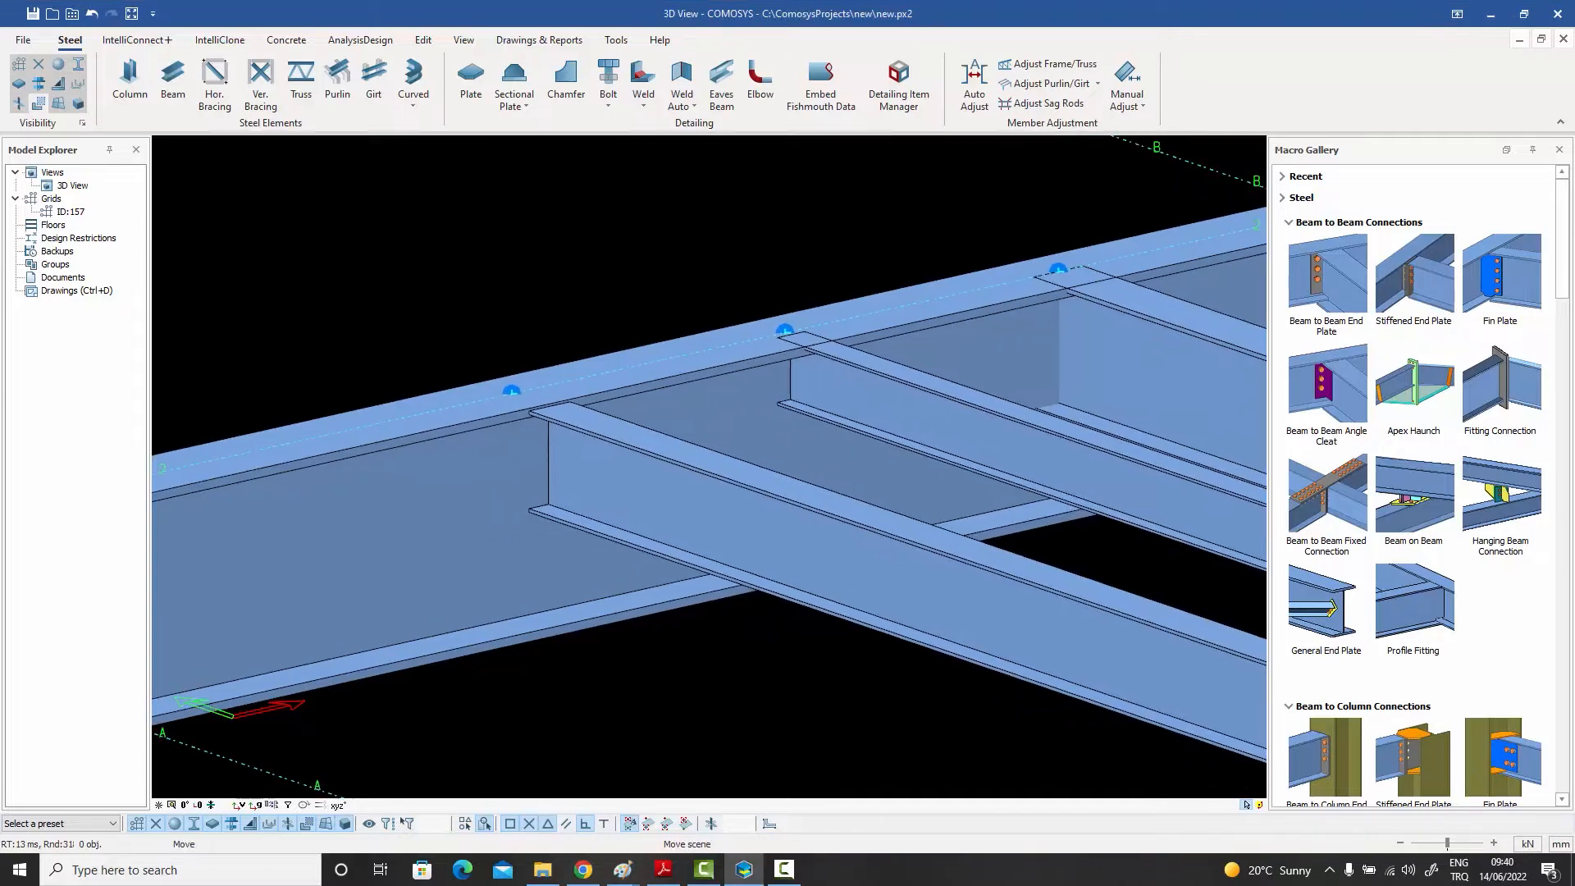
click(439, 482)
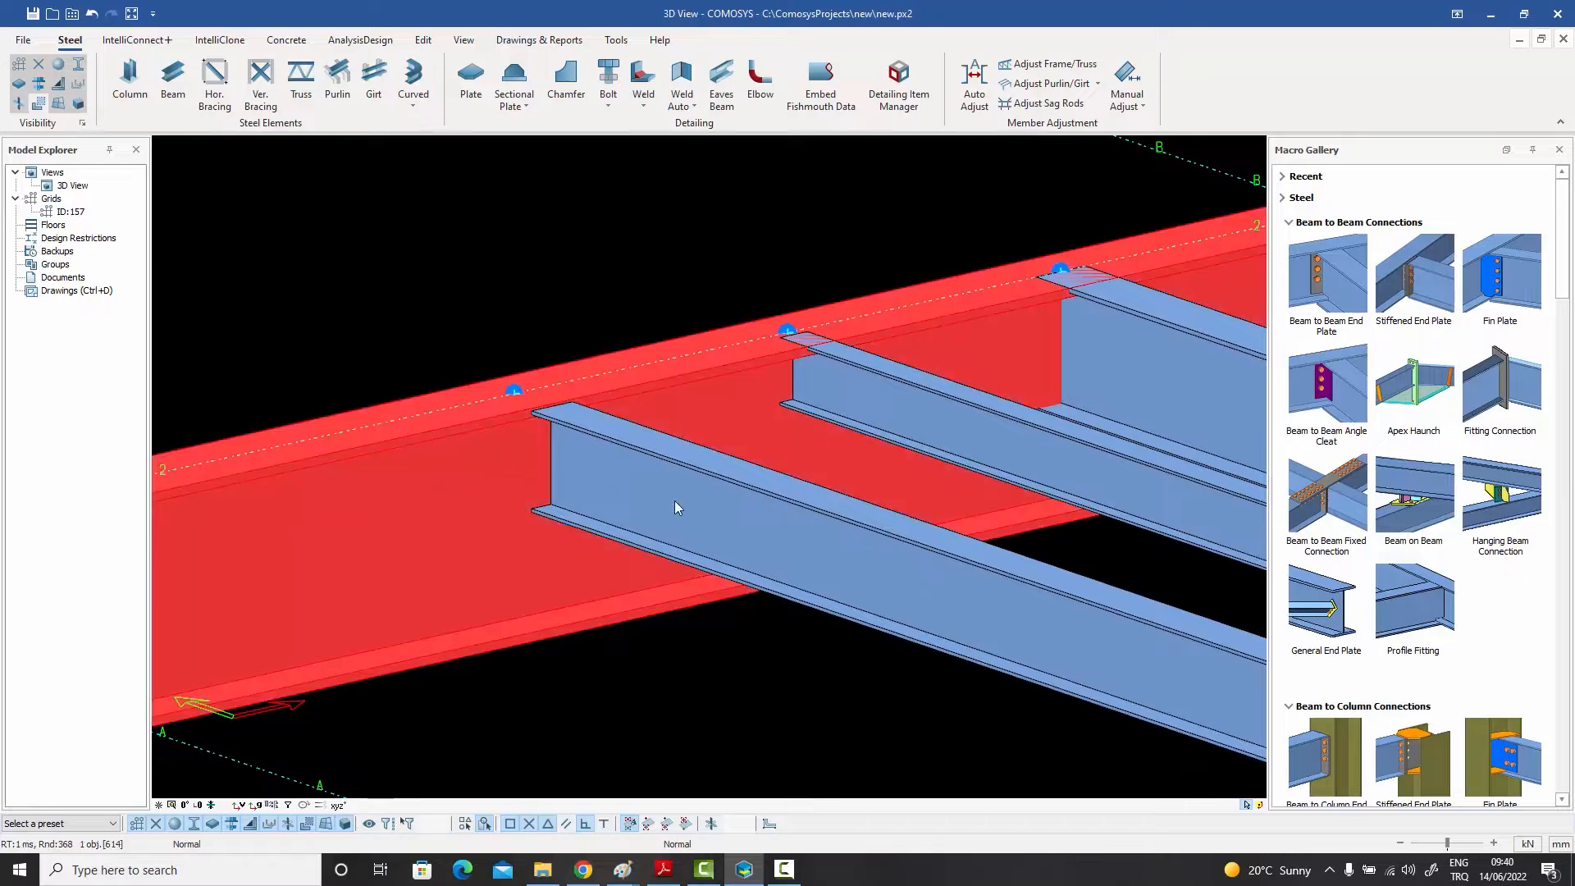
click(678, 503)
click(556, 258)
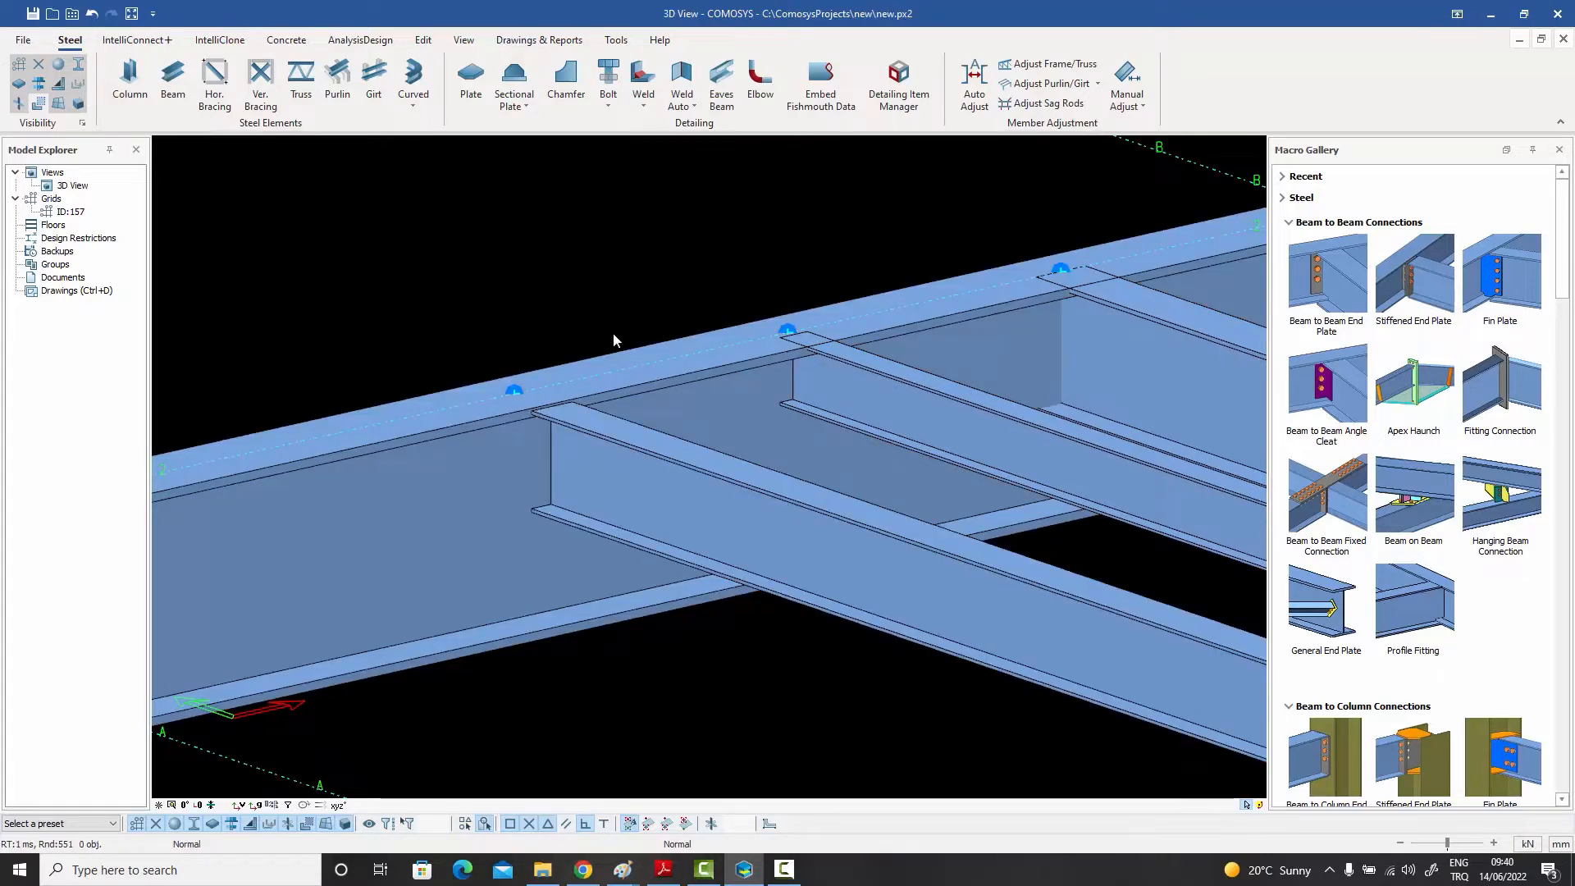
click(703, 527)
double_click(700, 522)
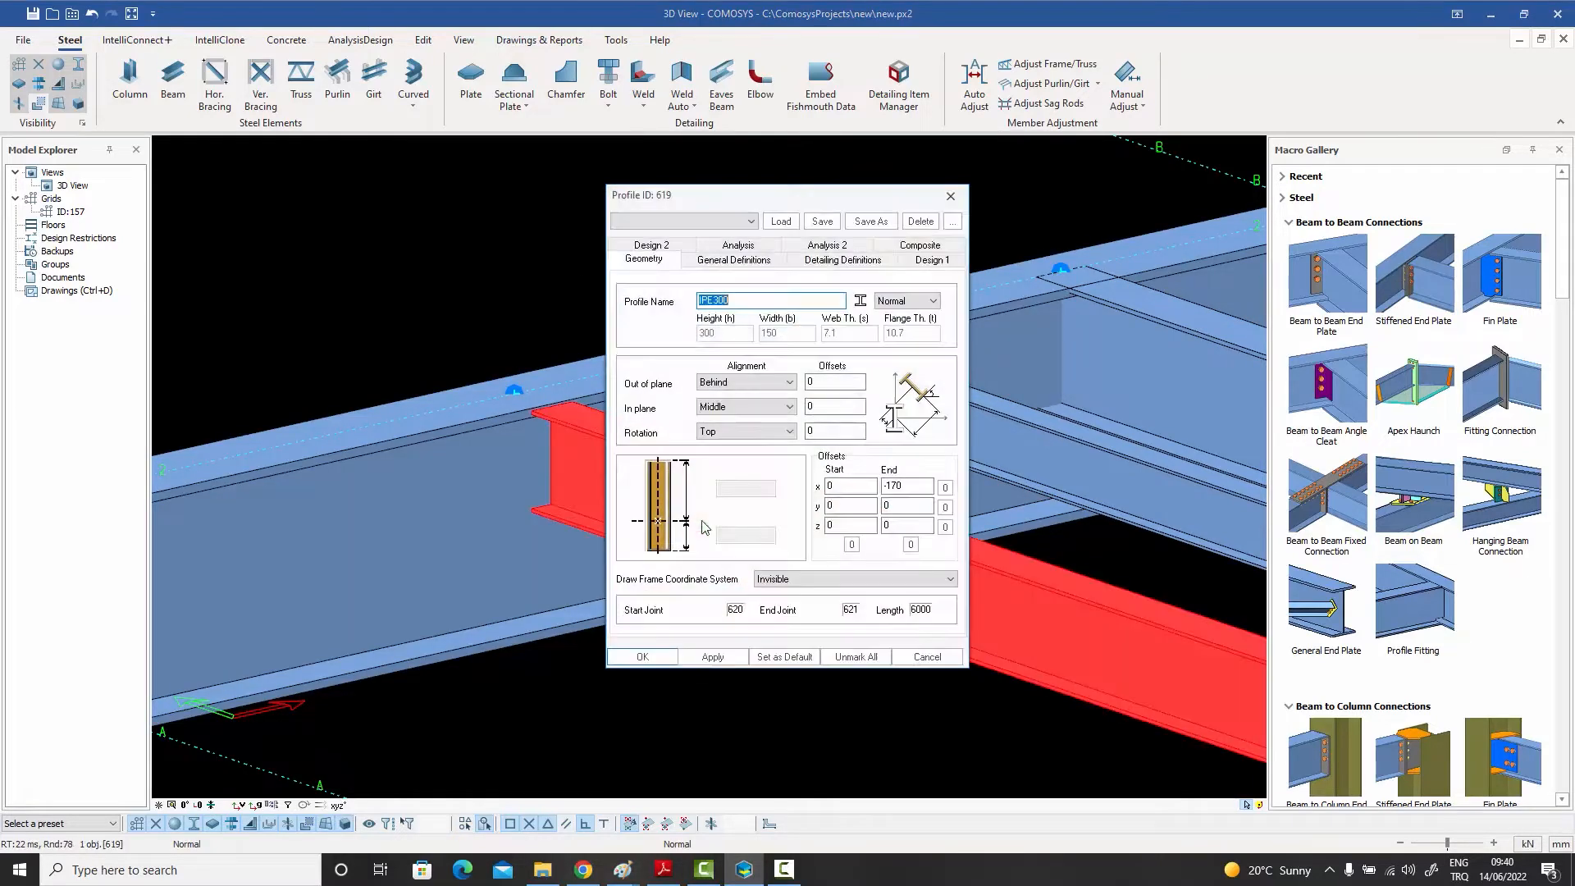
click(926, 656)
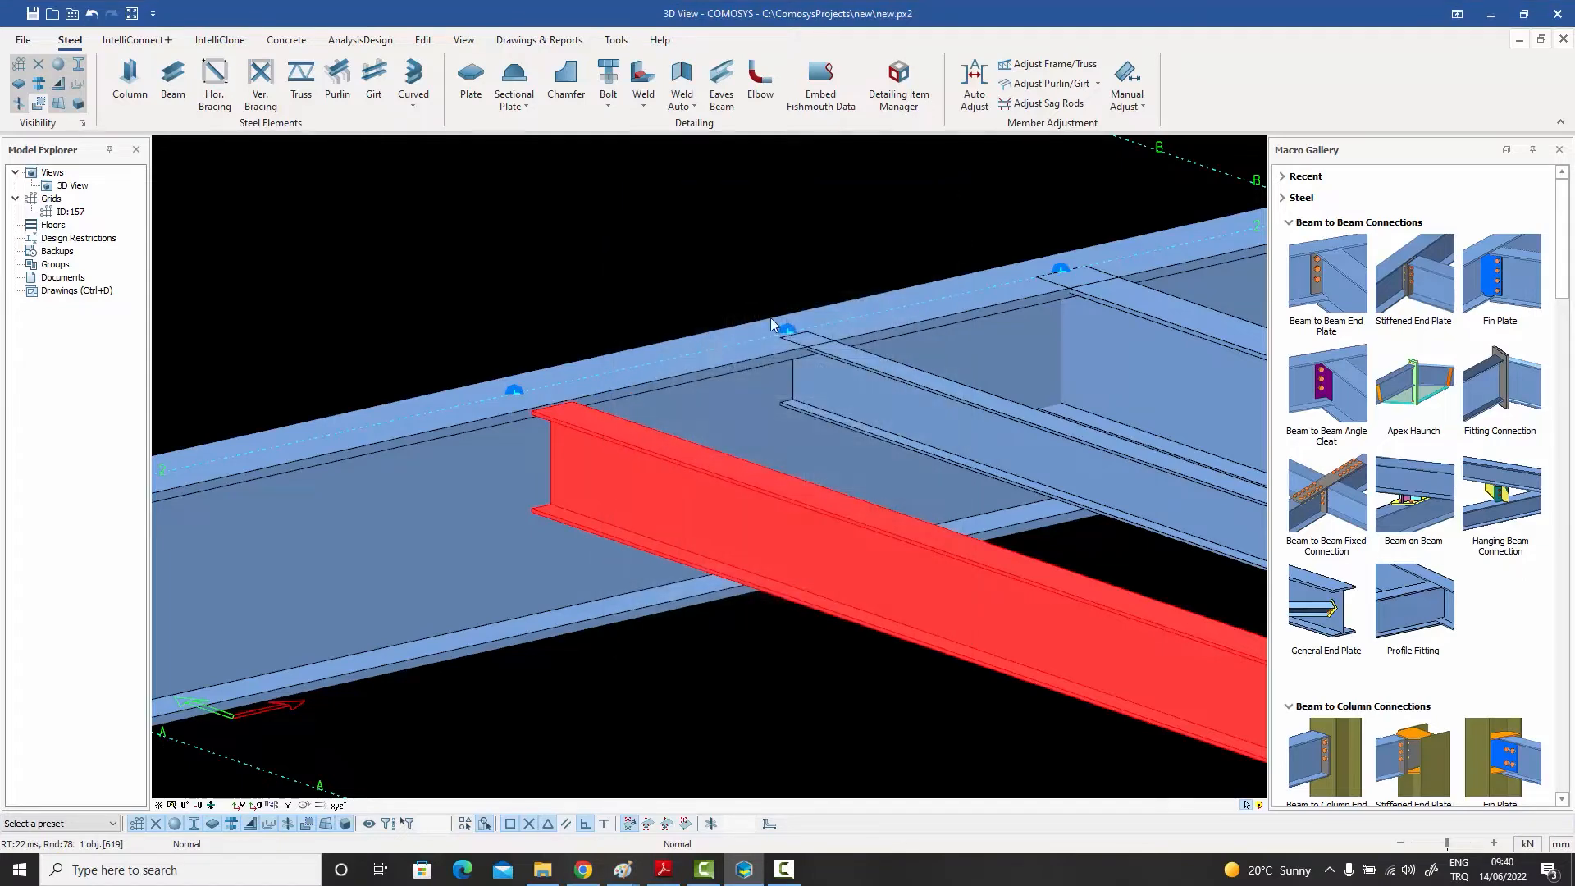
key(Escape)
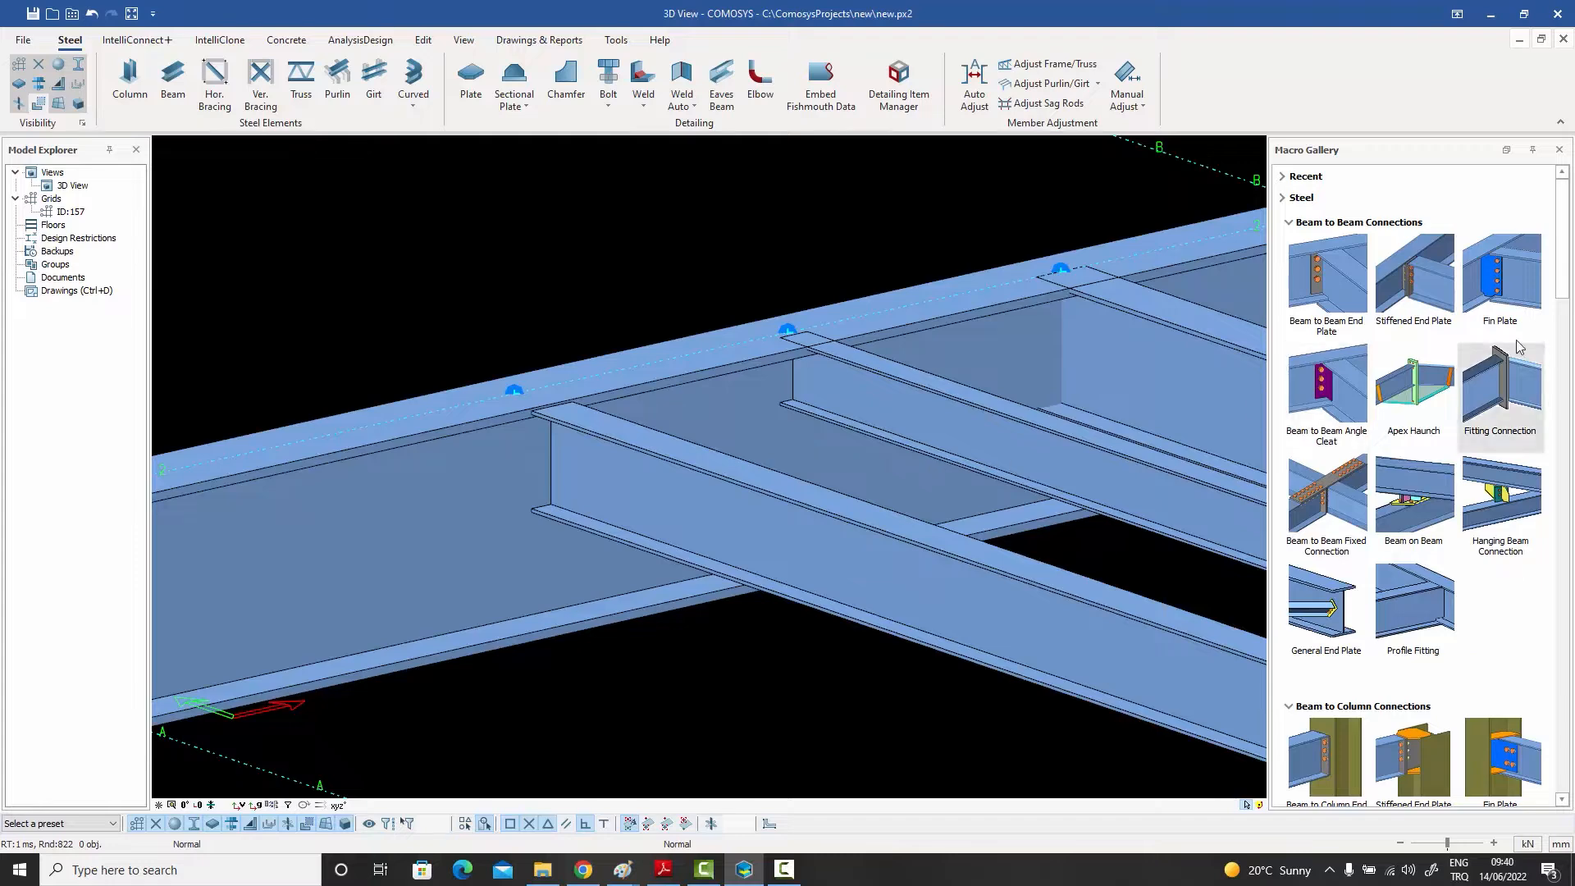
Create a Fin Plate connection between the main beam and the nearest secondary beam, without selecting stiffeners
click(1508, 293)
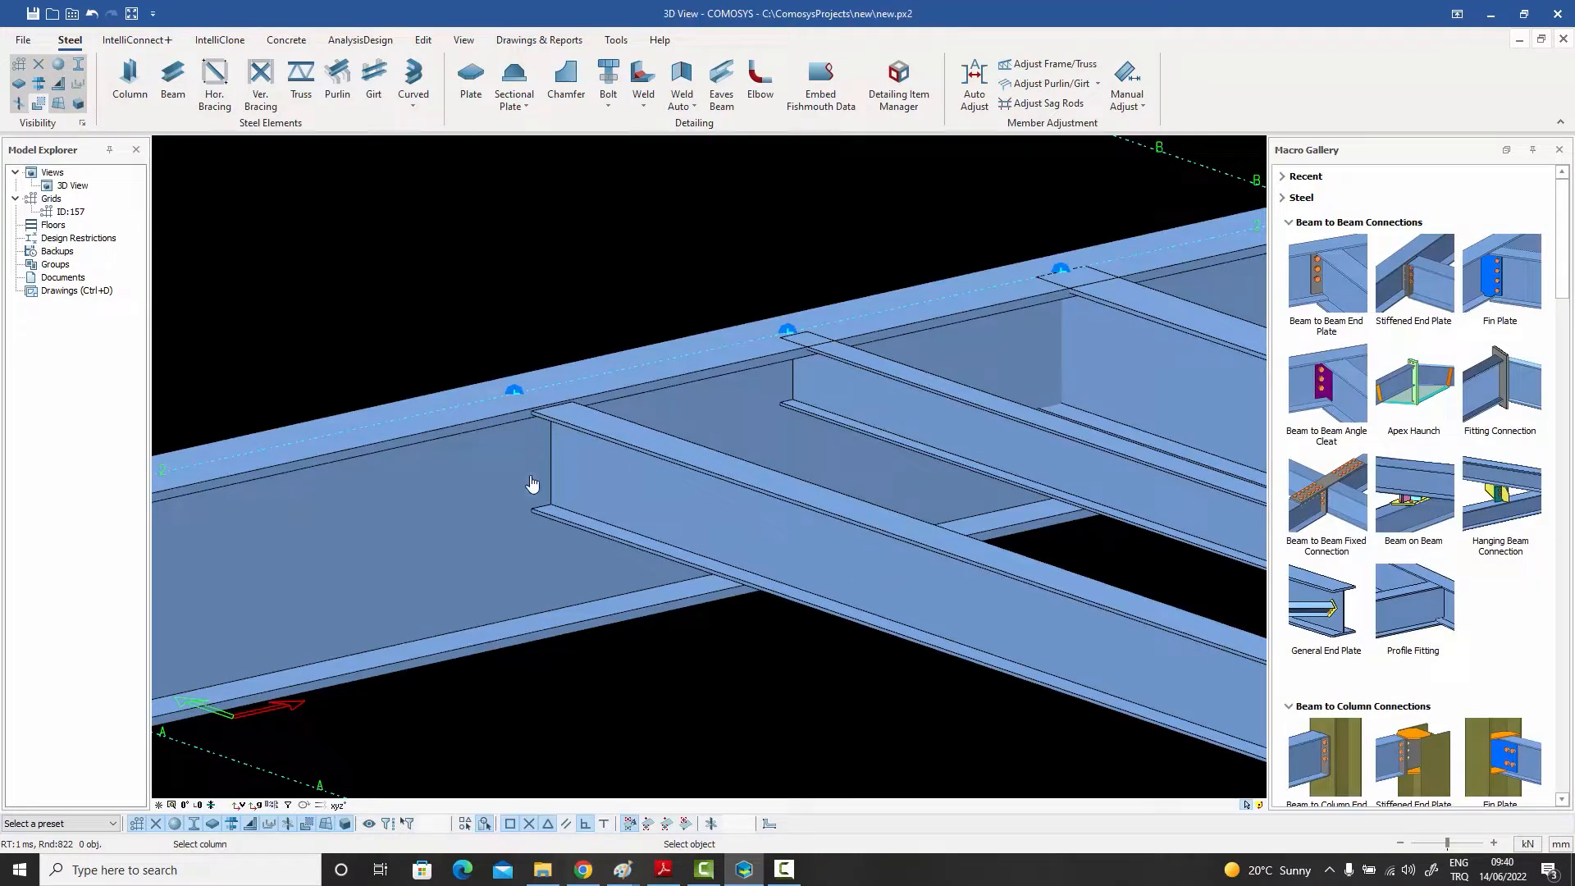
click(495, 485)
click(625, 490)
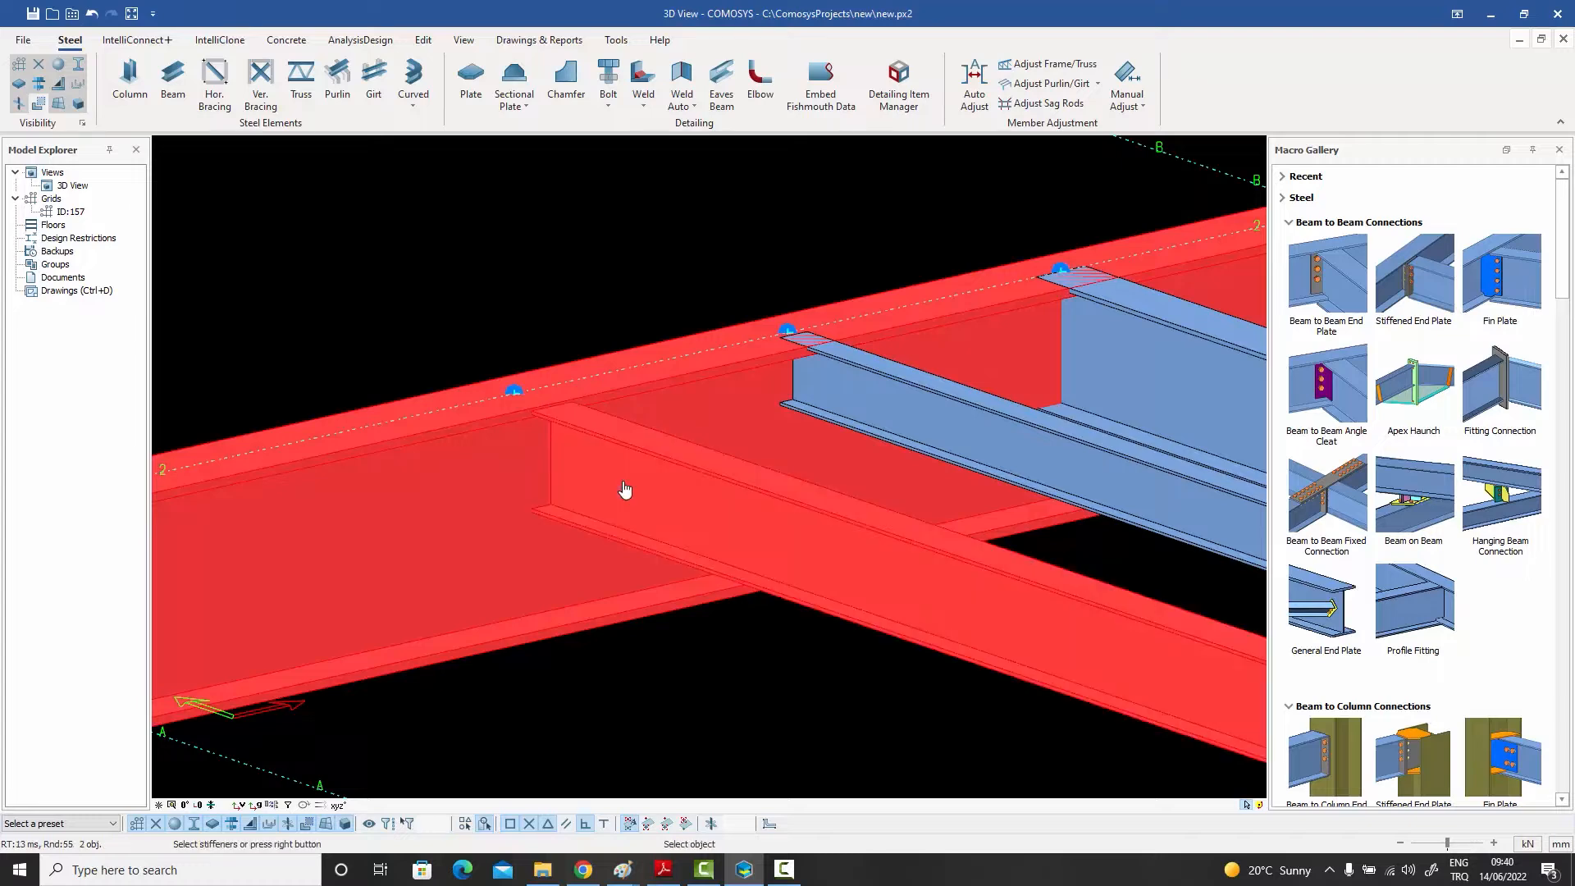
right_click(626, 490)
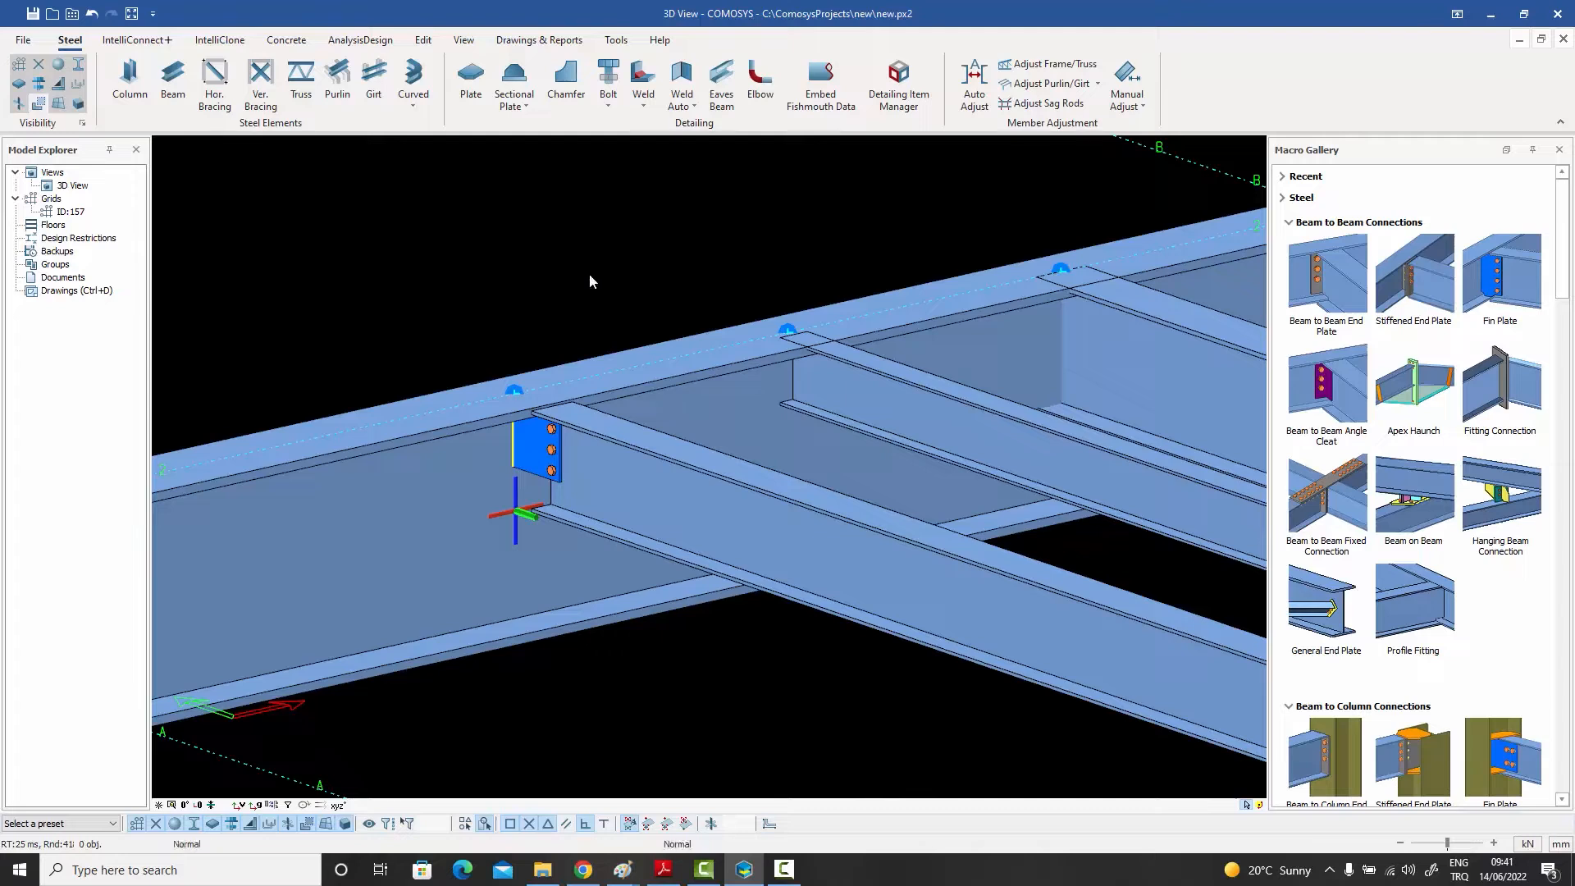
Inspect the settings of the fin plate's bolt group and close them without changes
middle_drag(559, 387, 613, 373)
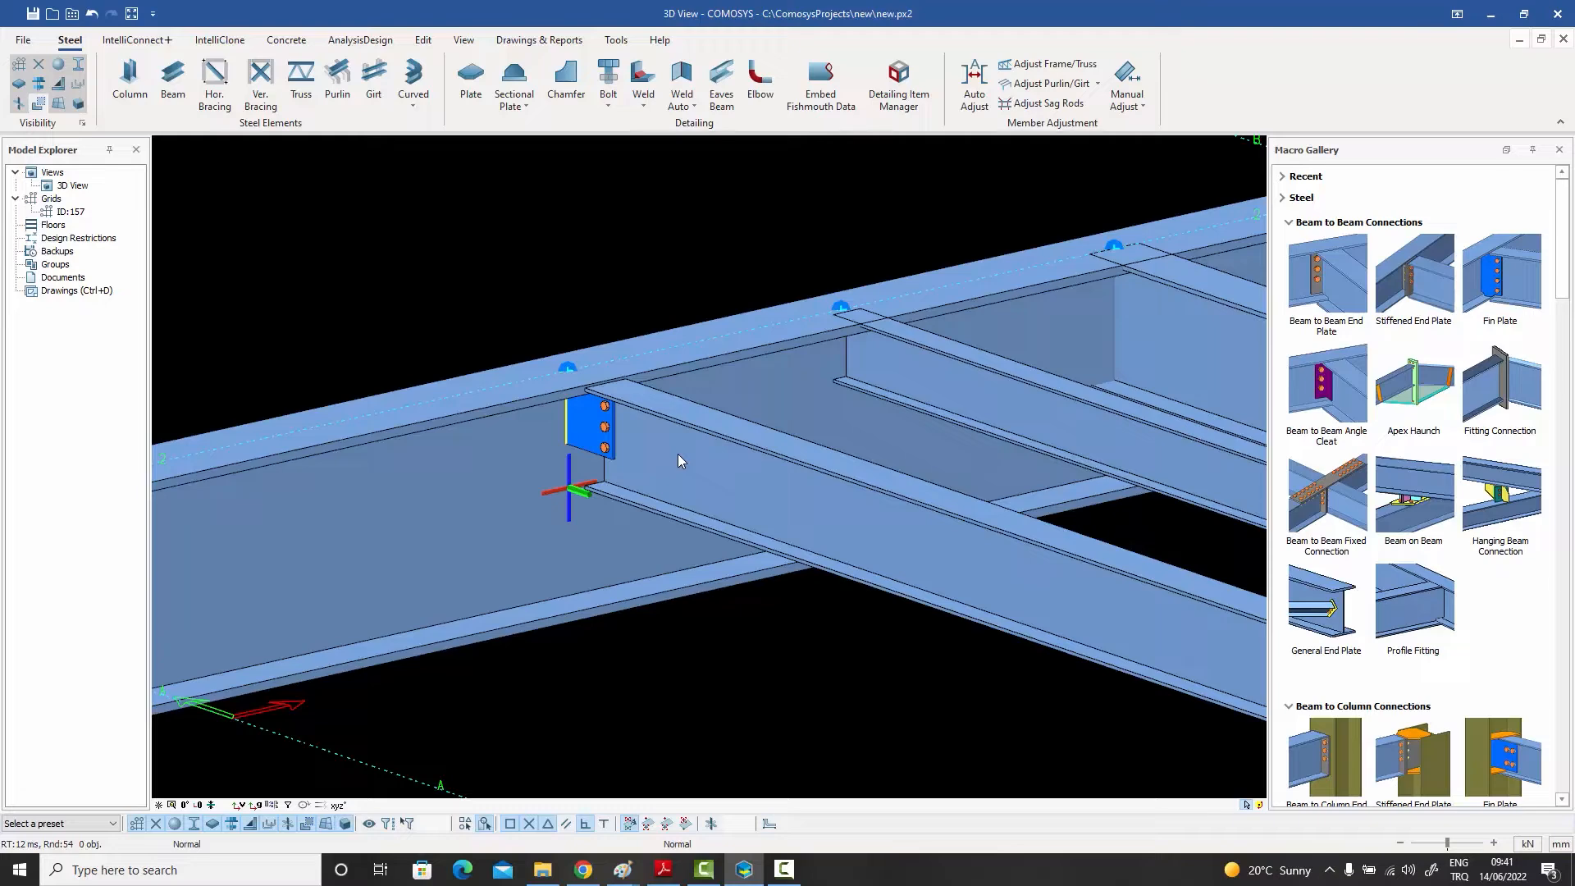
double_click(594, 451)
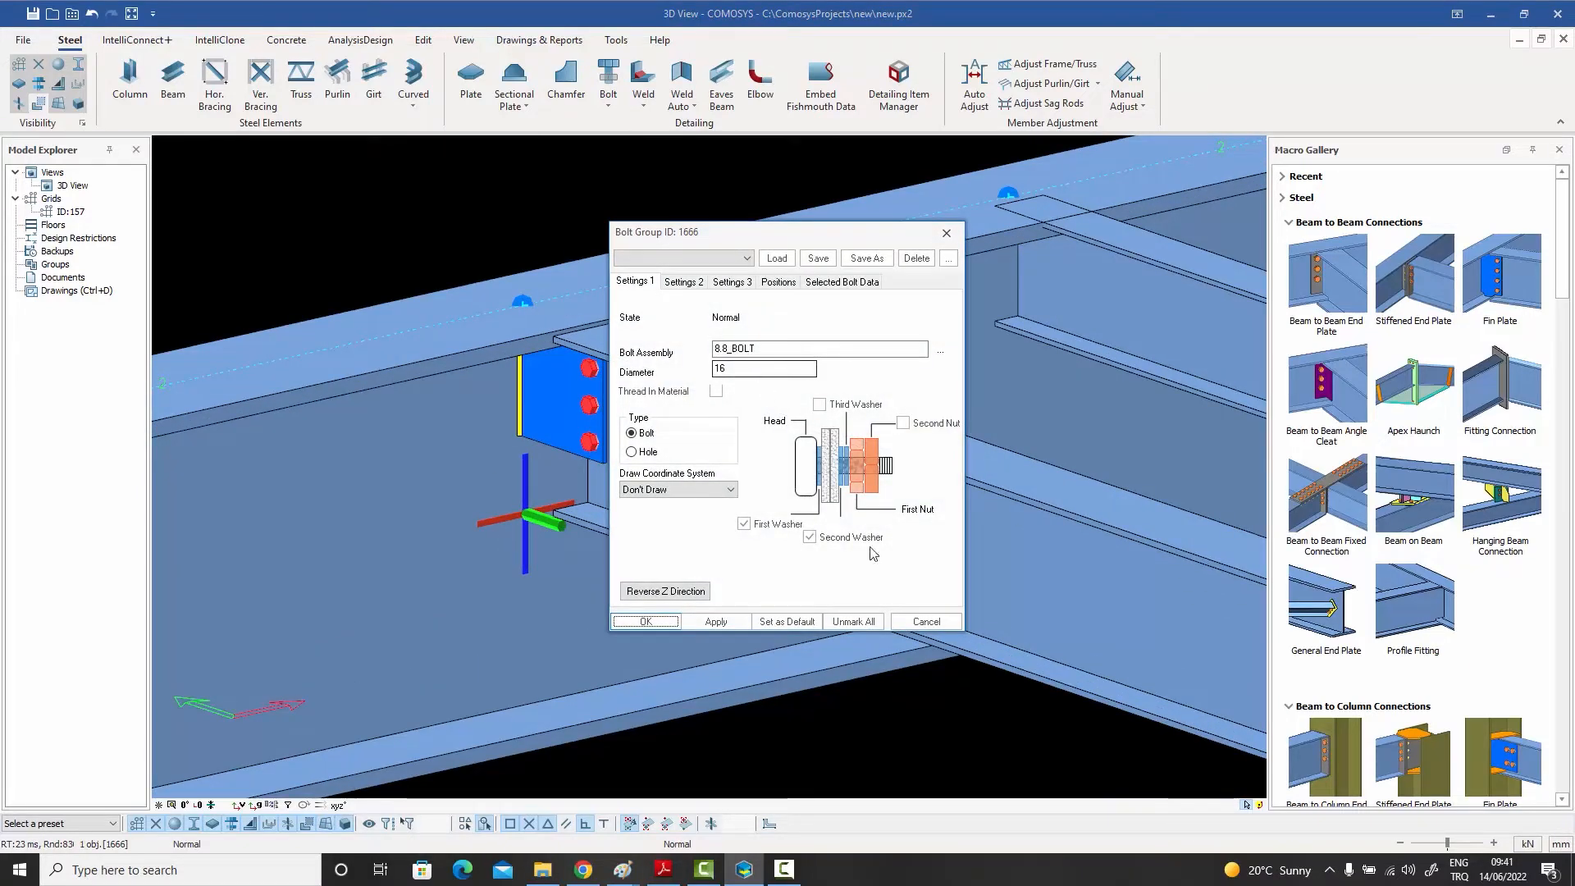
click(926, 621)
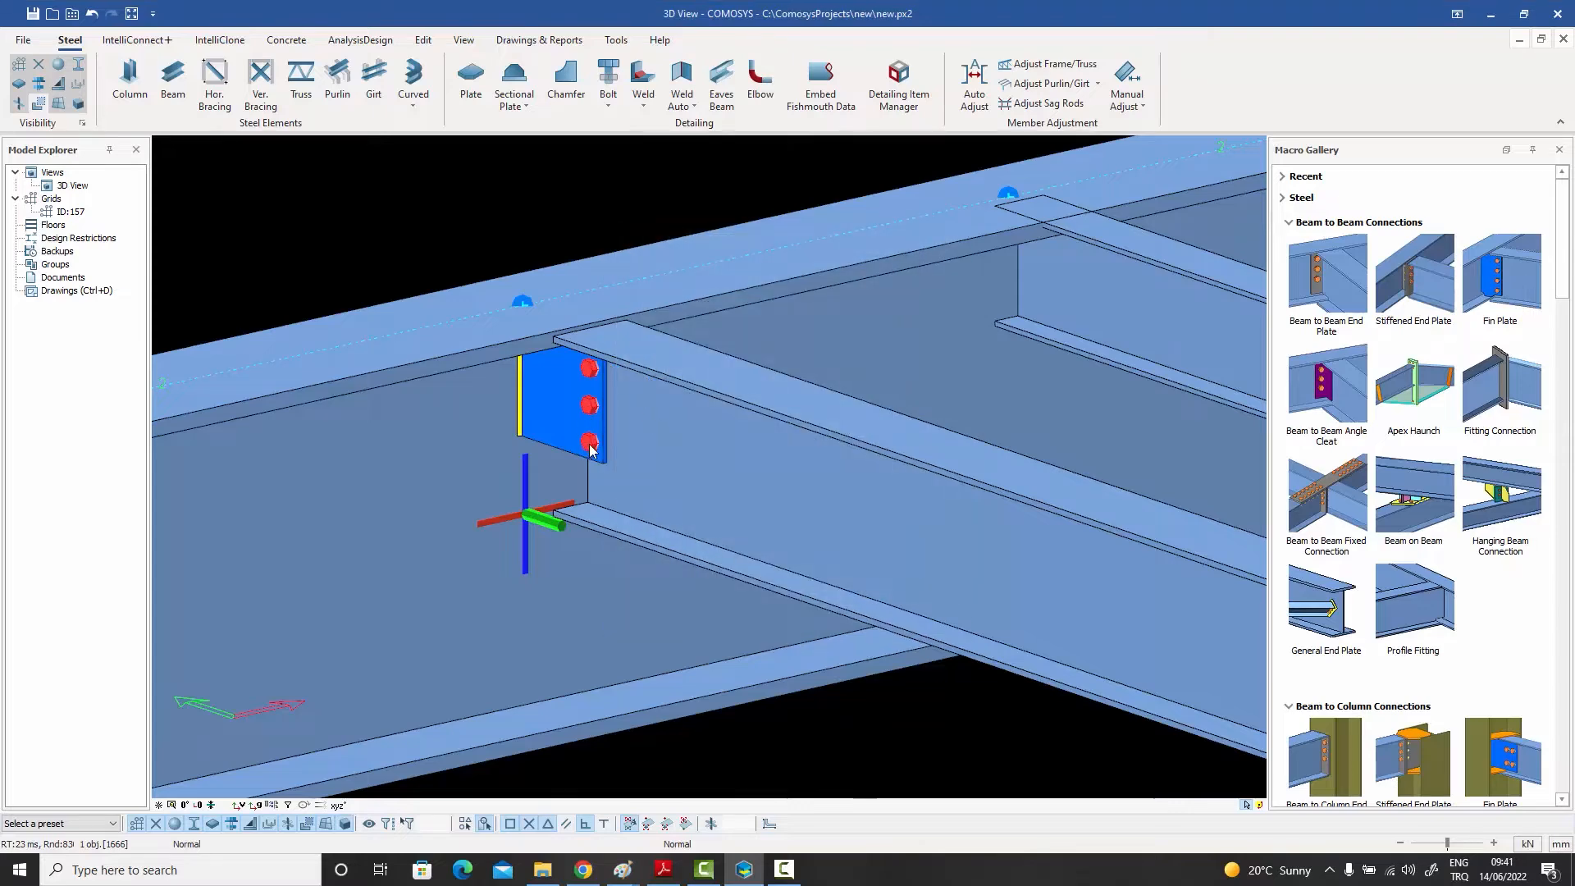
Set the fin plate connection's vertical bolt spacing to 3*50 in its macro properties and apply it
double_click(550, 524)
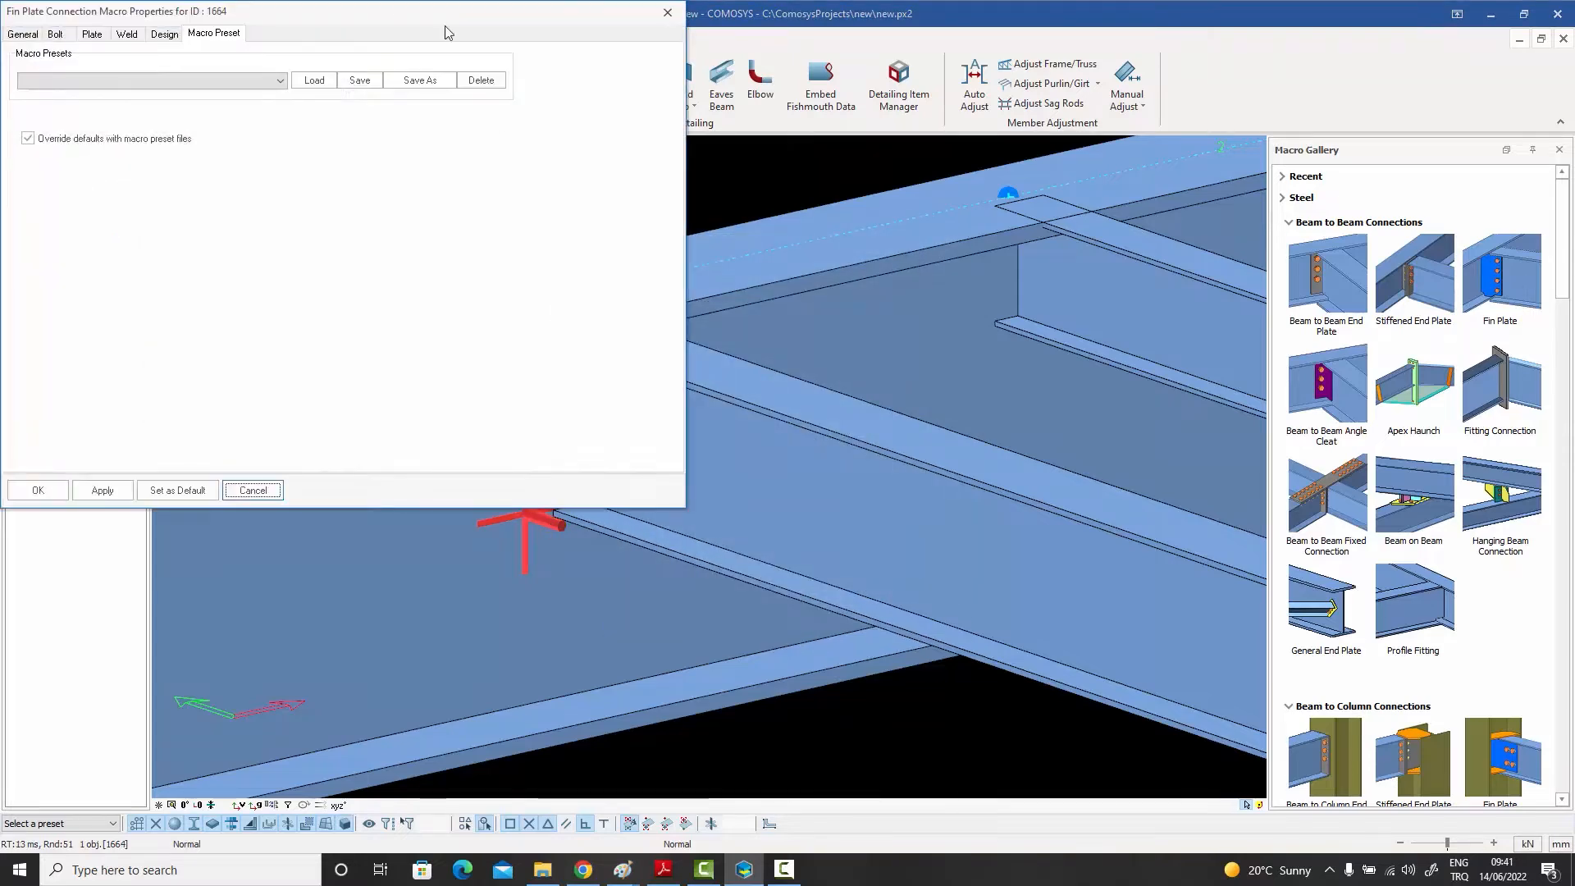
drag(379, 24, 1212, 108)
click(853, 117)
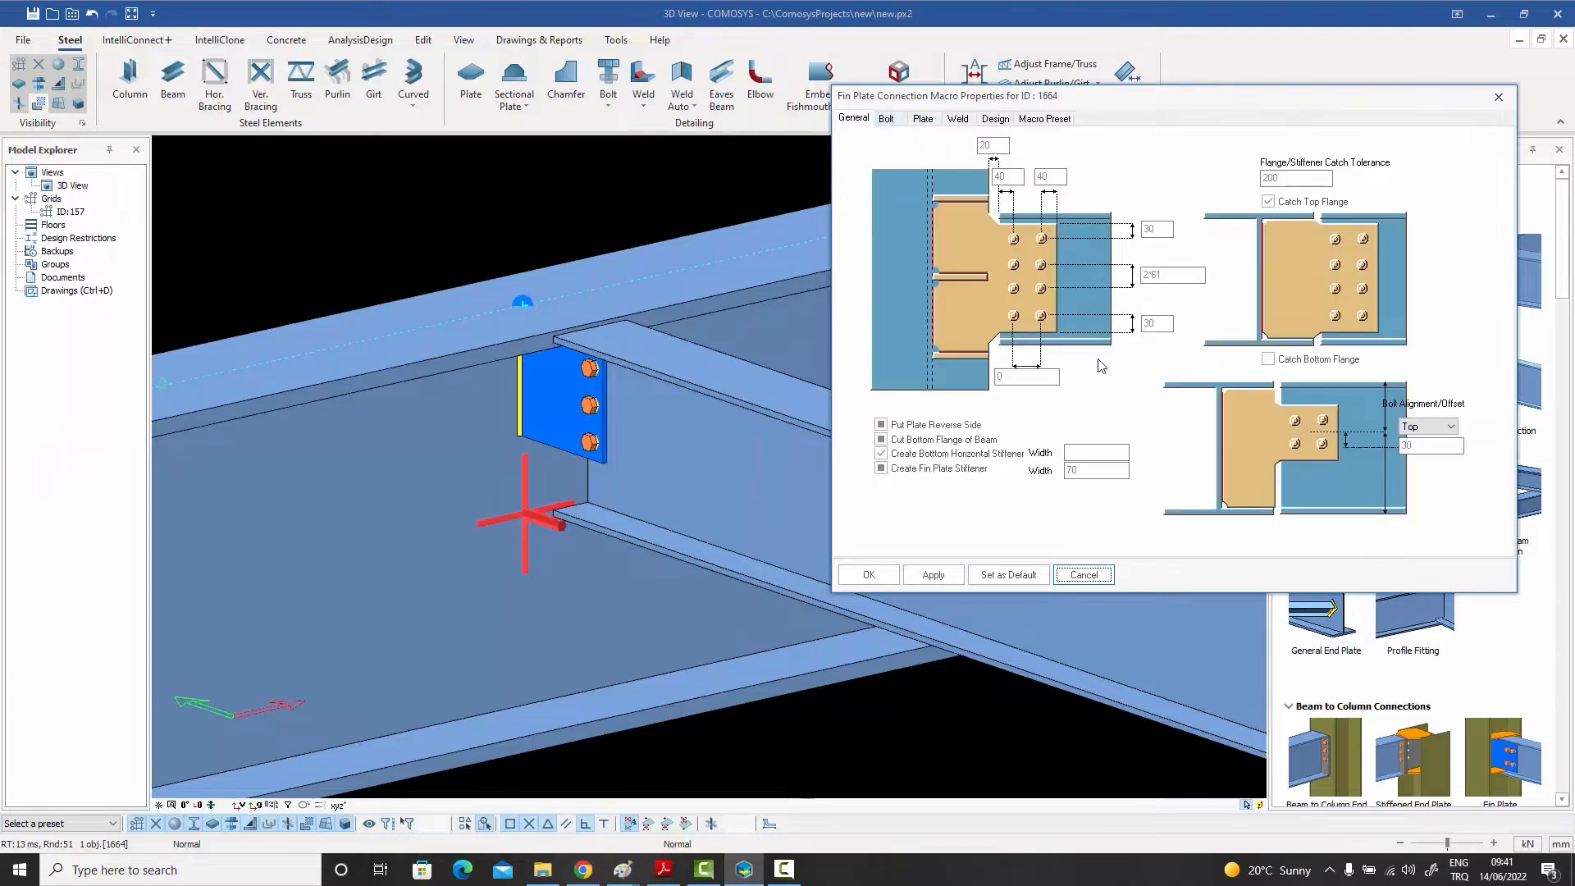
click(1147, 322)
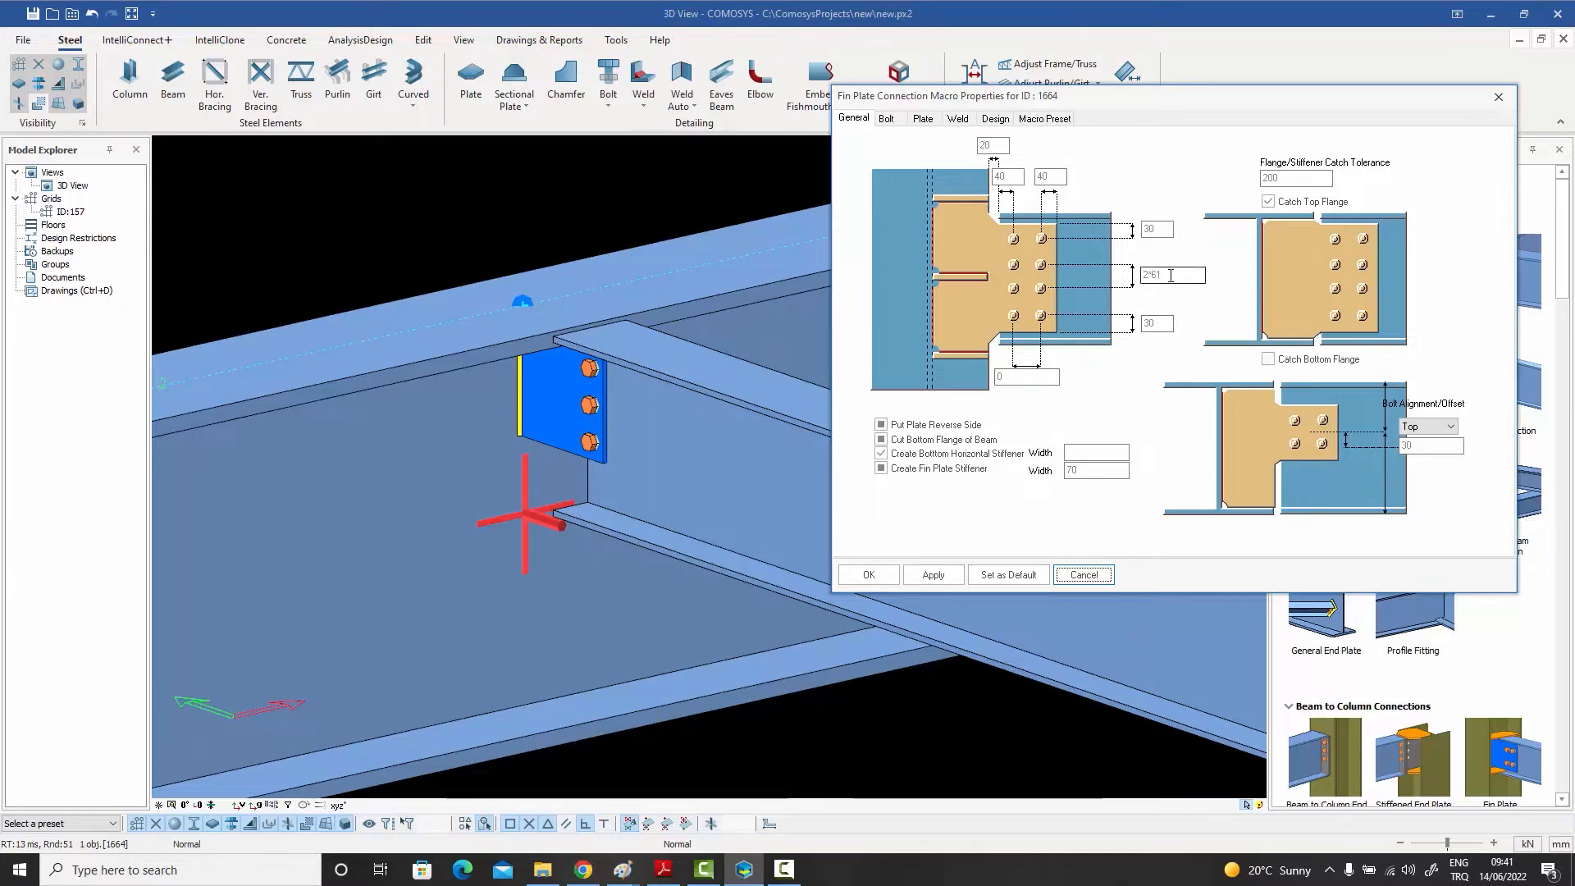
drag(1161, 278, 1107, 274)
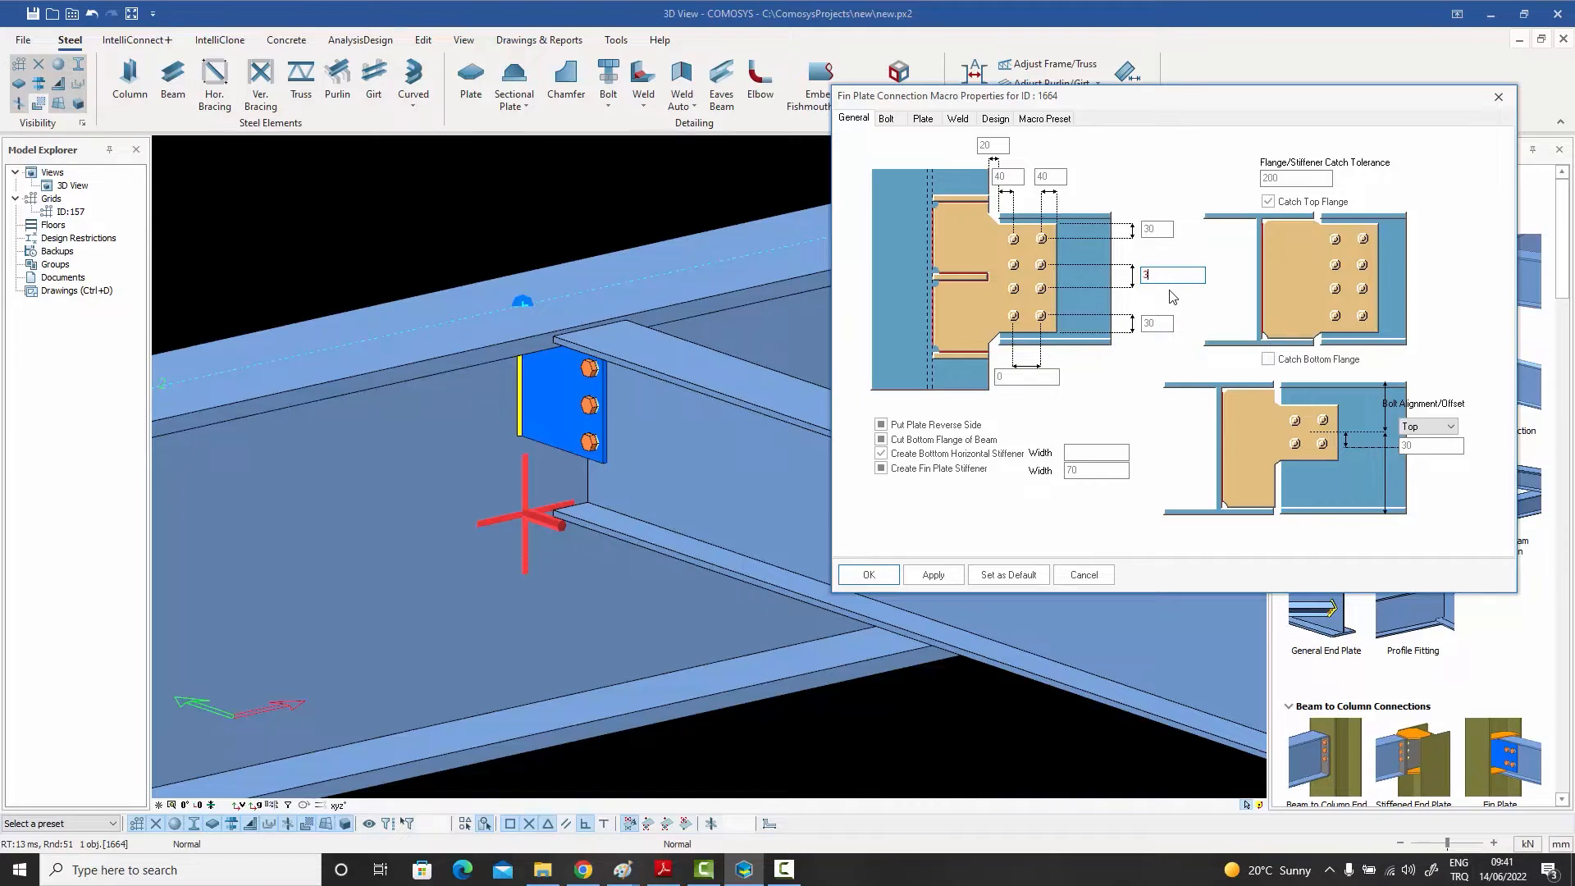
text(3*50)
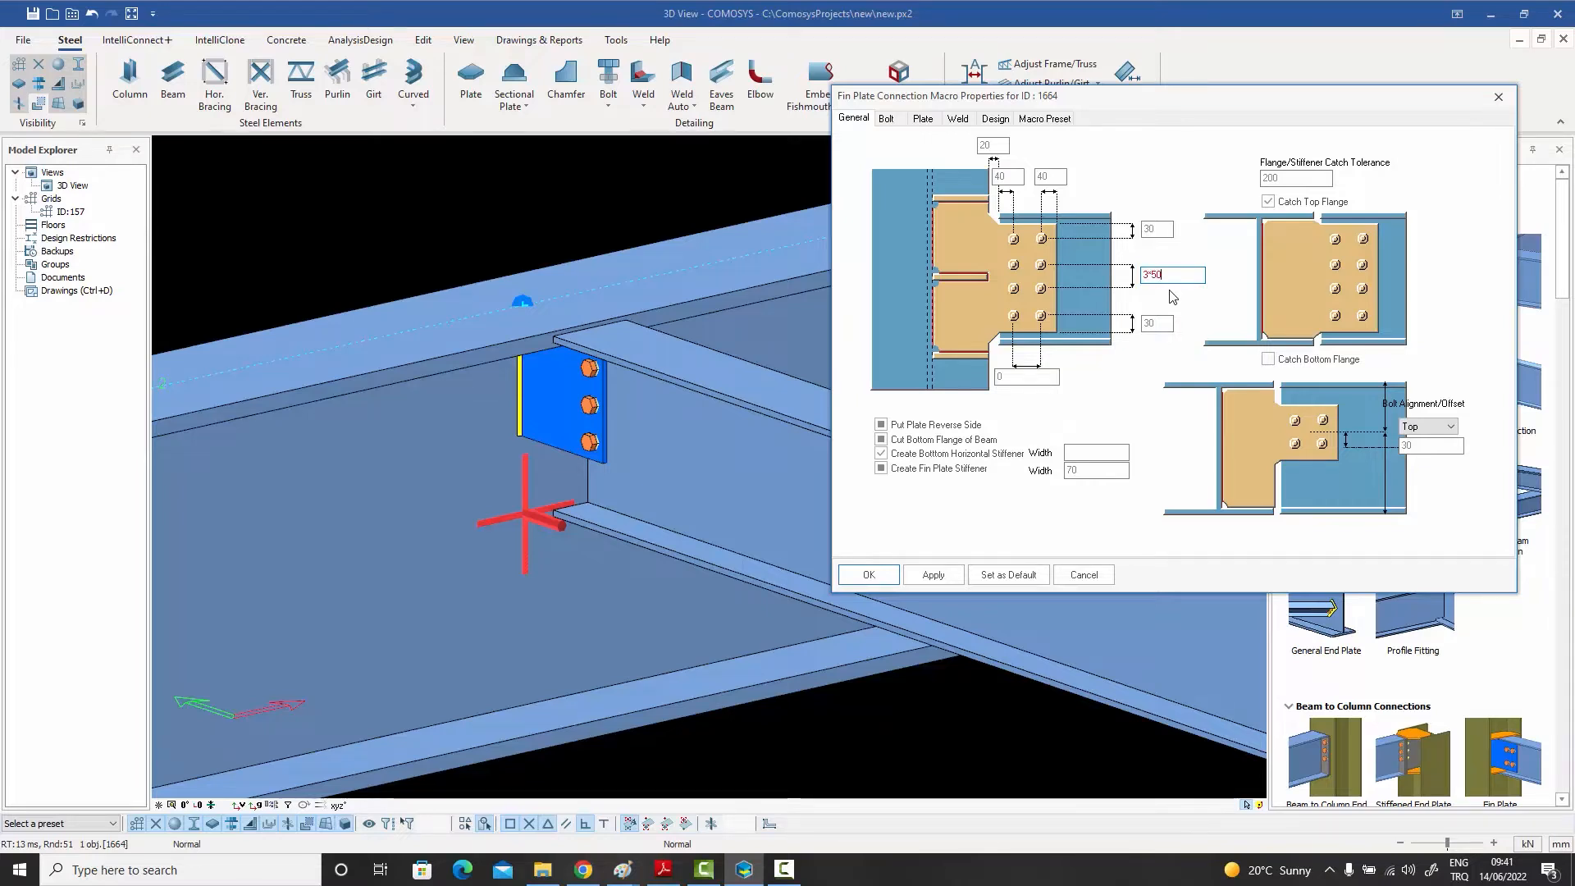
double_click(1024, 377)
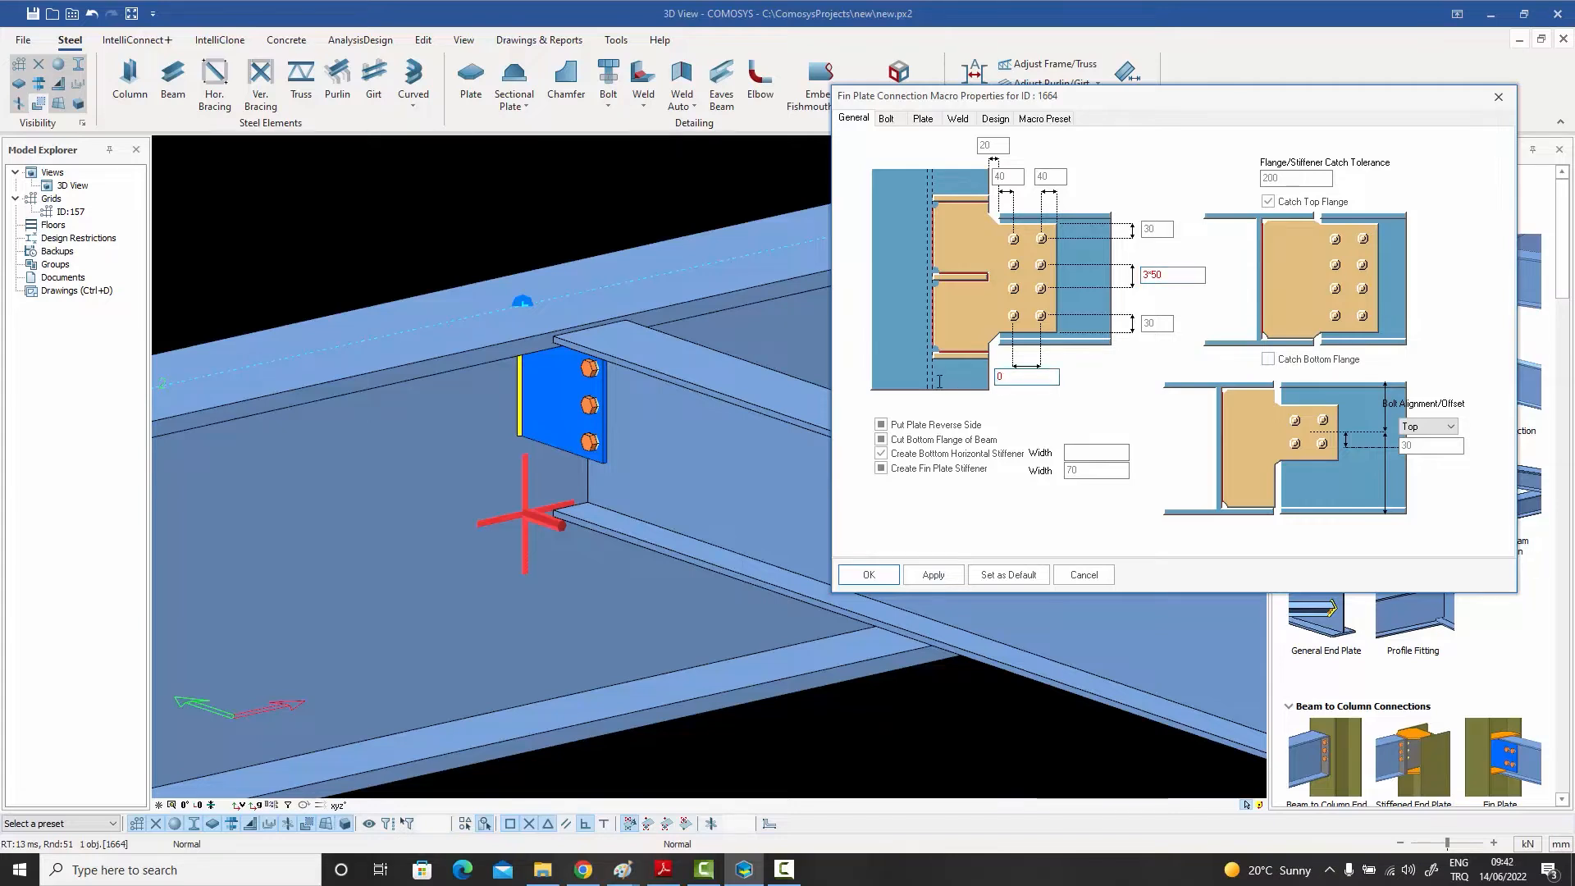
click(934, 575)
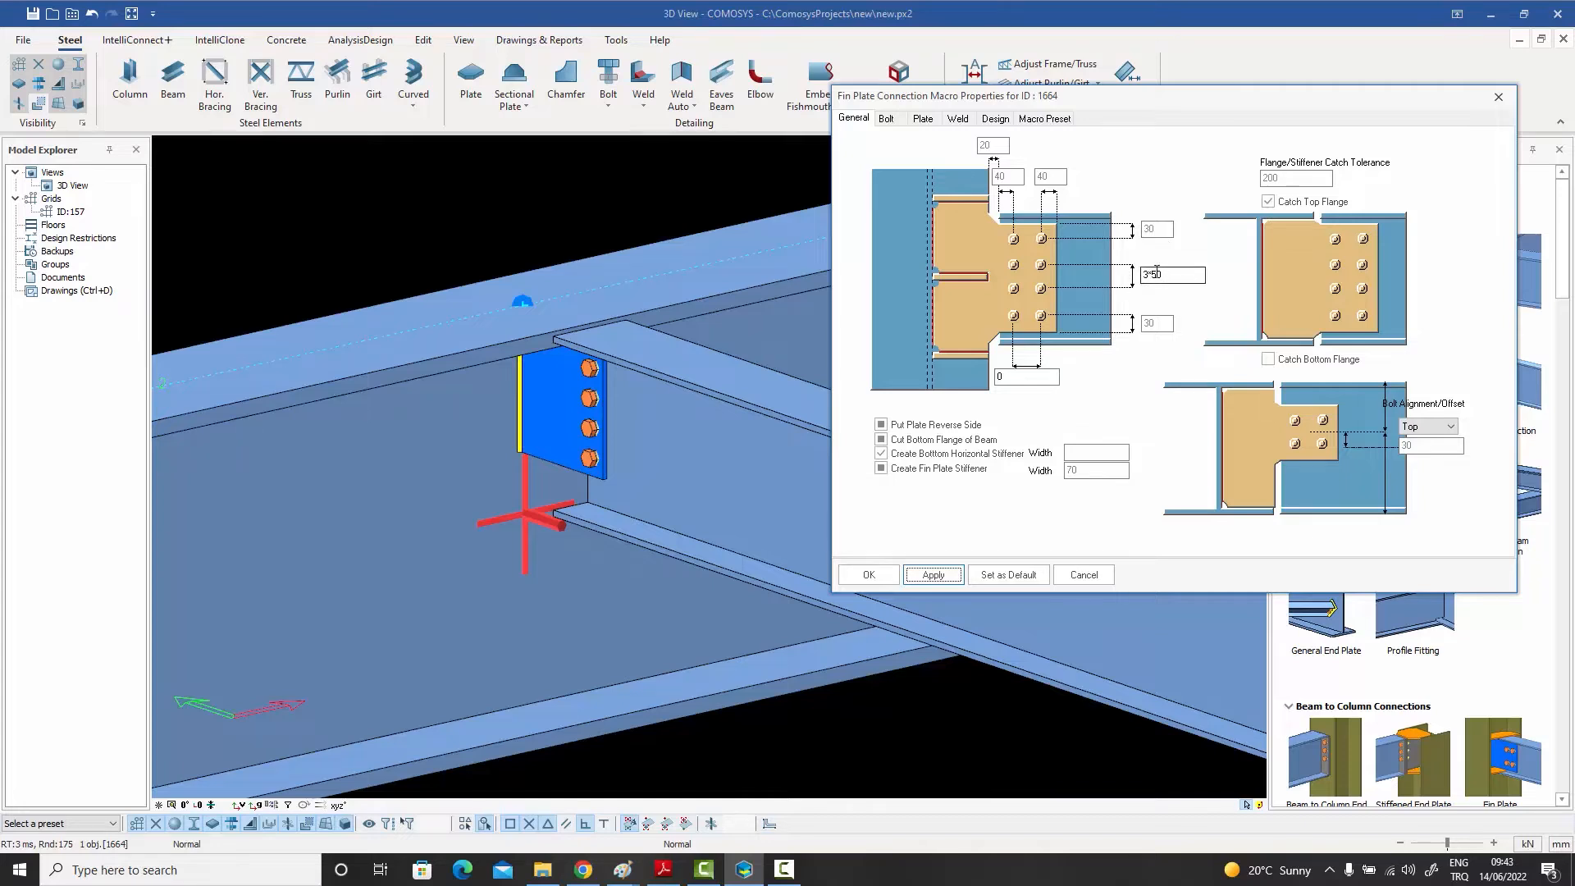
Set the fin plate connection's vertical bolt spacing to 3*55 and enable Catch Bottom Flange, applying both changes
drag(1157, 274, 1179, 275)
text(5)
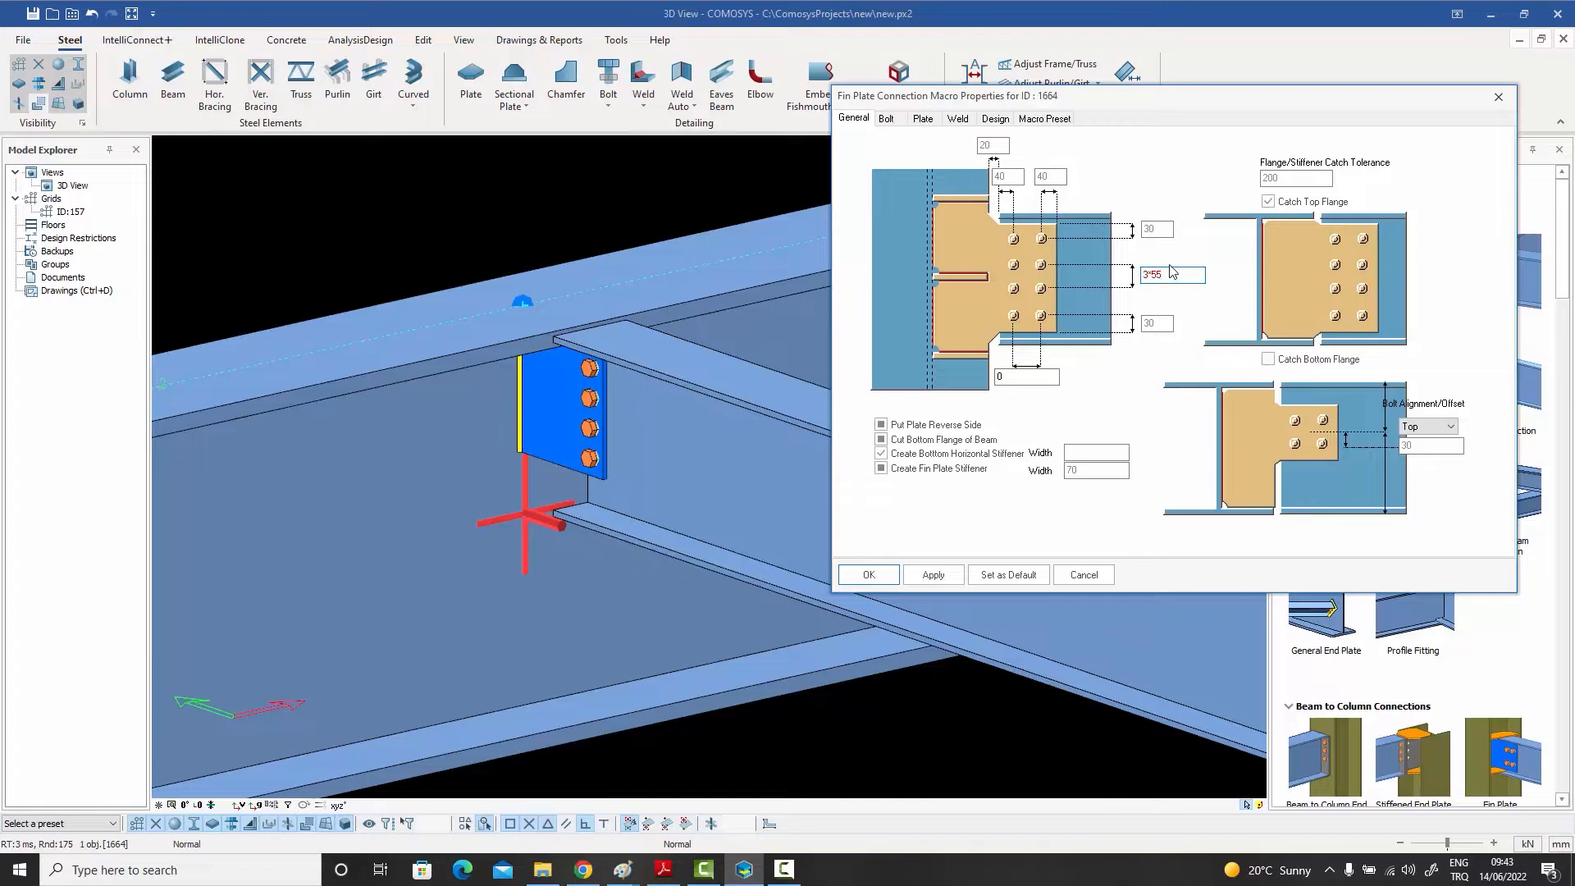
click(933, 574)
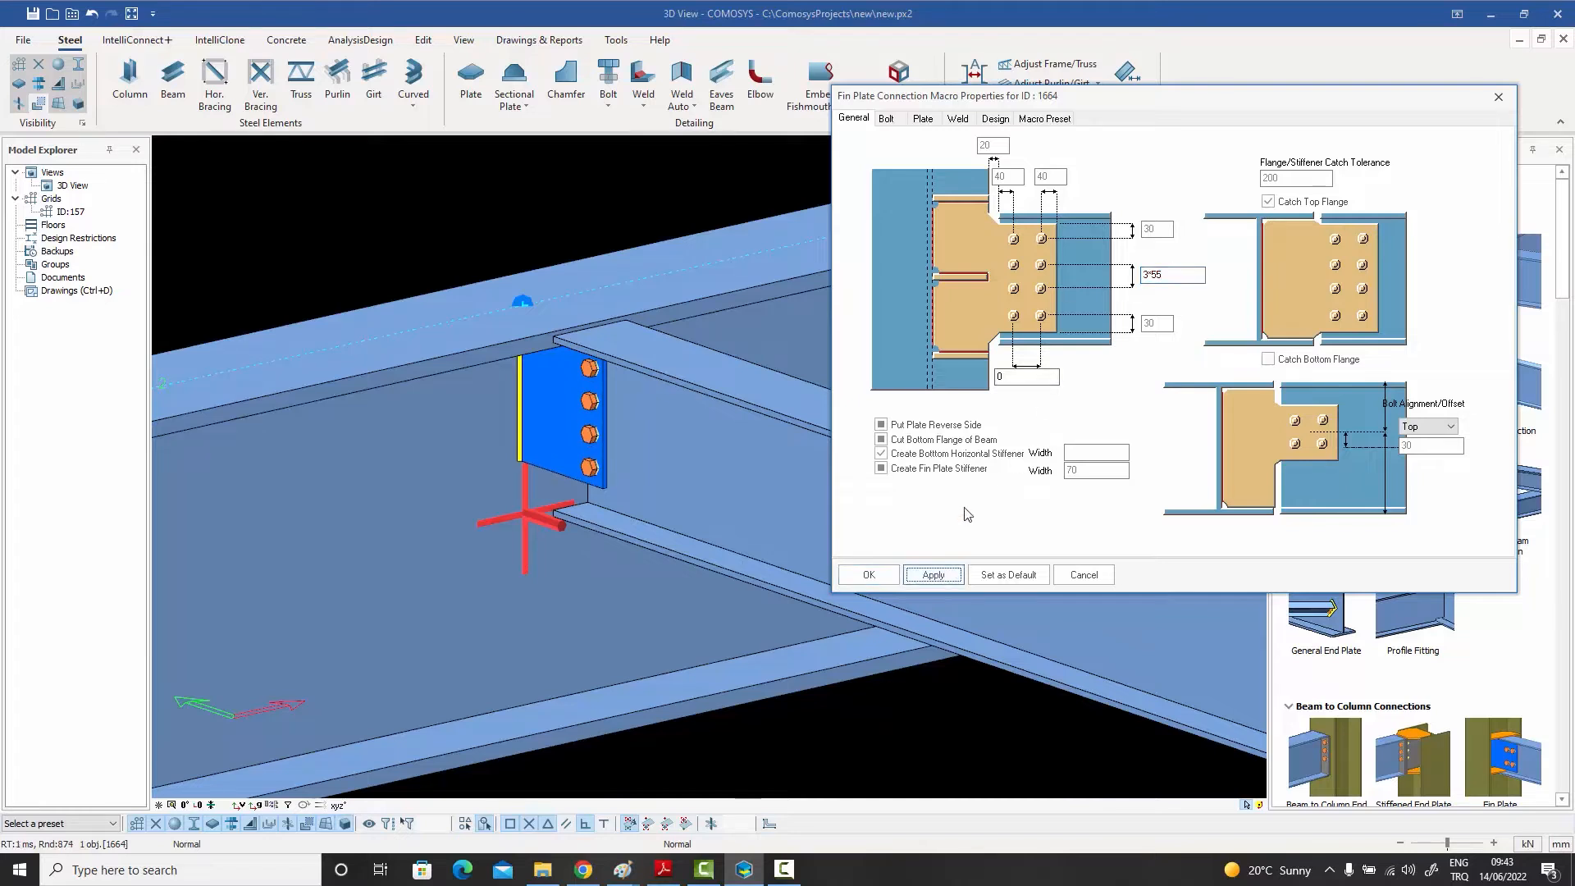
click(1268, 360)
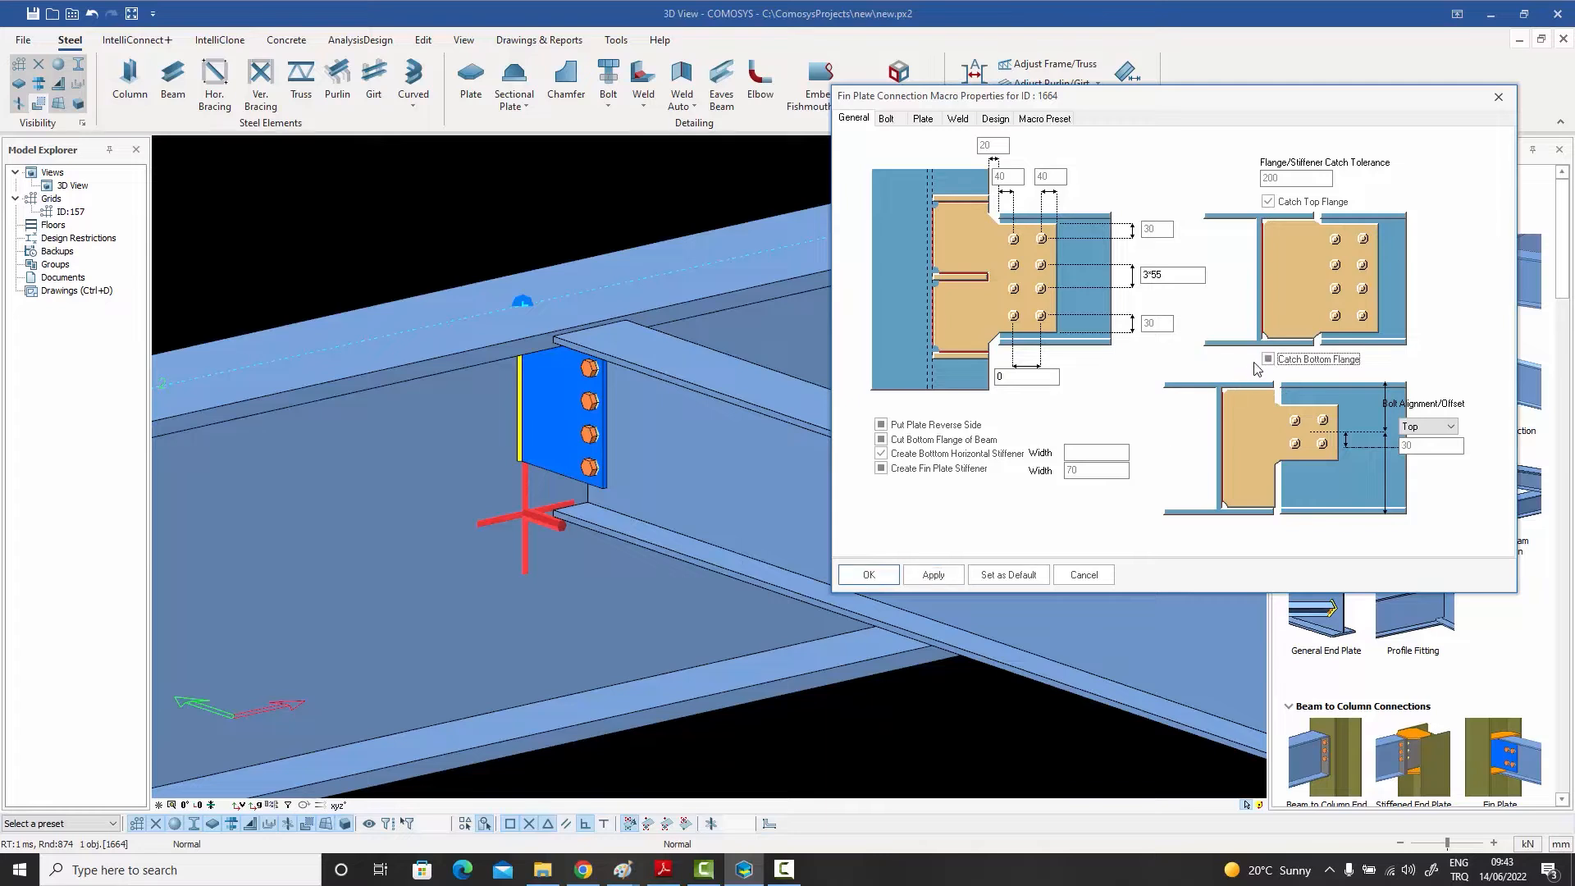
click(933, 576)
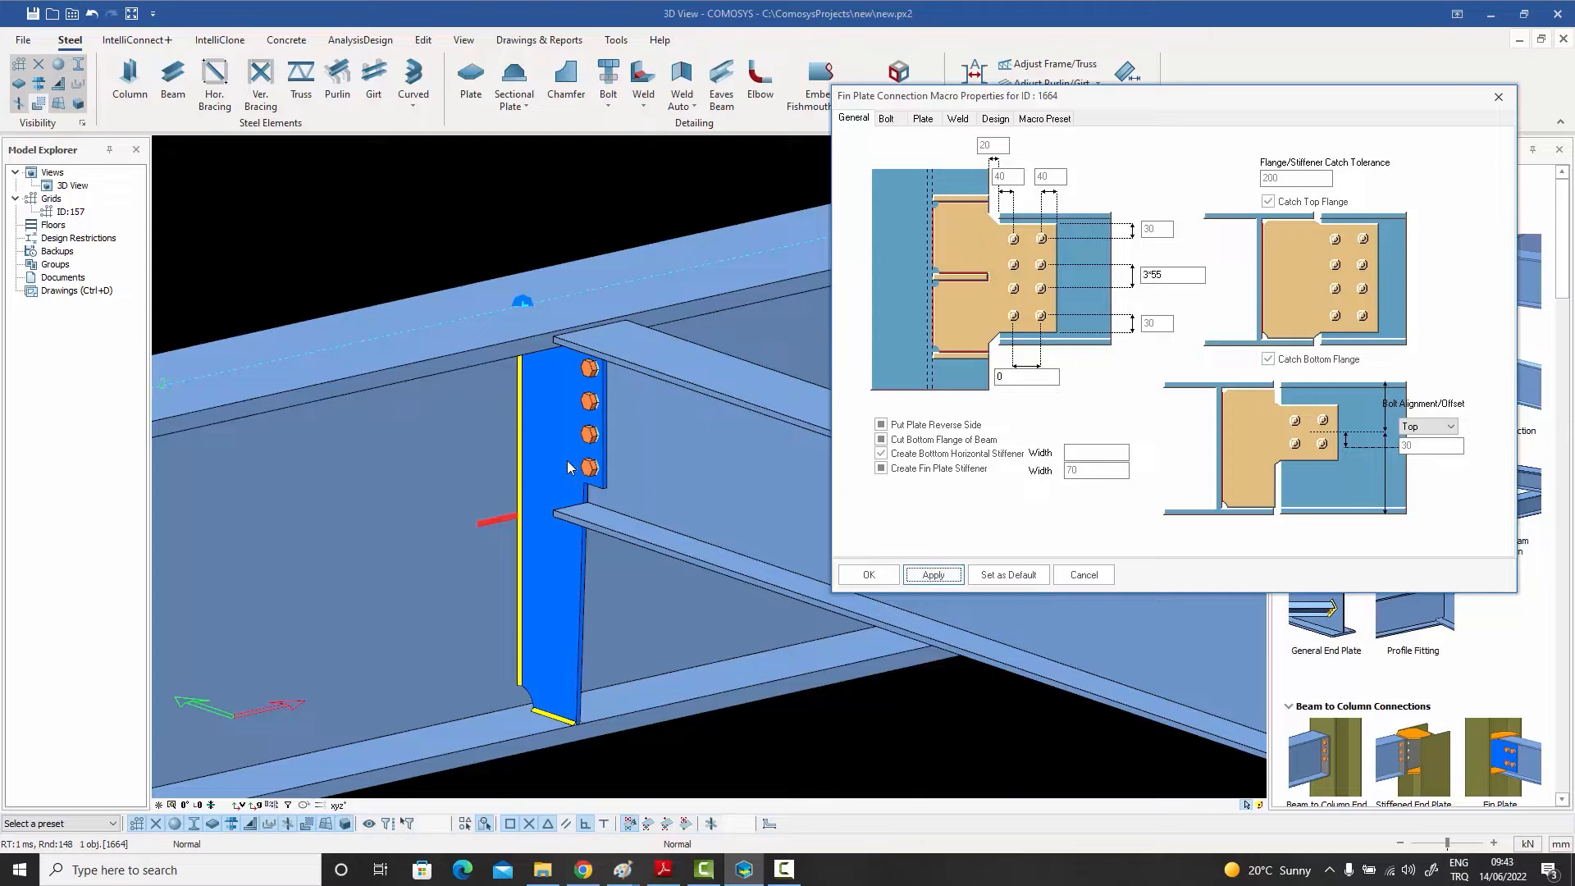
Set the fin plate's thickness to 12 in the connection's plate settings and apply it
click(923, 120)
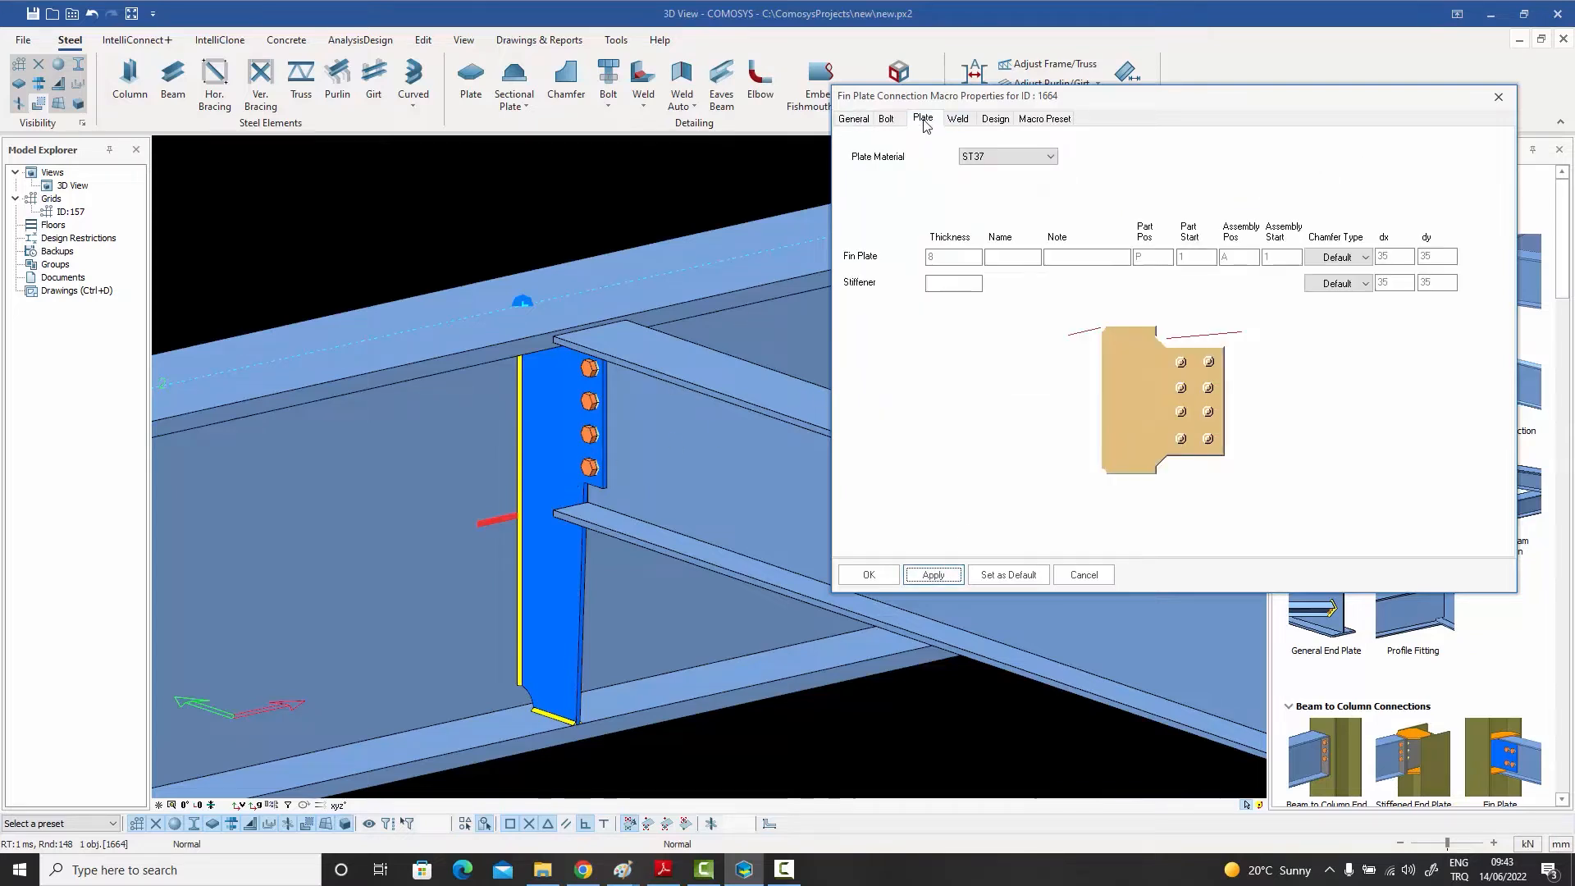
double_click(936, 257)
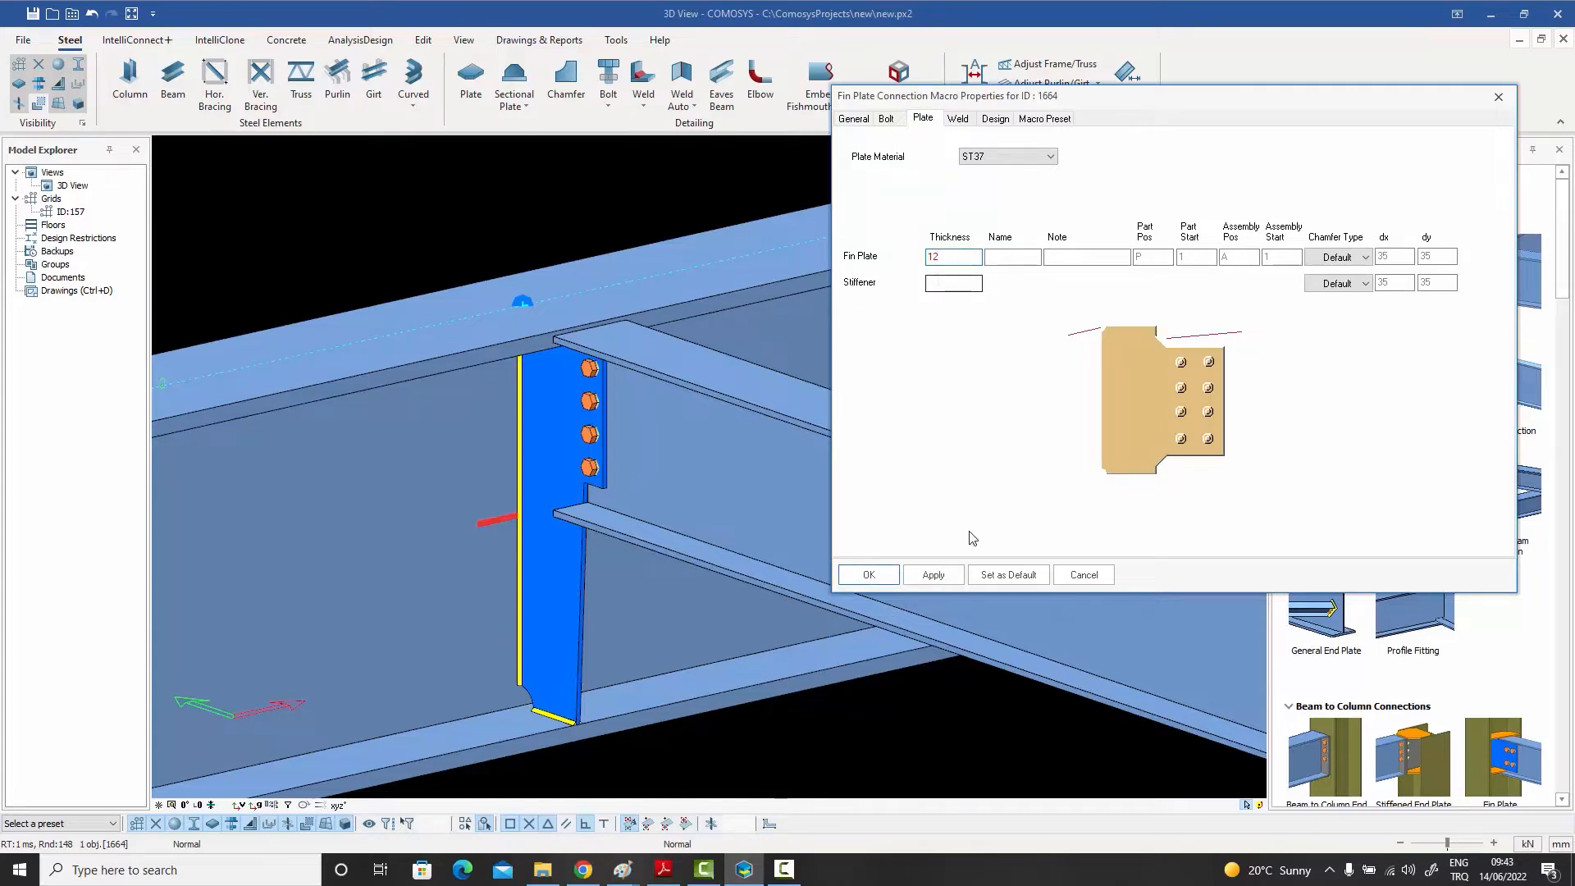
text(12)
click(935, 574)
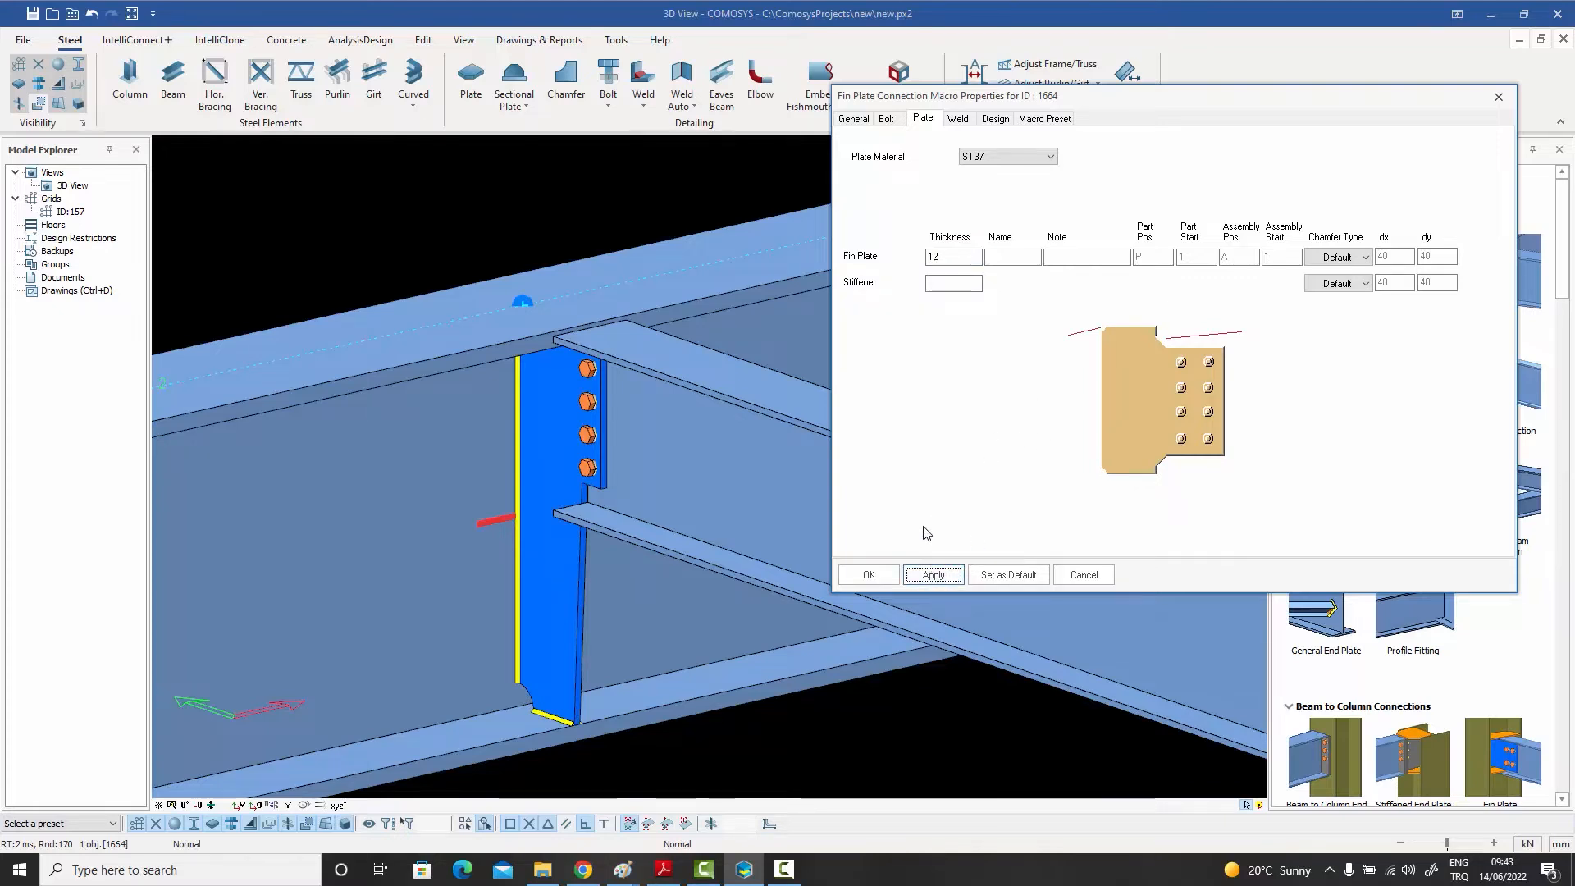
Review the fin plate connection's settings, save them as a macro preset named IPE300, and accept the macro properties
click(888, 119)
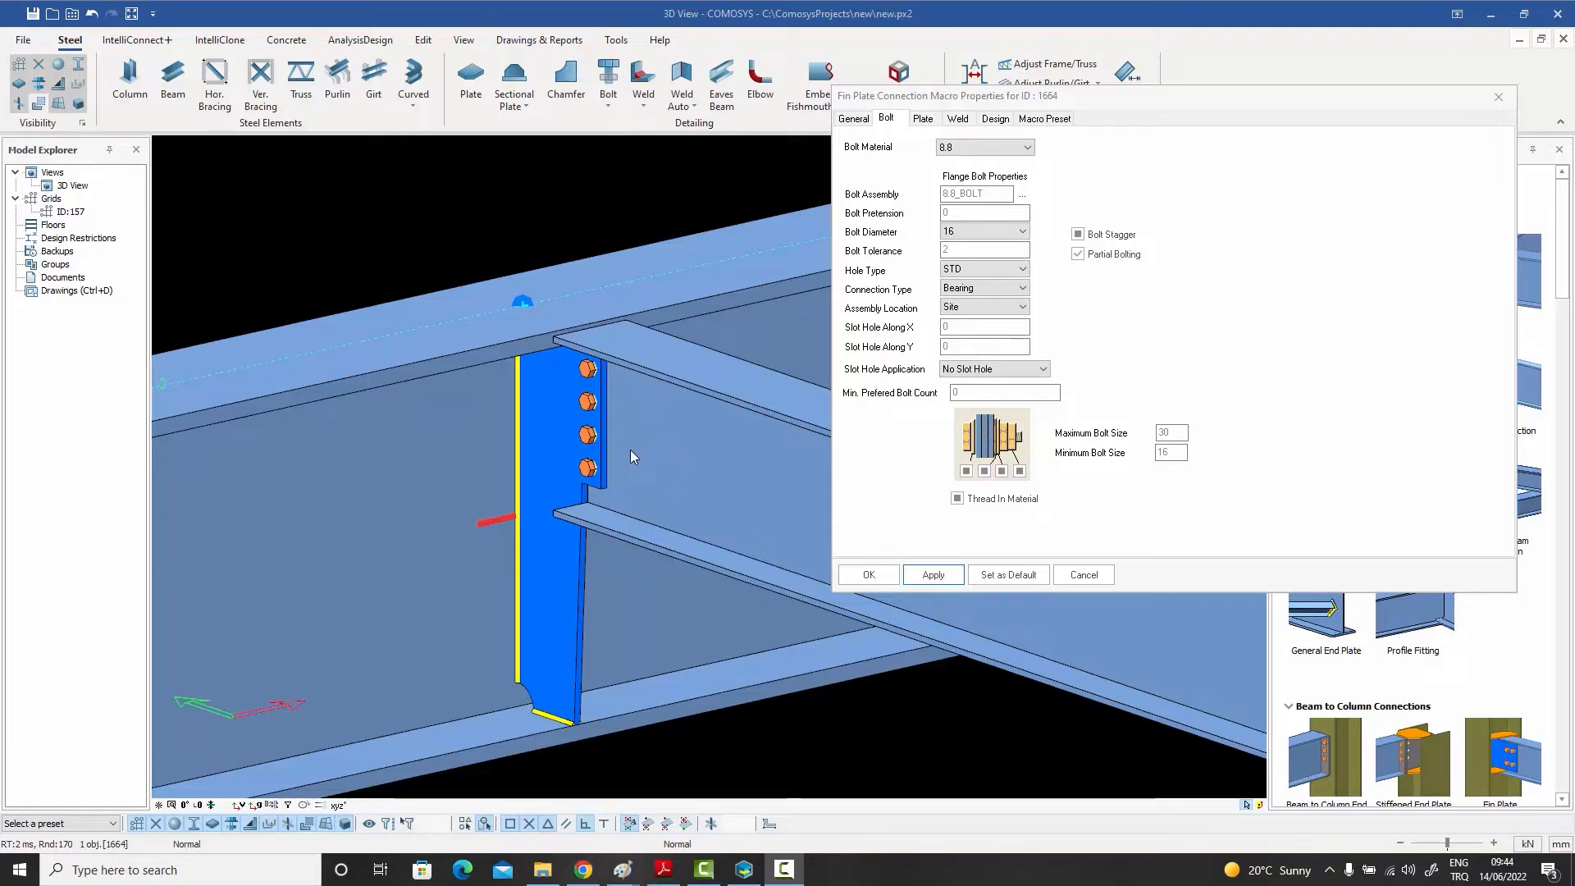
click(1046, 119)
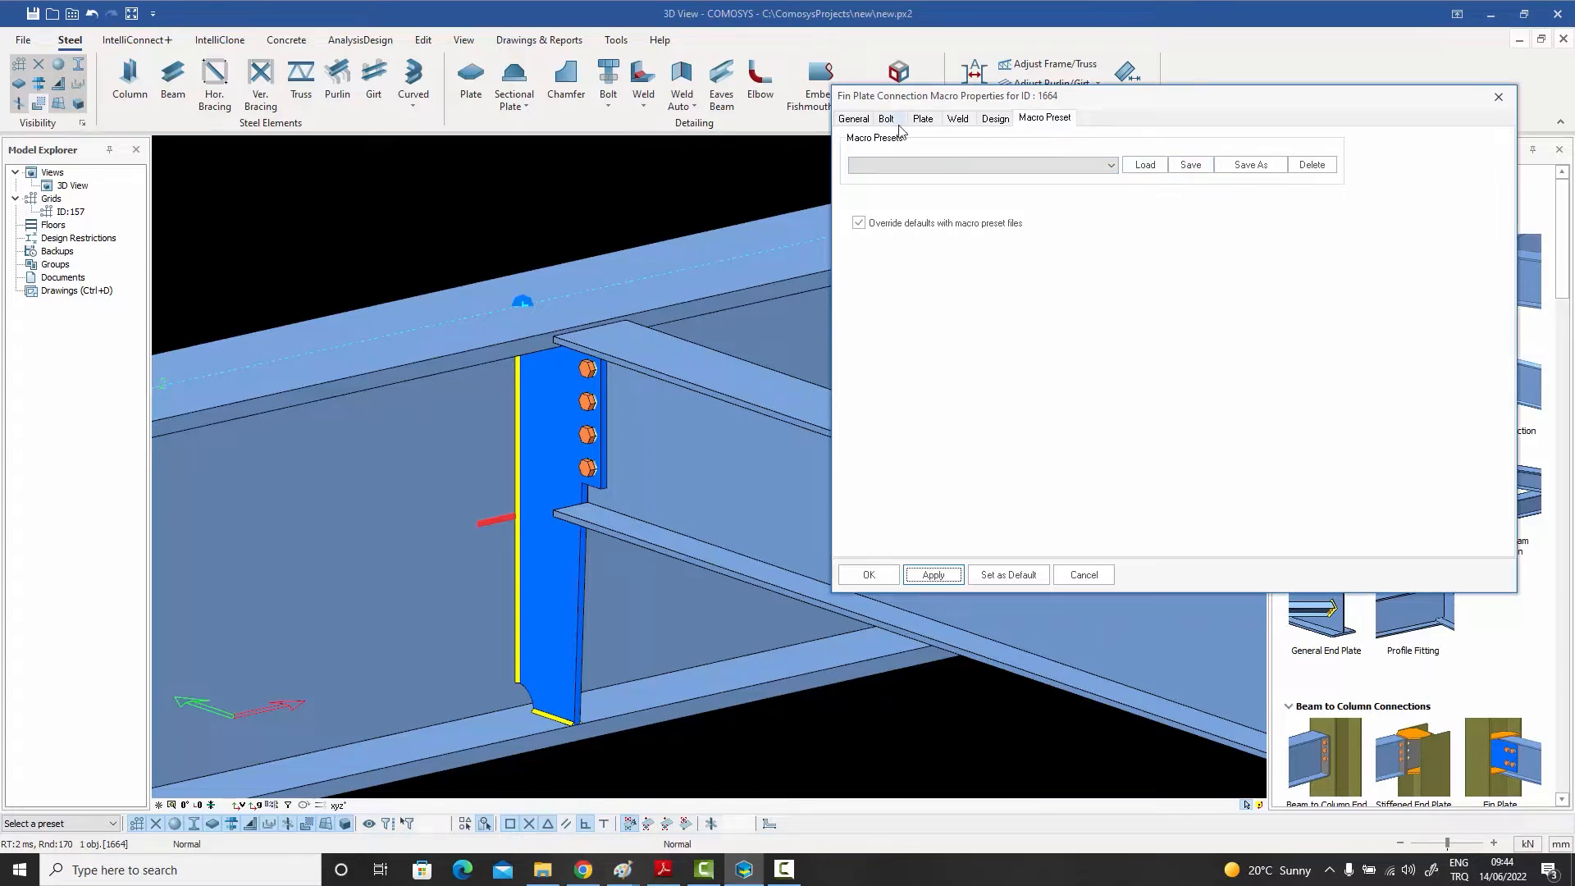
click(857, 122)
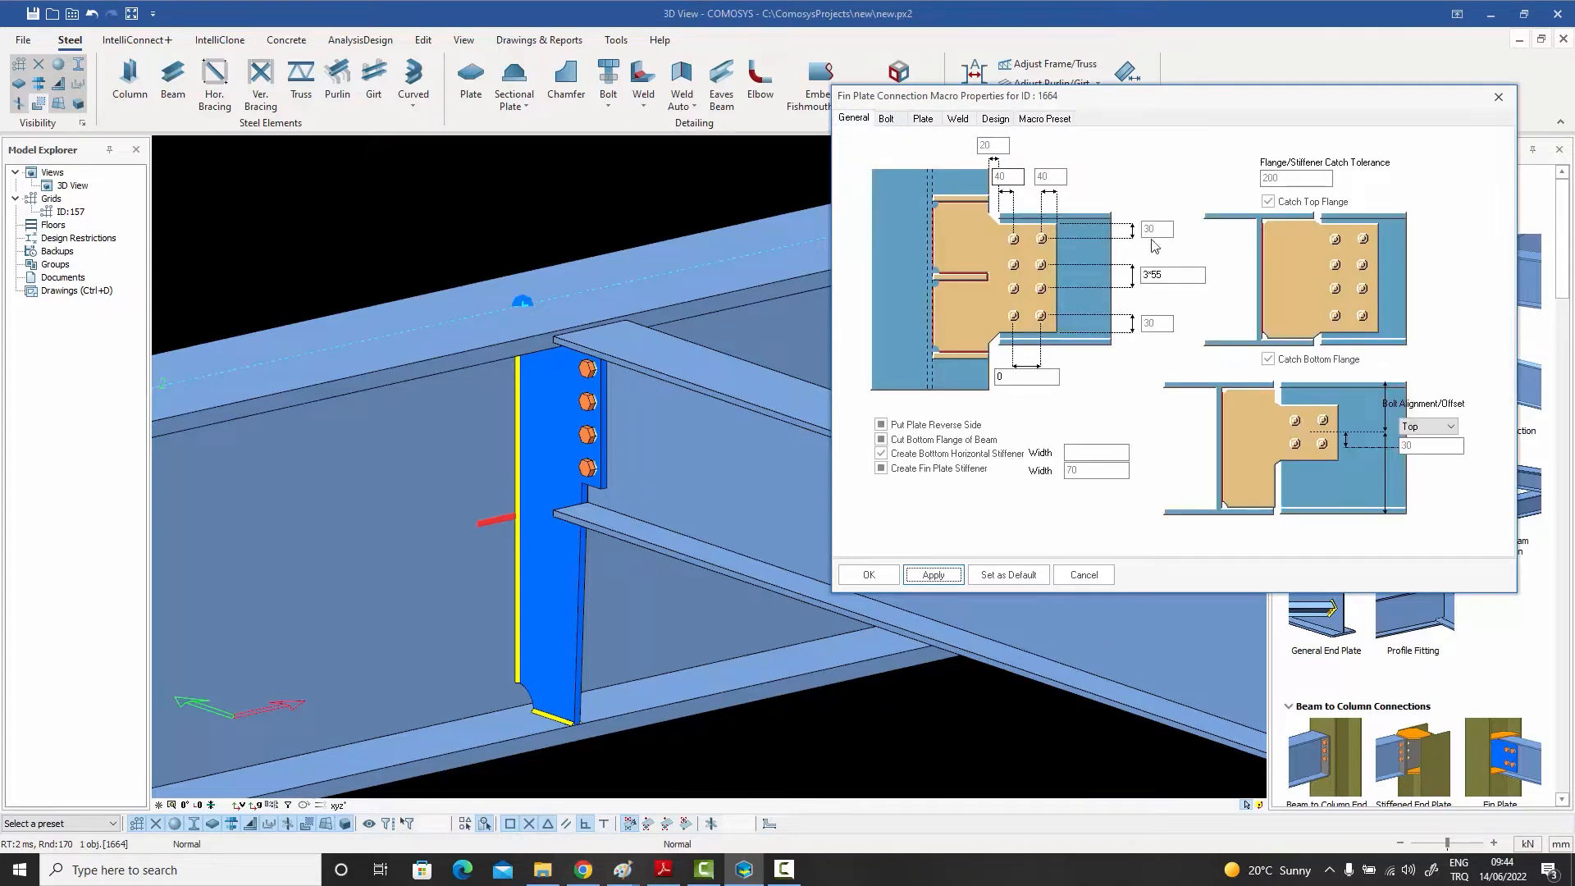
click(923, 119)
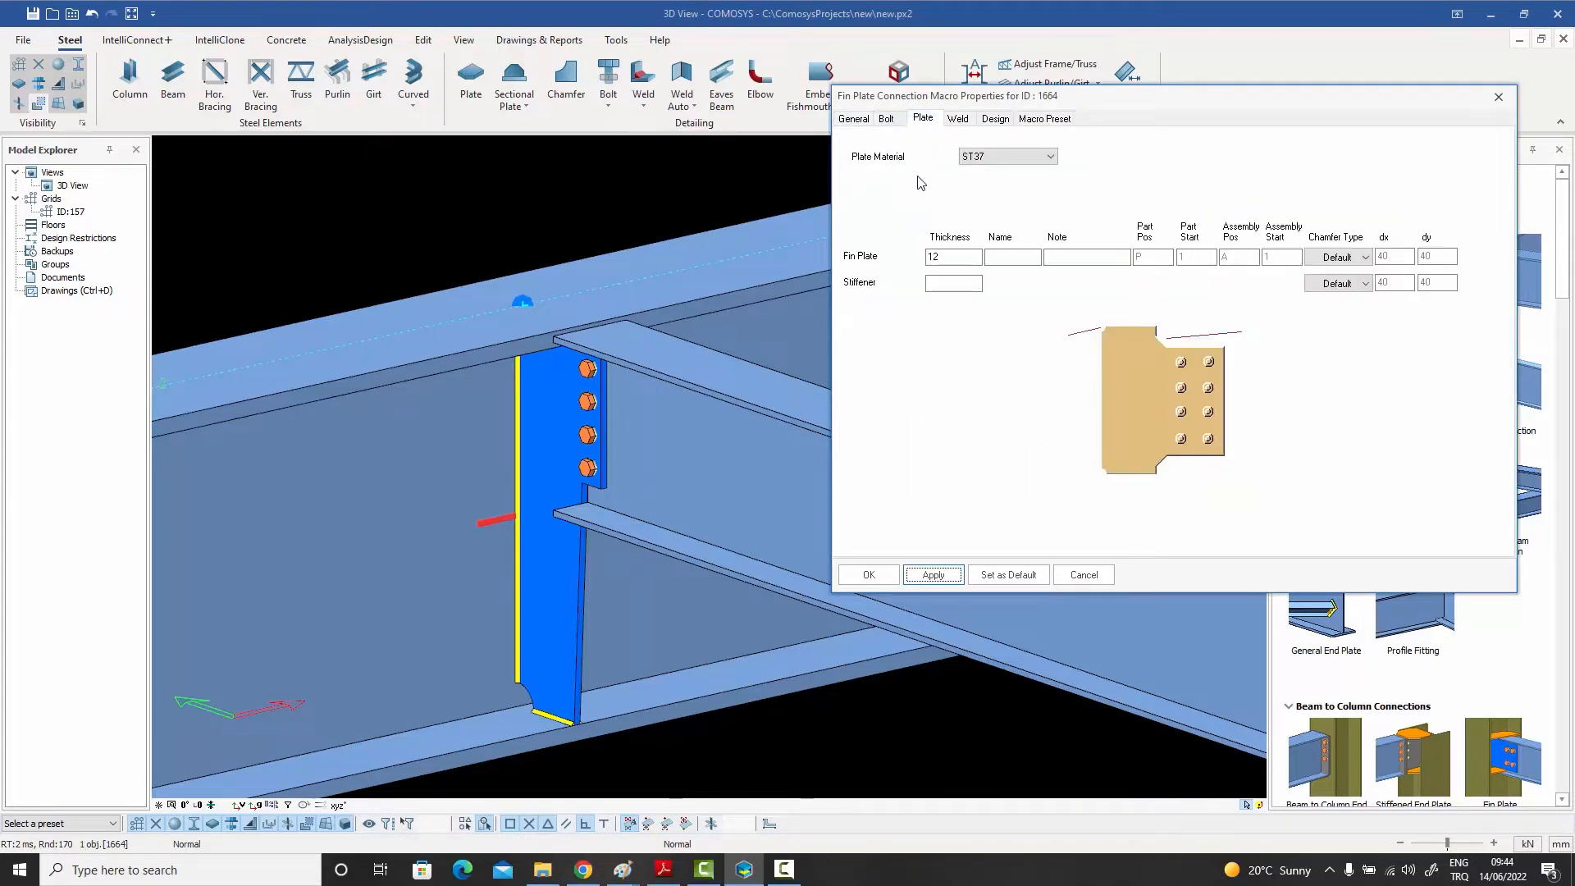
click(1050, 121)
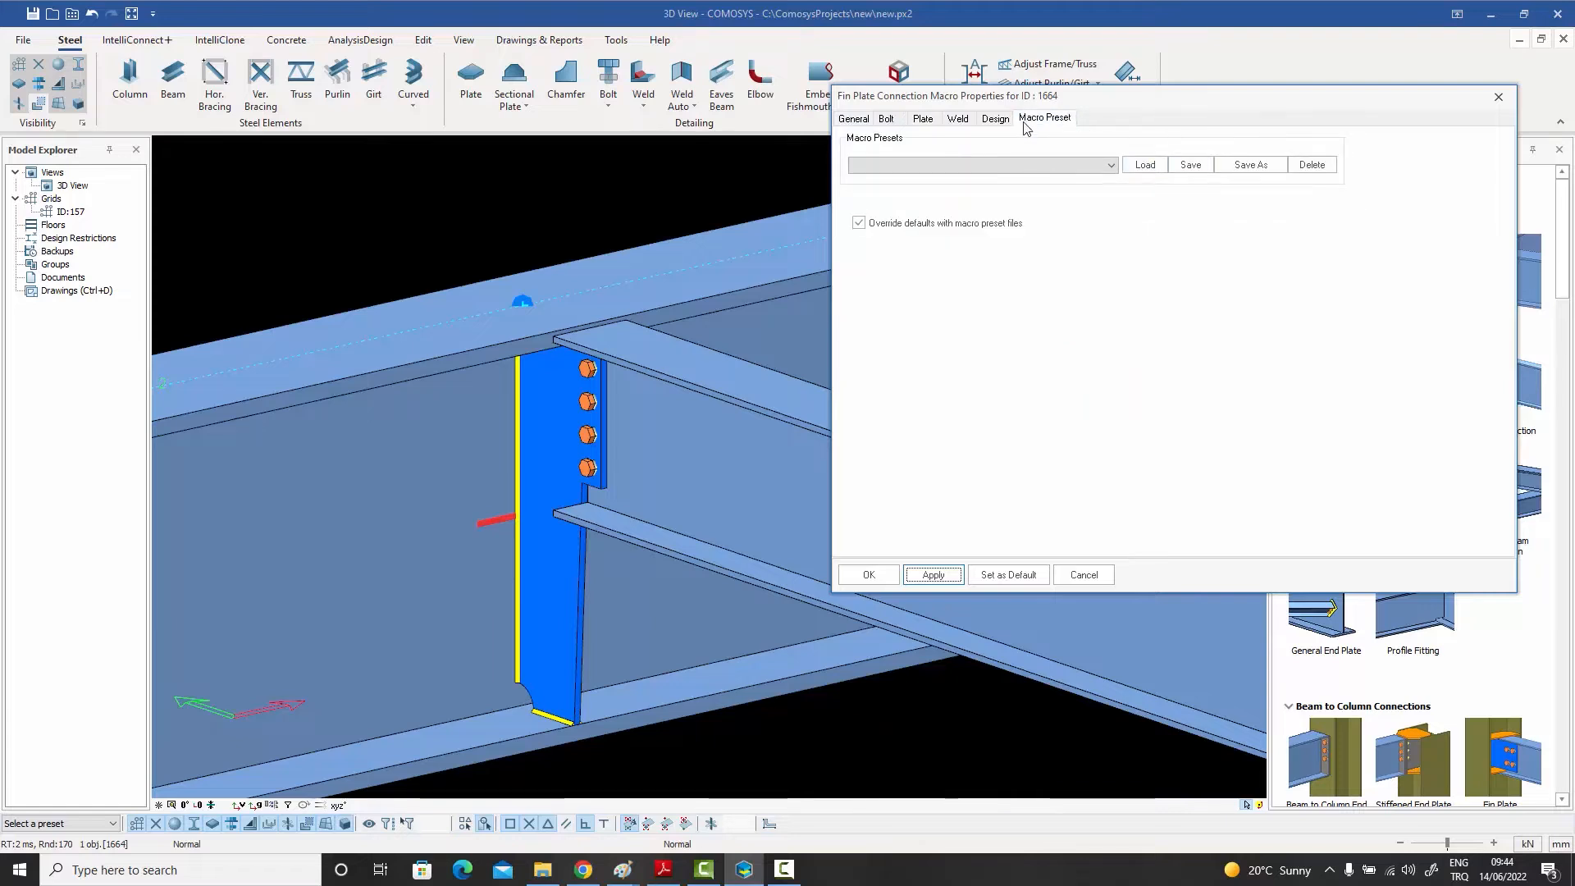
click(1187, 169)
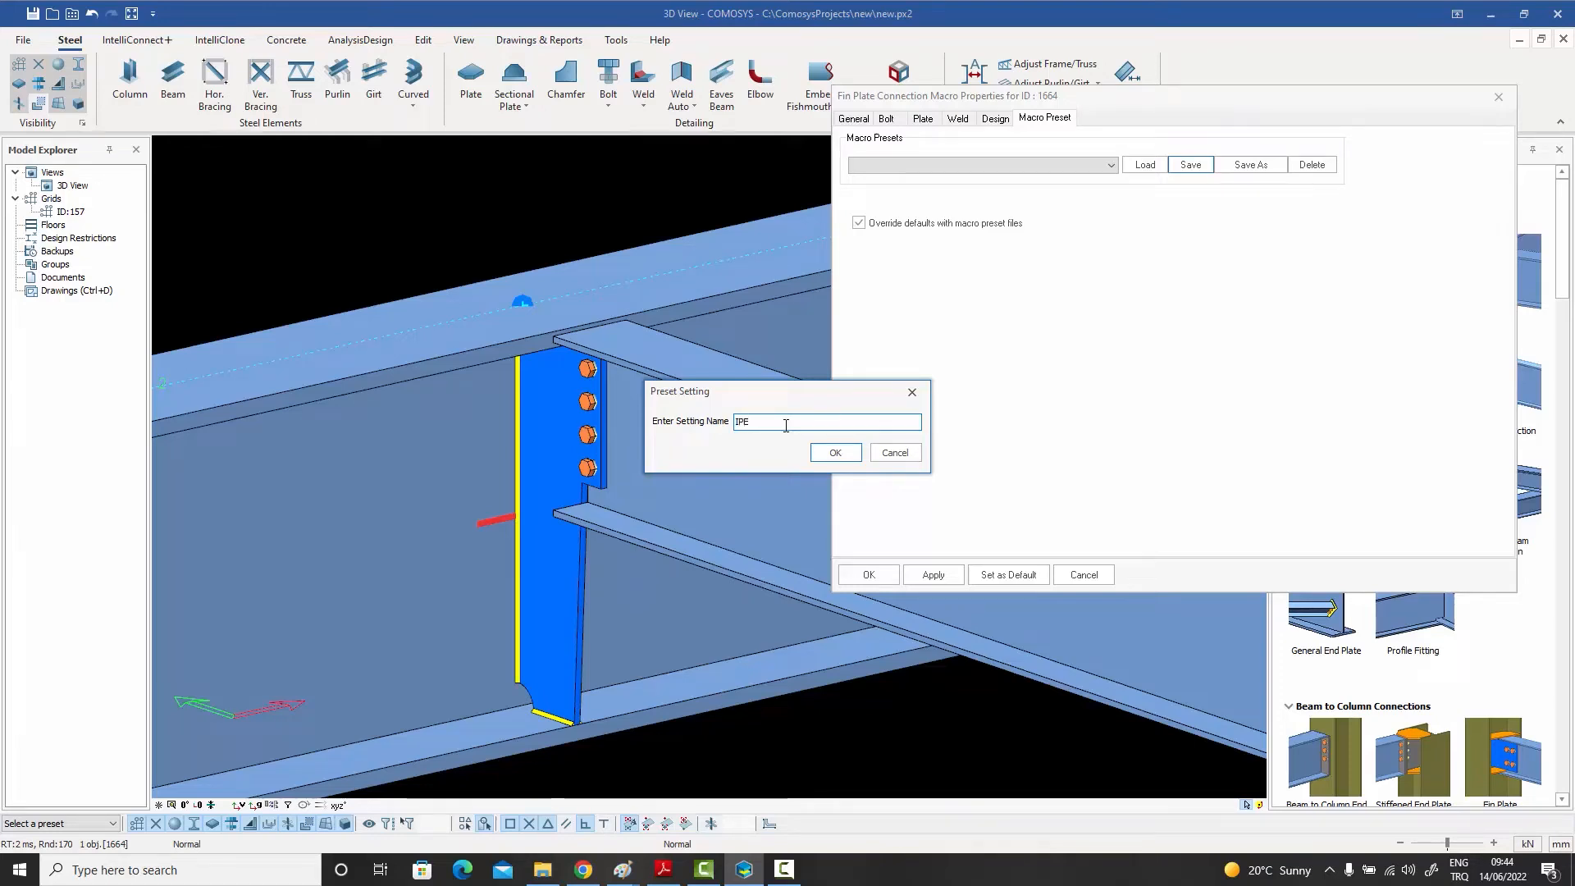
text(300)
click(833, 453)
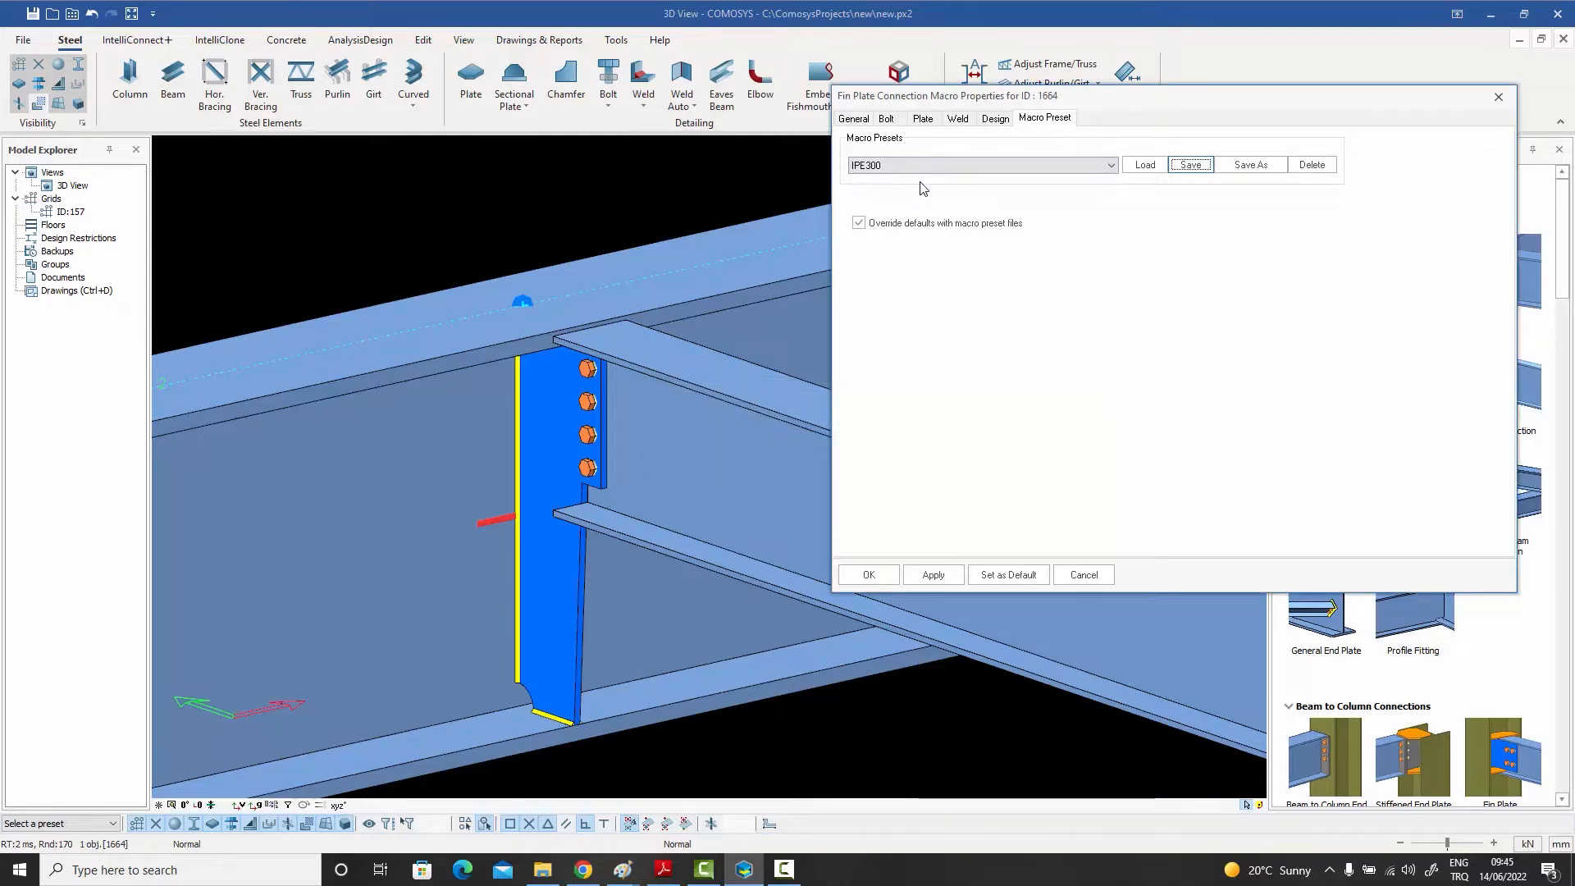
click(935, 577)
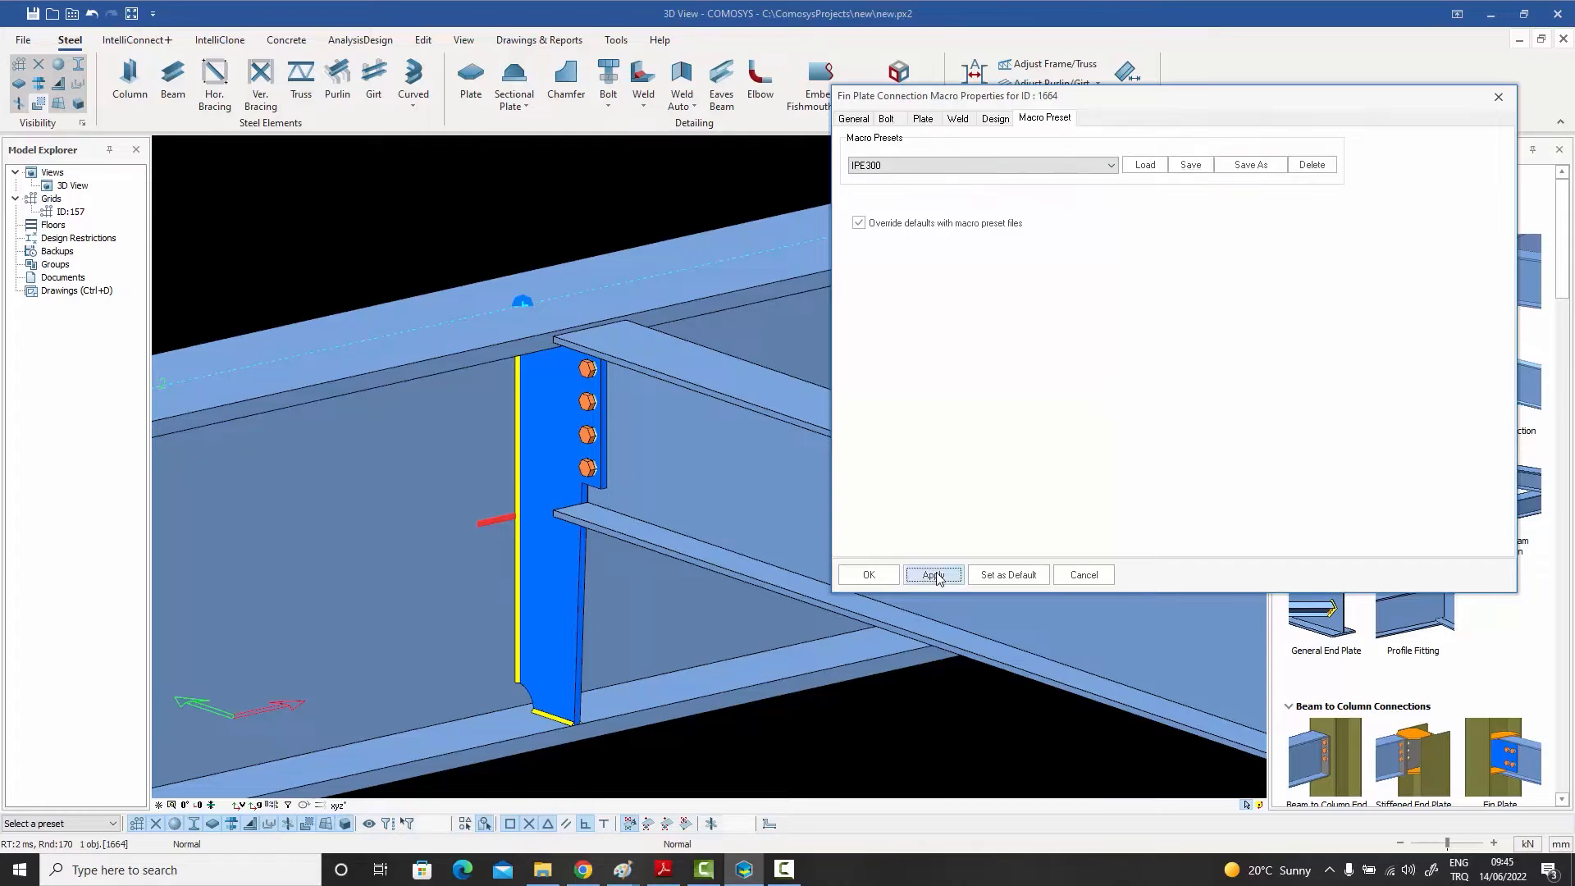
click(869, 574)
Inspect the profile properties of the fourth secondary beam along the main beam and close them without changes
scroll(505, 221, down, 2)
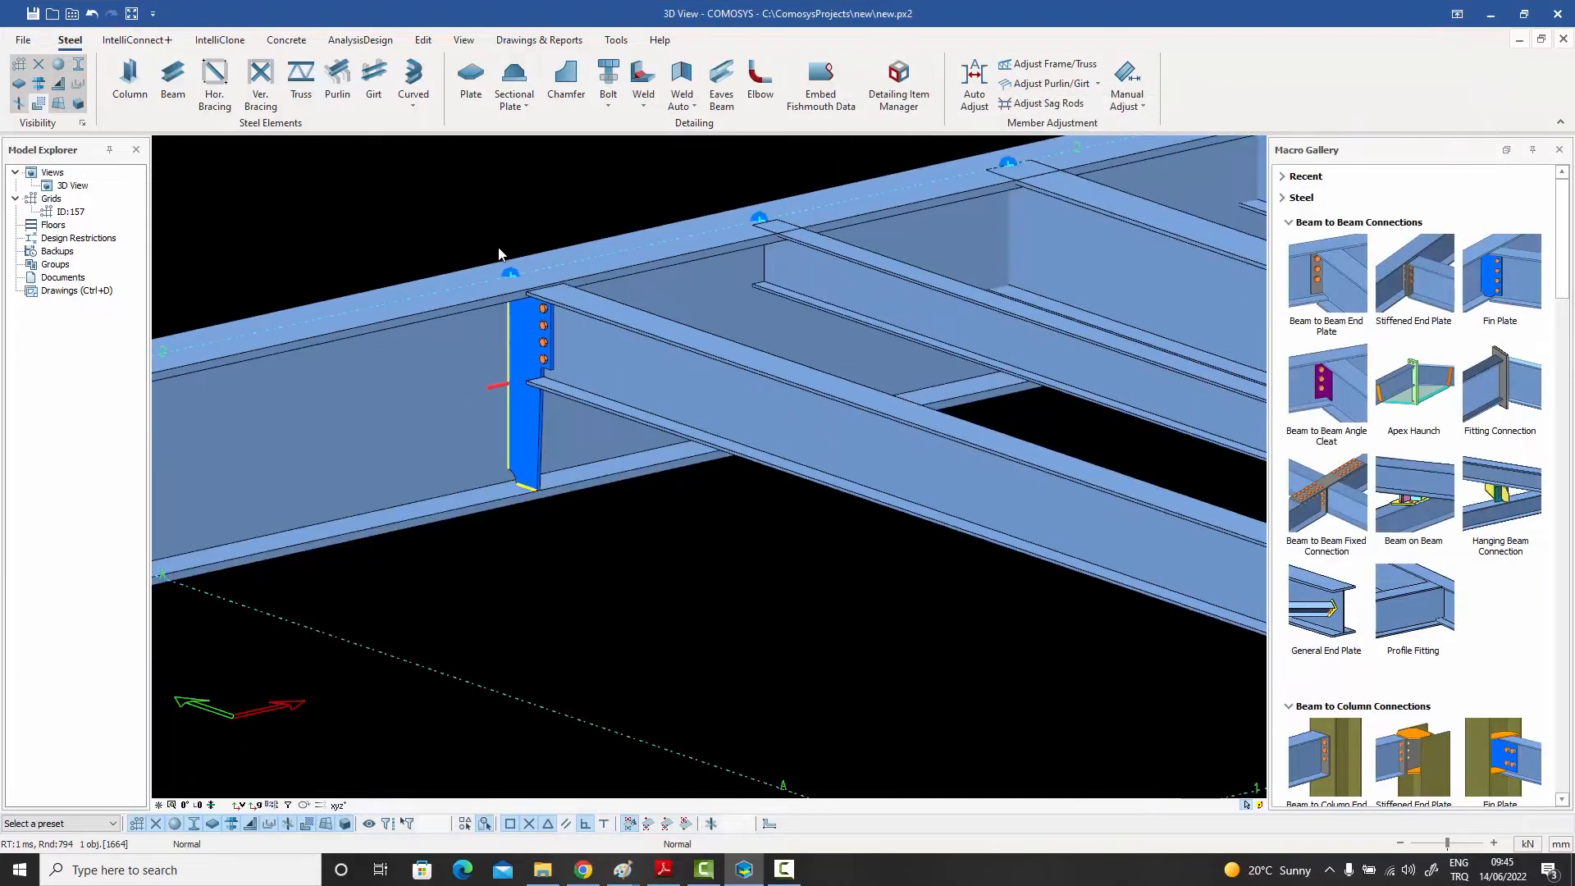
middle_drag(565, 257, 470, 385)
scroll(475, 387, down, 1)
middle_drag(946, 340, 756, 353)
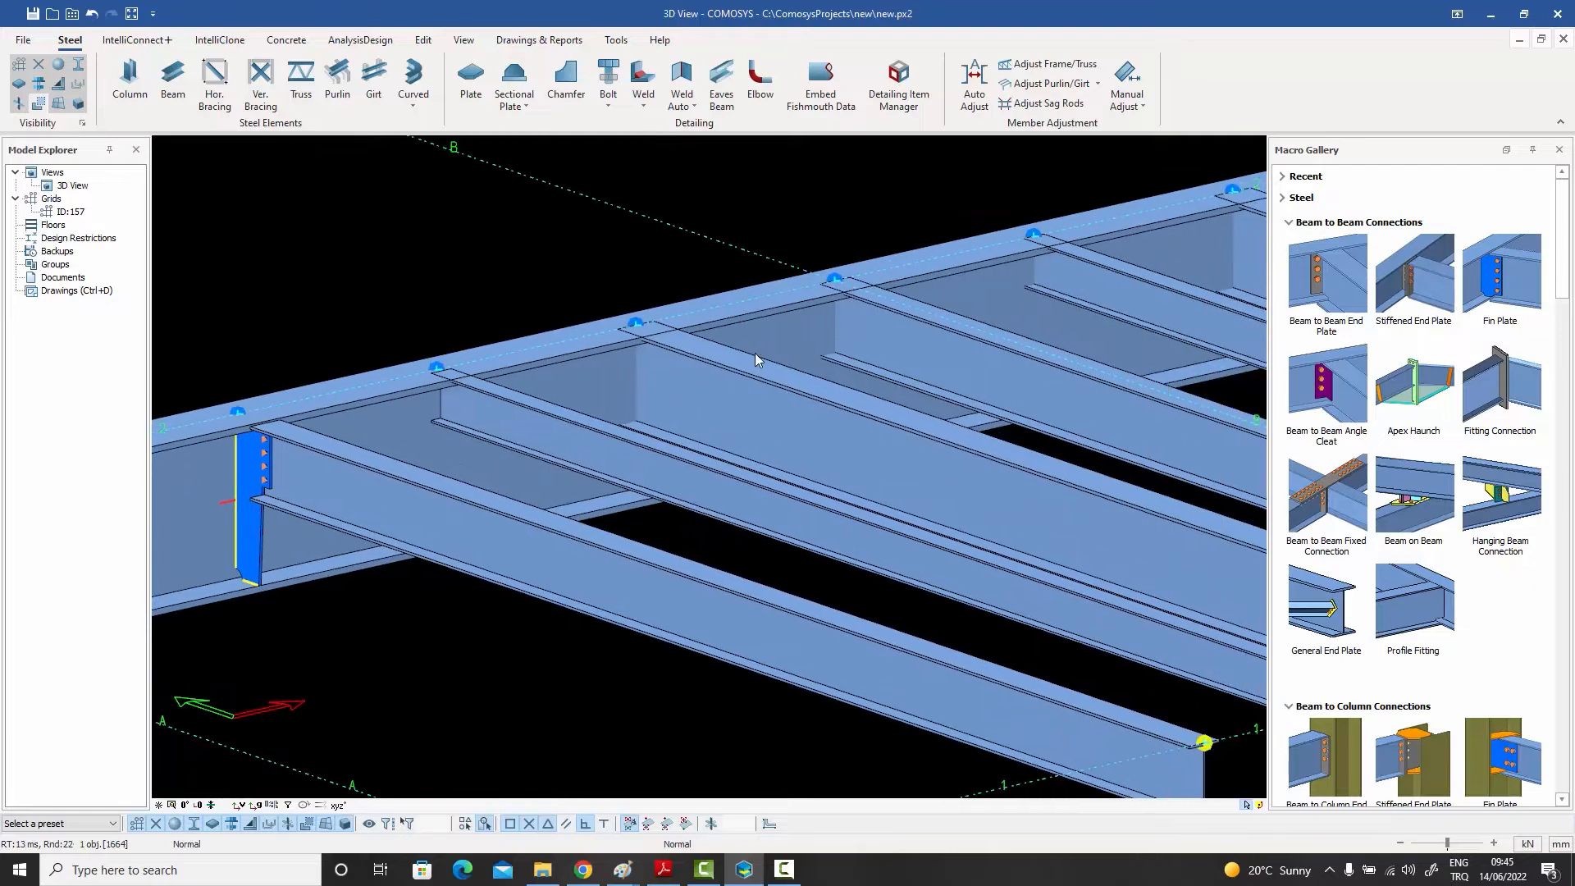
double_click(889, 318)
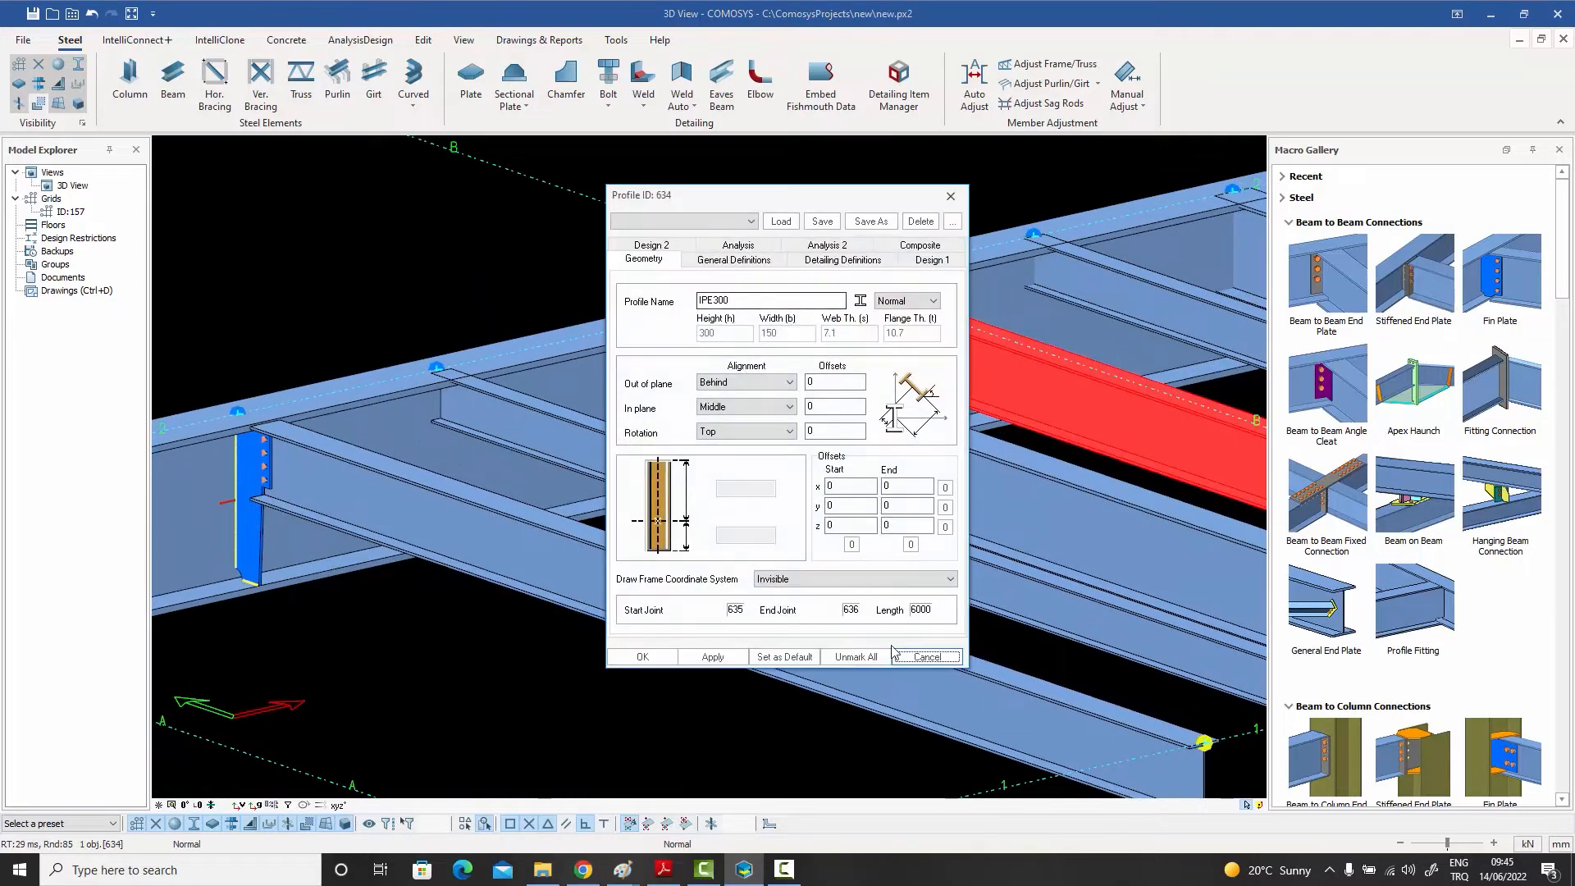
click(921, 657)
click(868, 230)
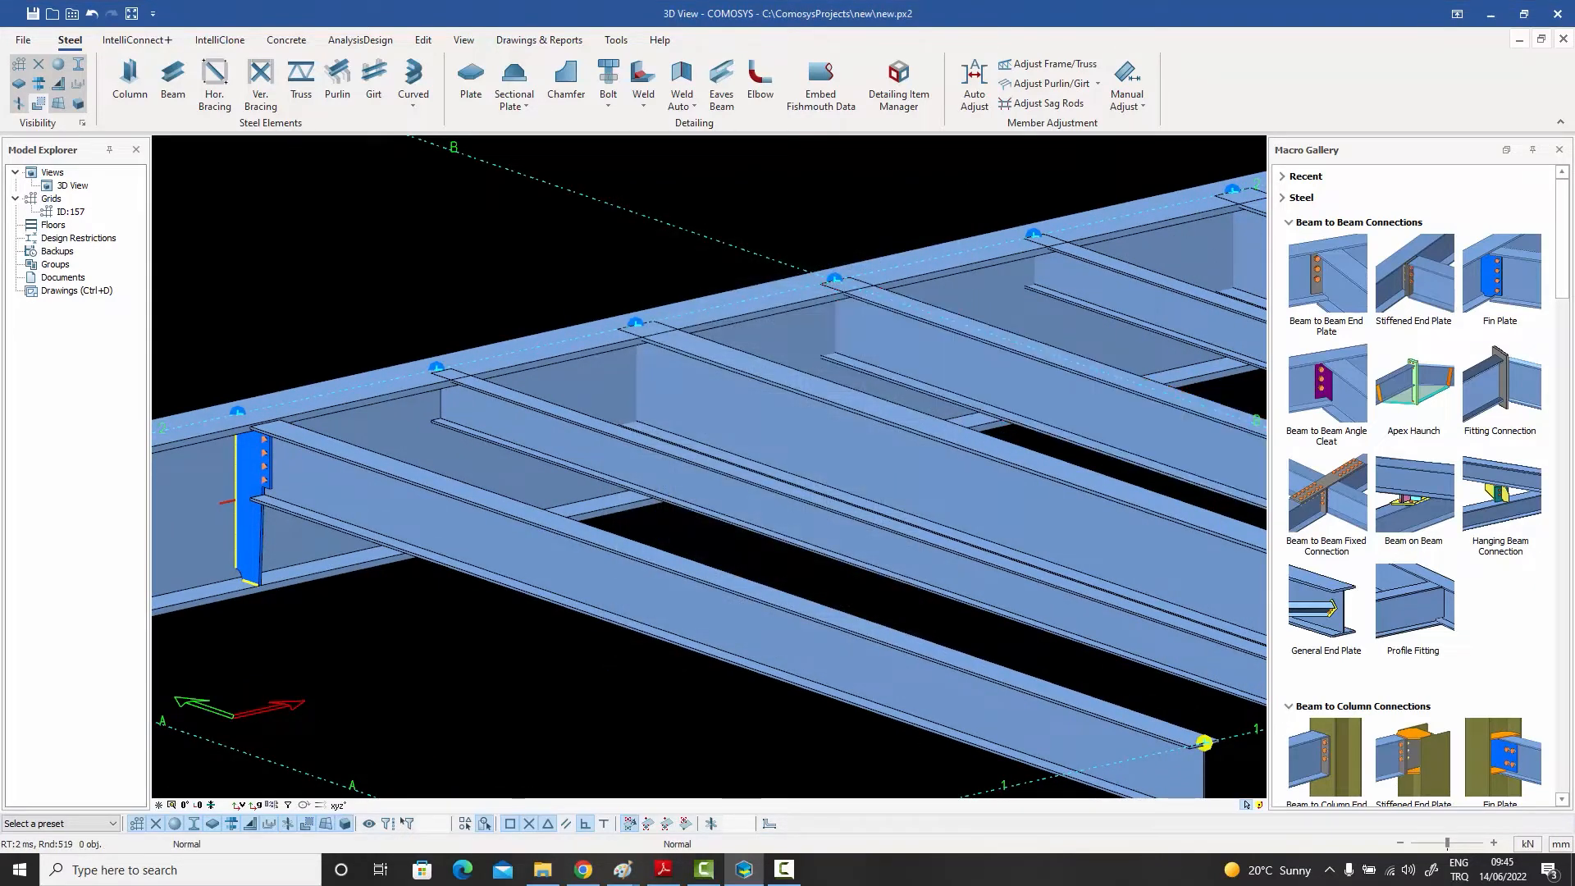
Create a Fin Plate connection between the main beam and the fourth secondary beam, without selecting stiffeners
scroll(871, 341, up, 2)
scroll(871, 336, up, 2)
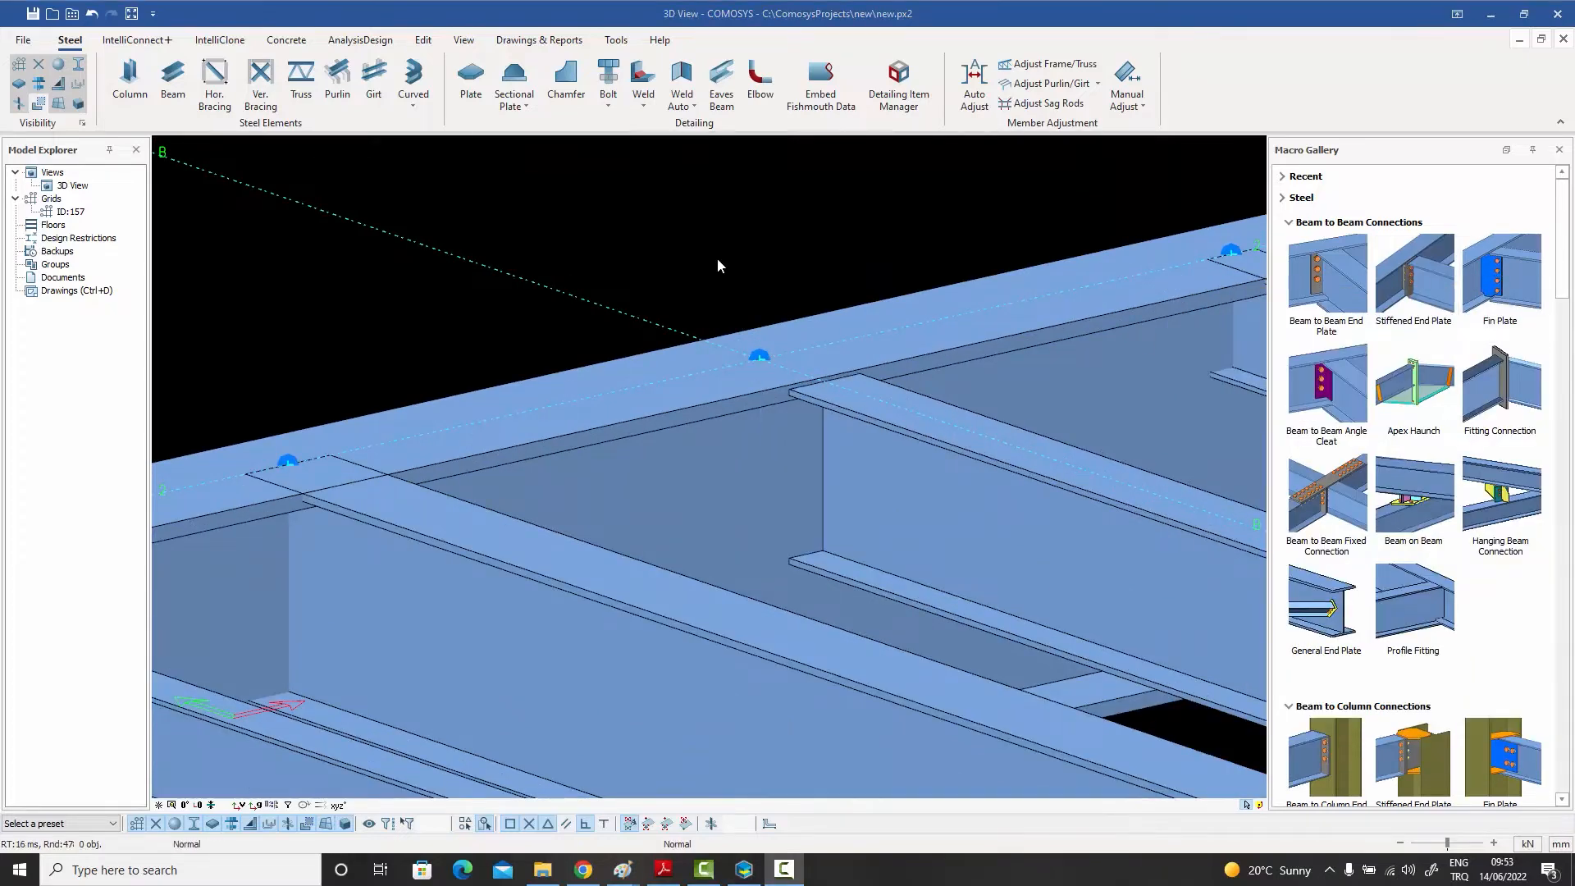
click(1509, 267)
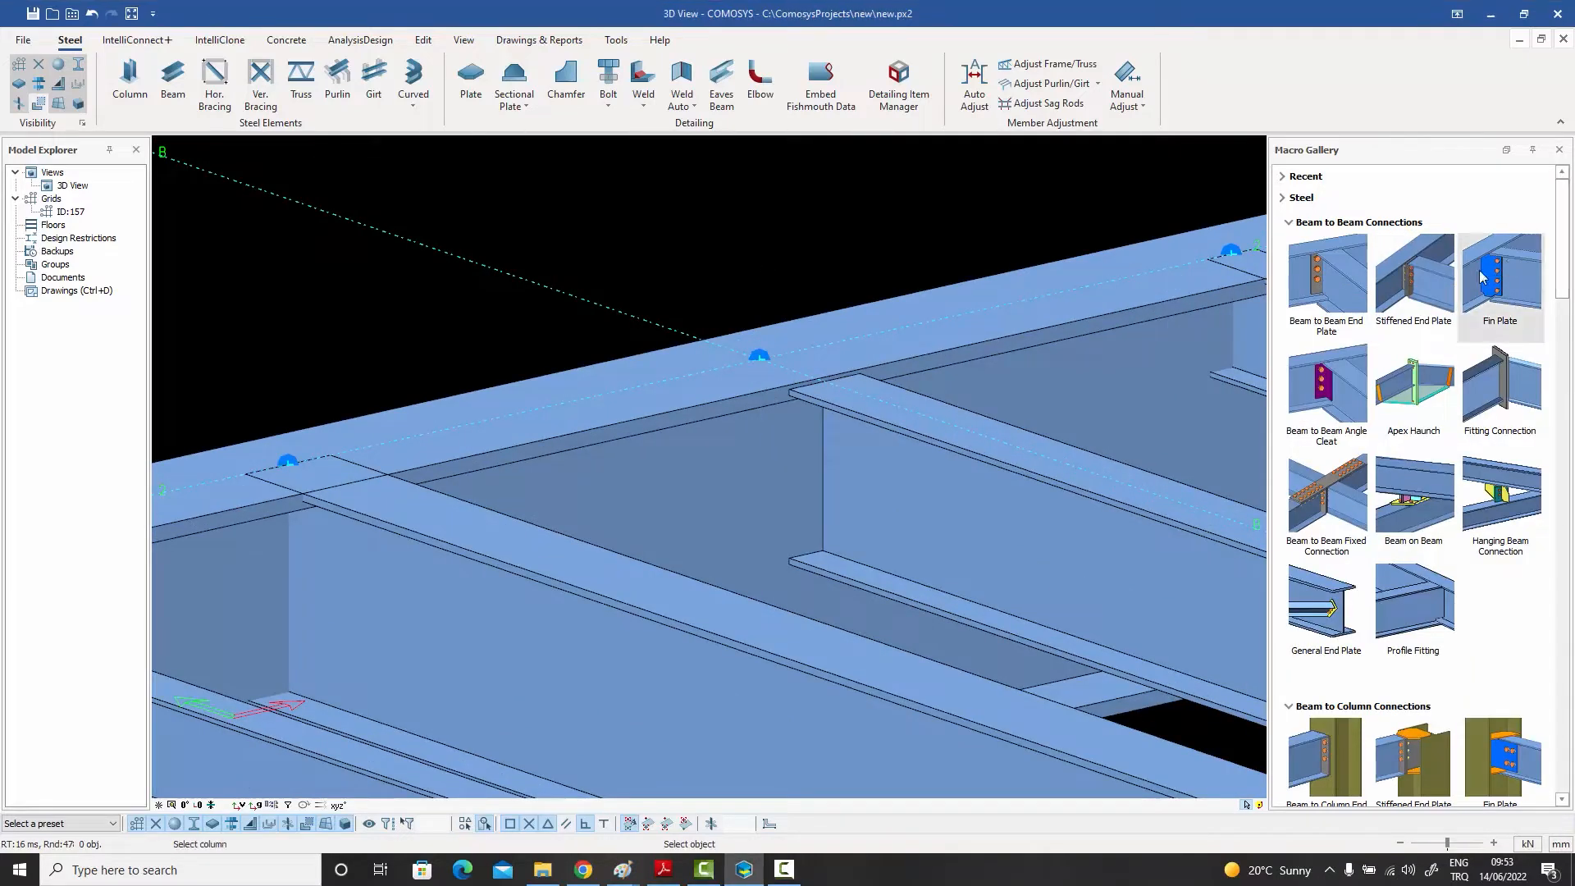
click(756, 453)
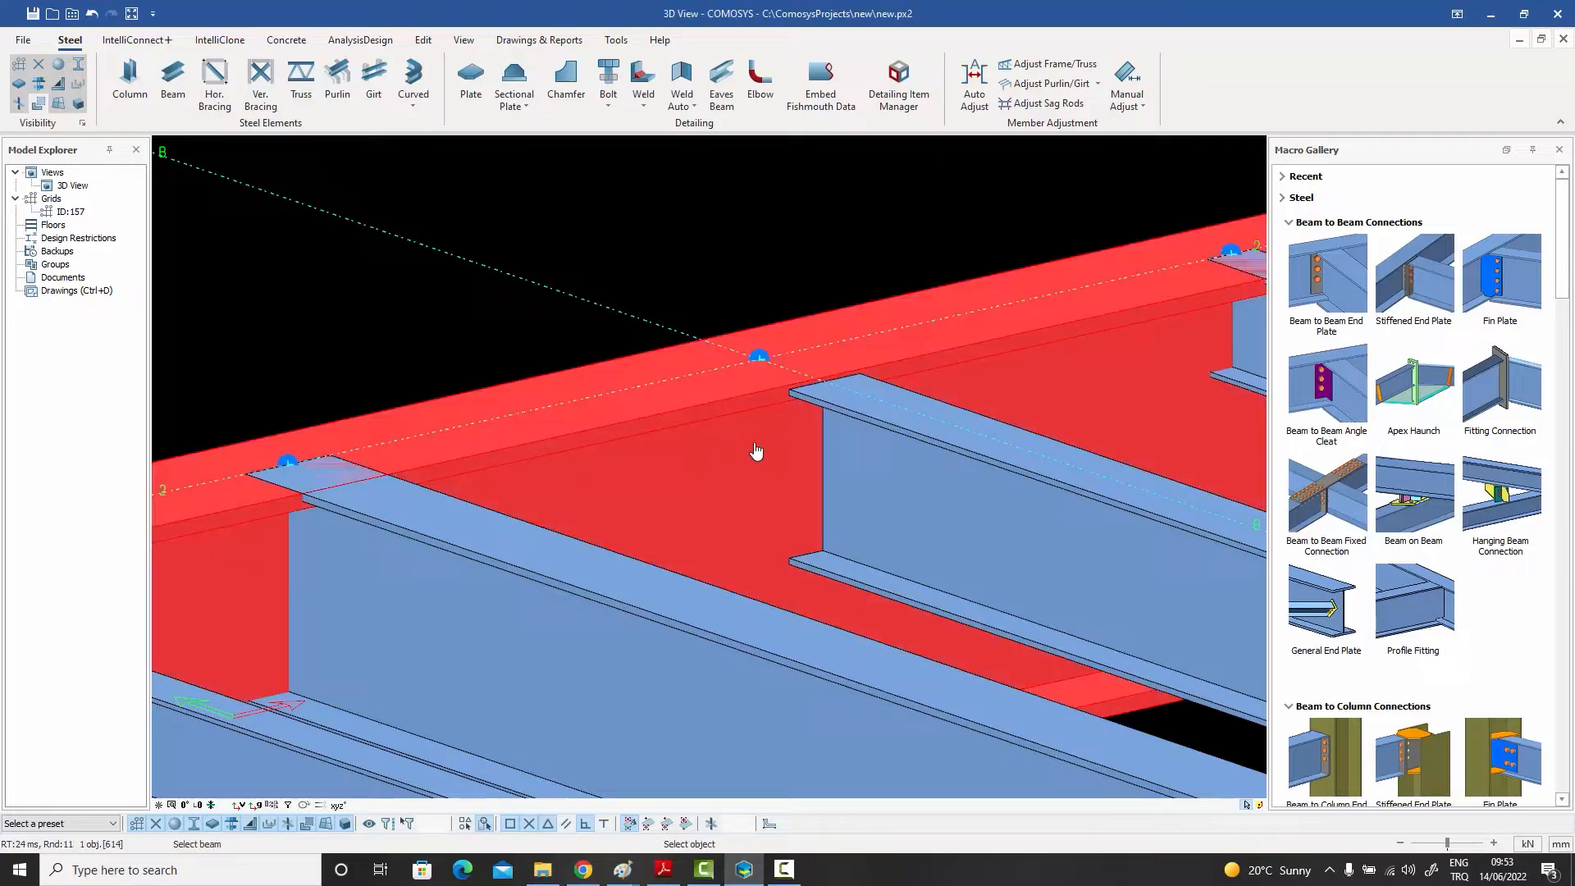
click(895, 473)
right_click(894, 474)
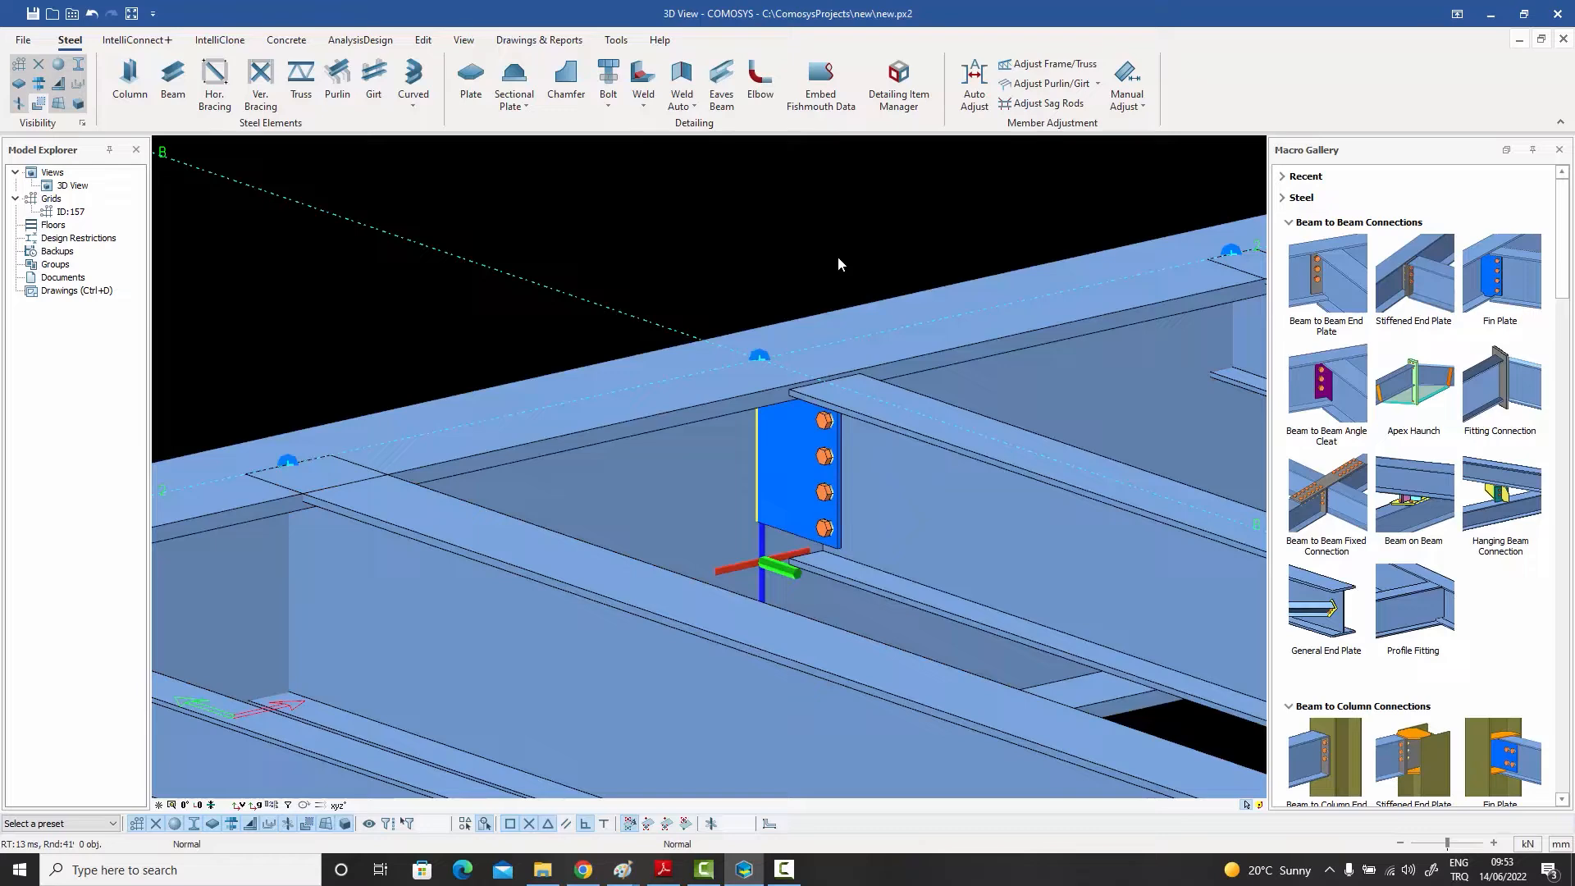
Load the IPE300 macro preset into the new fin plate connection on the fourth secondary beam and accept its properties
click(782, 474)
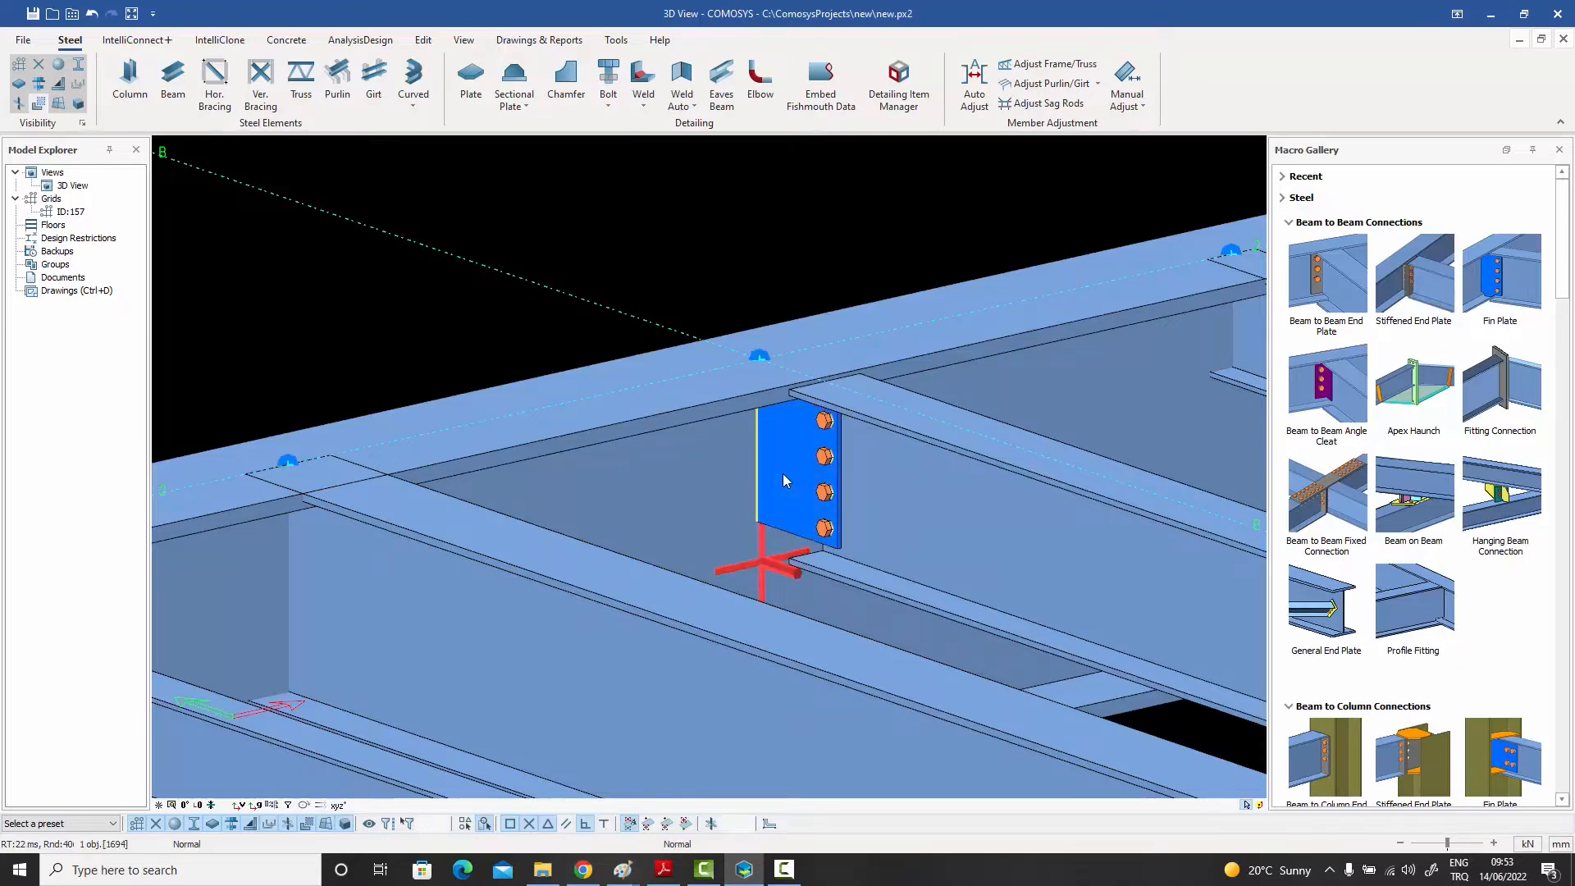
double_click(783, 474)
drag(320, 8, 1223, 9)
click(1181, 81)
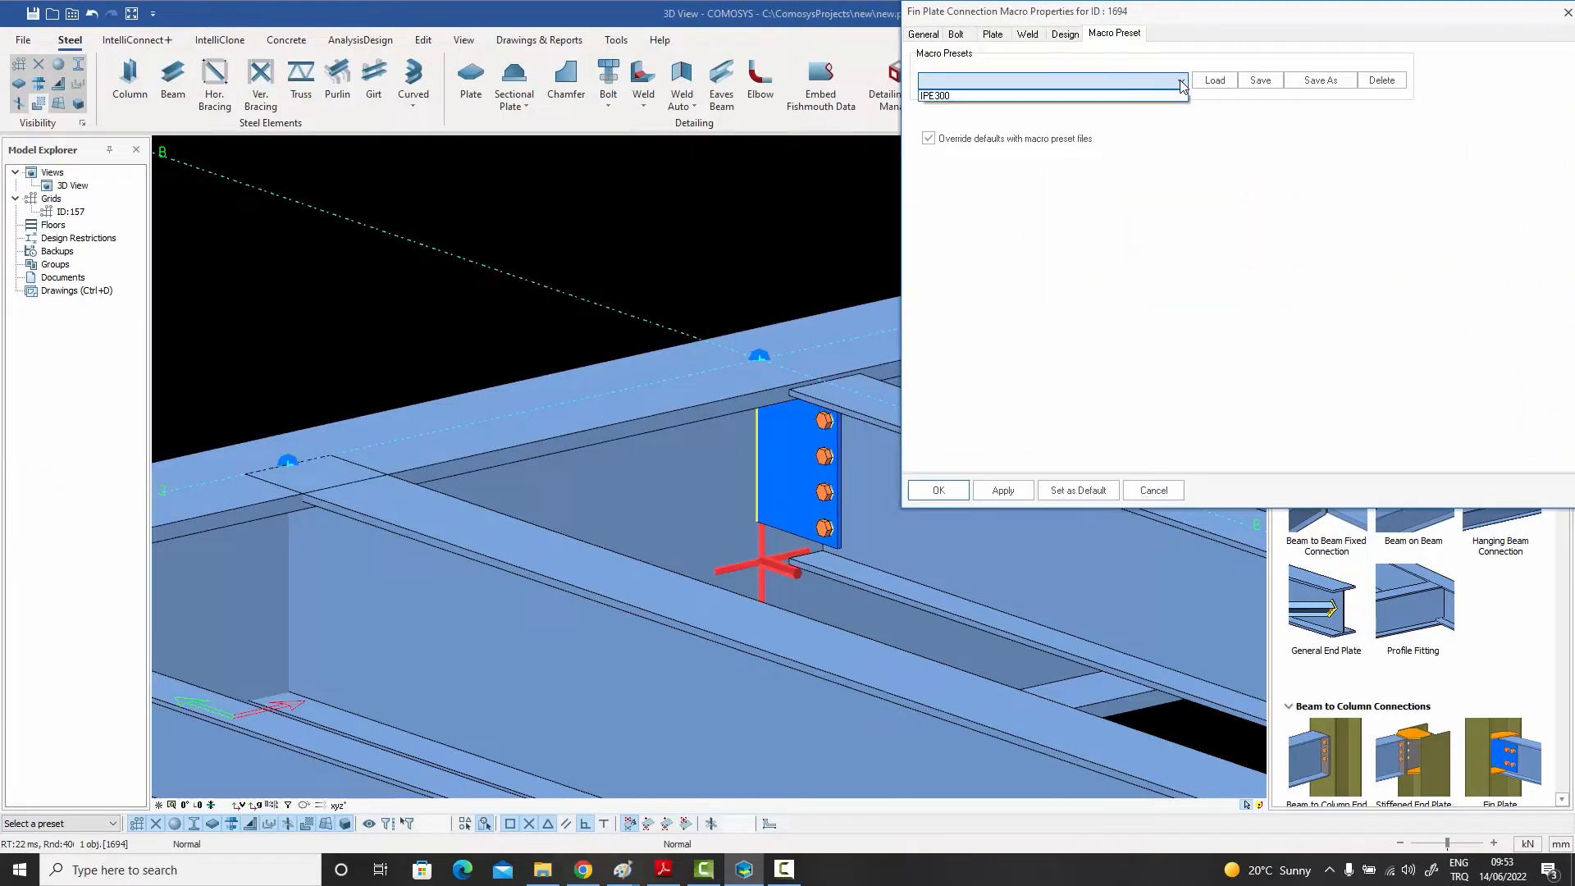
click(1083, 96)
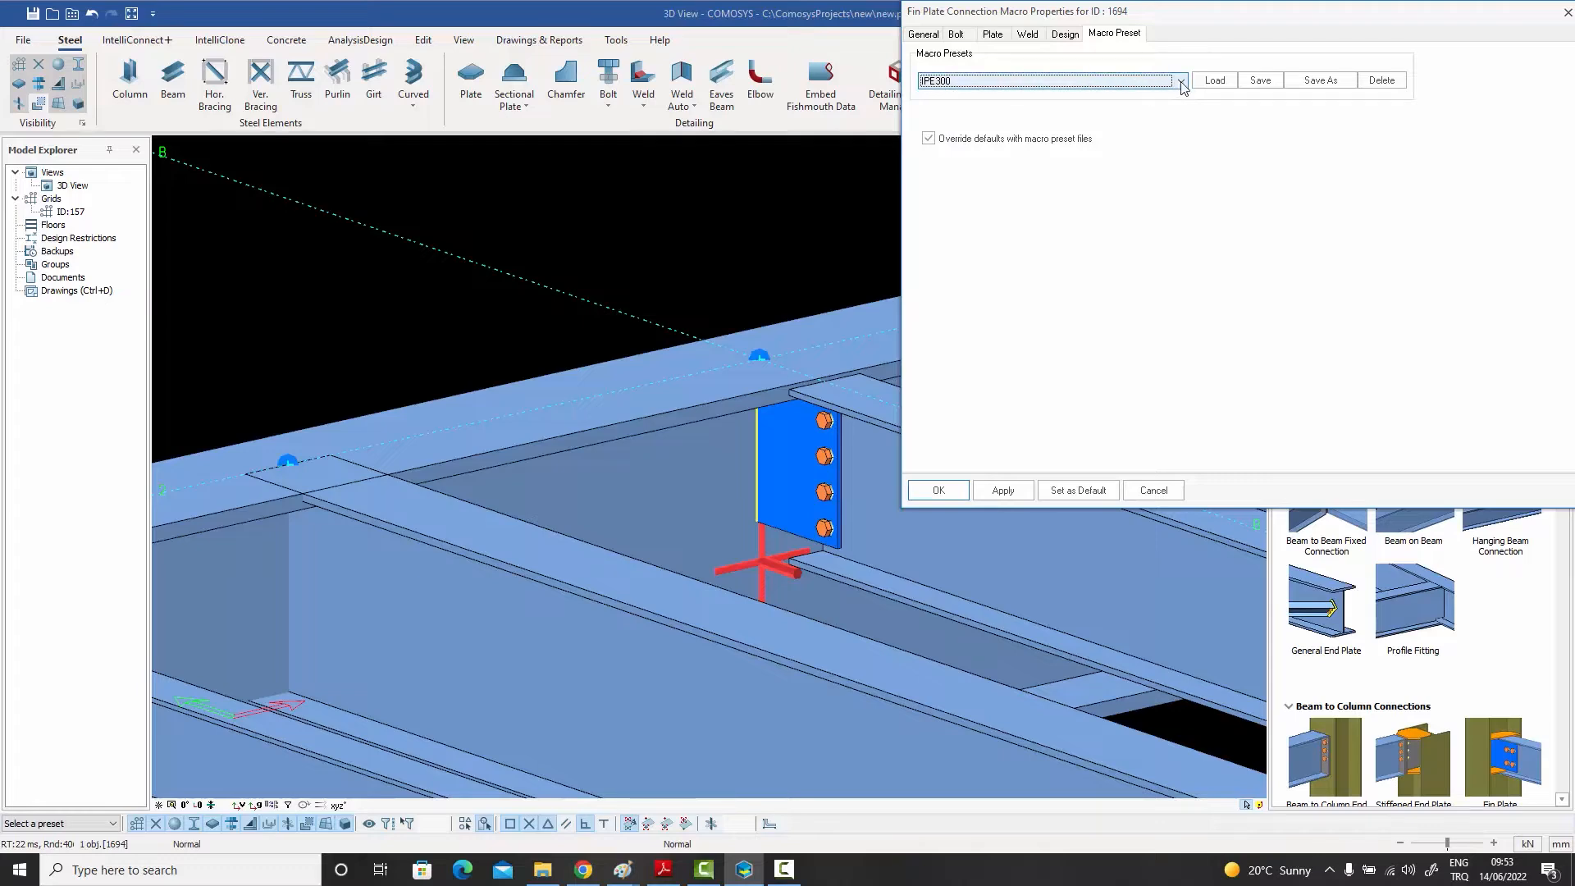
click(1216, 82)
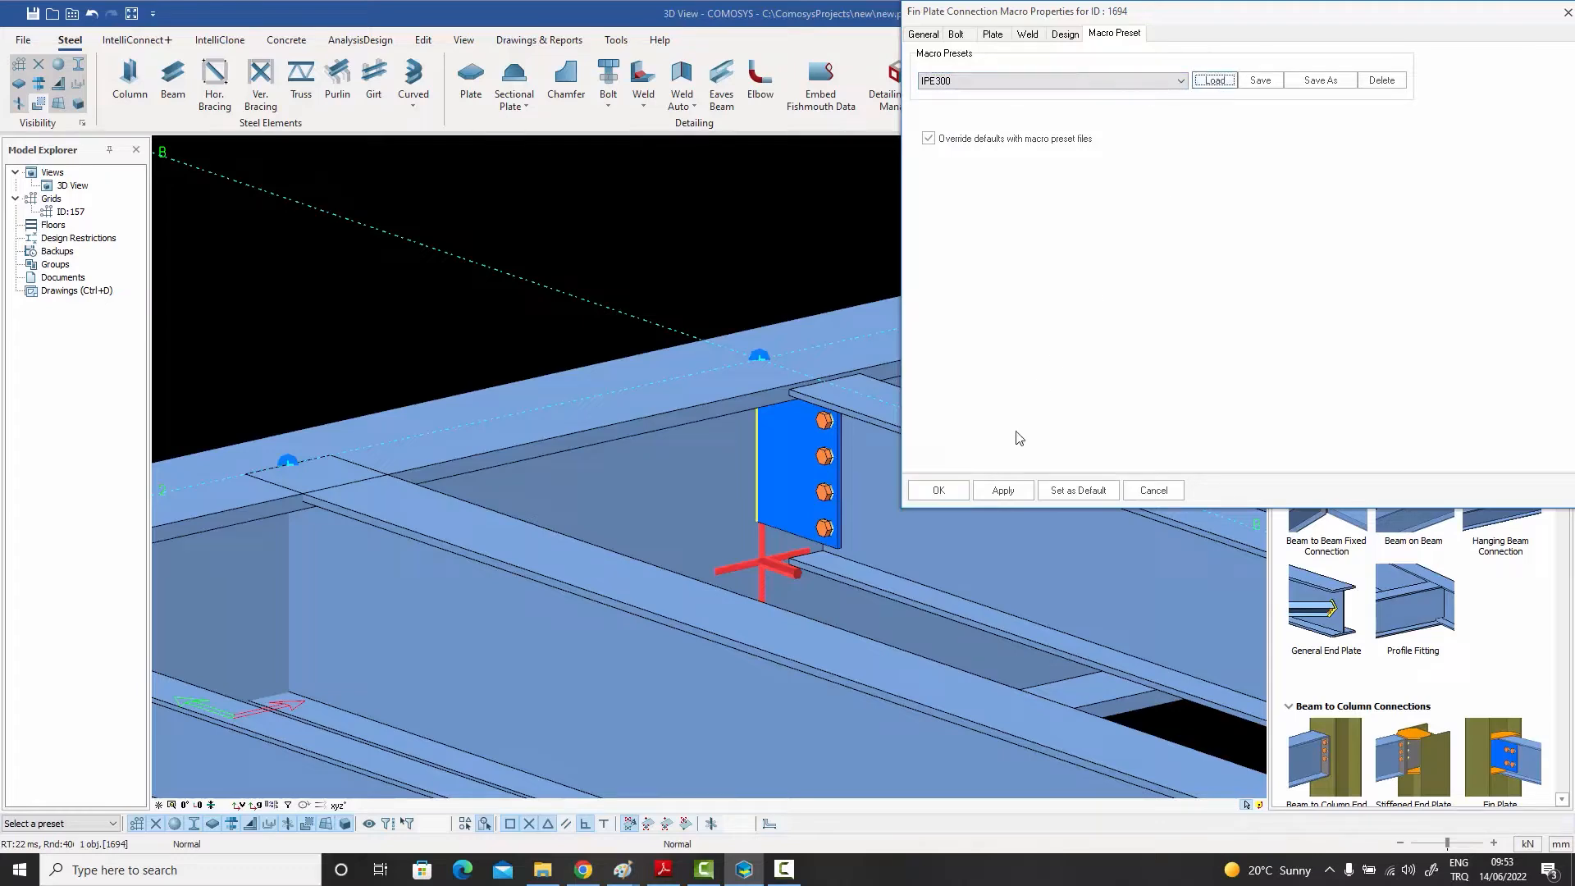
click(943, 490)
click(825, 248)
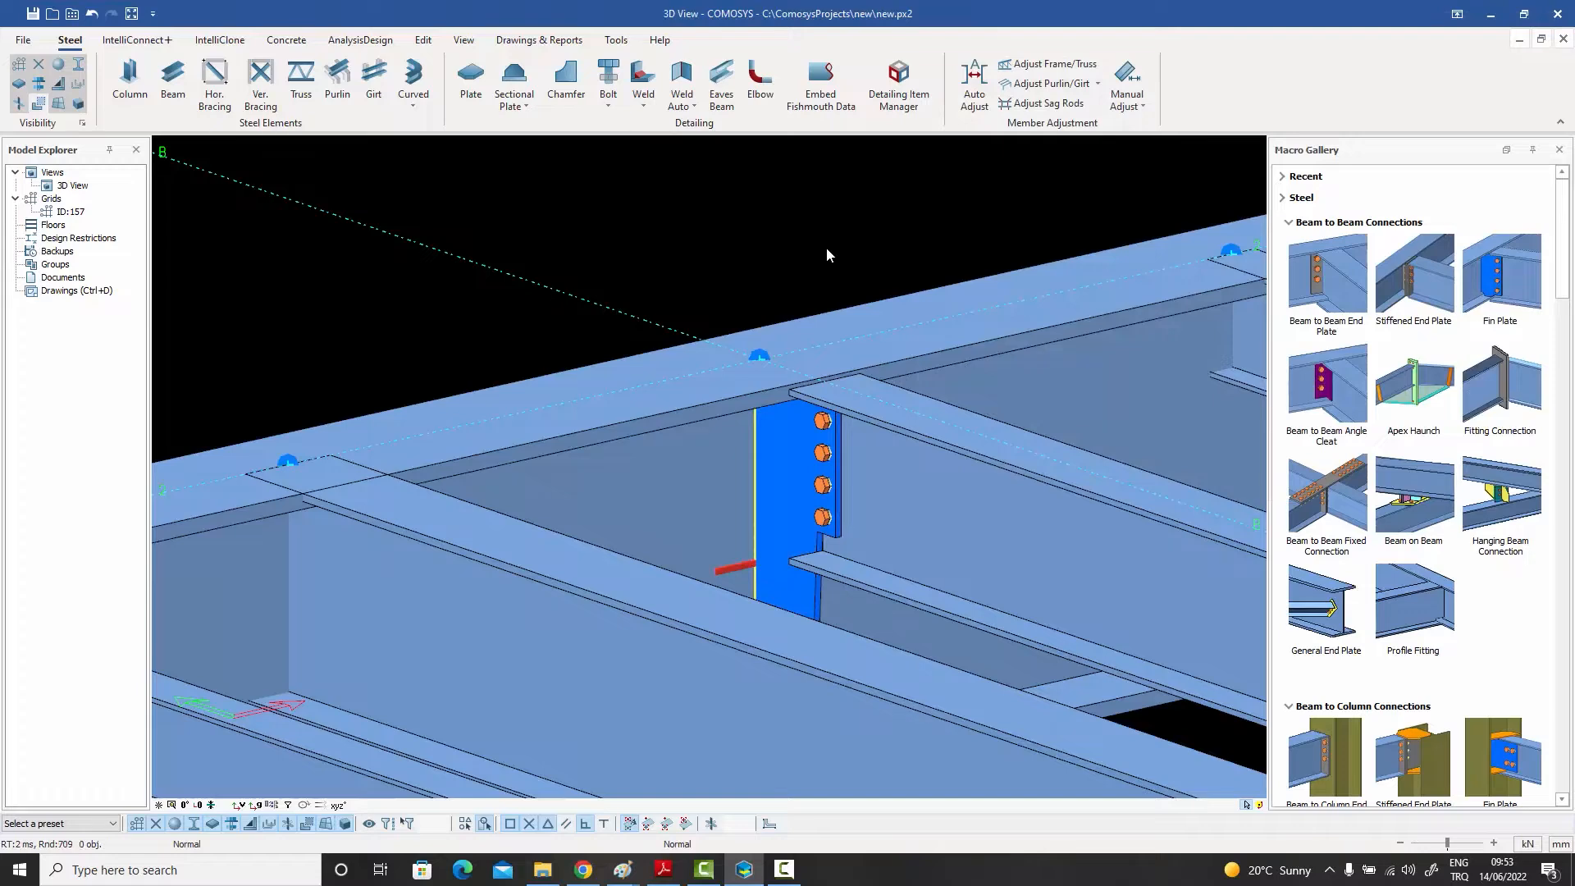
Inspect the profile properties of the first, second and third secondary beams in turn, closing each without changes
scroll(825, 247, down, 3)
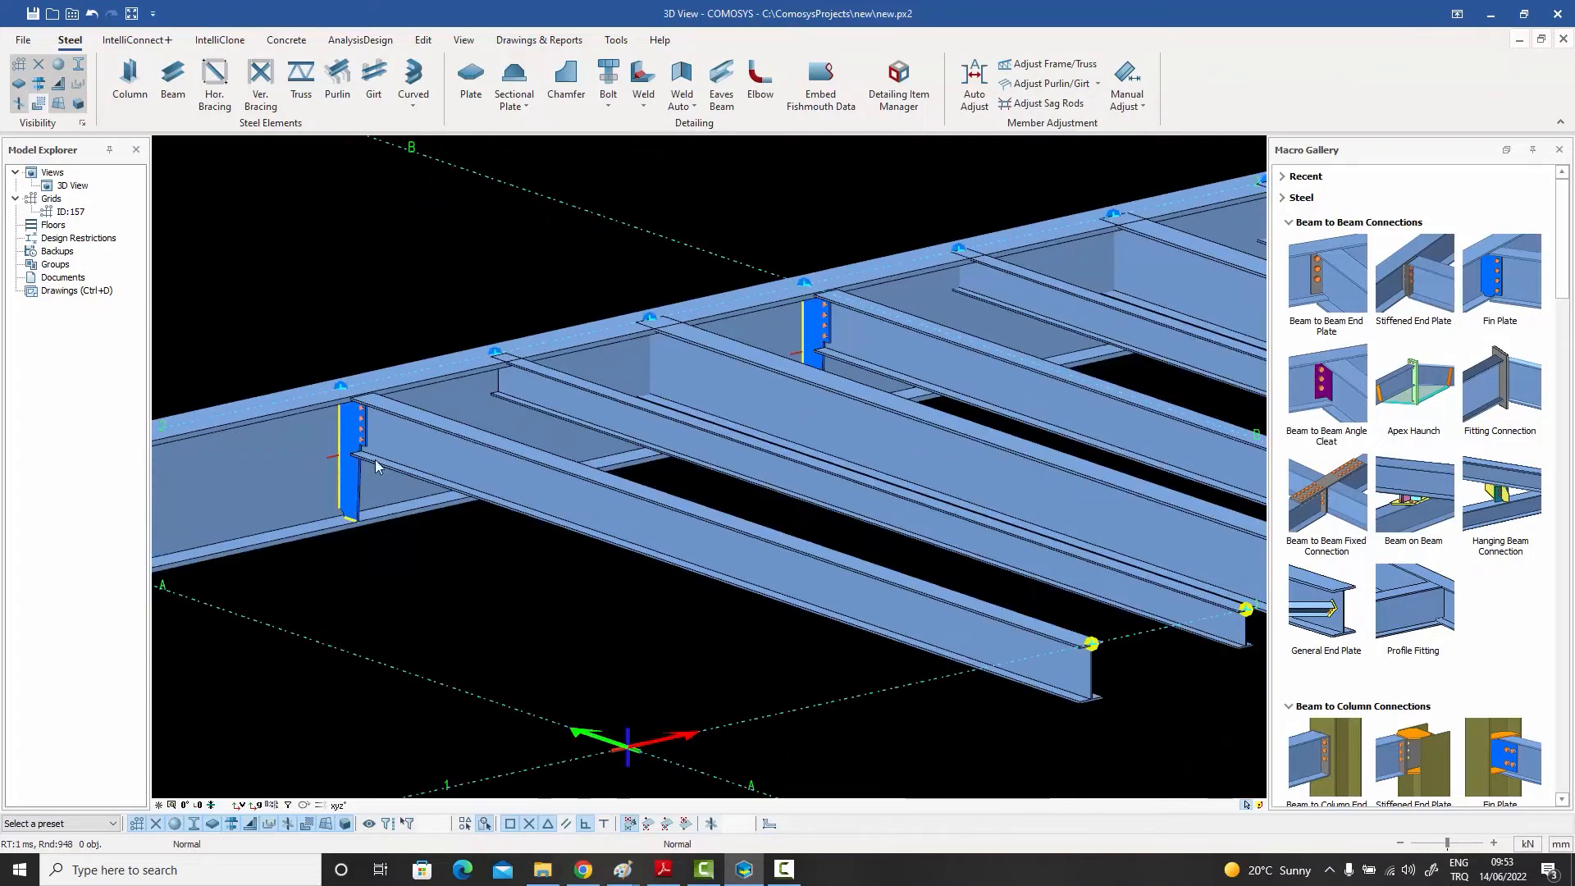
scroll(351, 420, up, 2)
scroll(351, 420, down, 1)
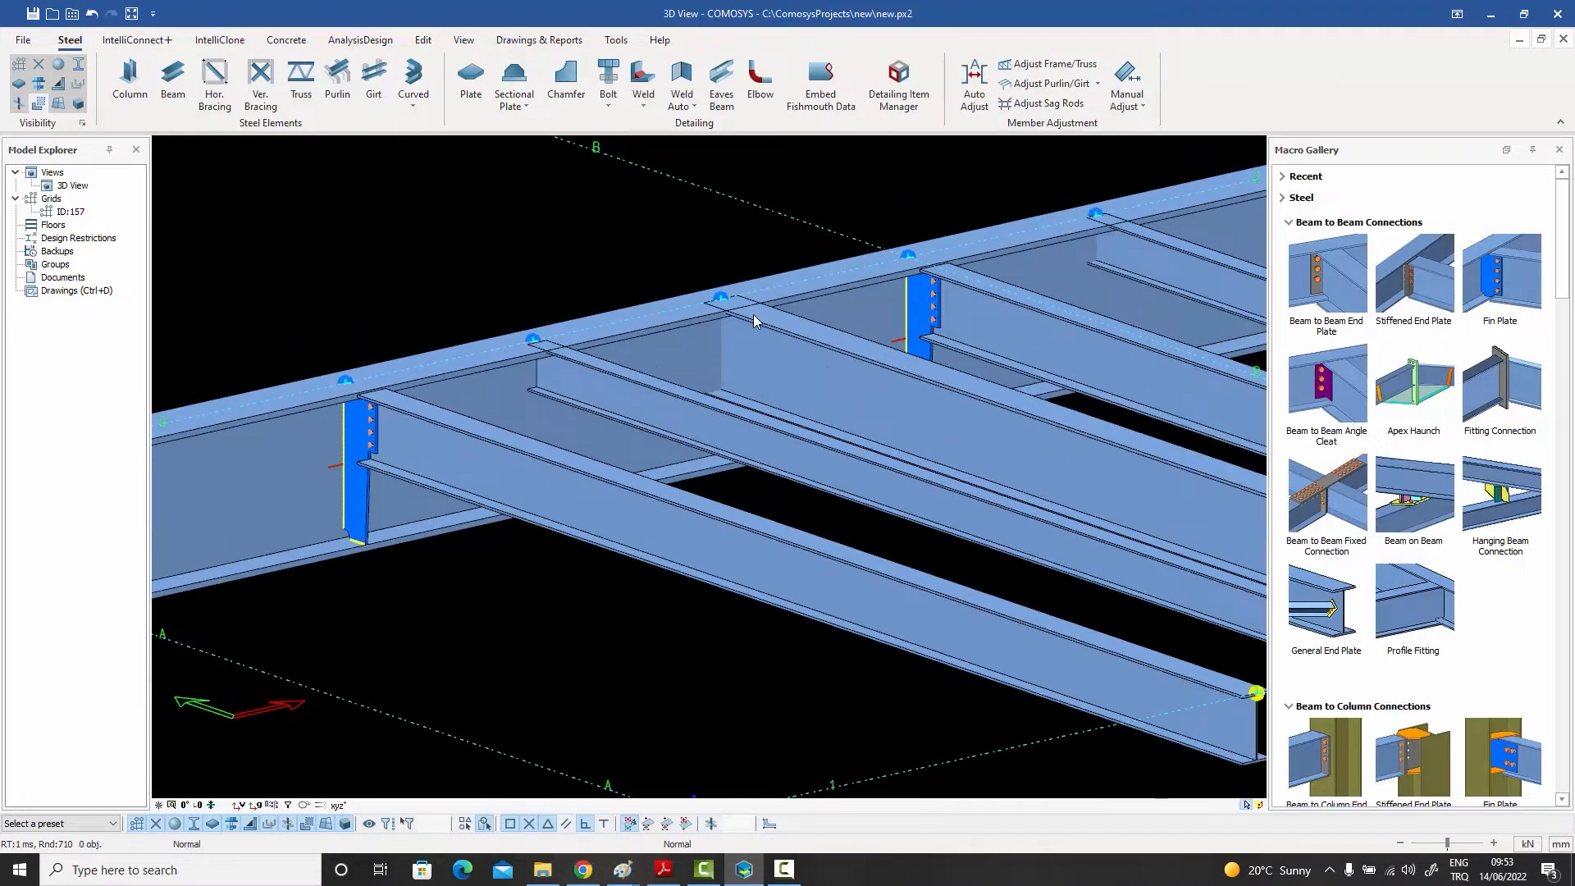
scroll(892, 346, up, 3)
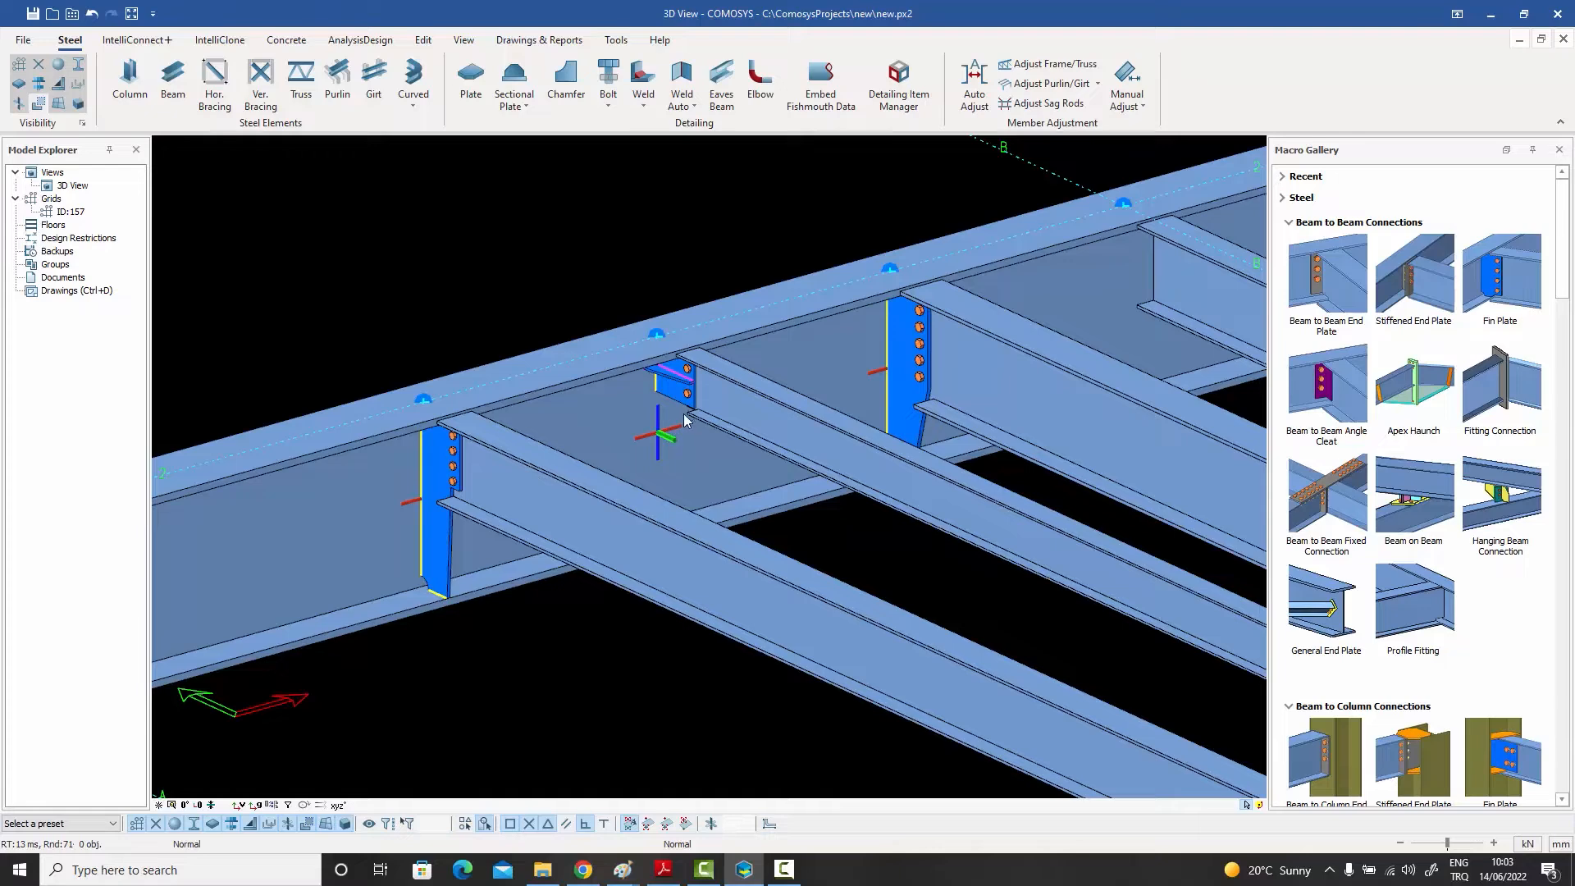
double_click(583, 519)
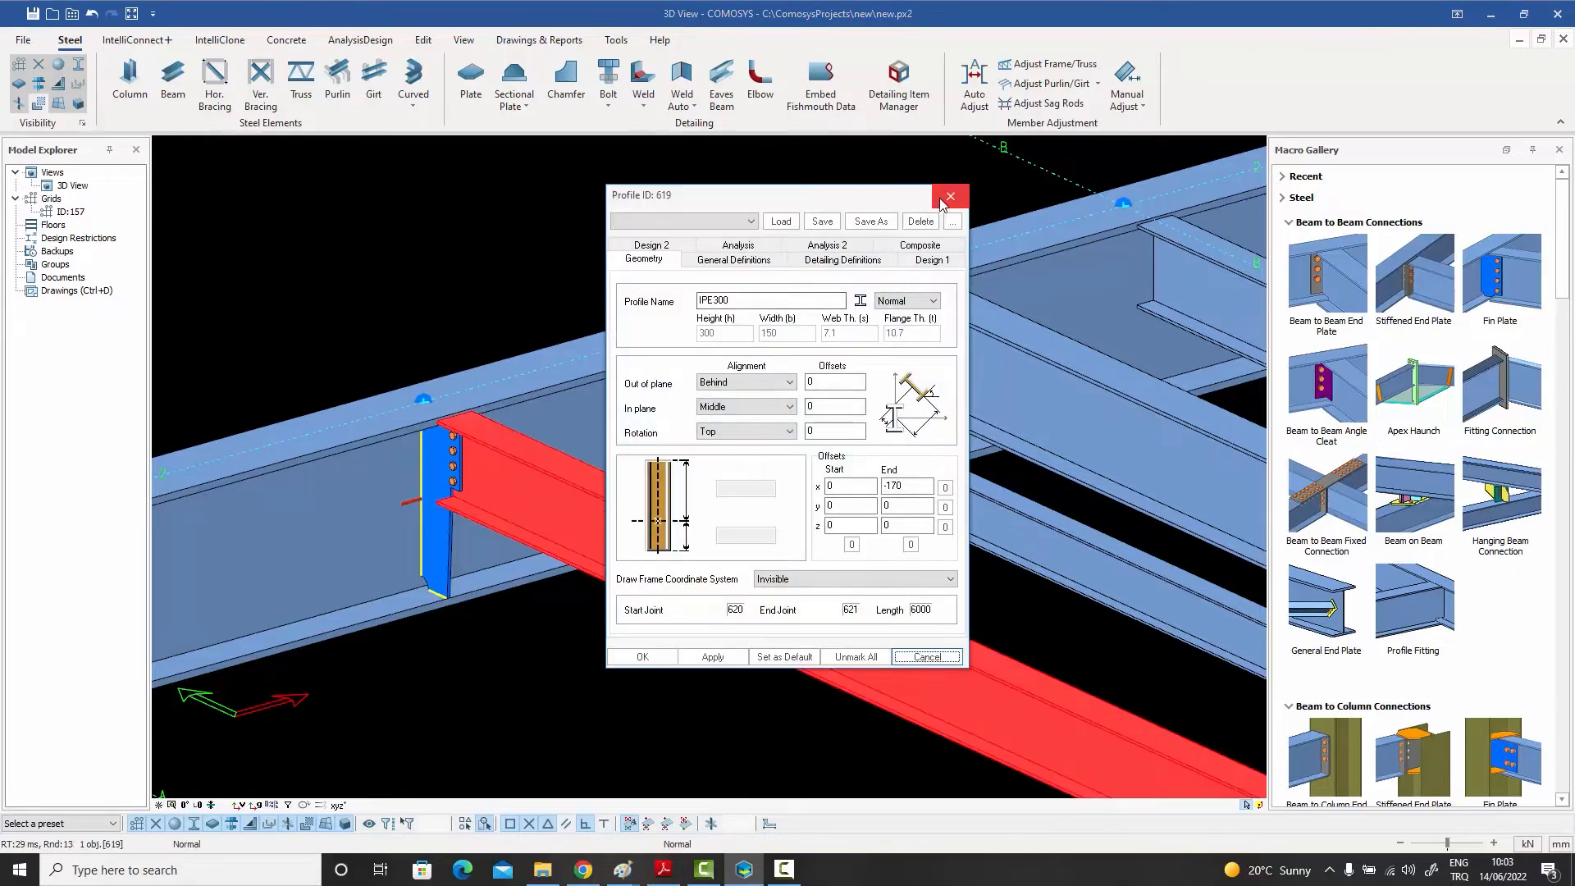
click(950, 197)
double_click(858, 434)
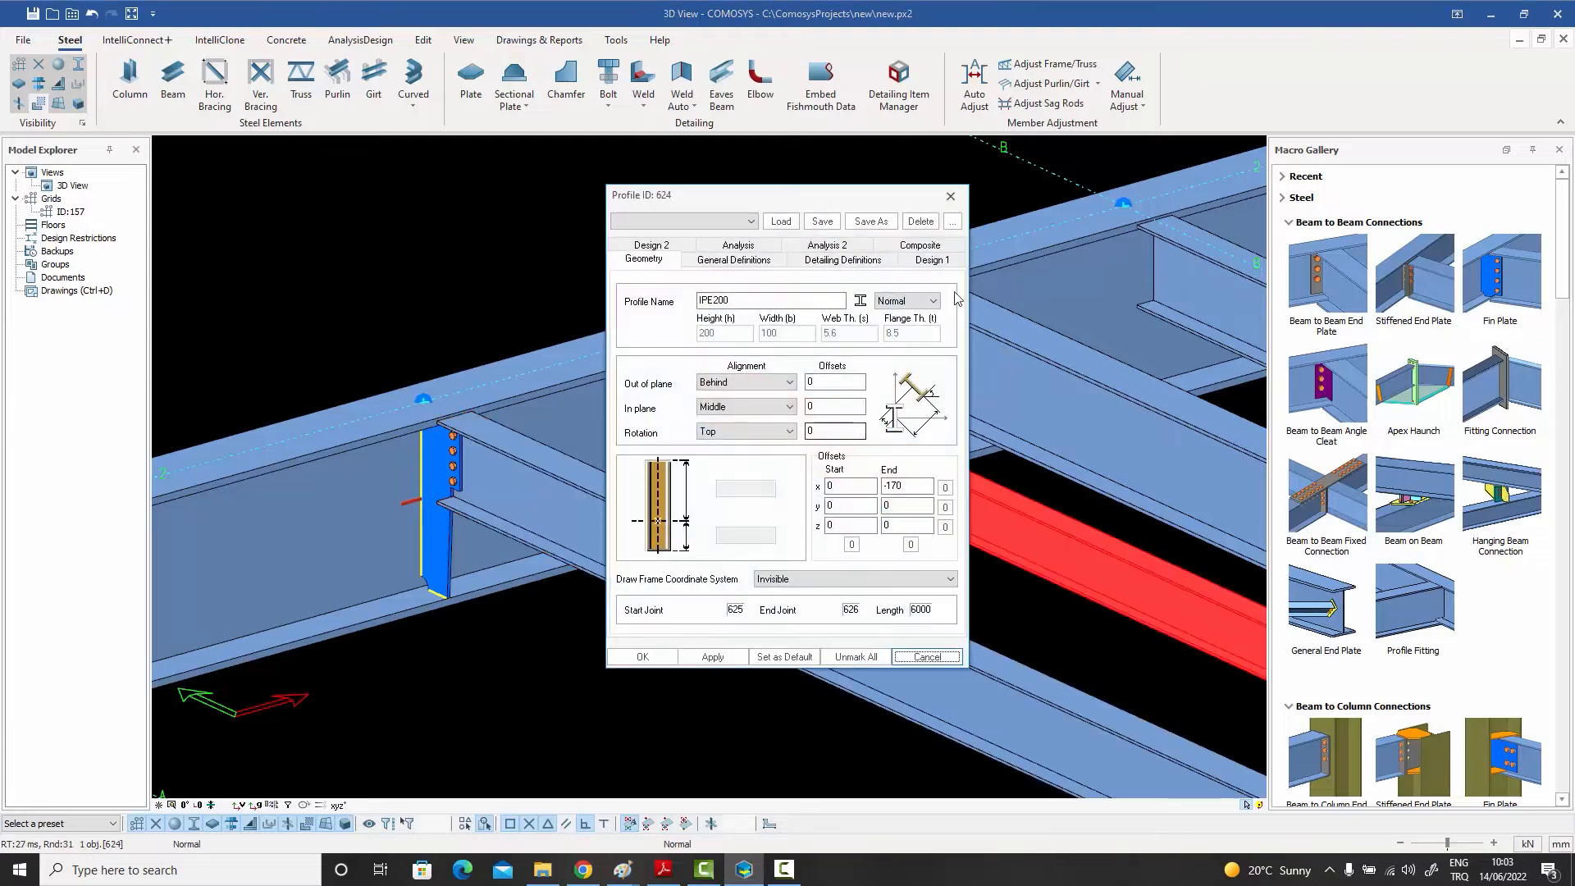
click(950, 197)
double_click(997, 388)
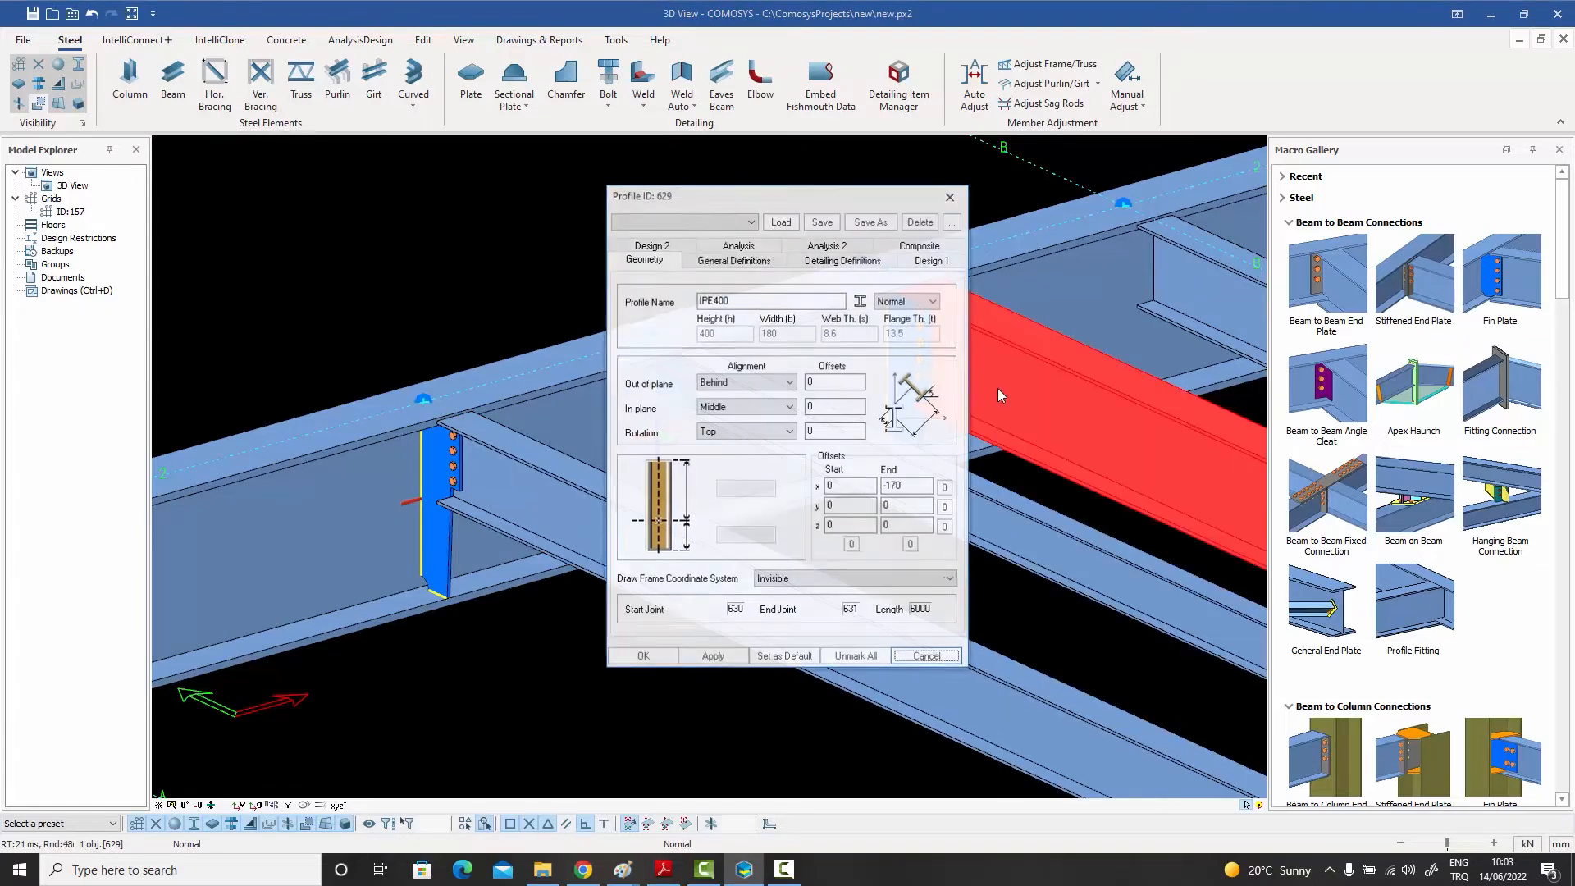
click(951, 197)
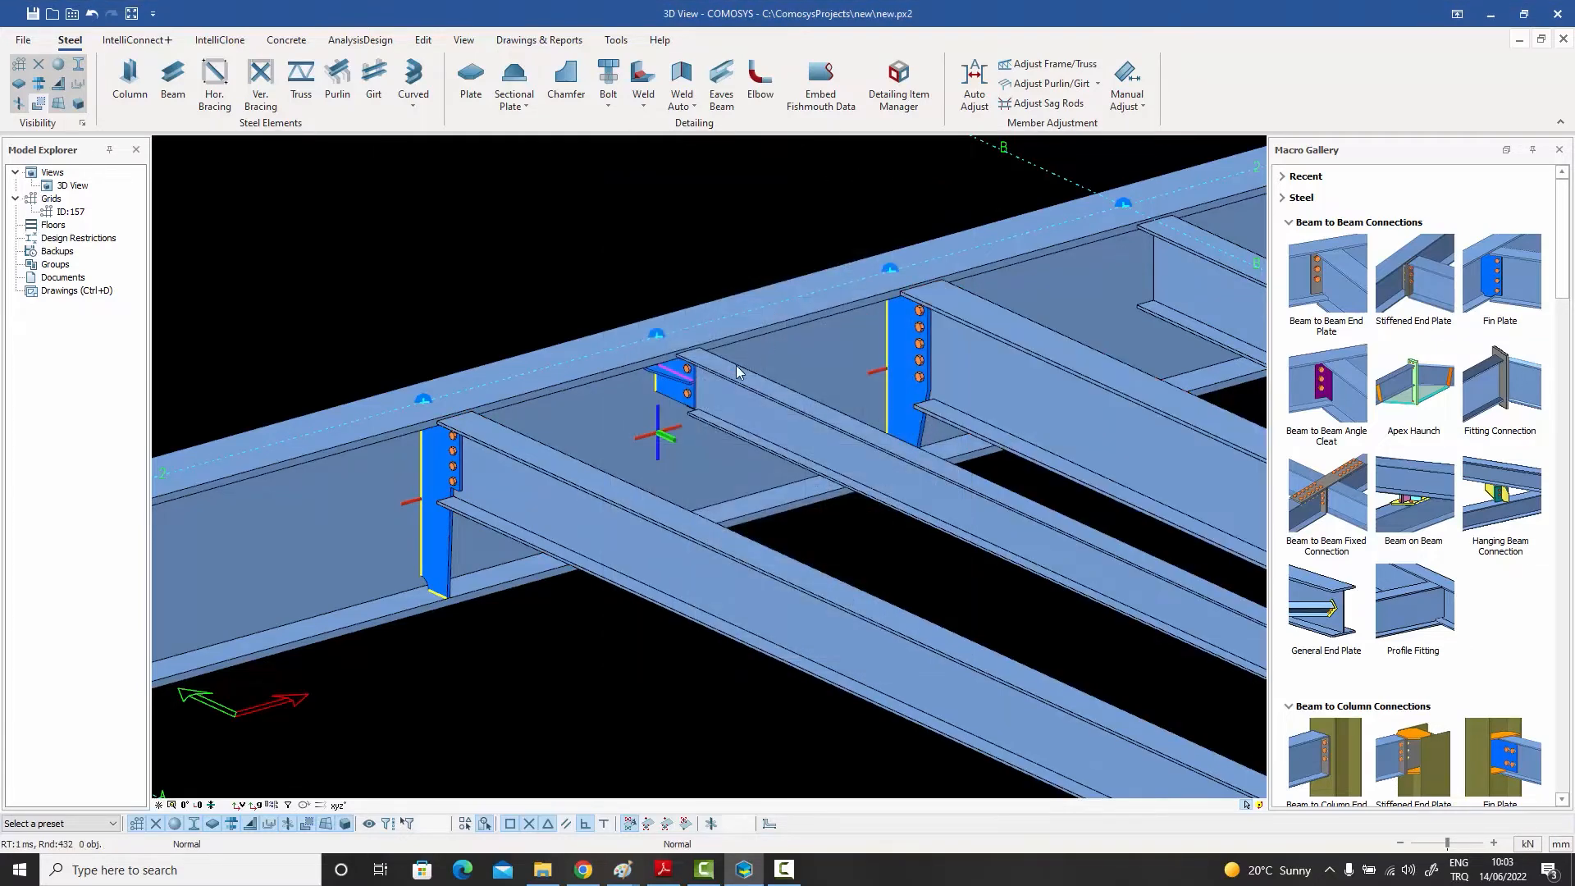
Inspect the general dimensions and available macro presets of the two-bolt fin plate connection, and close its properties without changes
scroll(736, 371, up, 2)
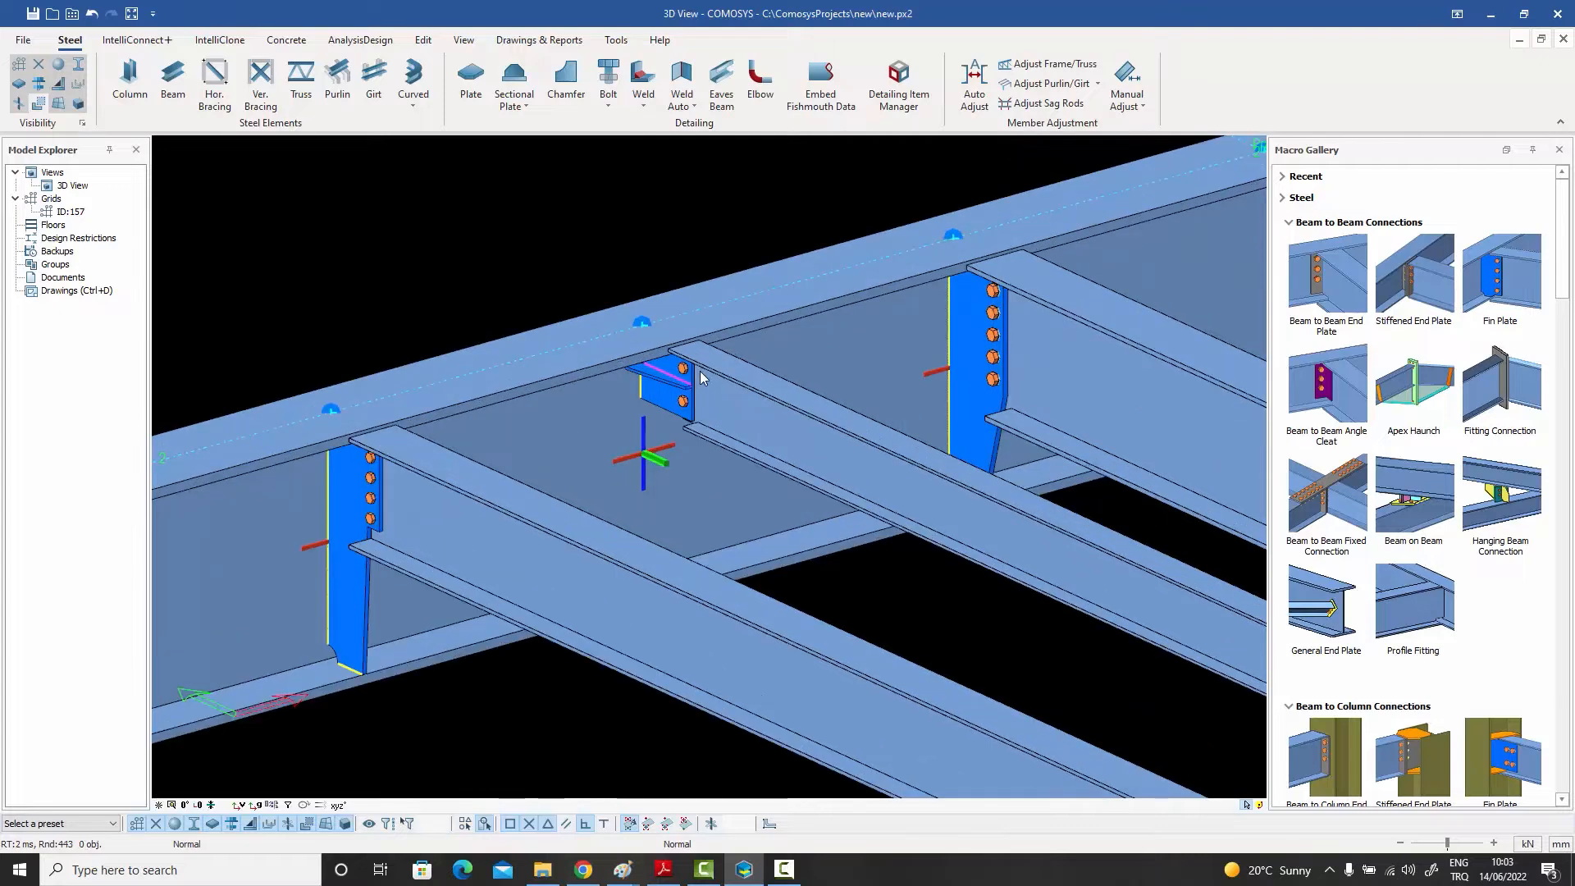
click(669, 408)
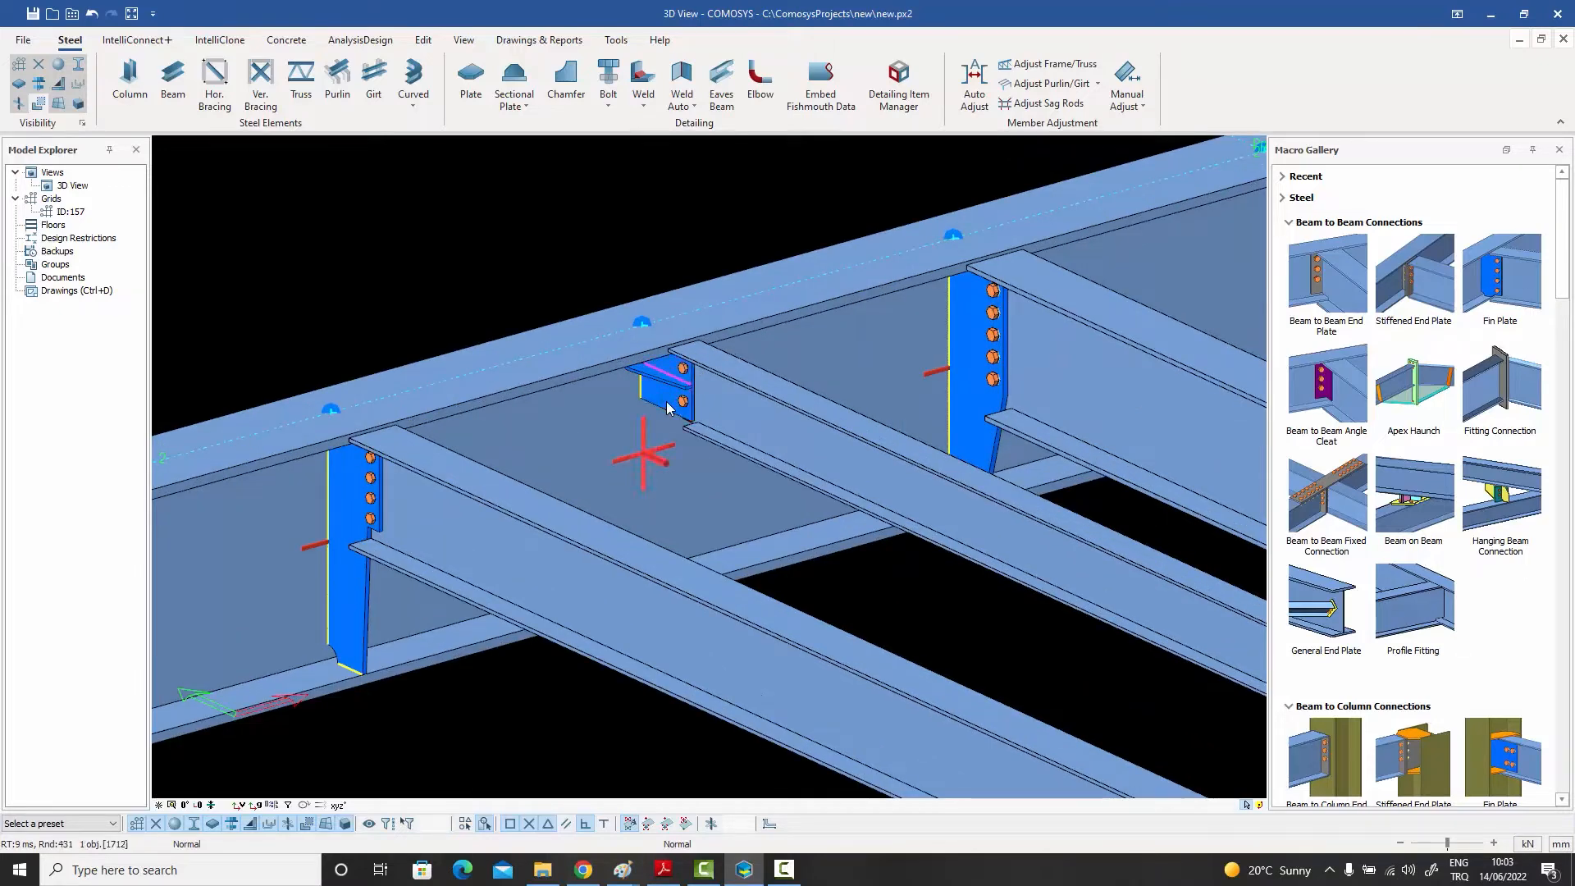
double_click(668, 408)
drag(370, 12, 1272, 81)
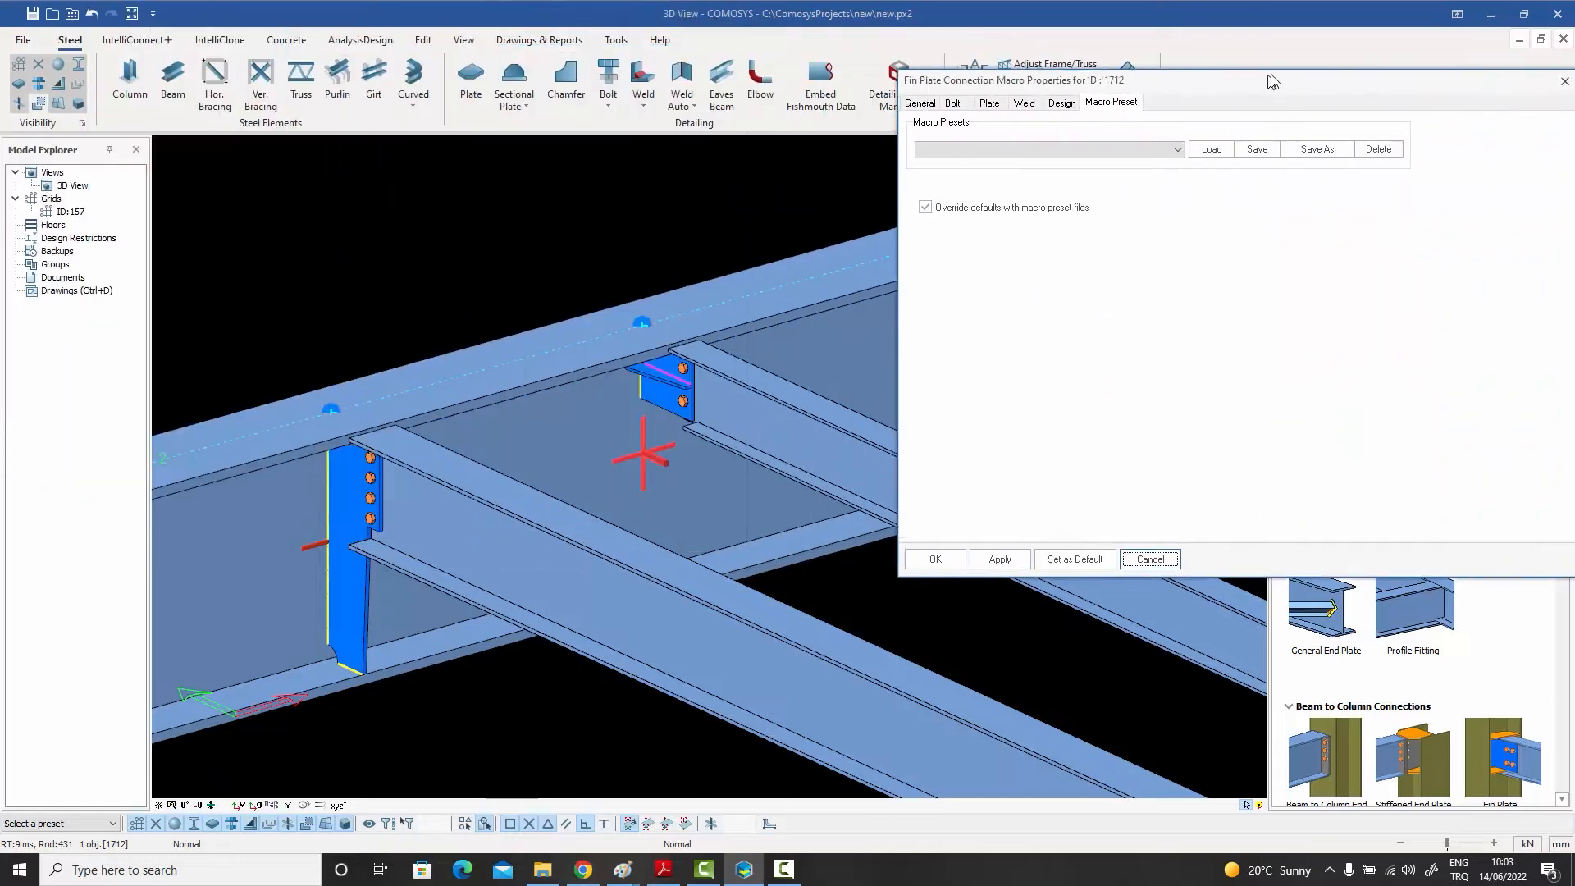
click(929, 102)
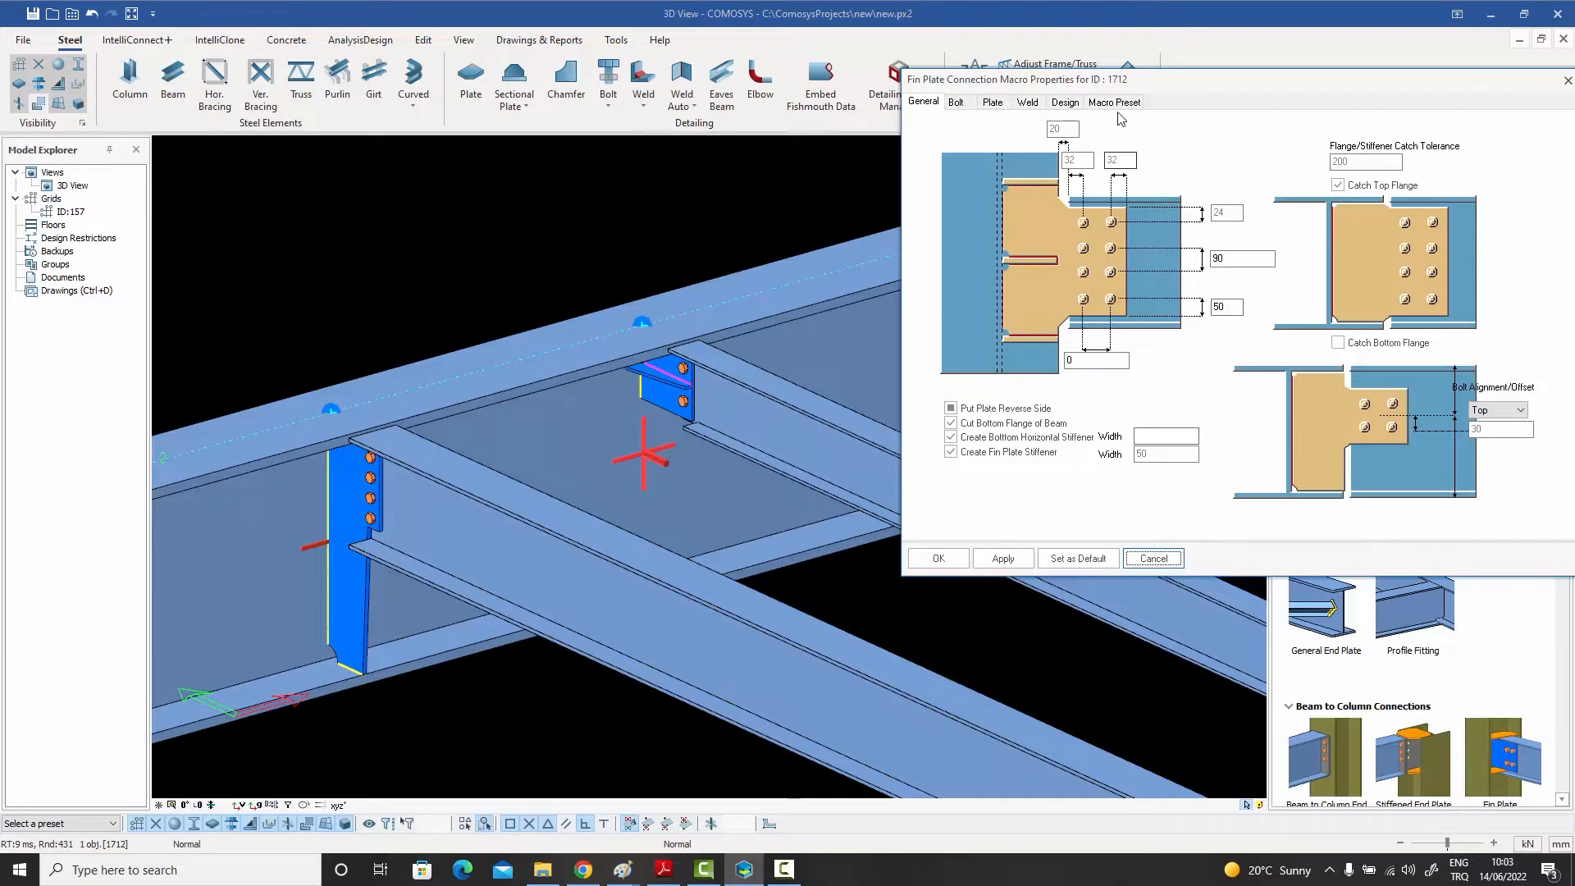
click(1117, 103)
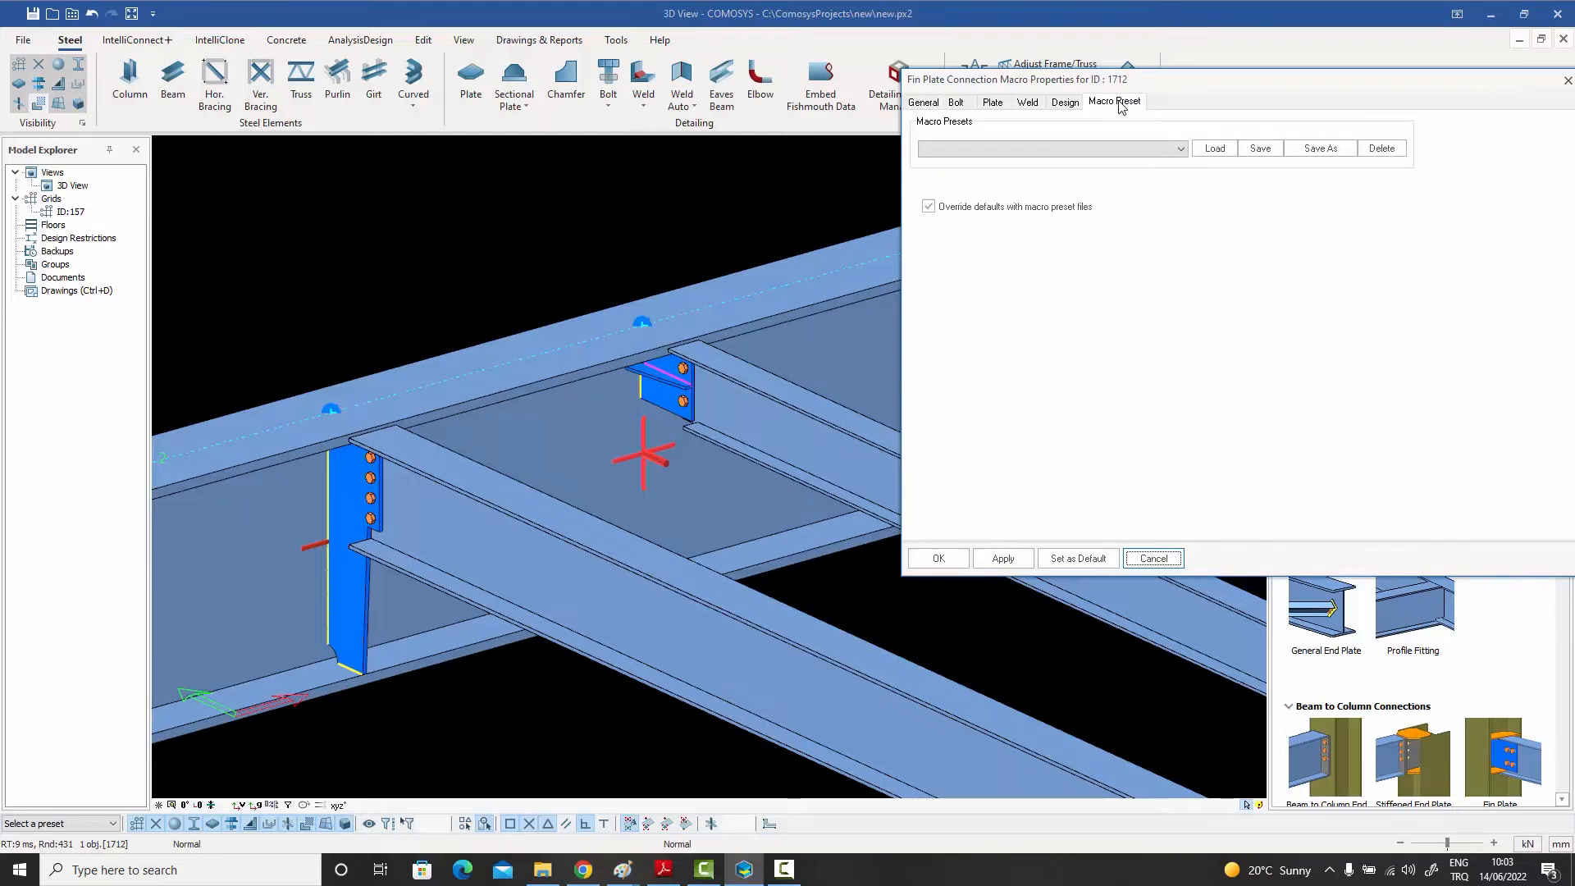
click(1181, 149)
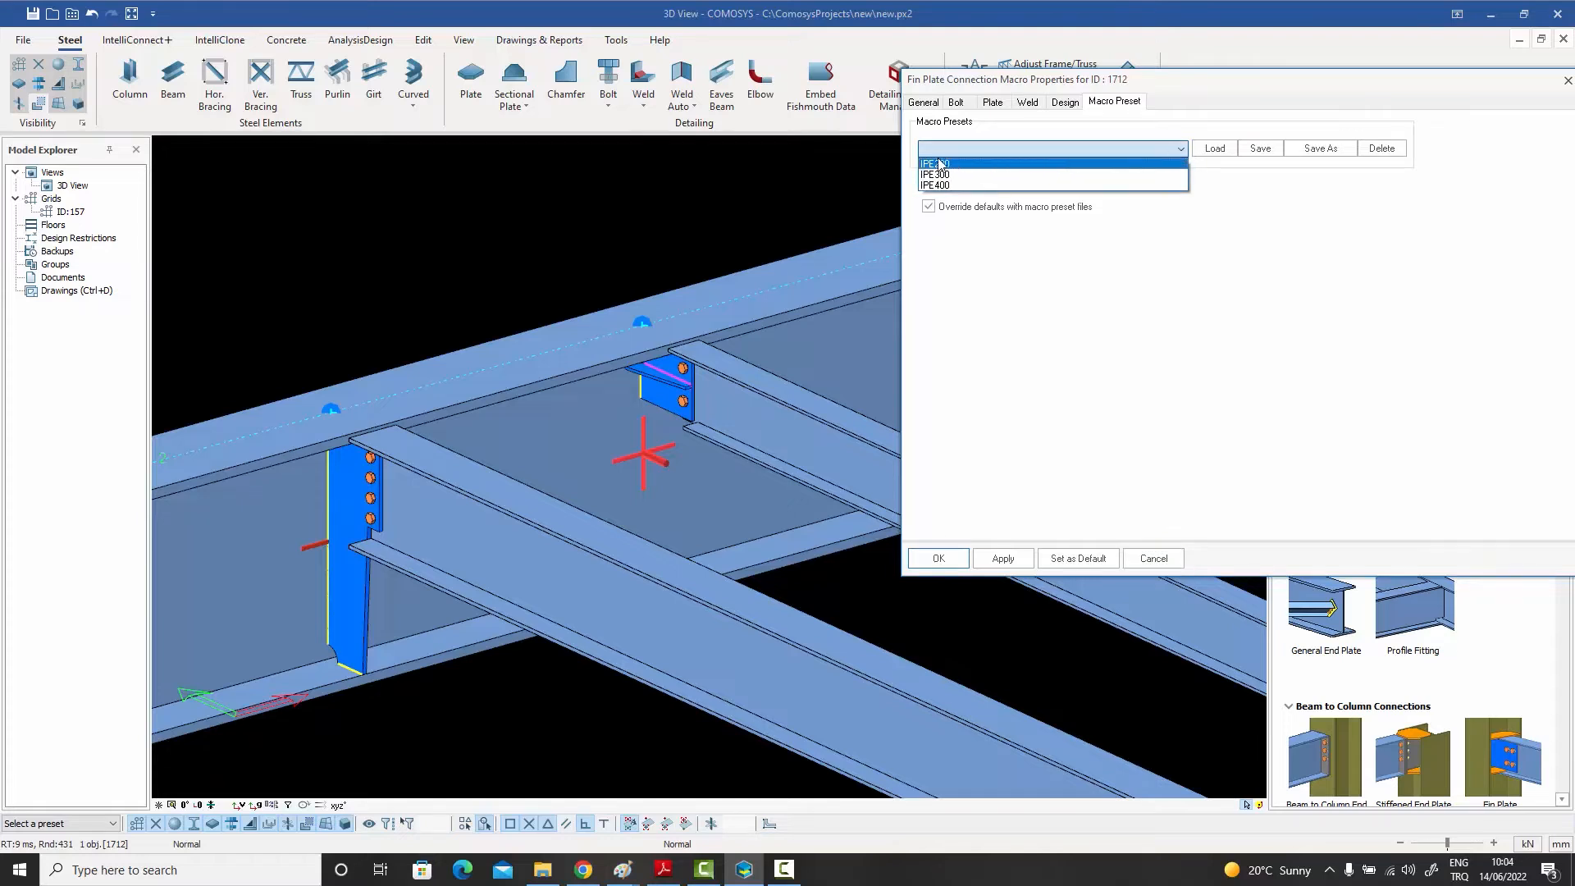
click(1531, 82)
drag(1493, 86, 1397, 93)
click(1473, 88)
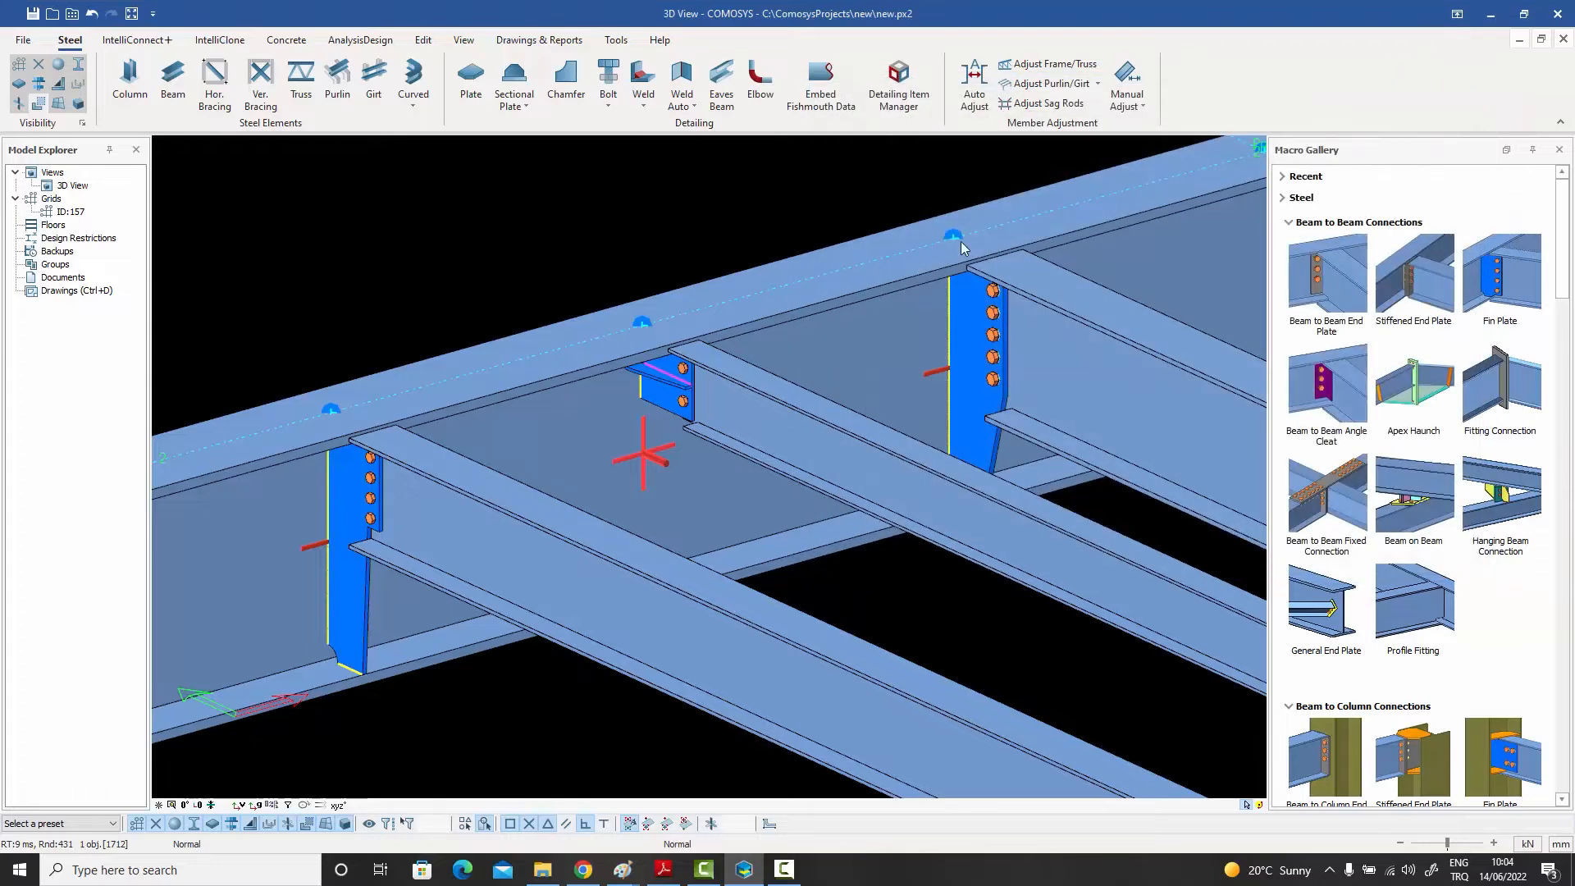
Inspect the general dimensions and available macro presets of the five-bolt fin plate connection, and close its properties without changes
double_click(990, 347)
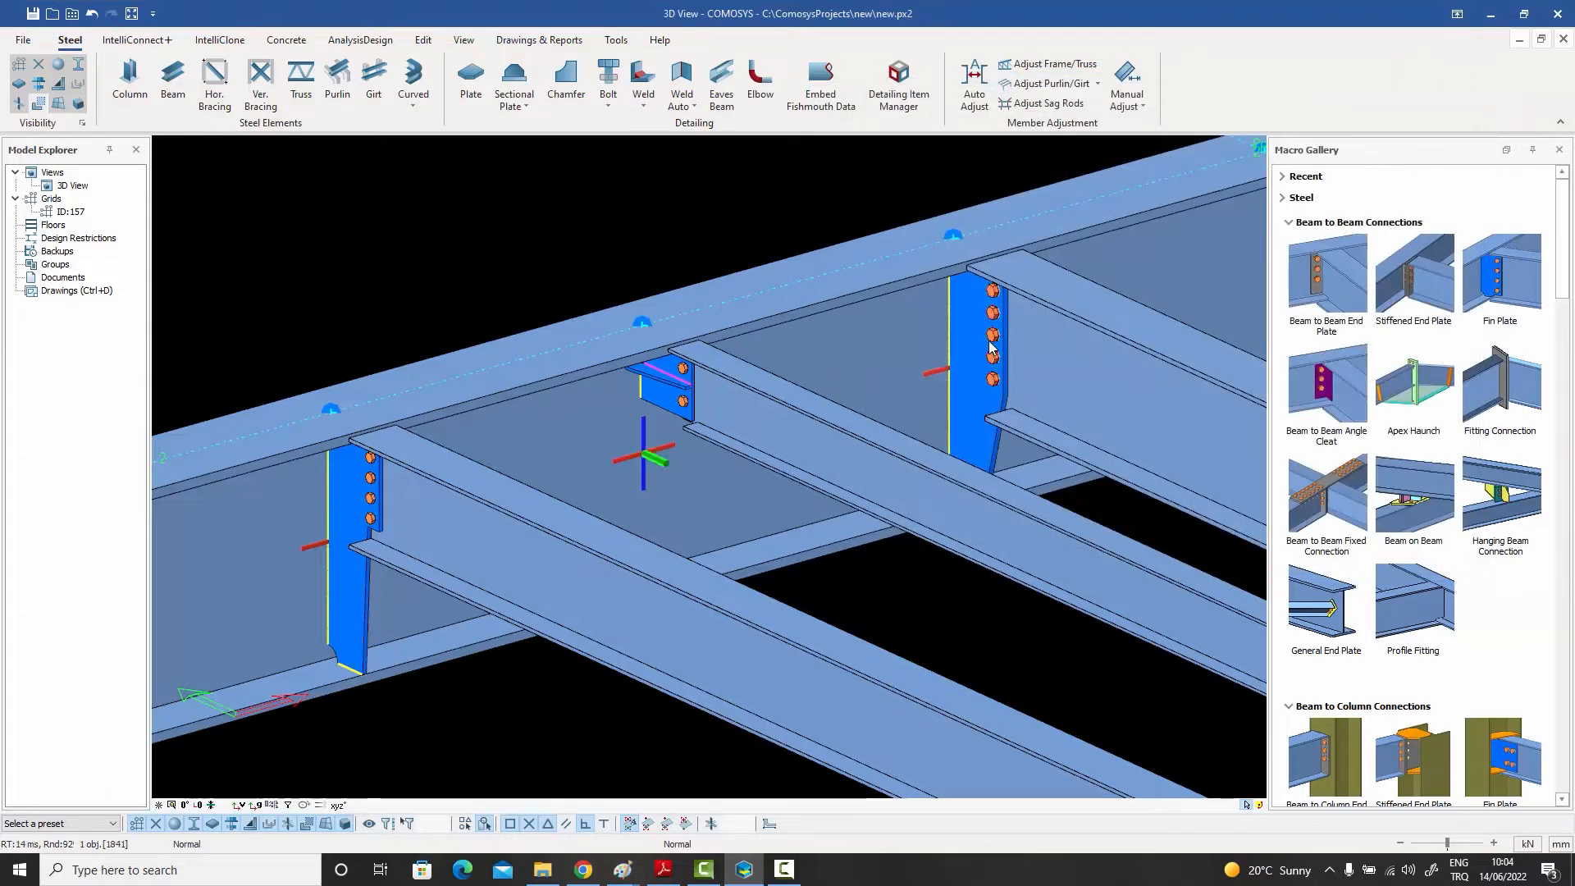
drag(365, 25, 1124, 110)
click(782, 117)
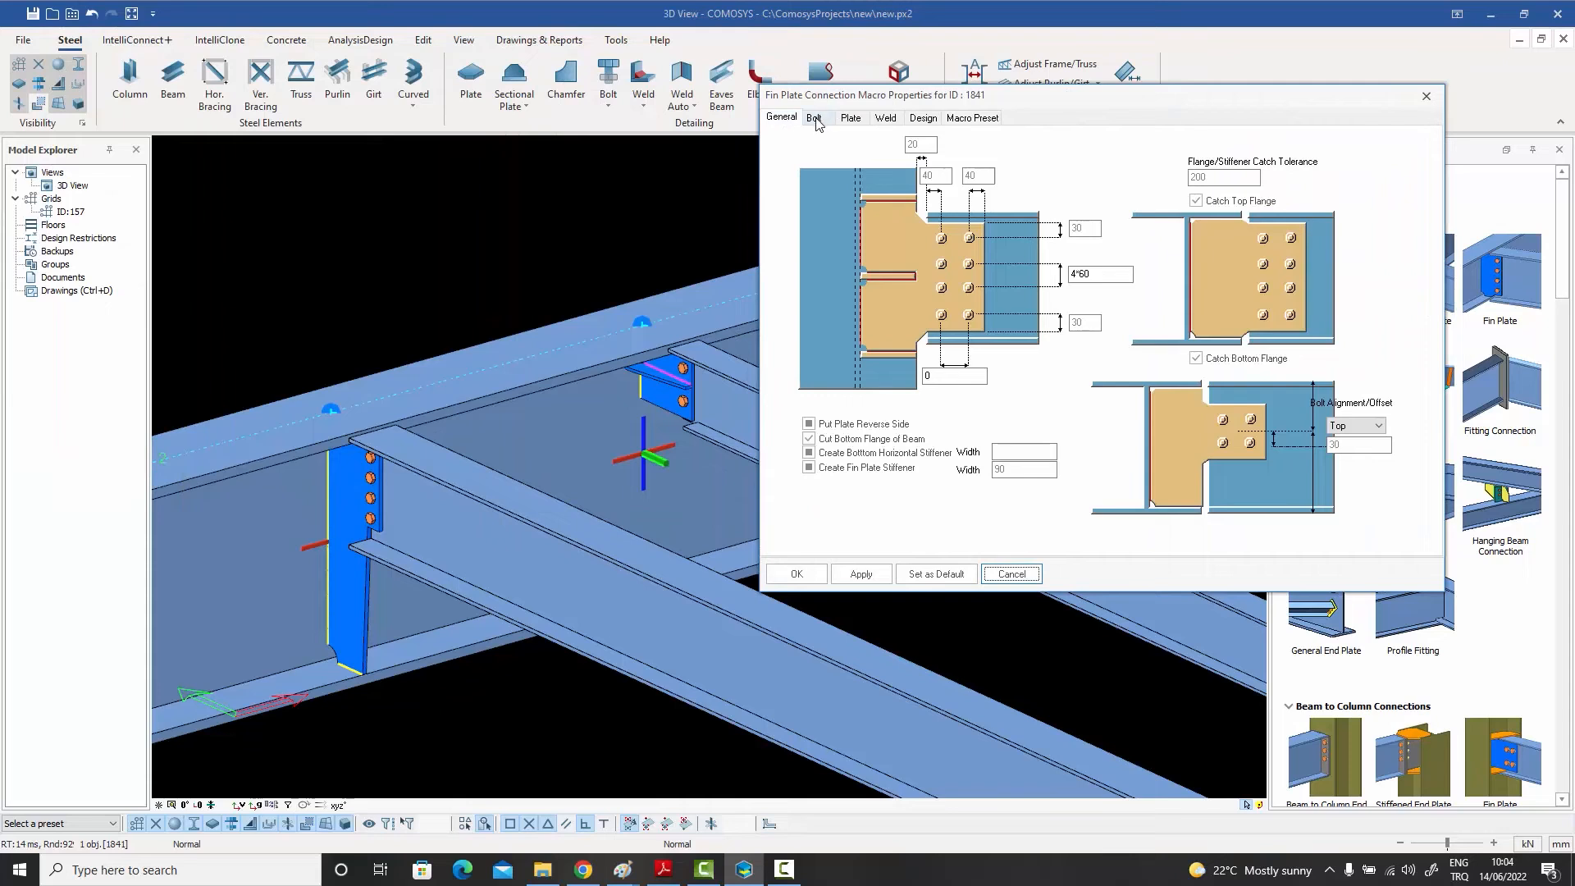
click(973, 122)
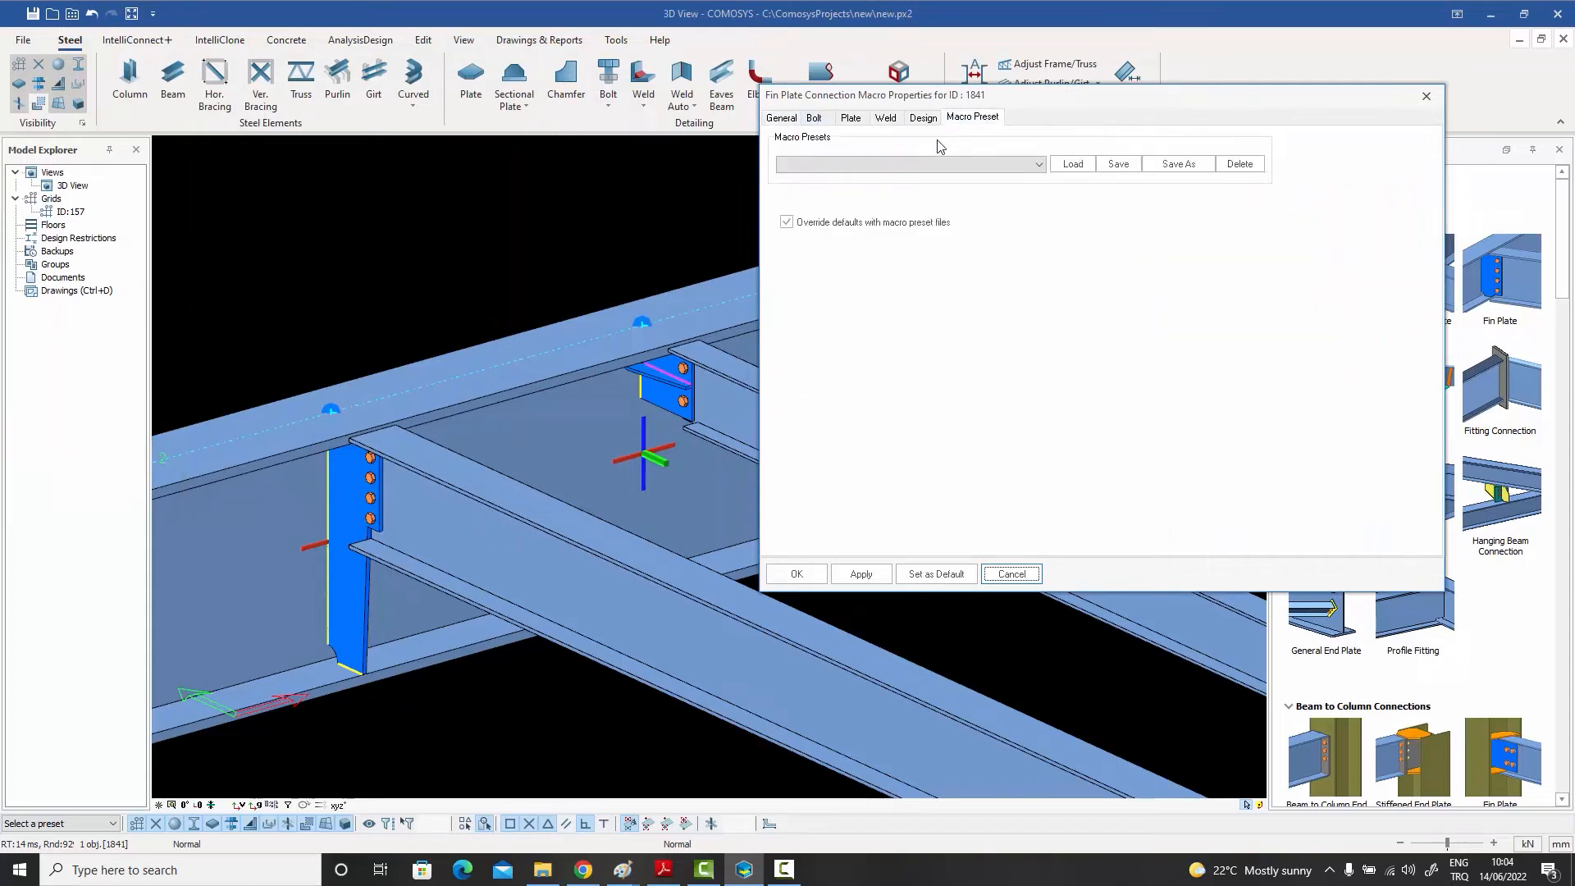
click(902, 165)
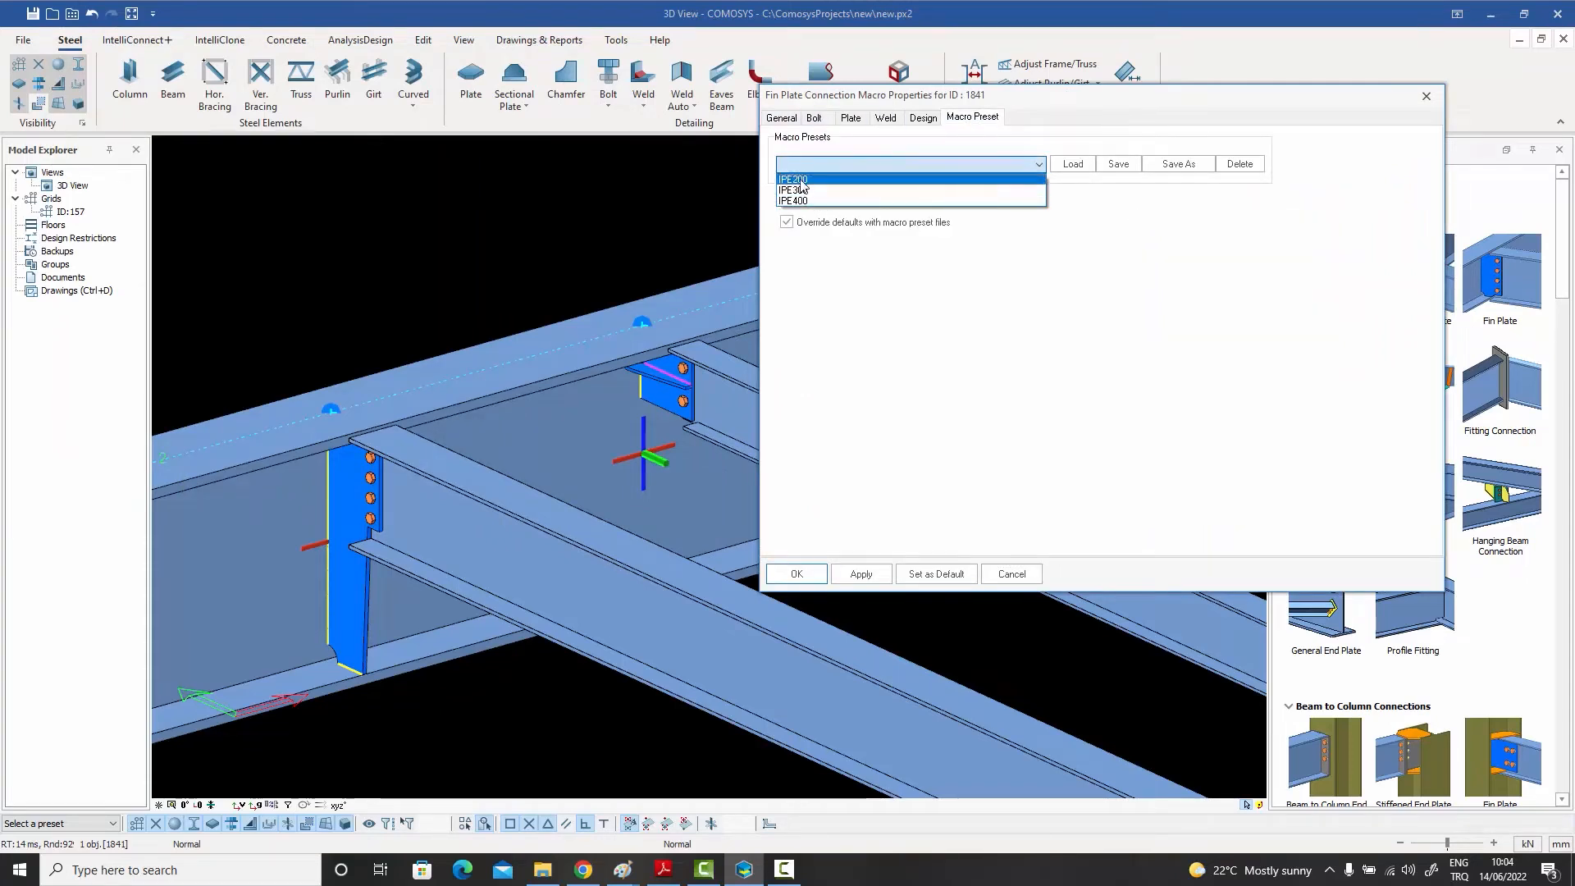
click(1426, 95)
click(1426, 98)
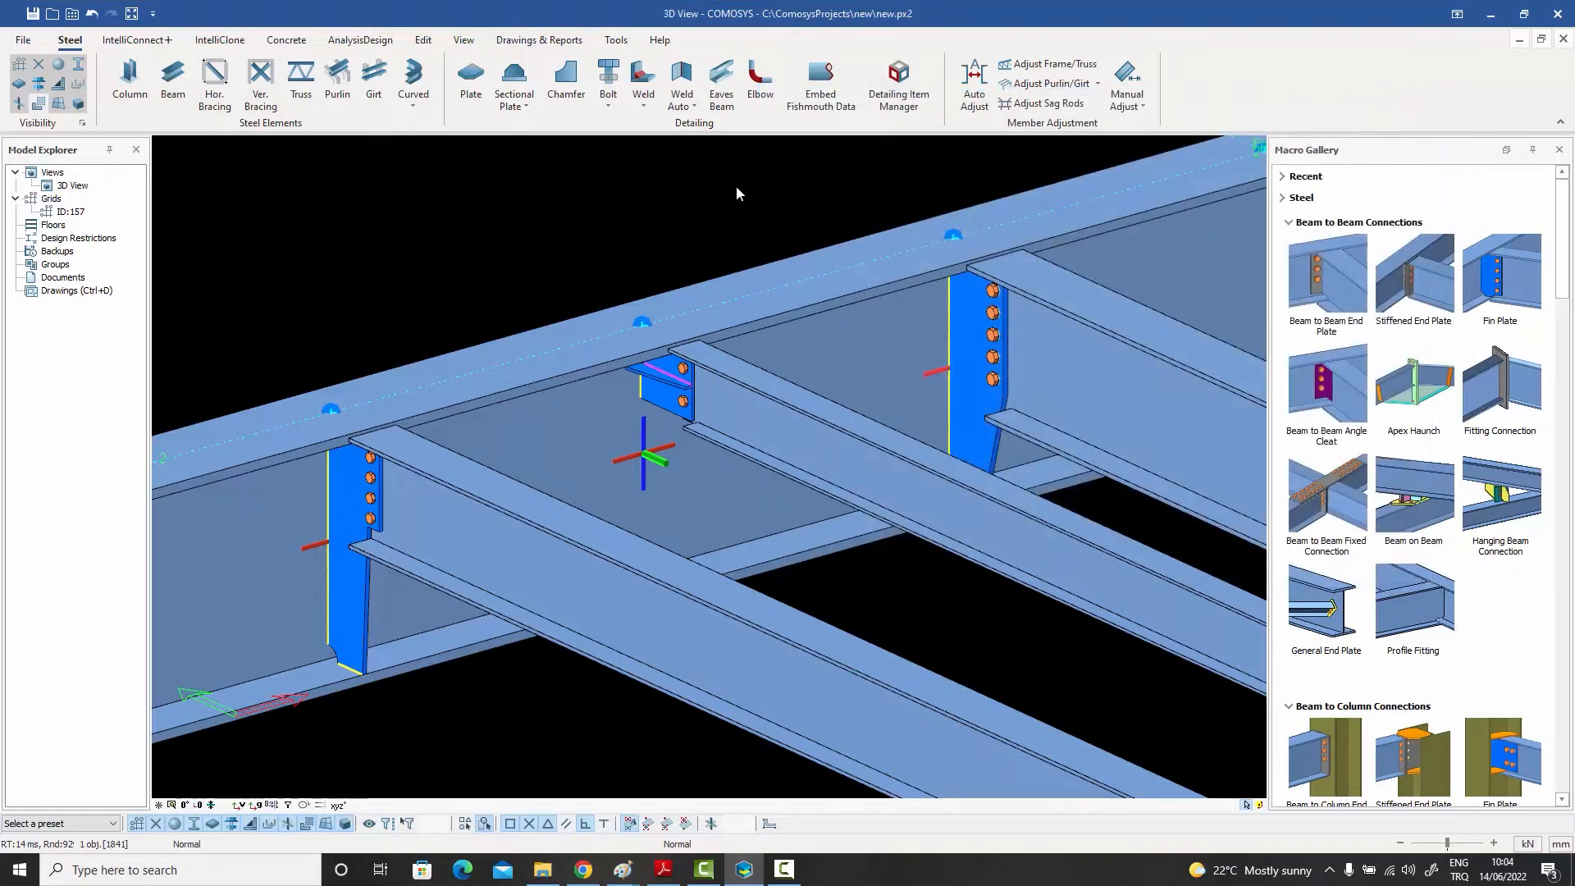
Inspect the profile properties of the three unconnected secondary beams following the five-bolt connection, closing each without changes
scroll(710, 251, down, 3)
middle_drag(729, 263, 484, 386)
middle_drag(827, 366, 639, 407)
double_click(646, 425)
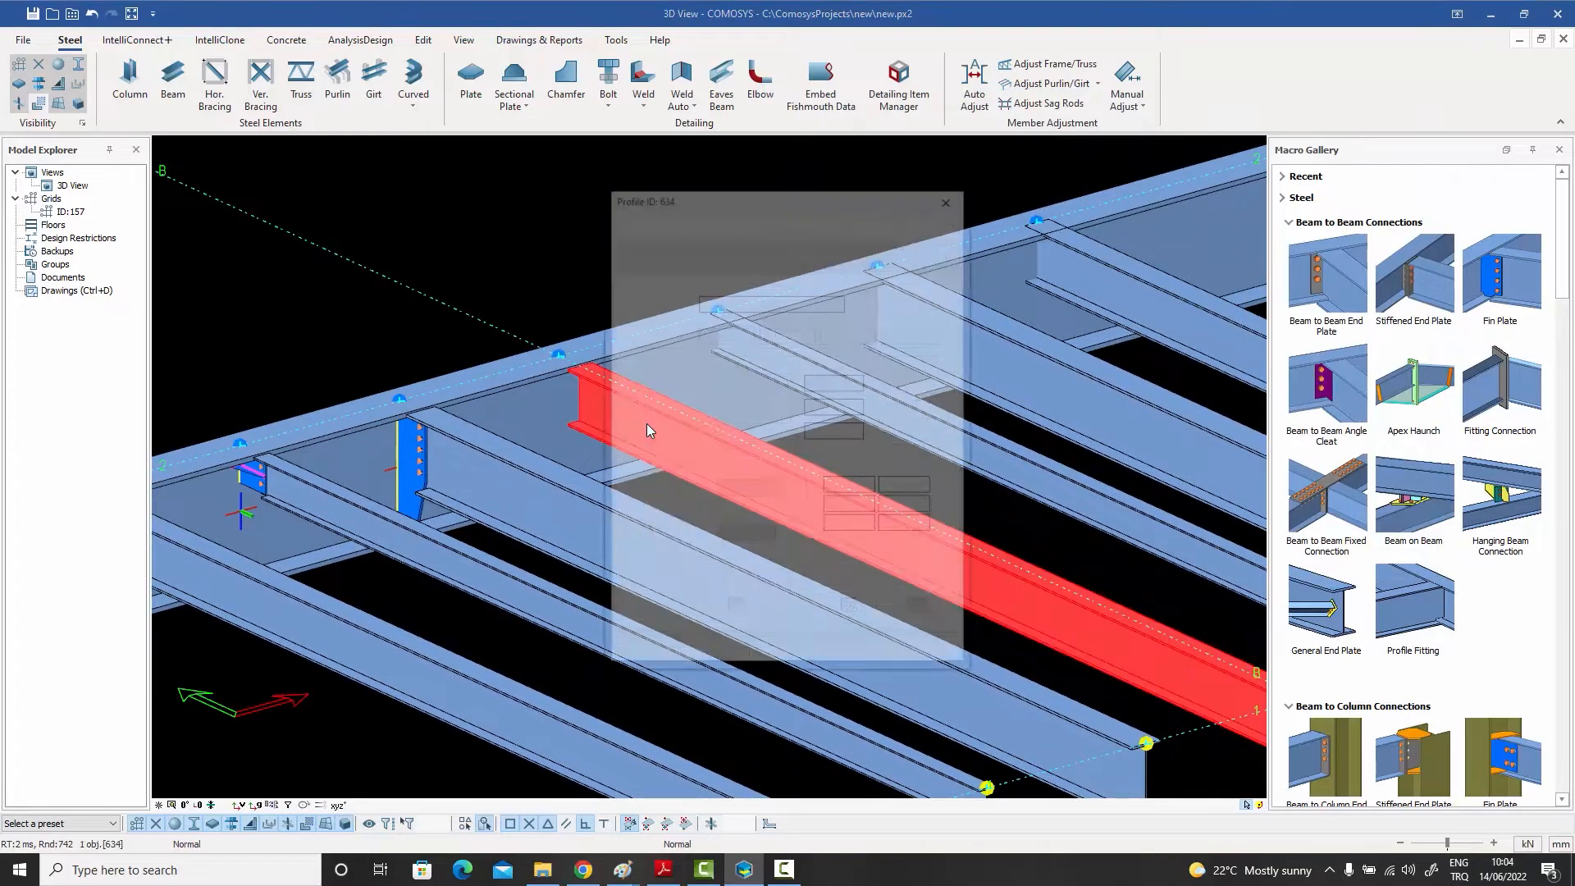
click(952, 196)
double_click(845, 382)
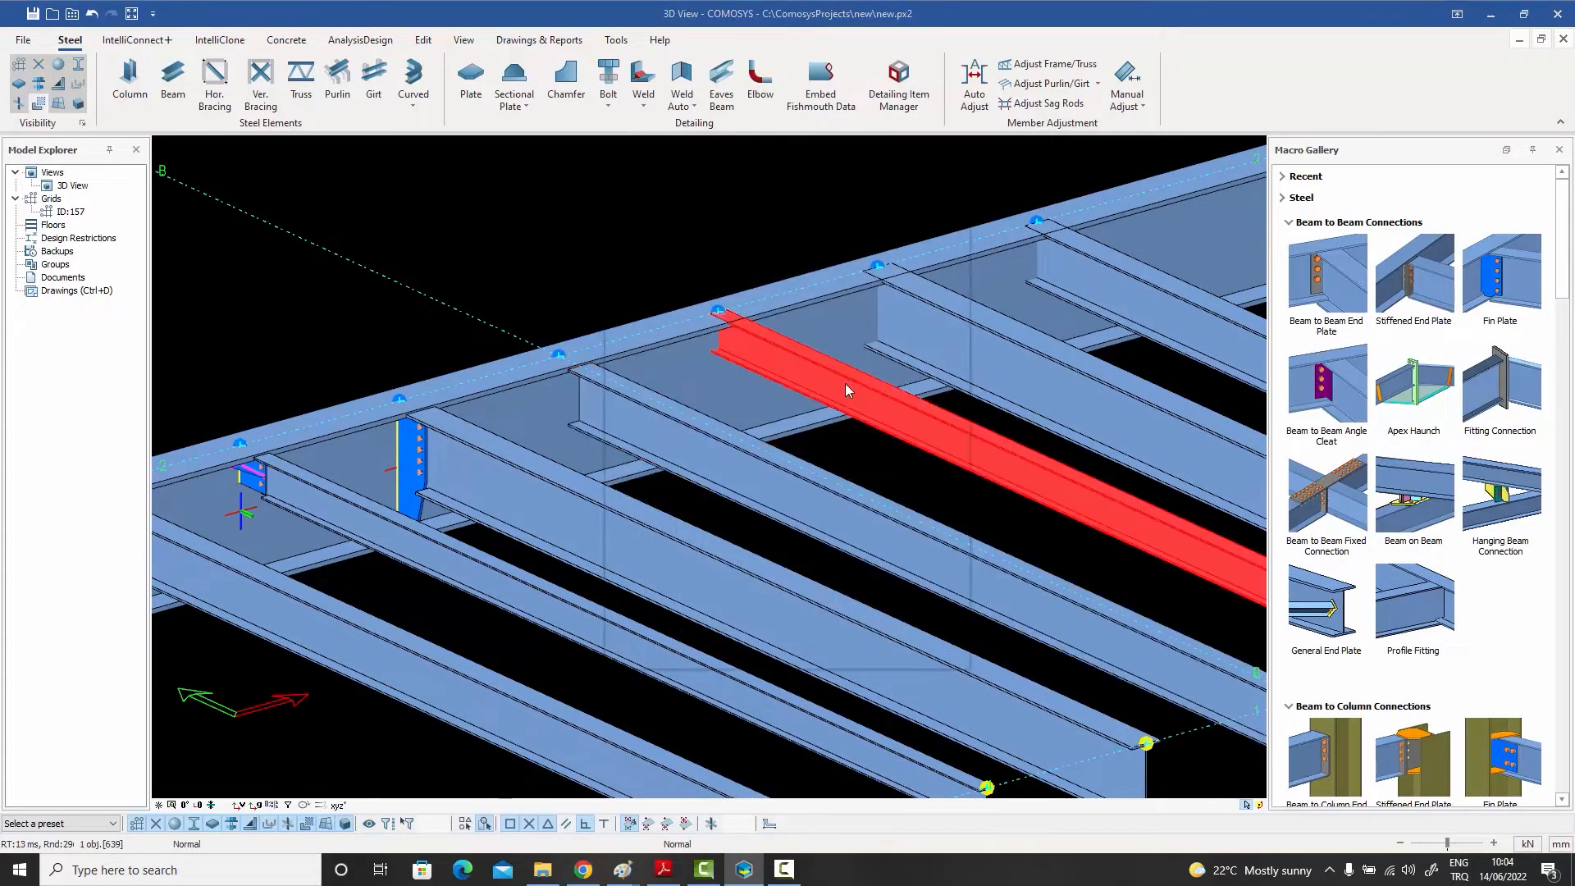
click(951, 196)
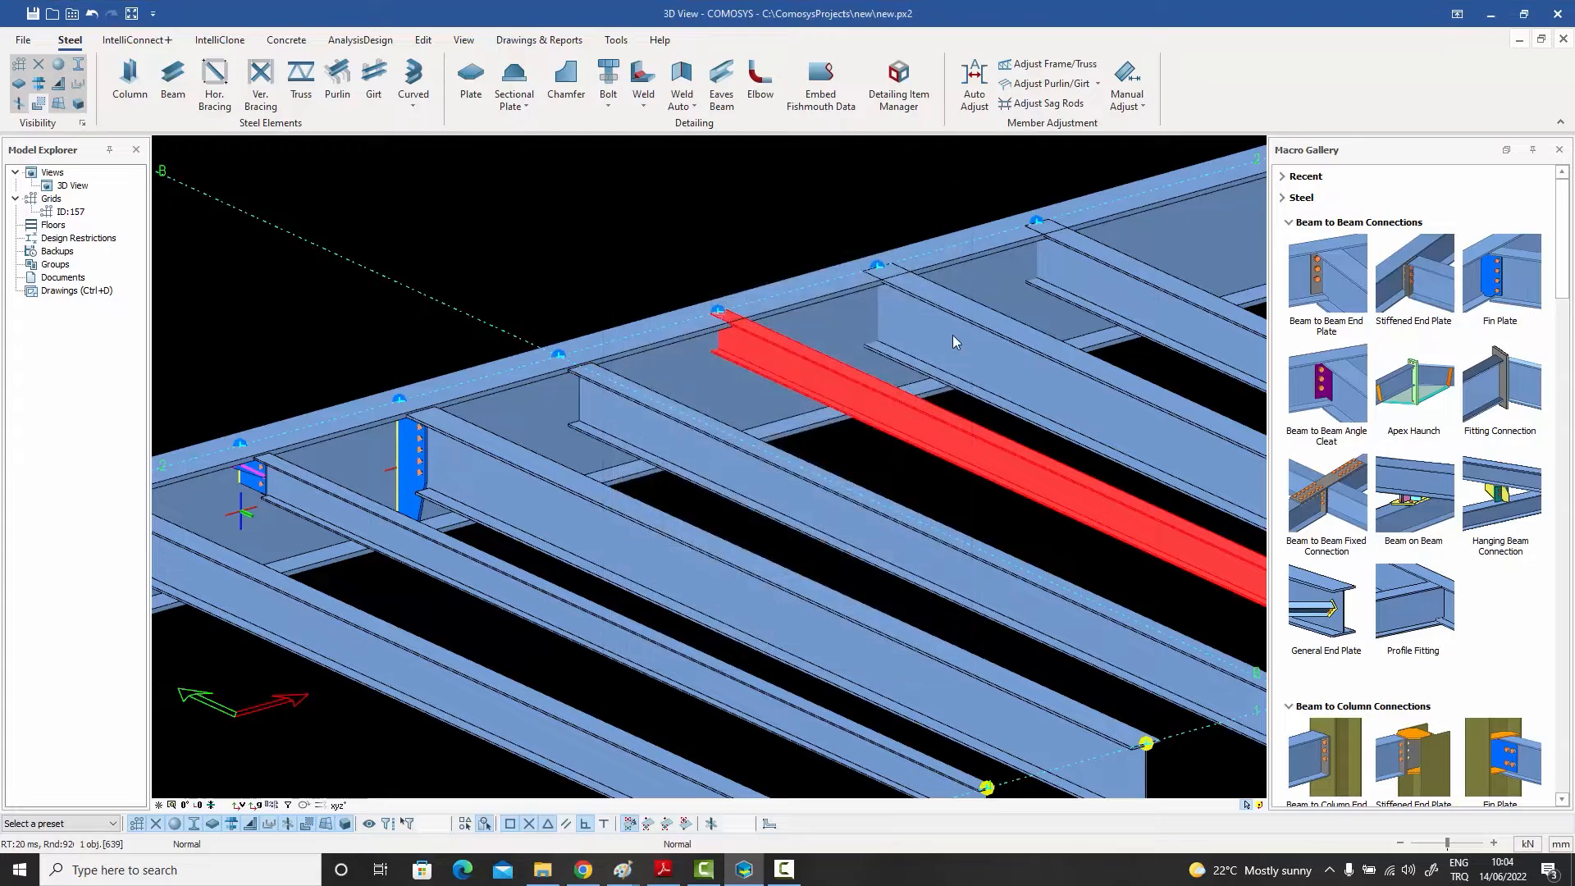
double_click(953, 335)
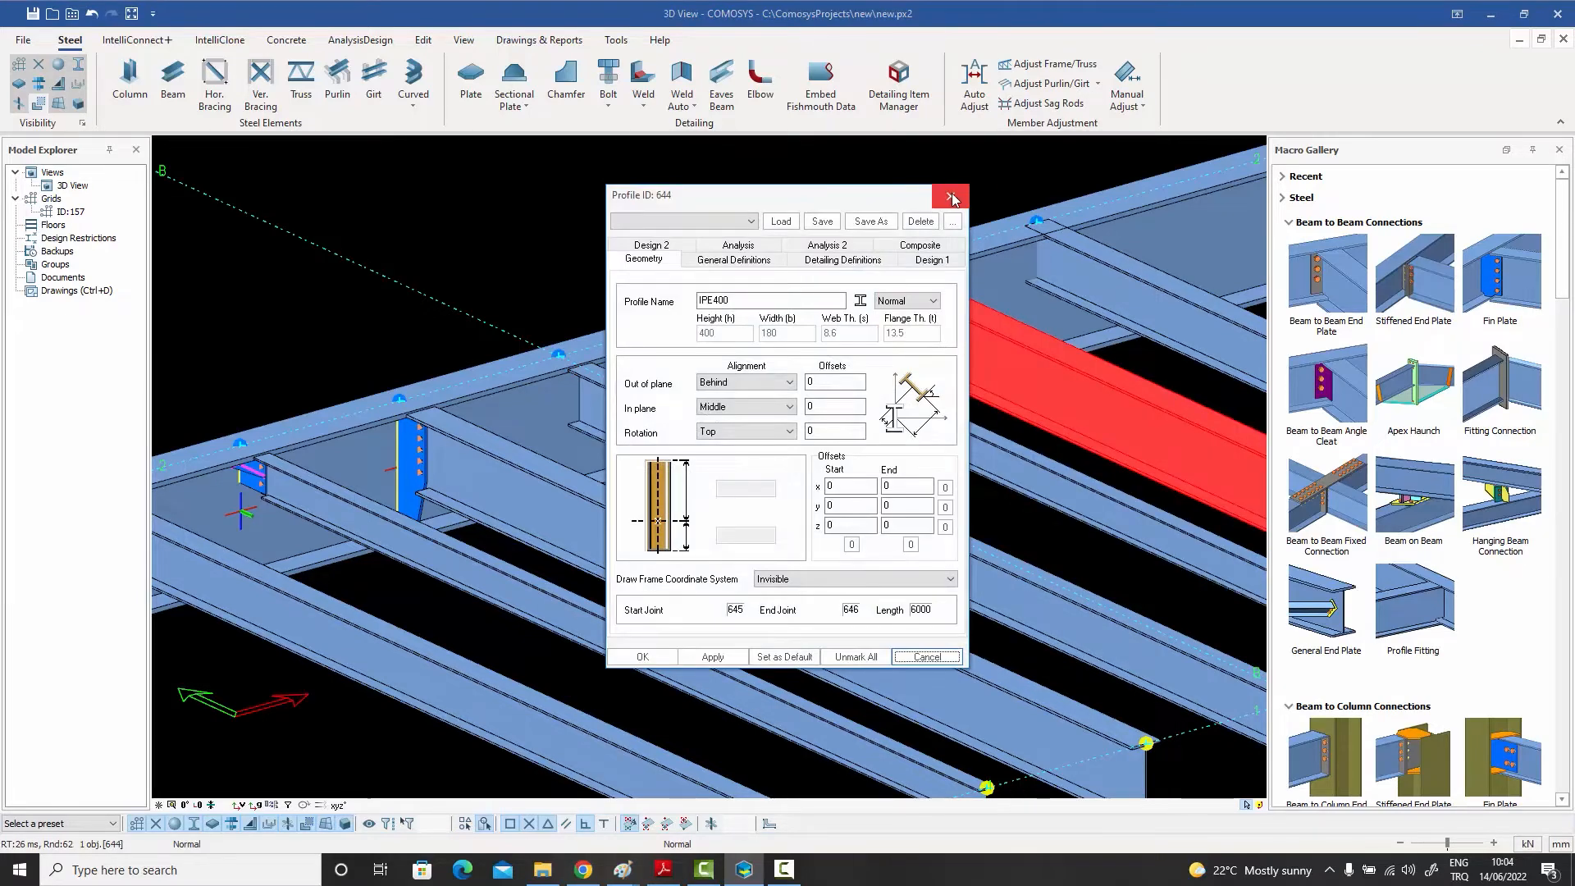
click(949, 198)
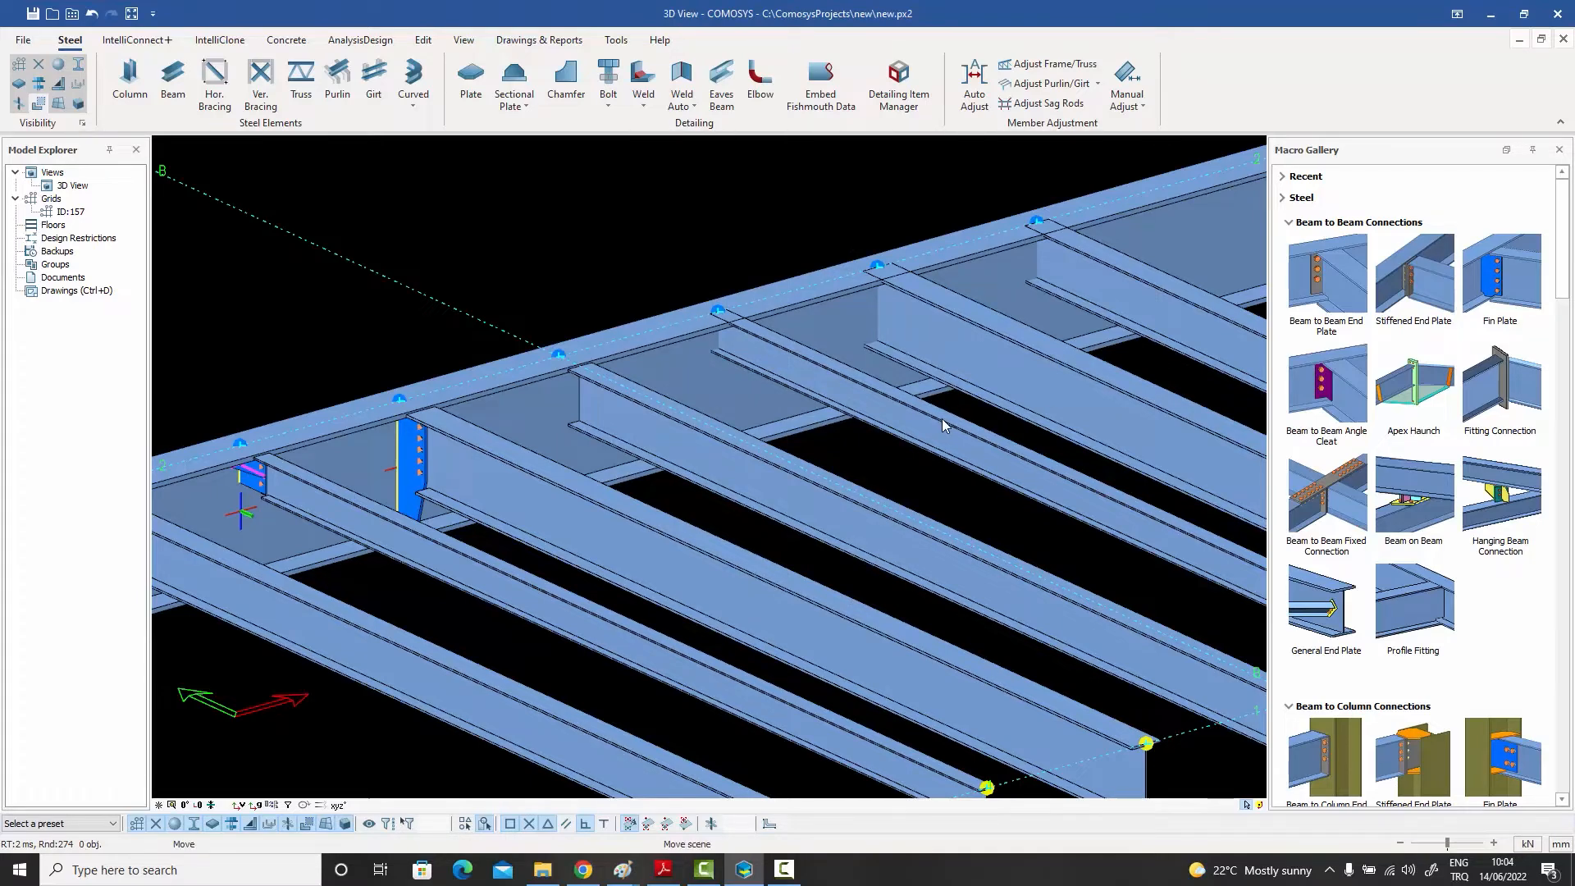
Create a Fin Plate connection between the main beam and the secondary beam next to the five-bolt connection, without selecting stiffeners
middle_drag(942, 419, 973, 406)
scroll(914, 387, up, 1)
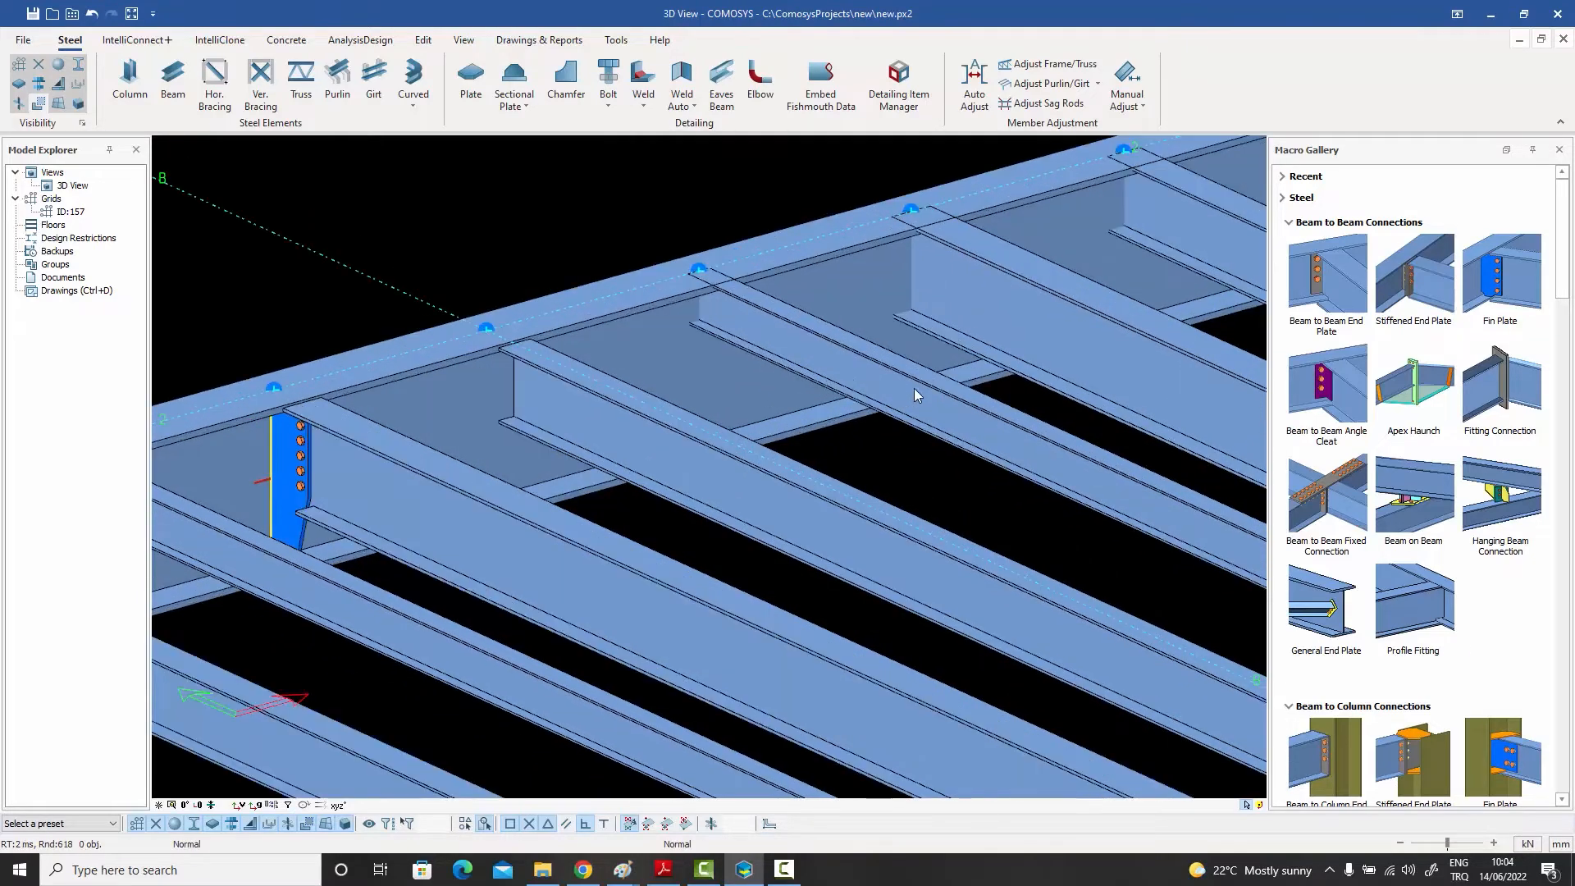
click(1514, 289)
click(466, 410)
click(545, 411)
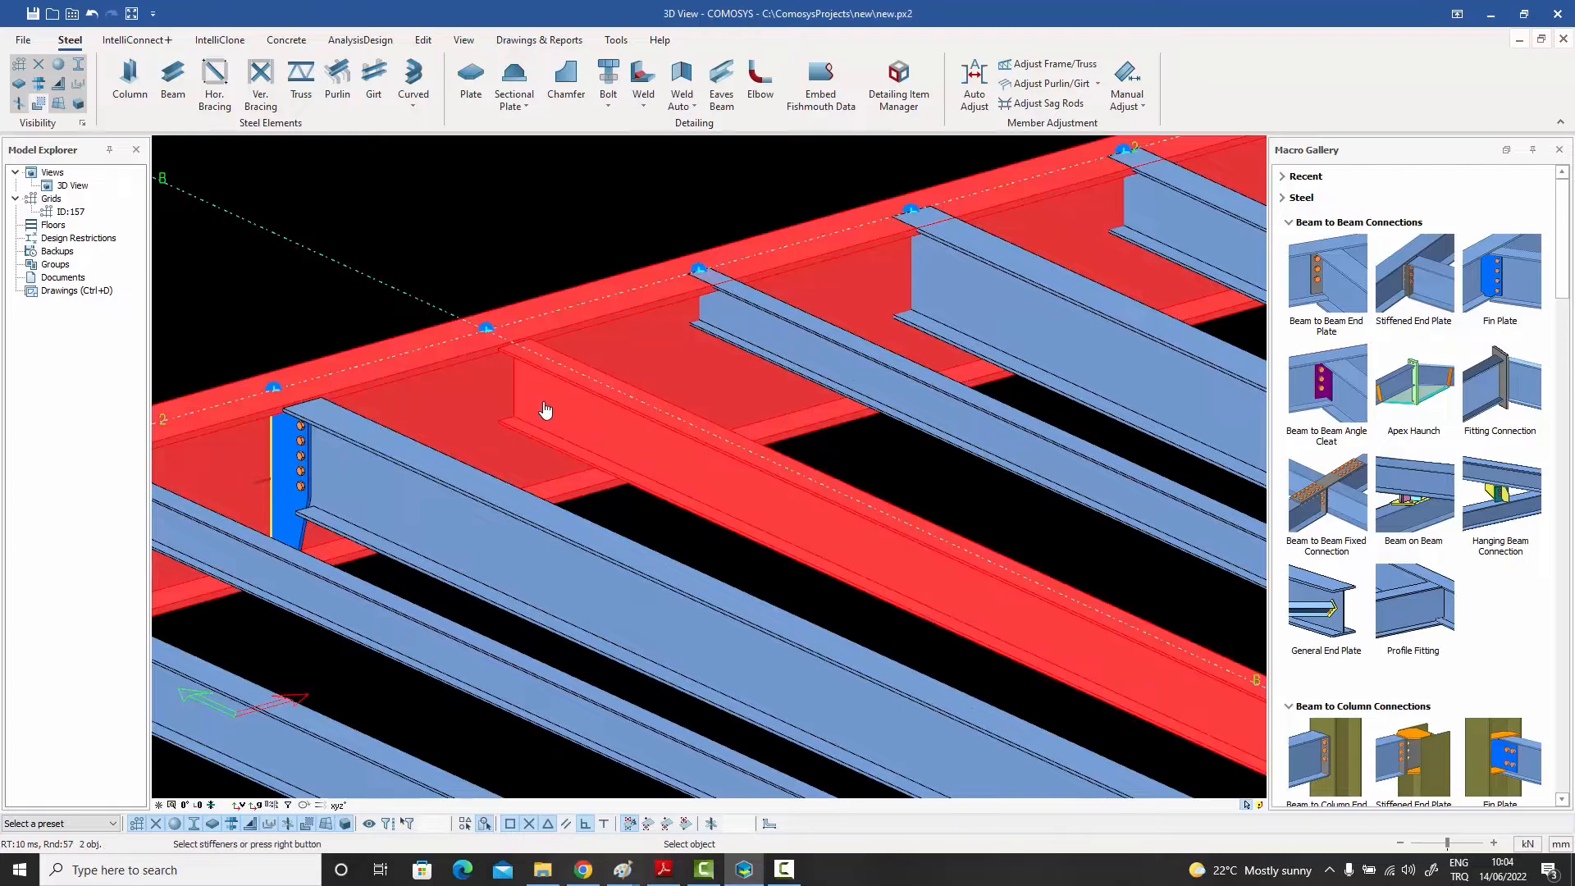
right_click(545, 411)
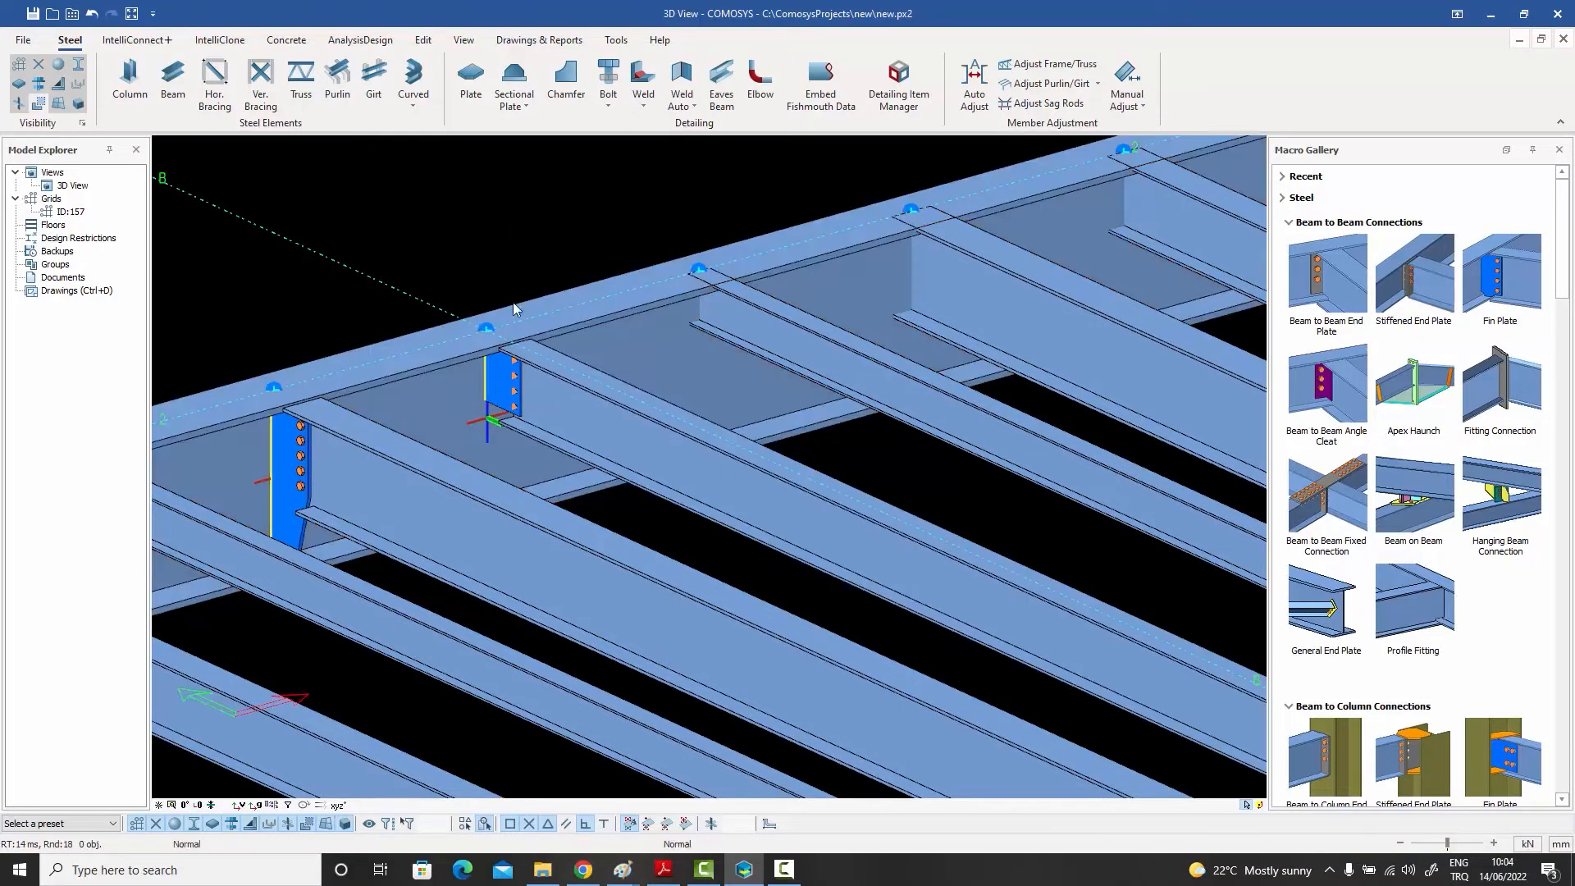
Load the IPE300 macro preset into the new fin plate connection next to the five-bolt one and accept its properties
scroll(516, 357, up, 2)
double_click(516, 405)
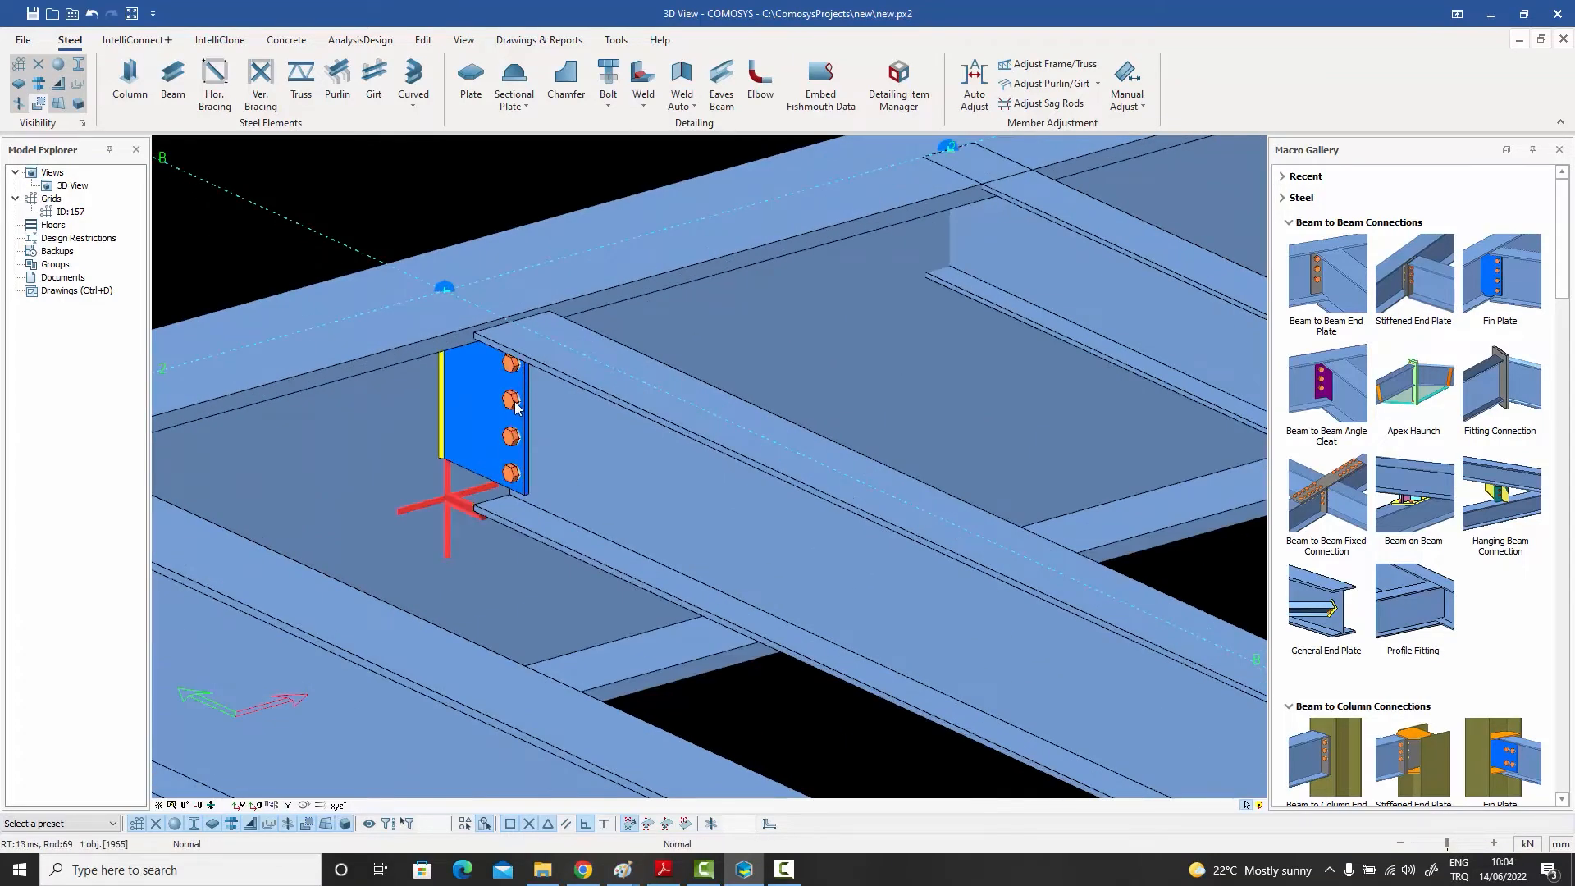
drag(361, 13, 1231, 25)
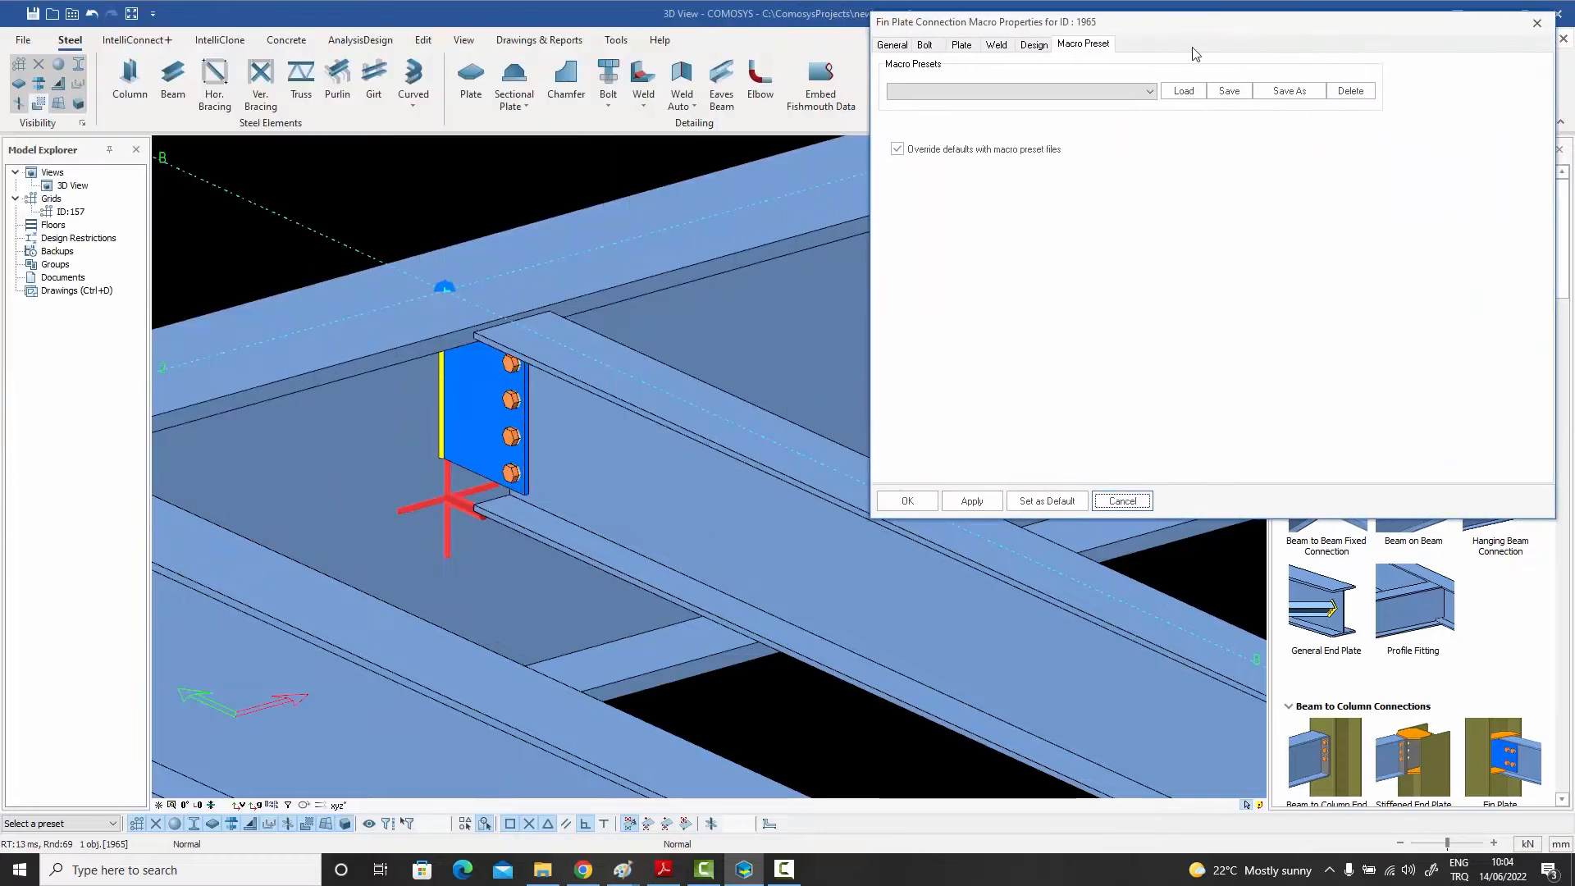
click(1151, 94)
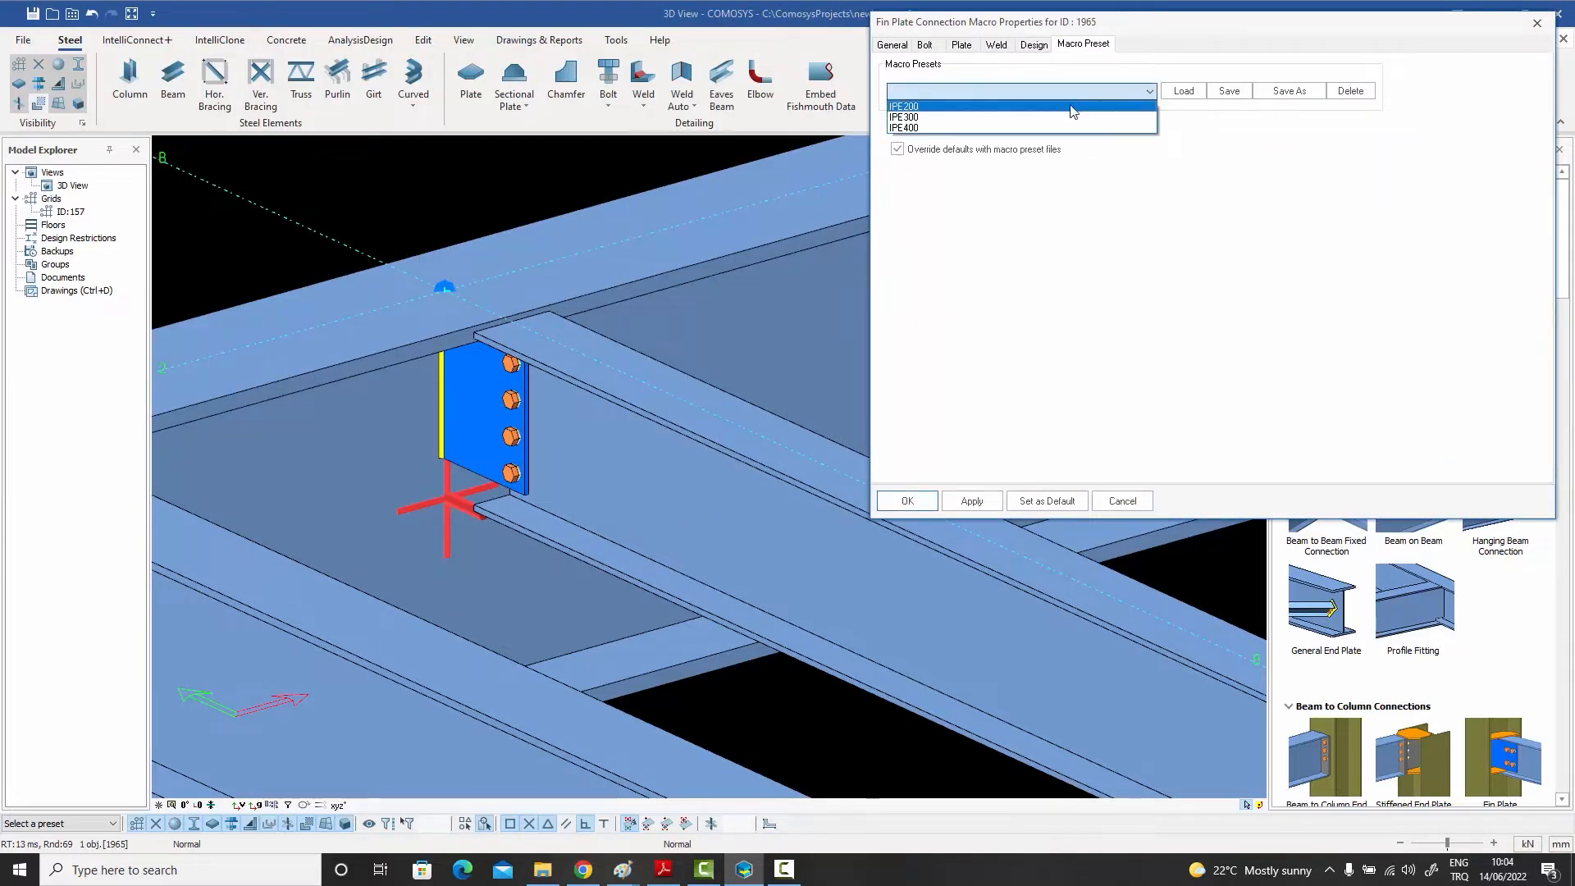
click(1023, 112)
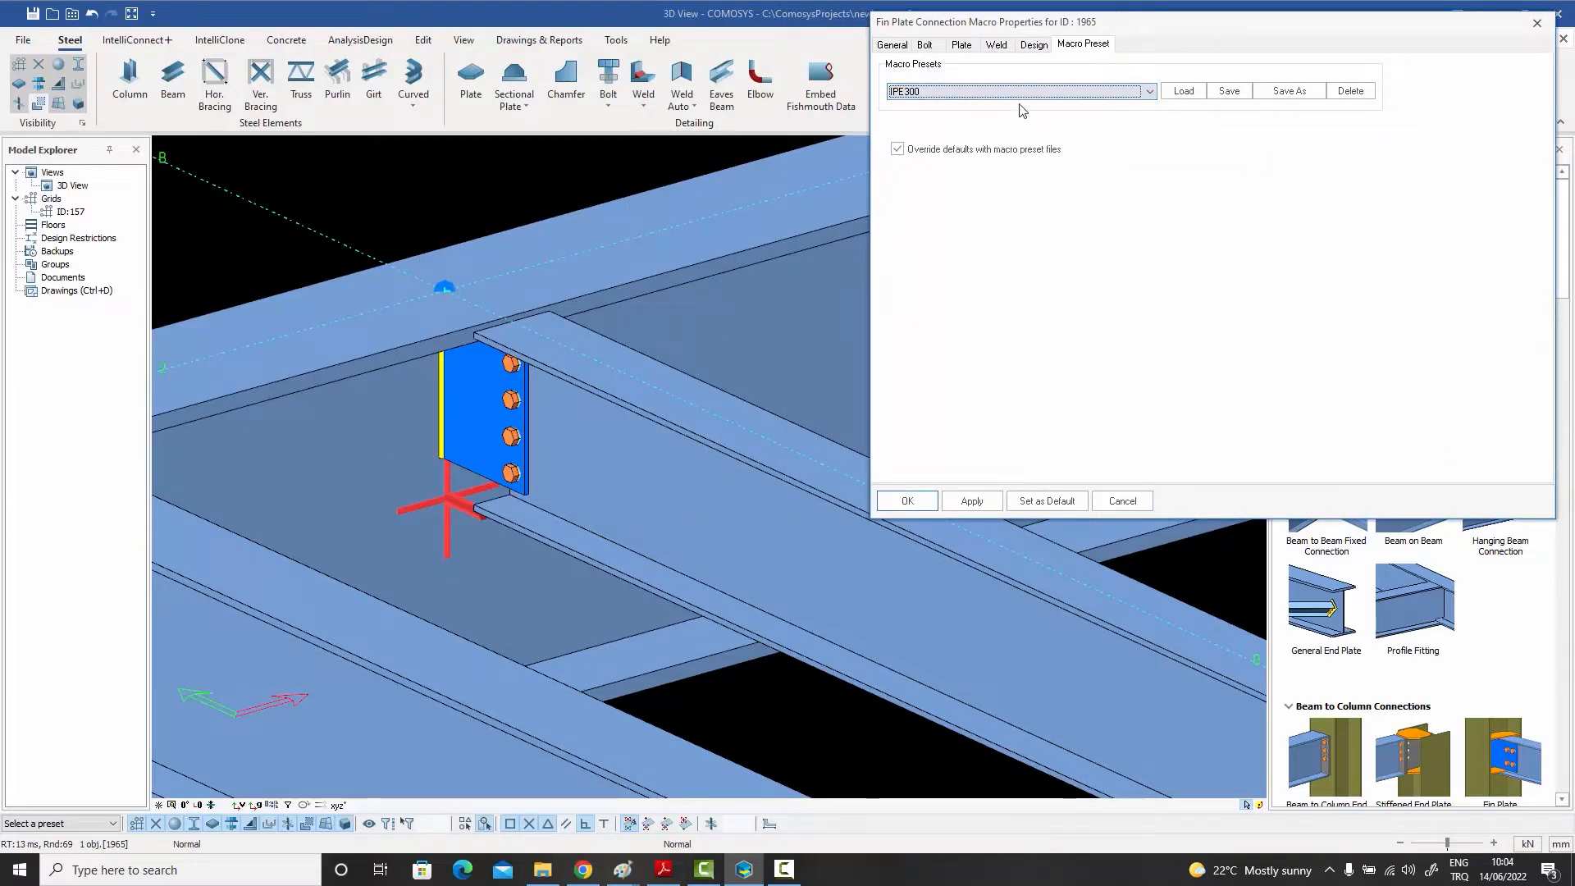
click(1182, 91)
click(908, 501)
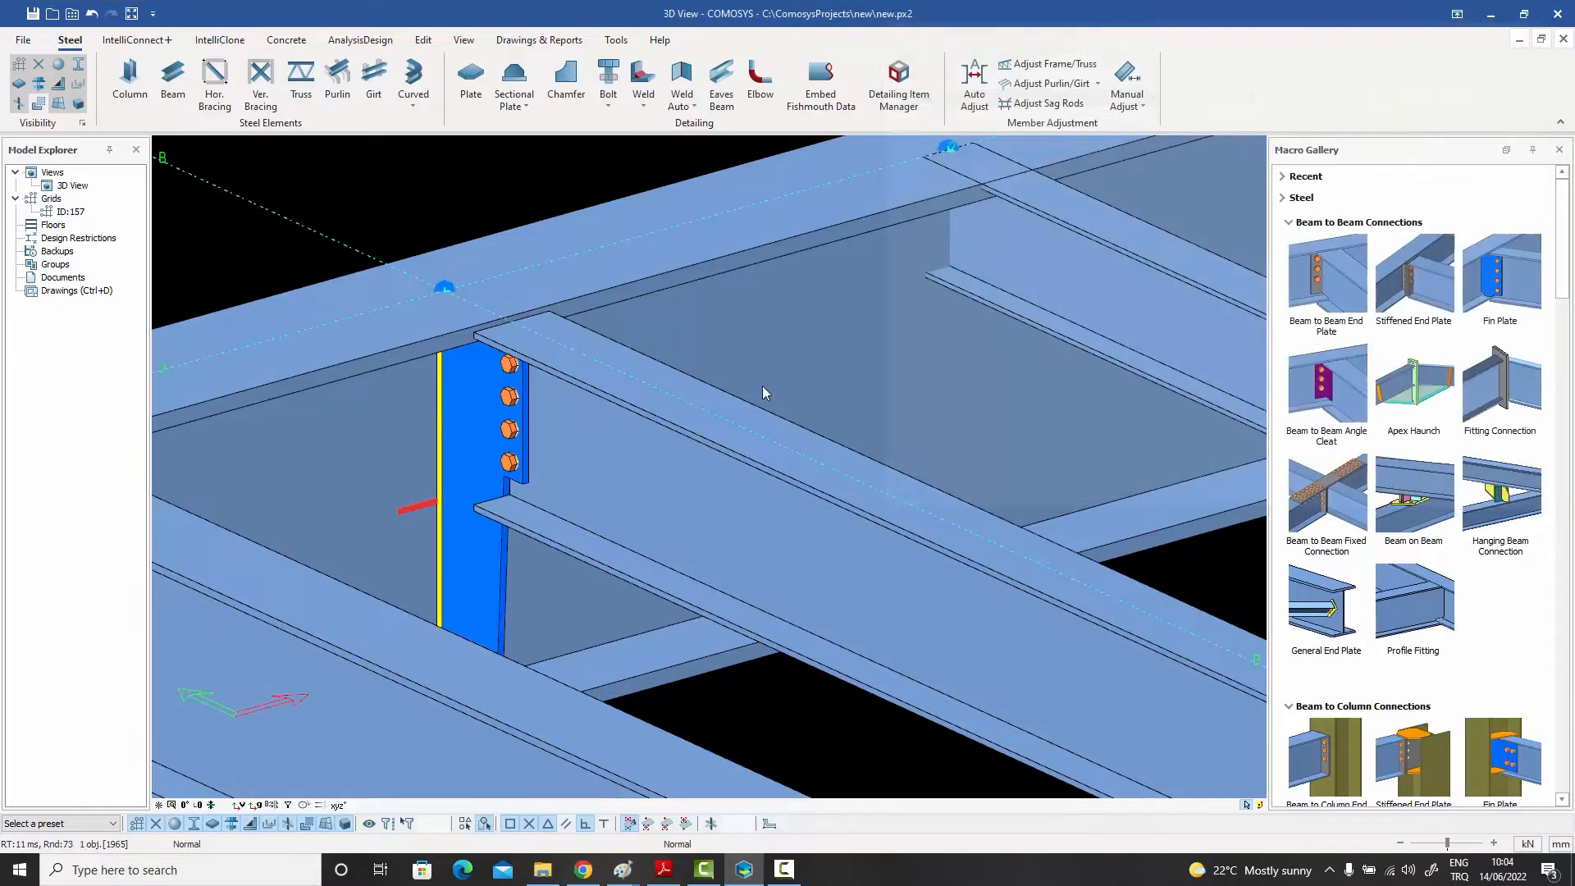
Create a Fin Plate connection between the main beam and the next unconnected, smaller secondary beam, without selecting stiffeners
middle_drag(553, 174, 924, 294)
click(1498, 275)
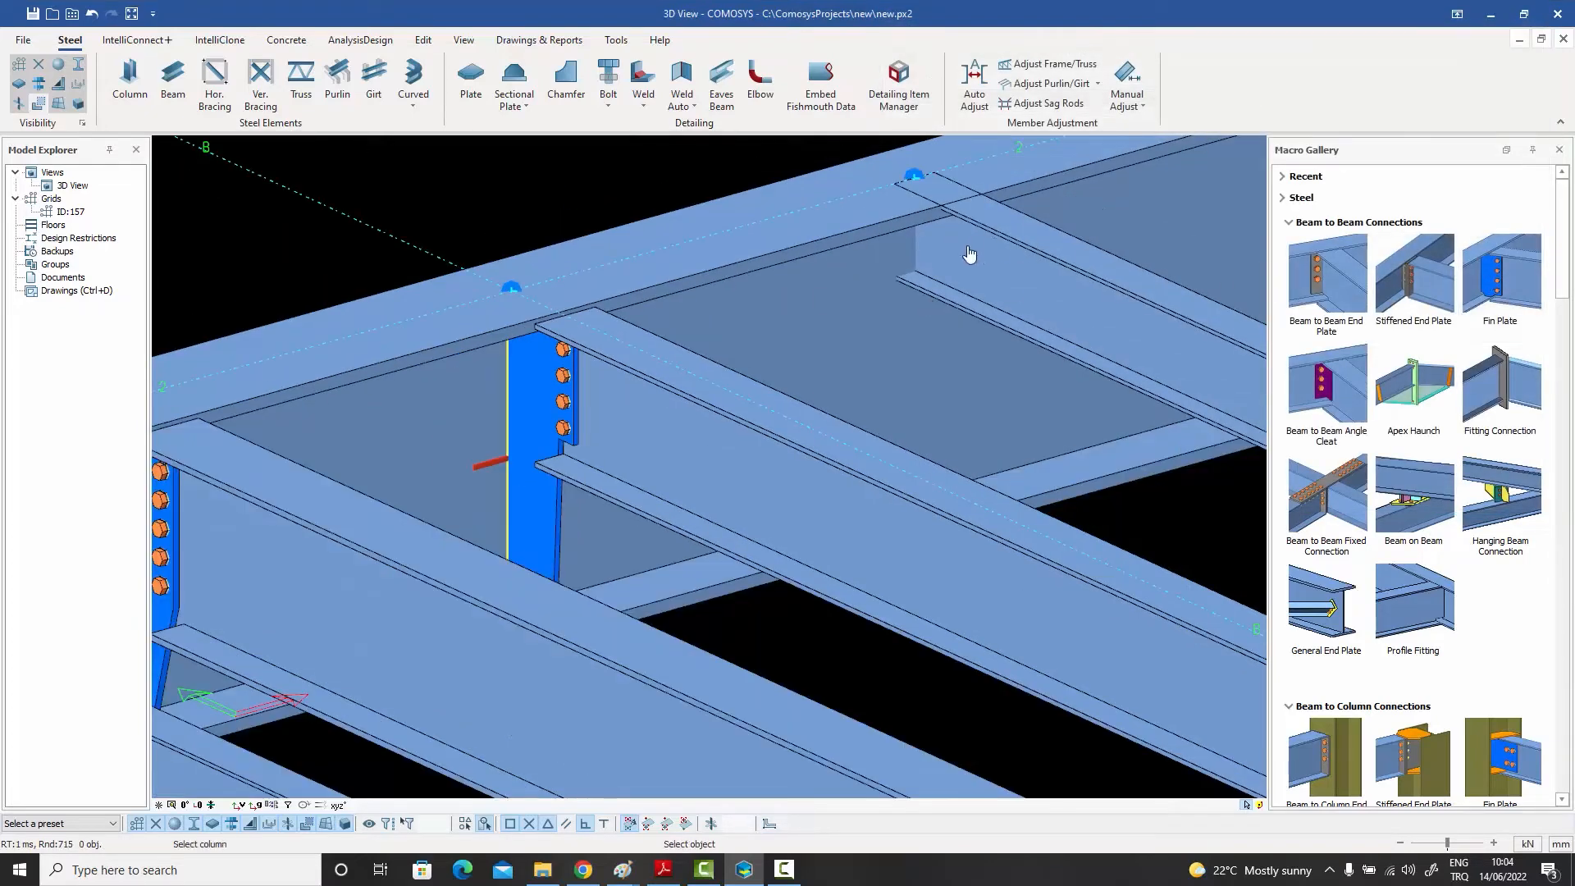
click(877, 256)
click(963, 270)
right_click(965, 279)
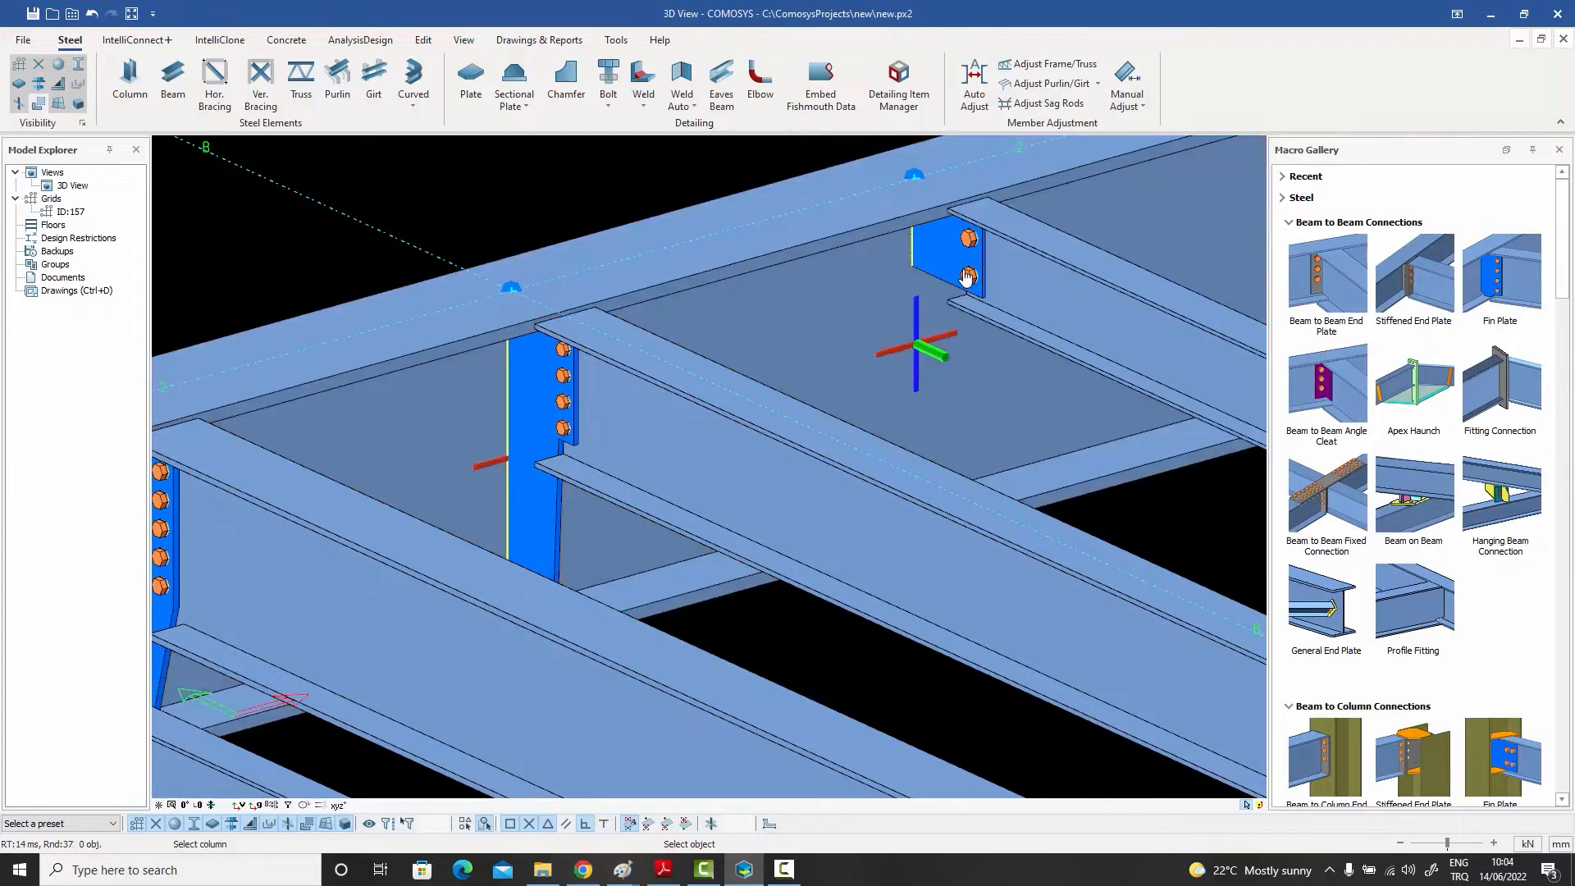
Load the IPE200 macro preset into the smaller secondary beam's new fin plate connection and accept its properties
double_click(960, 275)
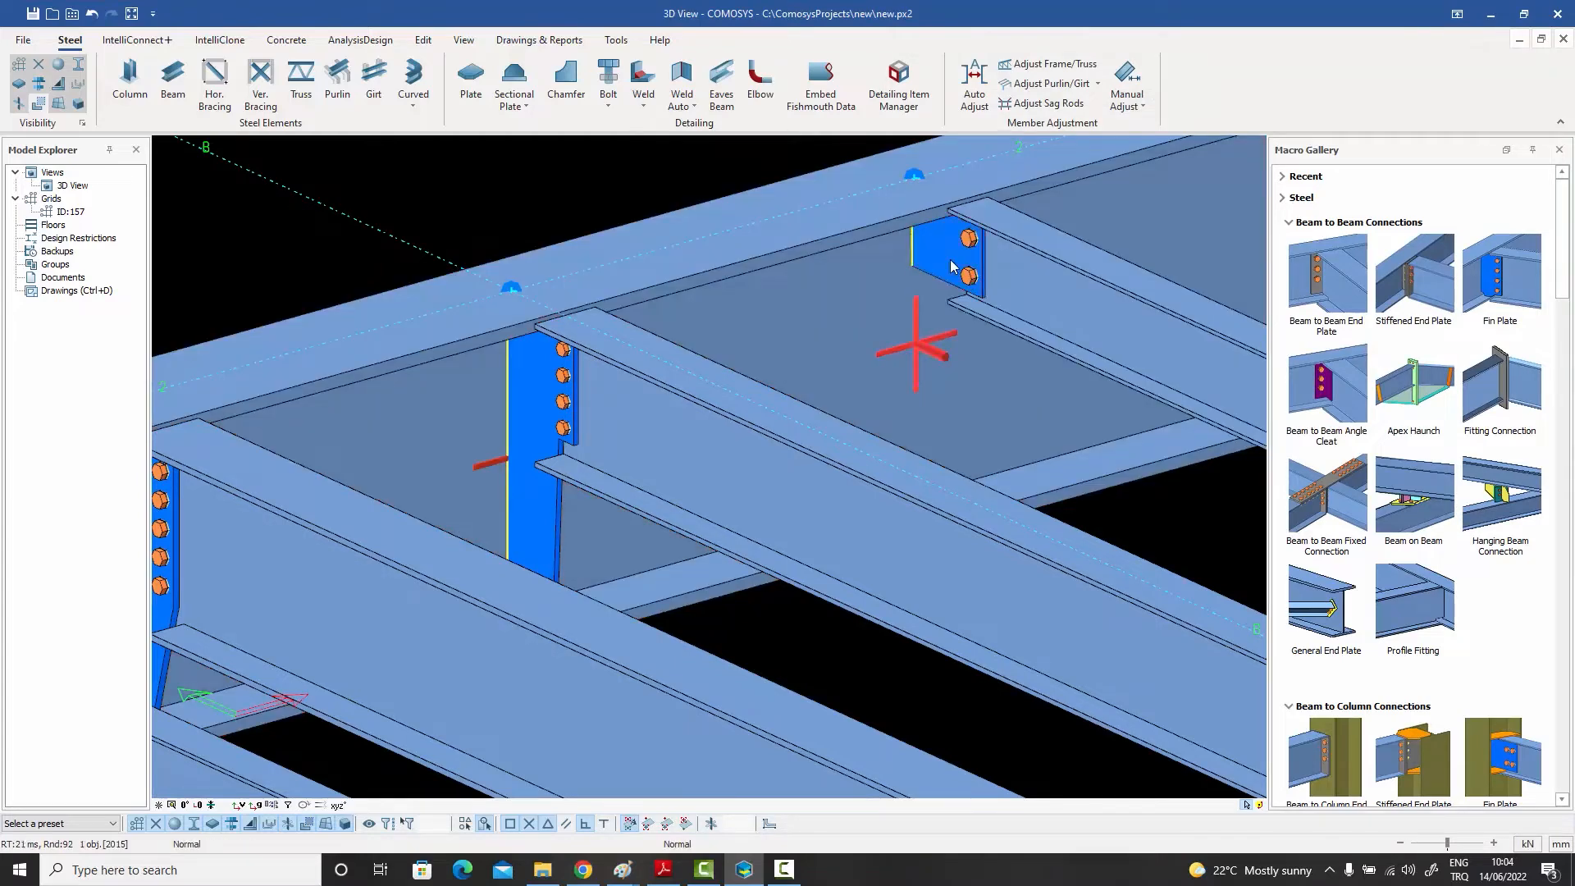
click(238, 81)
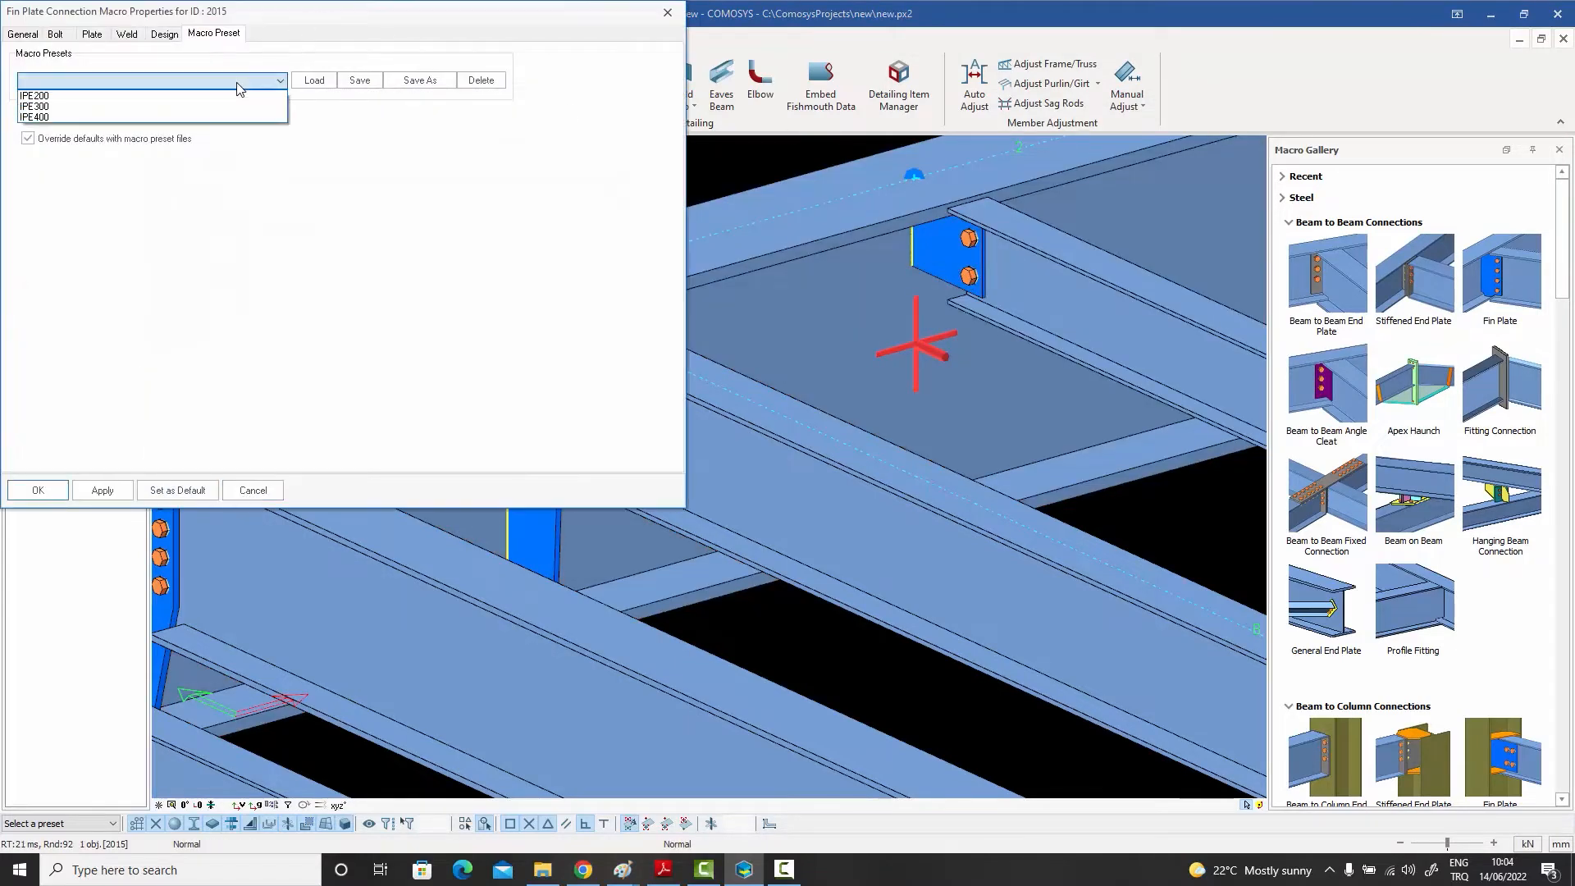
click(212, 94)
click(309, 85)
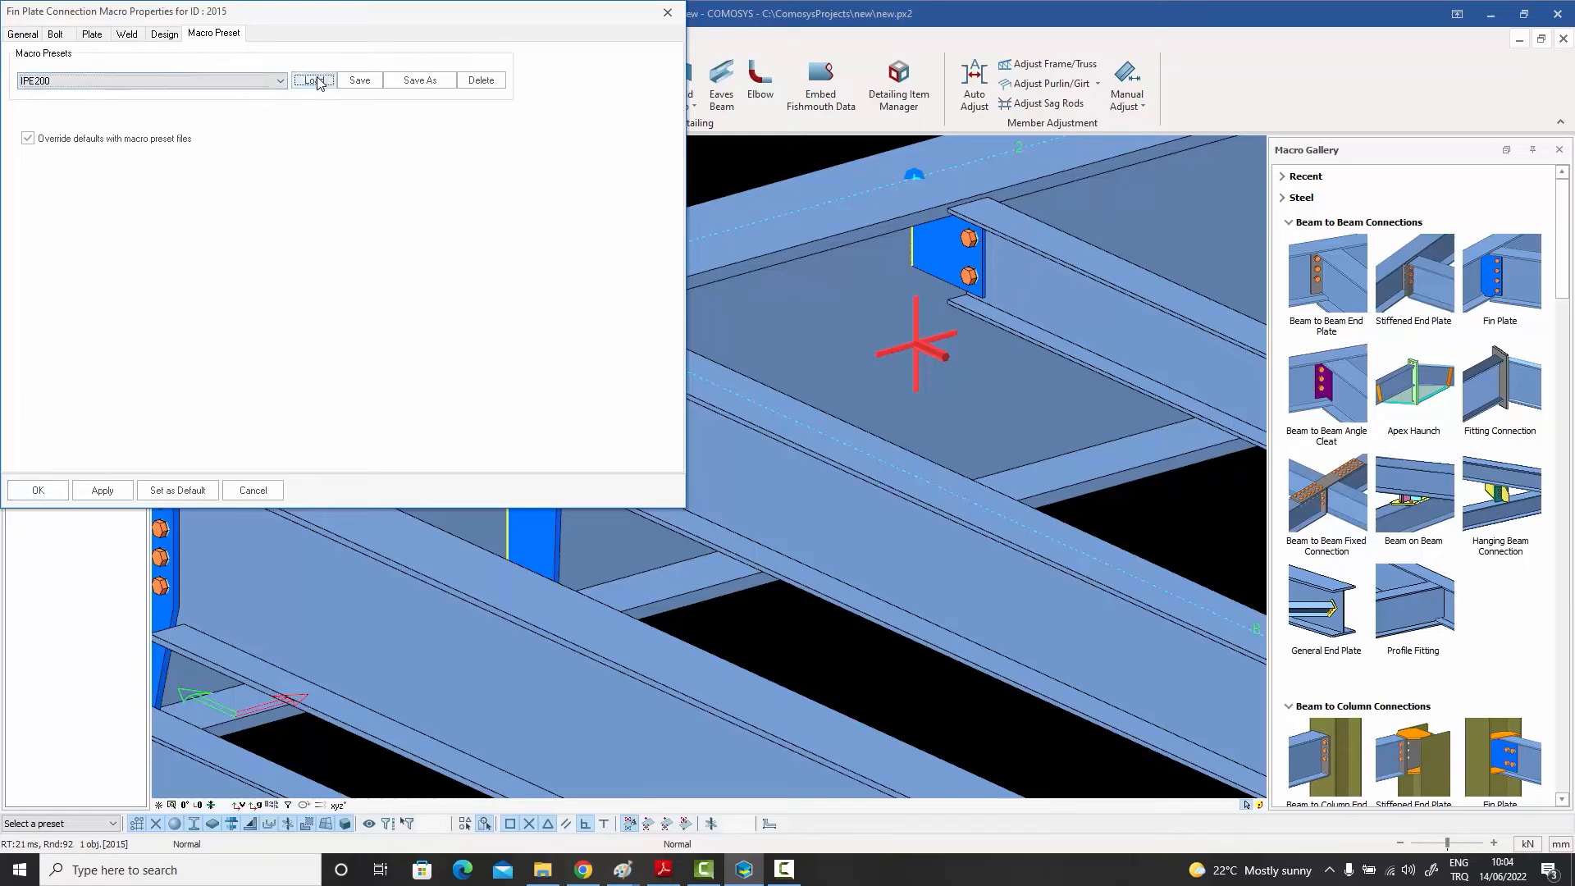
click(20, 494)
click(459, 205)
Create a Fin Plate connection between the main beam and the unconnected IPE400 secondary beam beyond the two-bolt connection
scroll(464, 225, down, 3)
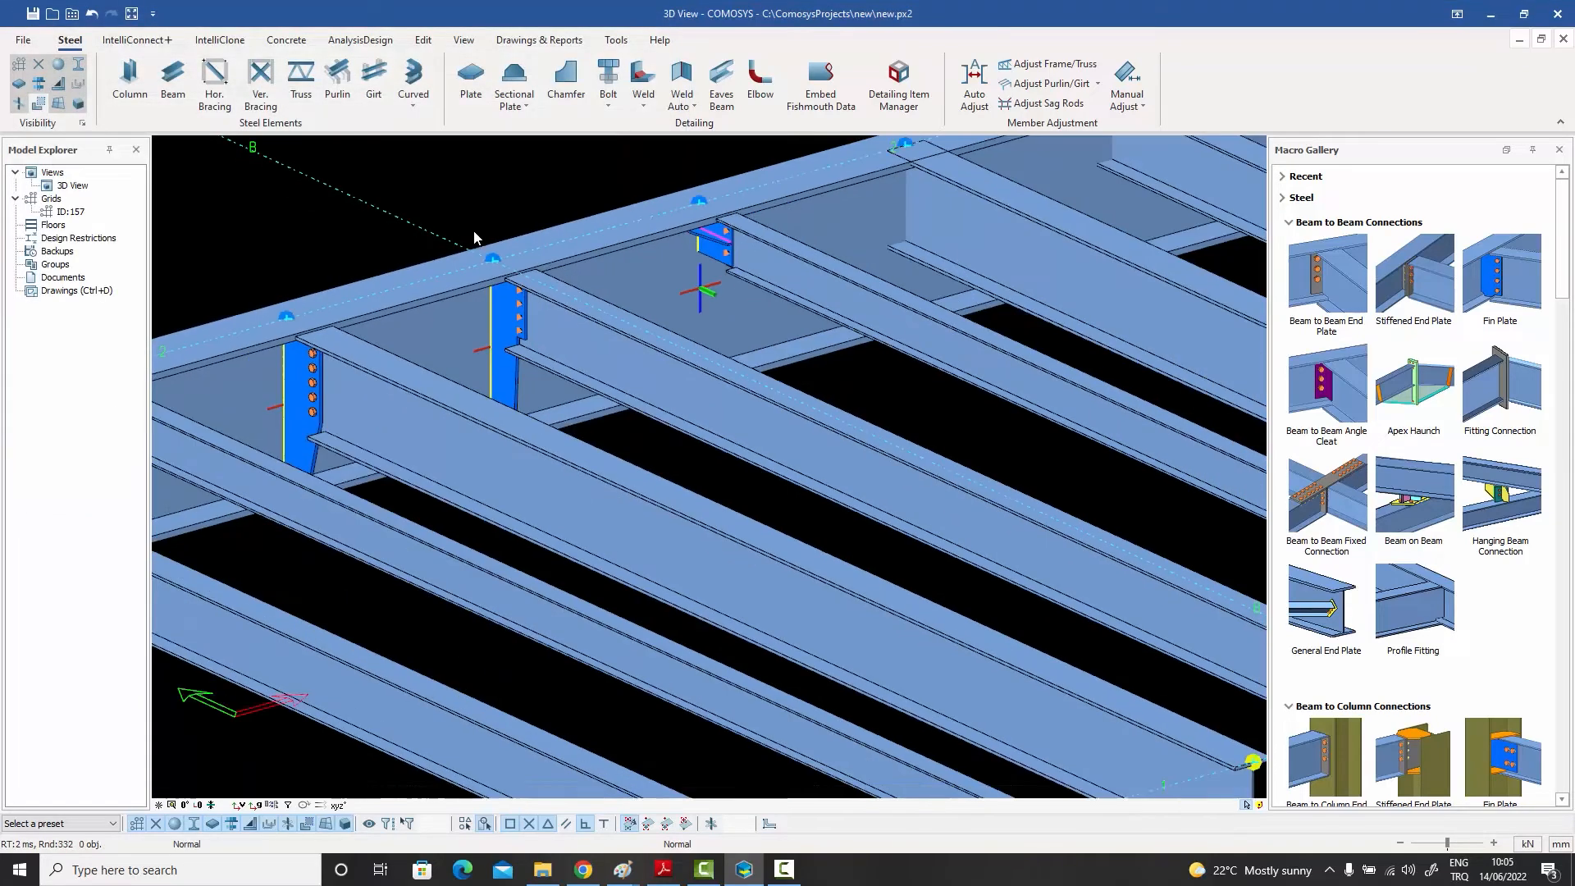
middle_drag(673, 203, 554, 324)
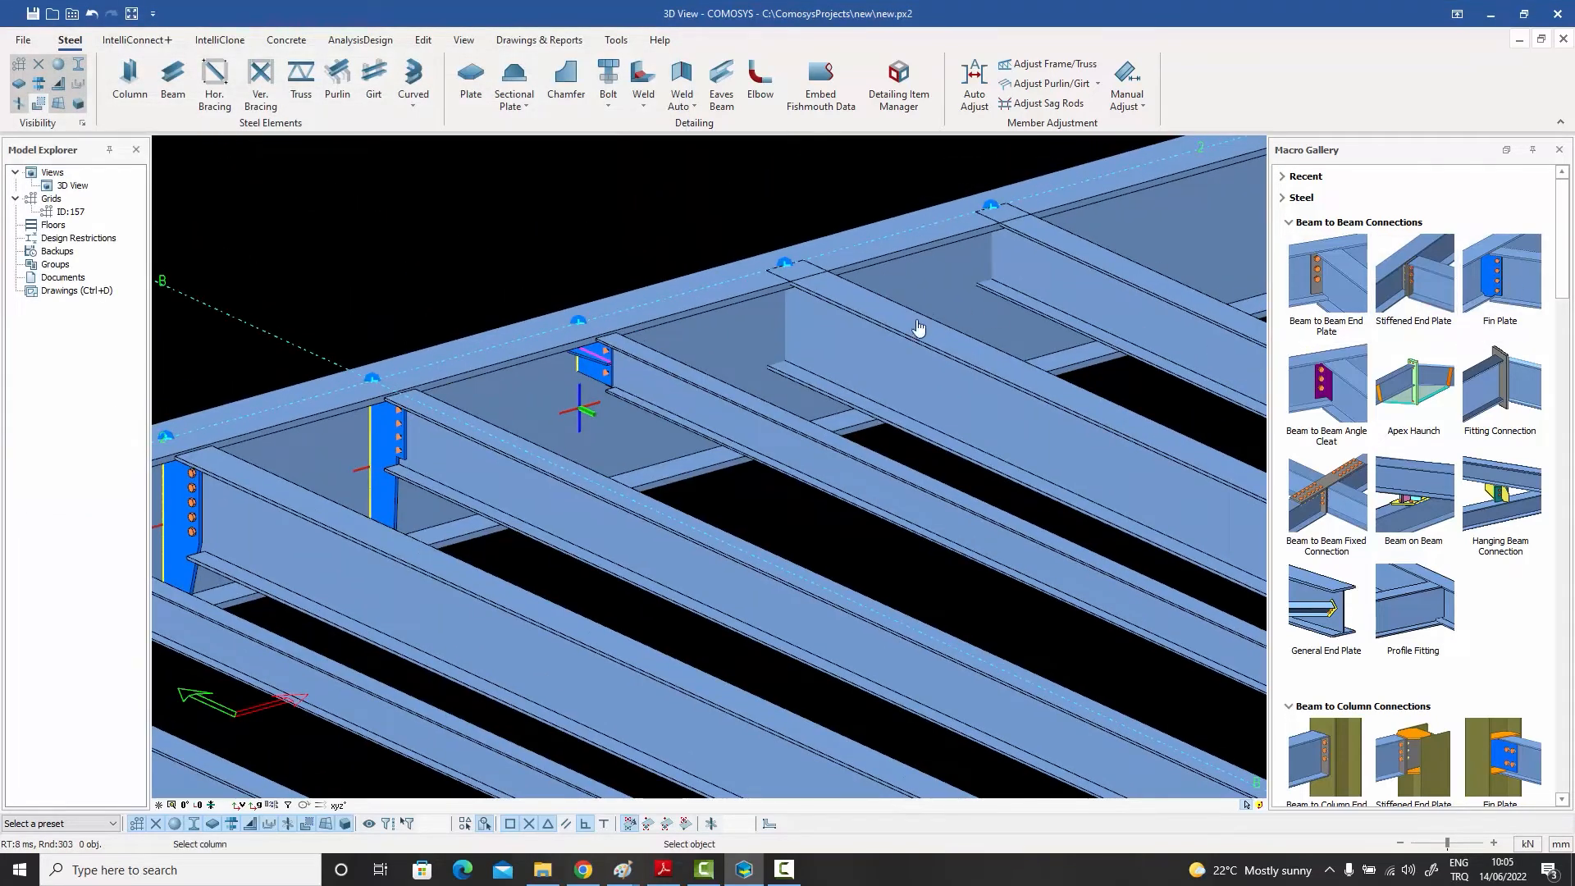
scroll(922, 334, up, 3)
click(732, 331)
click(827, 336)
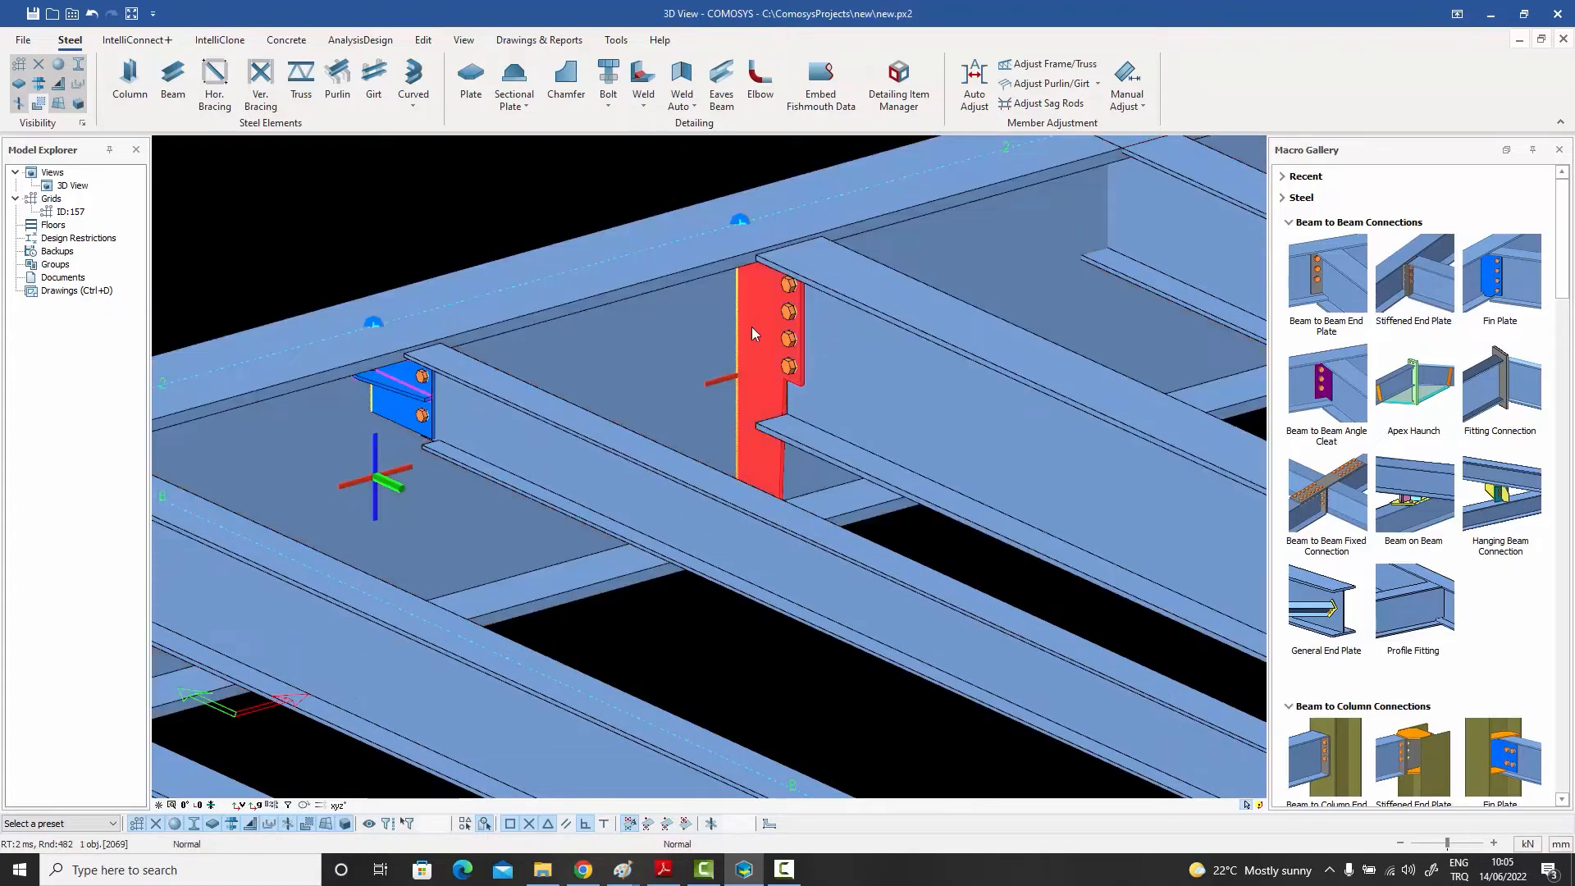
Load the IPE400 macro preset into the newly created four-bolt fin plate connection and accept its properties
double_click(751, 327)
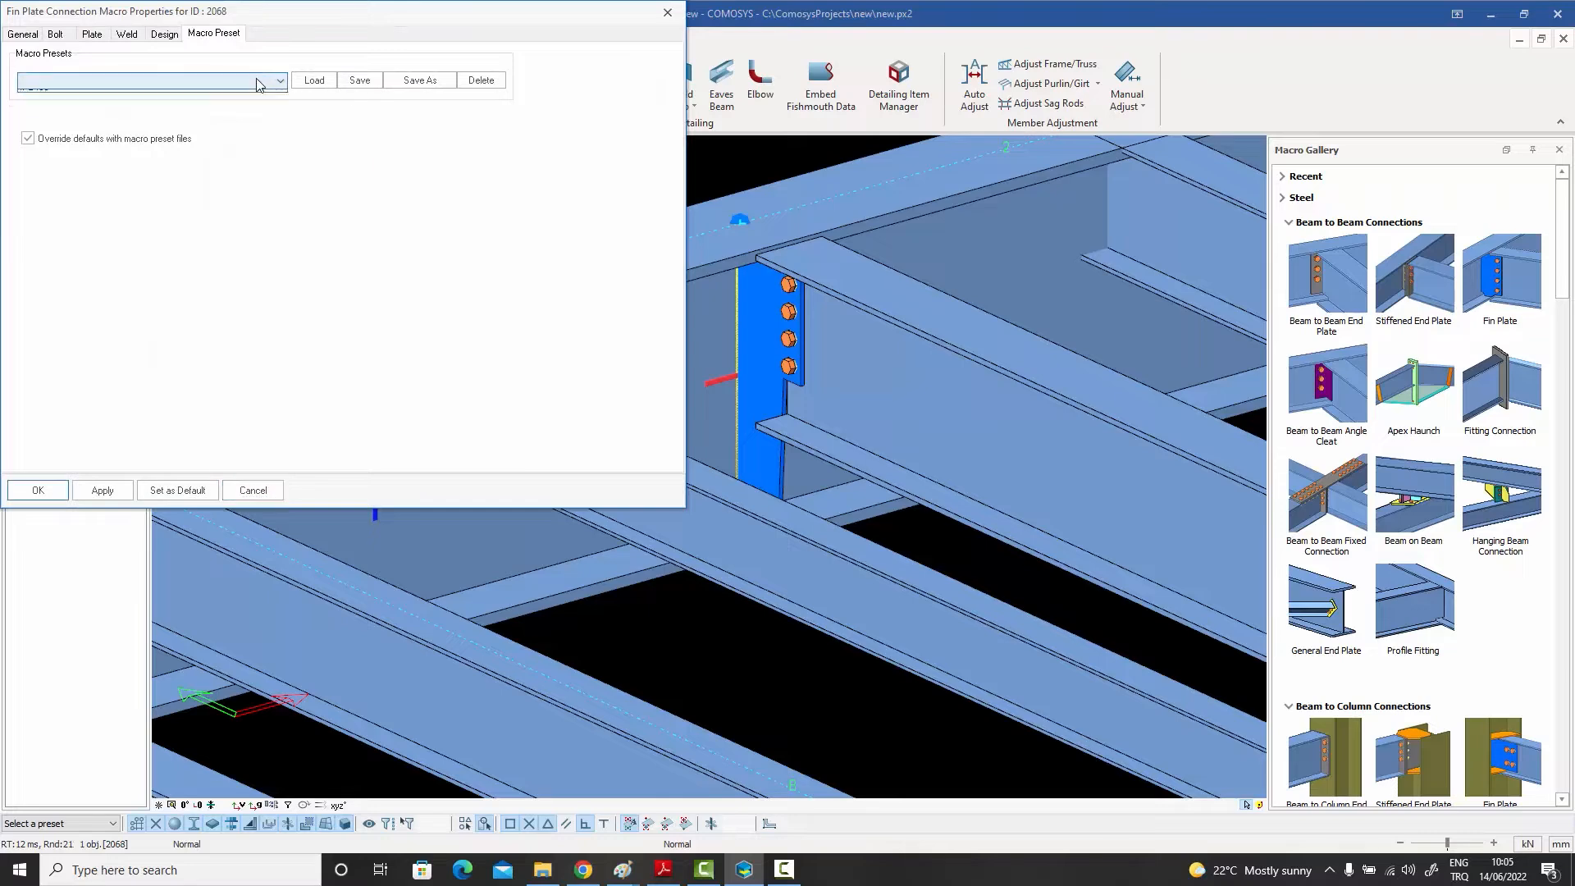
click(255, 81)
click(223, 117)
click(314, 81)
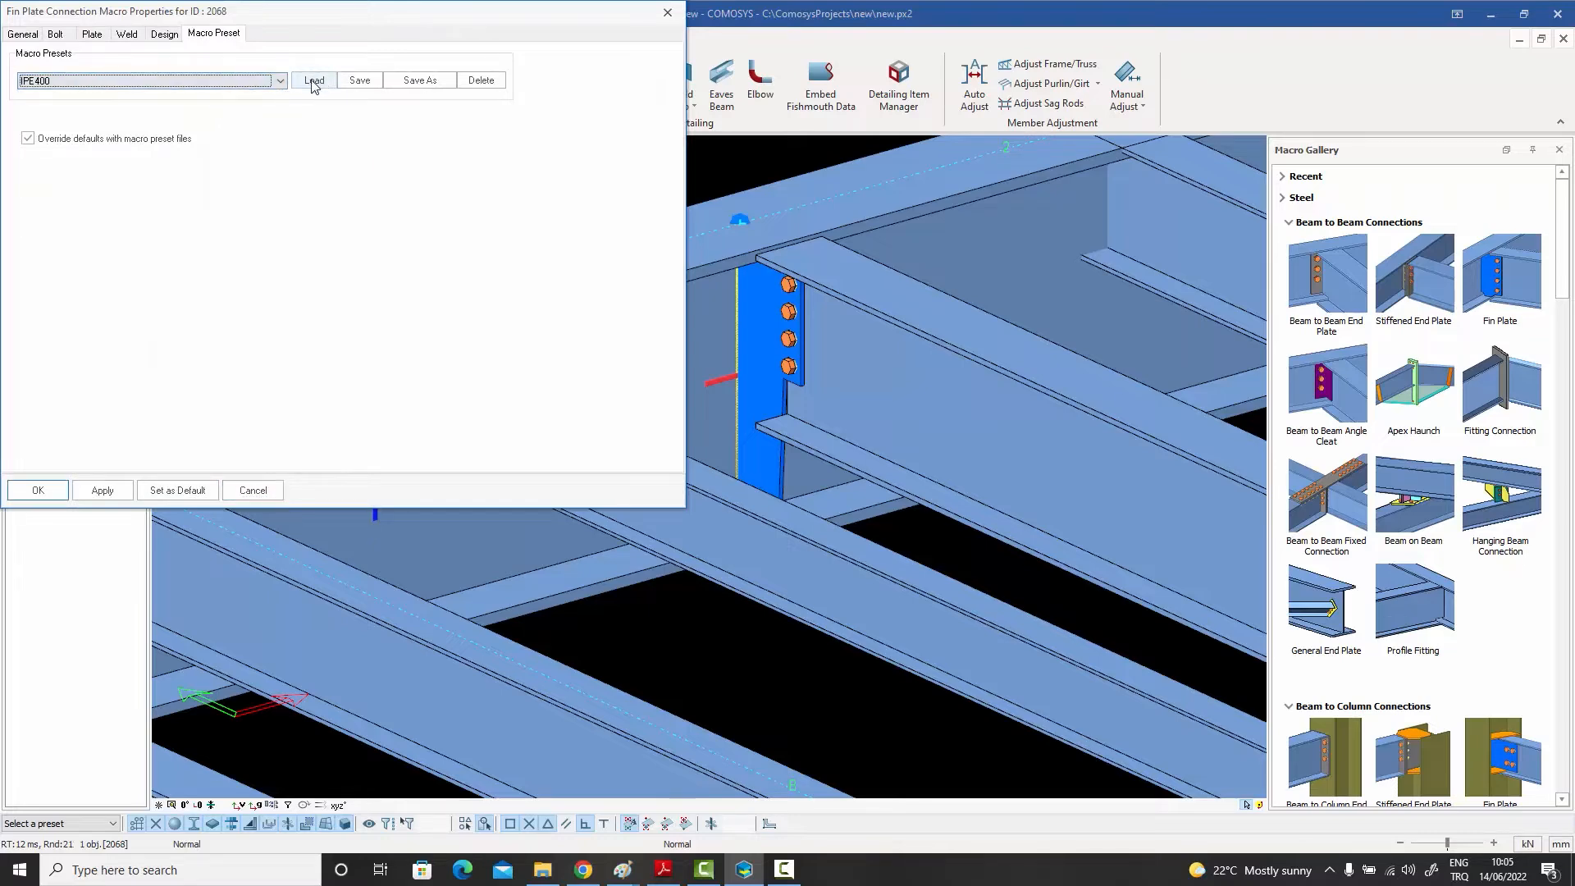
click(38, 490)
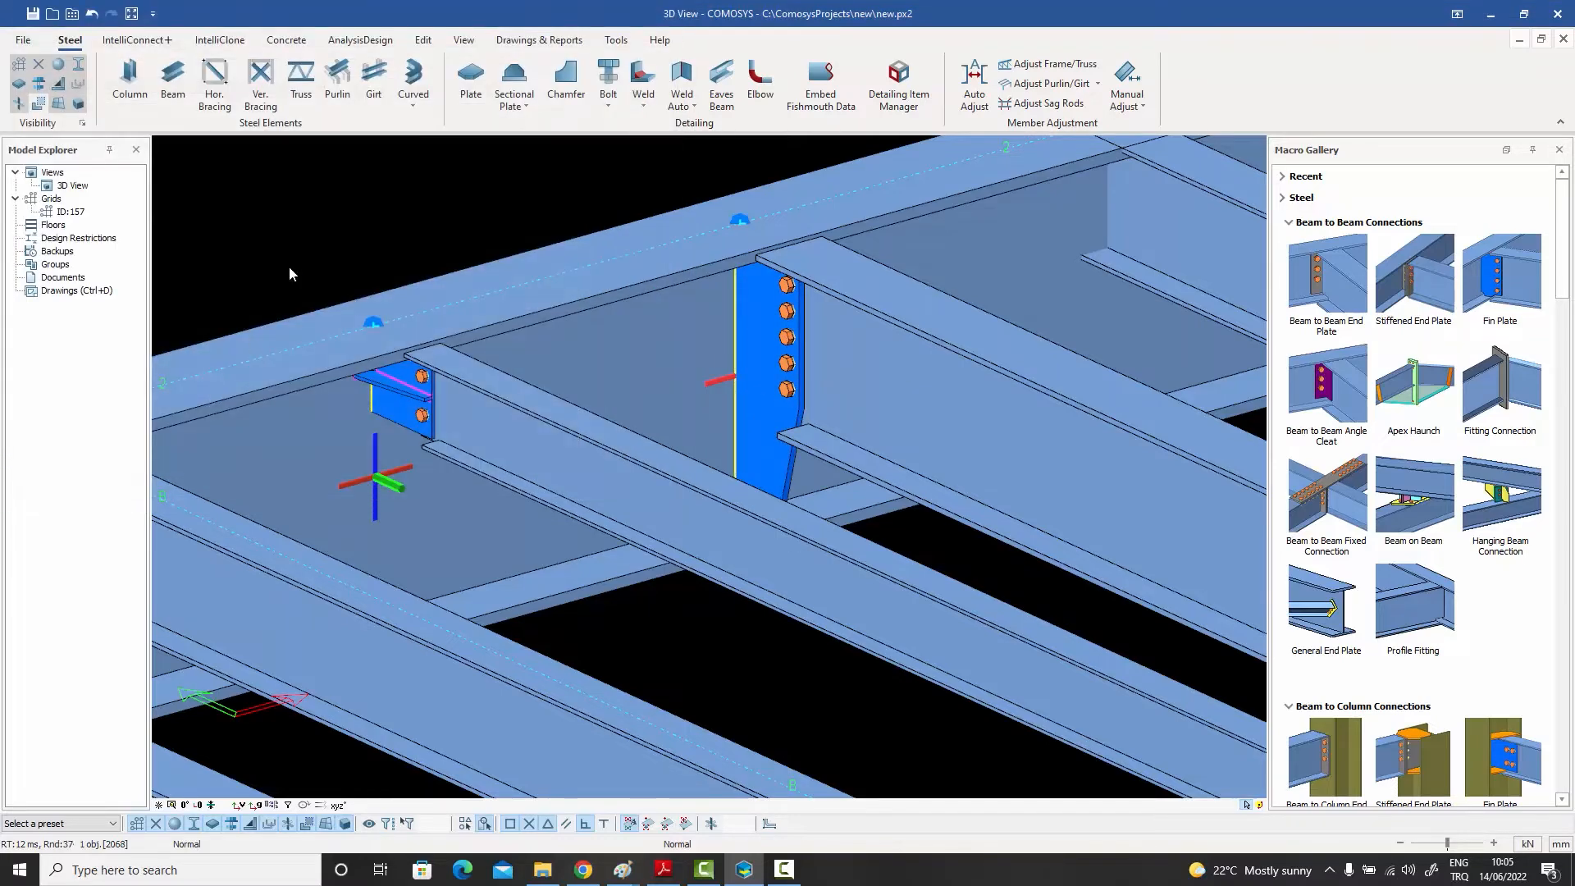
Review the preset list and the general, bolt and plate settings of the fin plate connection that uses the IPE400 preset
scroll(288, 266, down, 3)
middle_drag(604, 263, 869, 273)
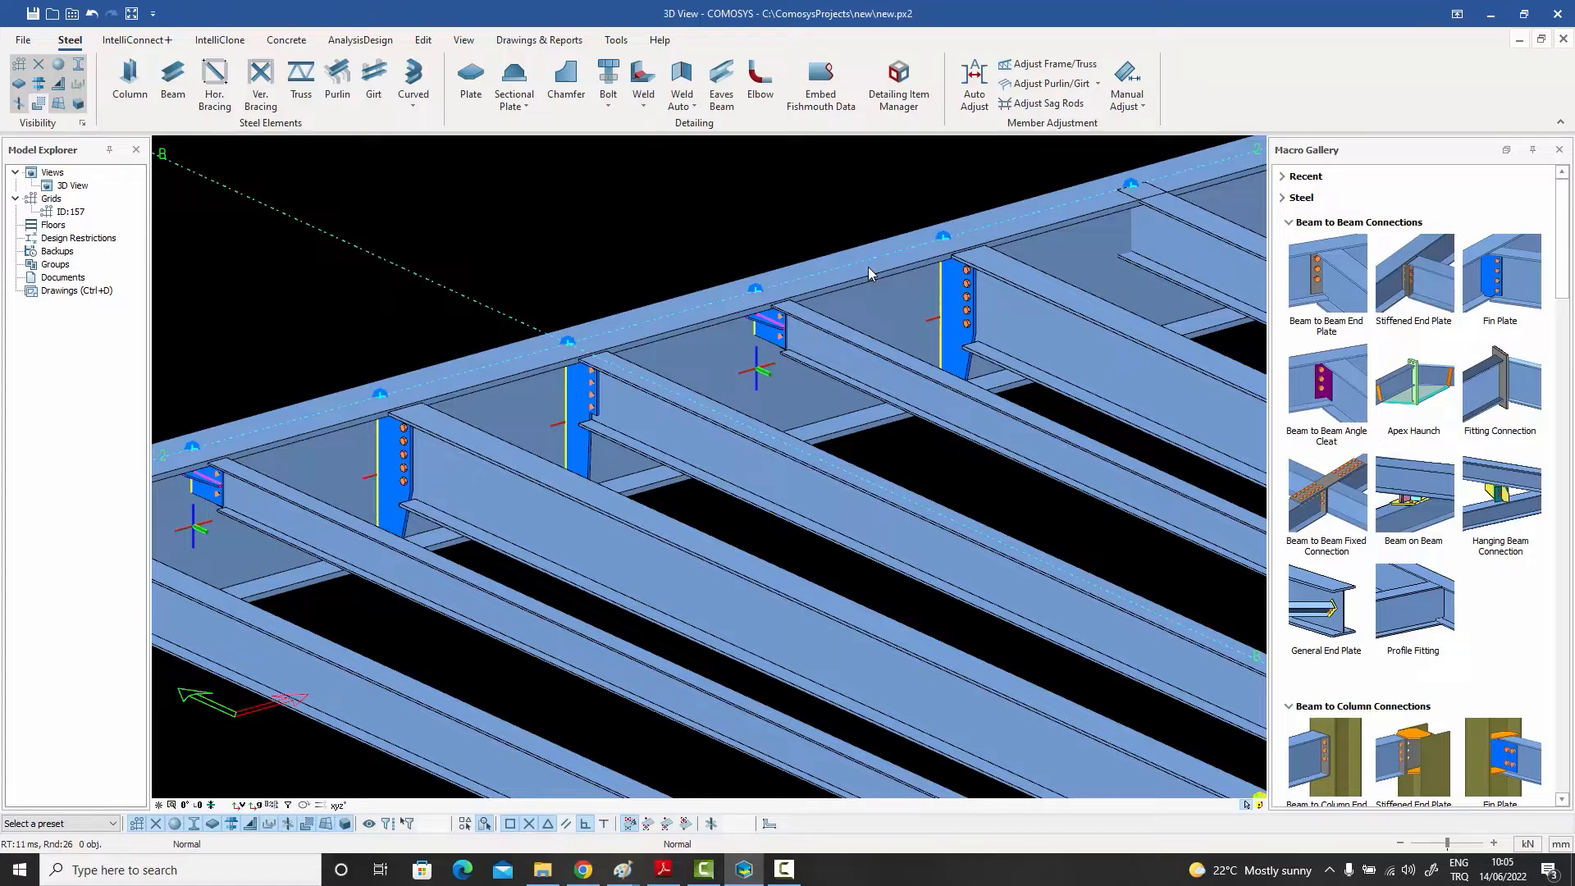
scroll(868, 268, up, 2)
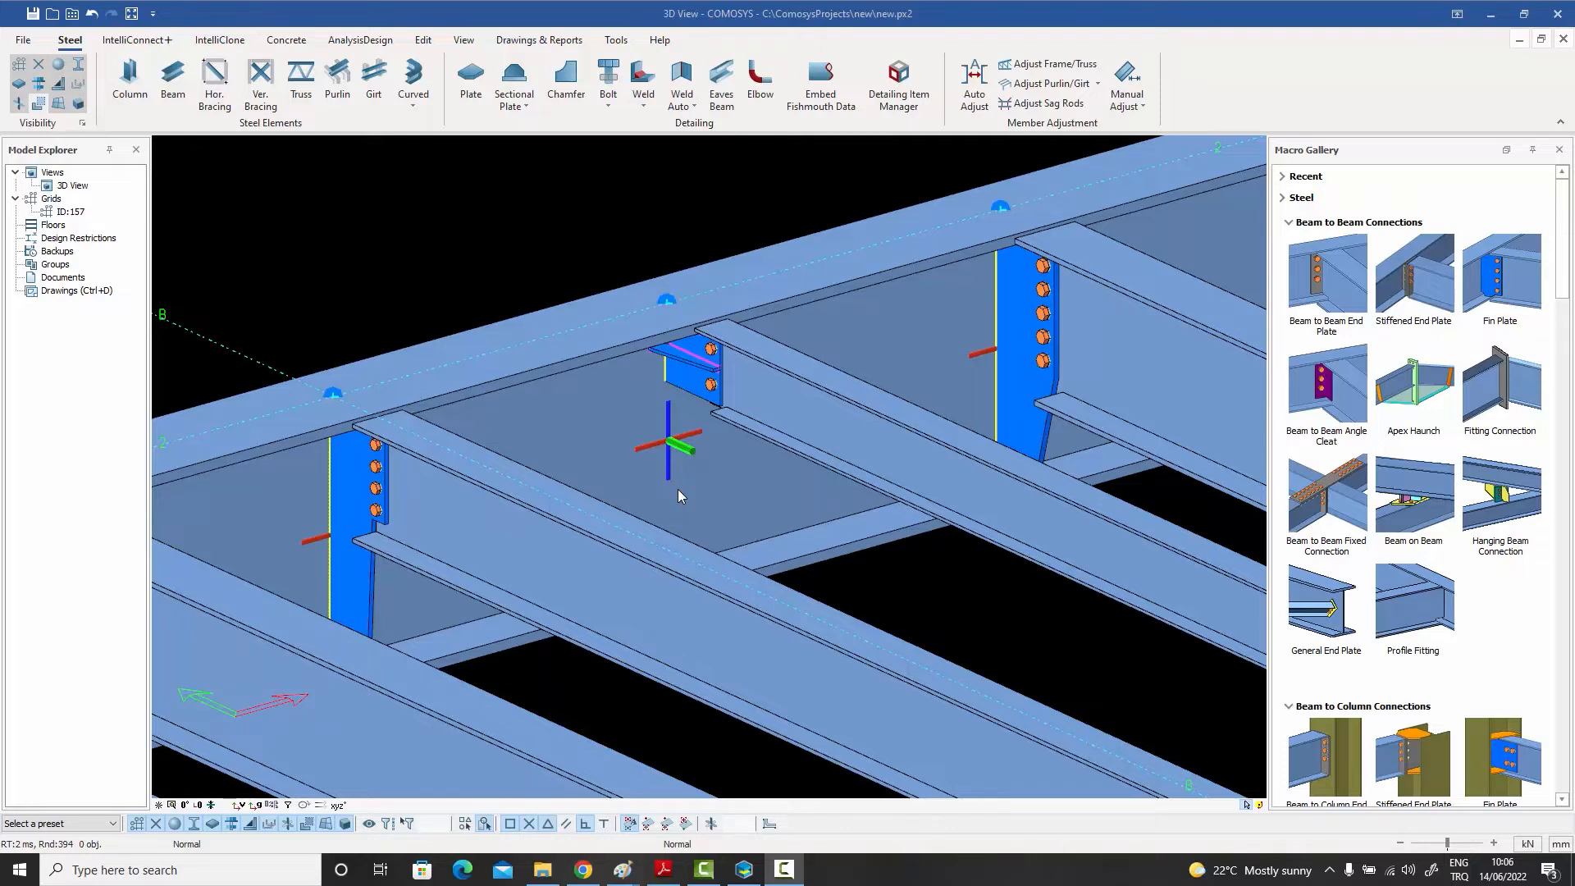
click(1013, 386)
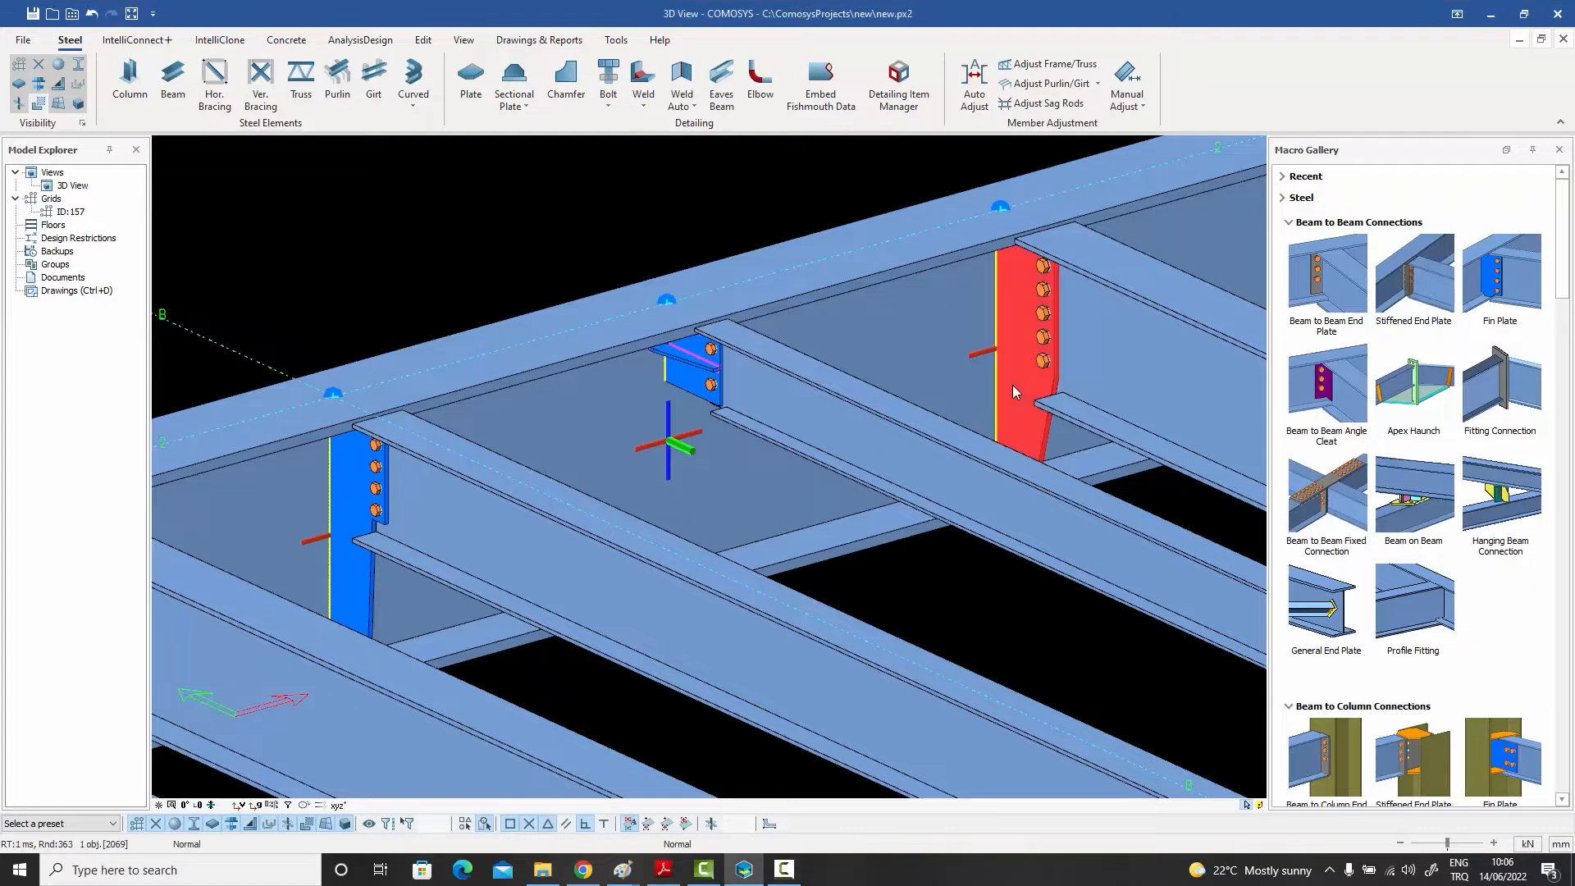
click(1012, 386)
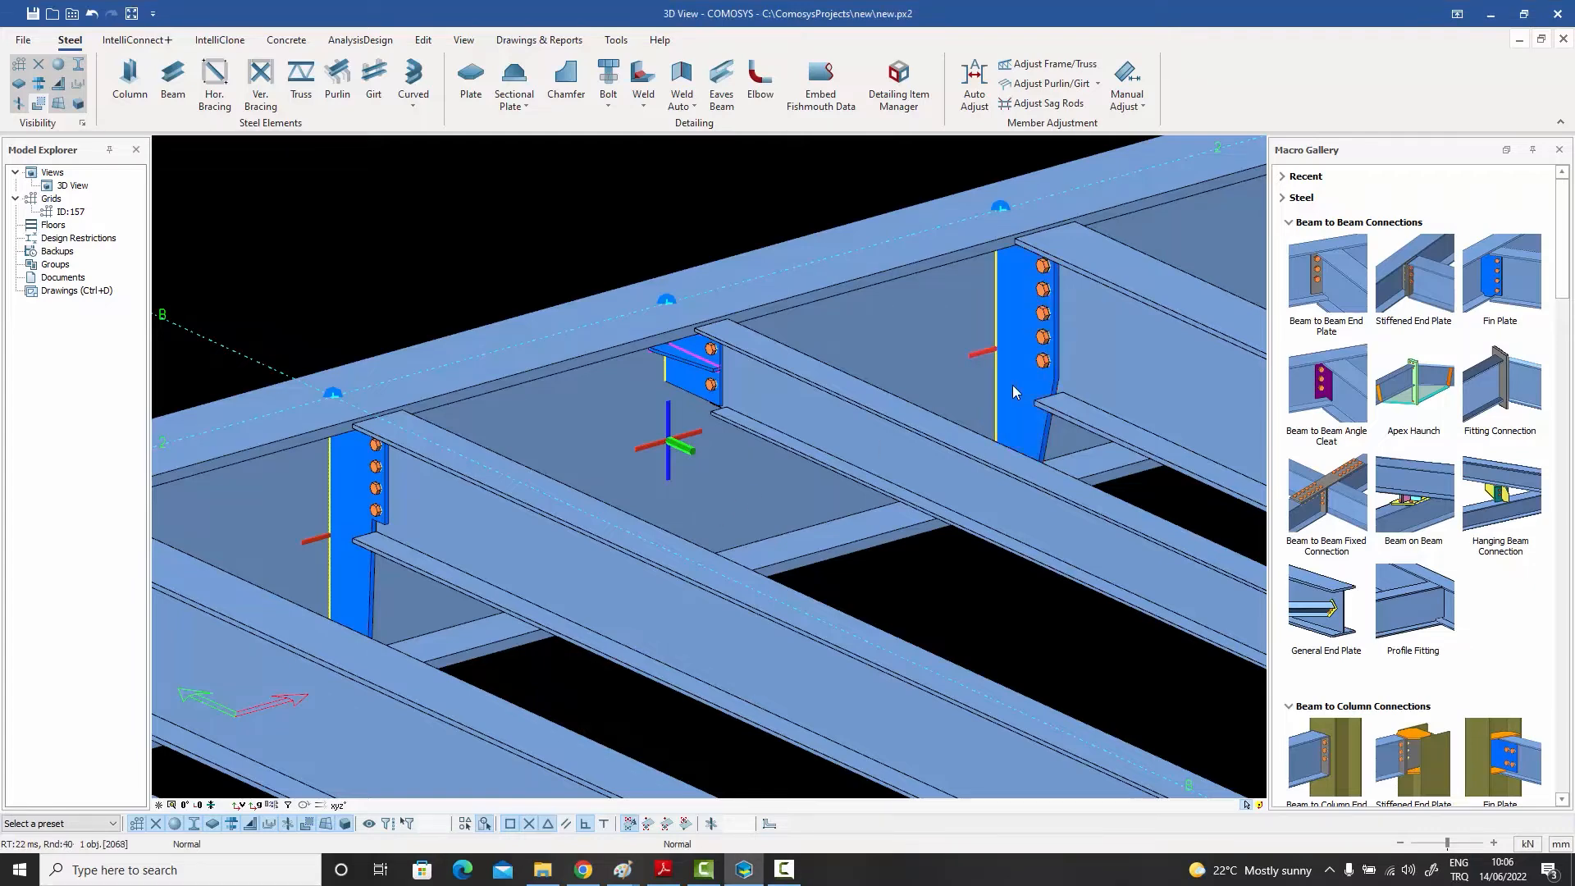
double_click(1013, 385)
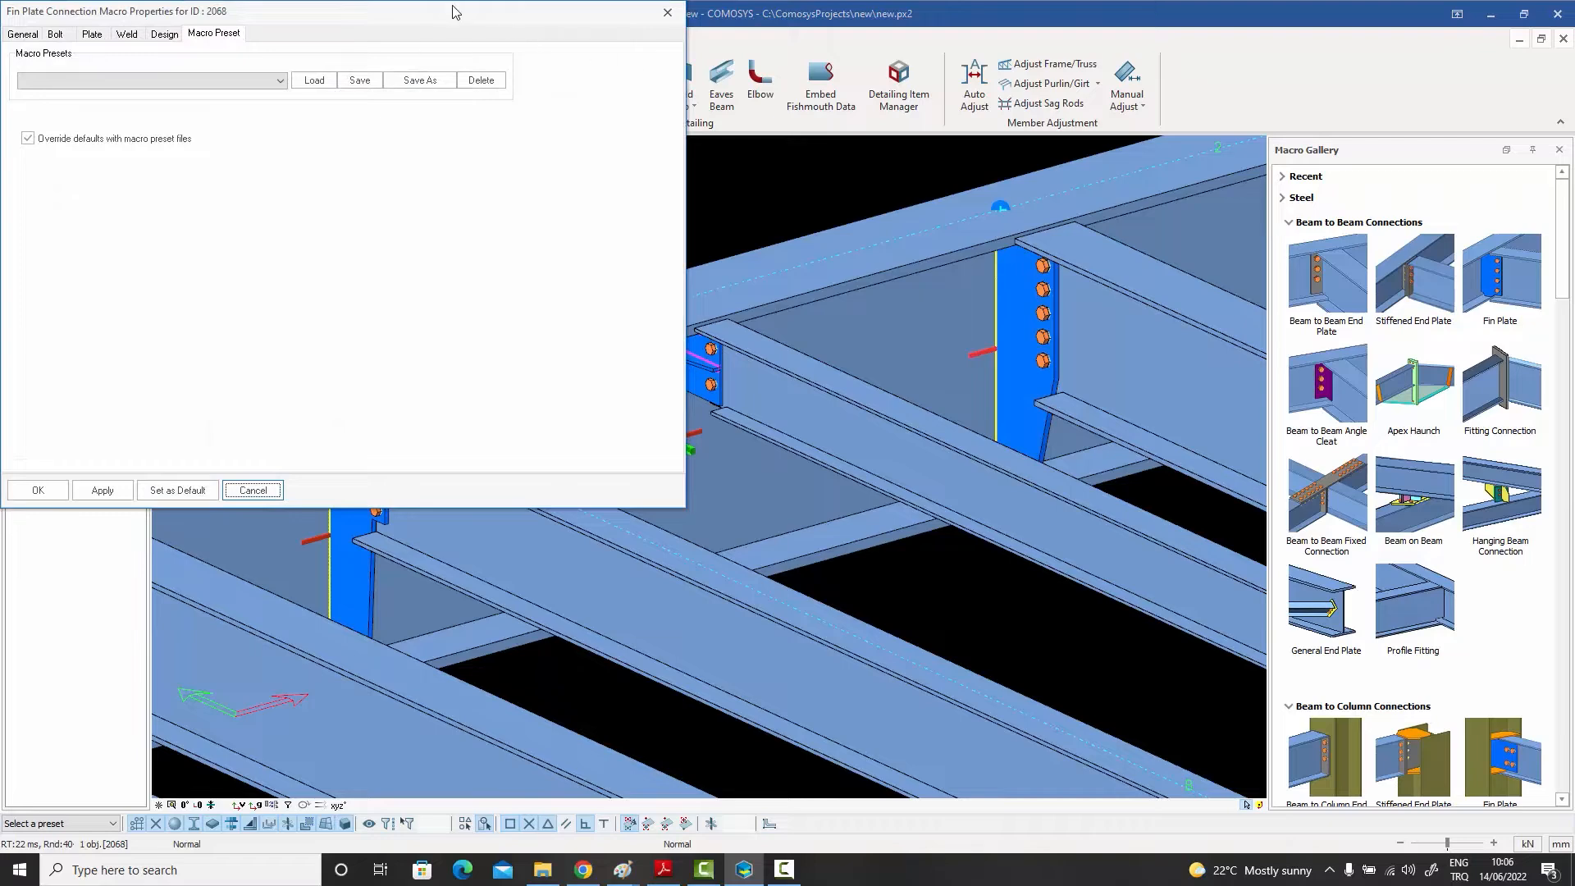
drag(521, 11, 1007, 87)
click(832, 157)
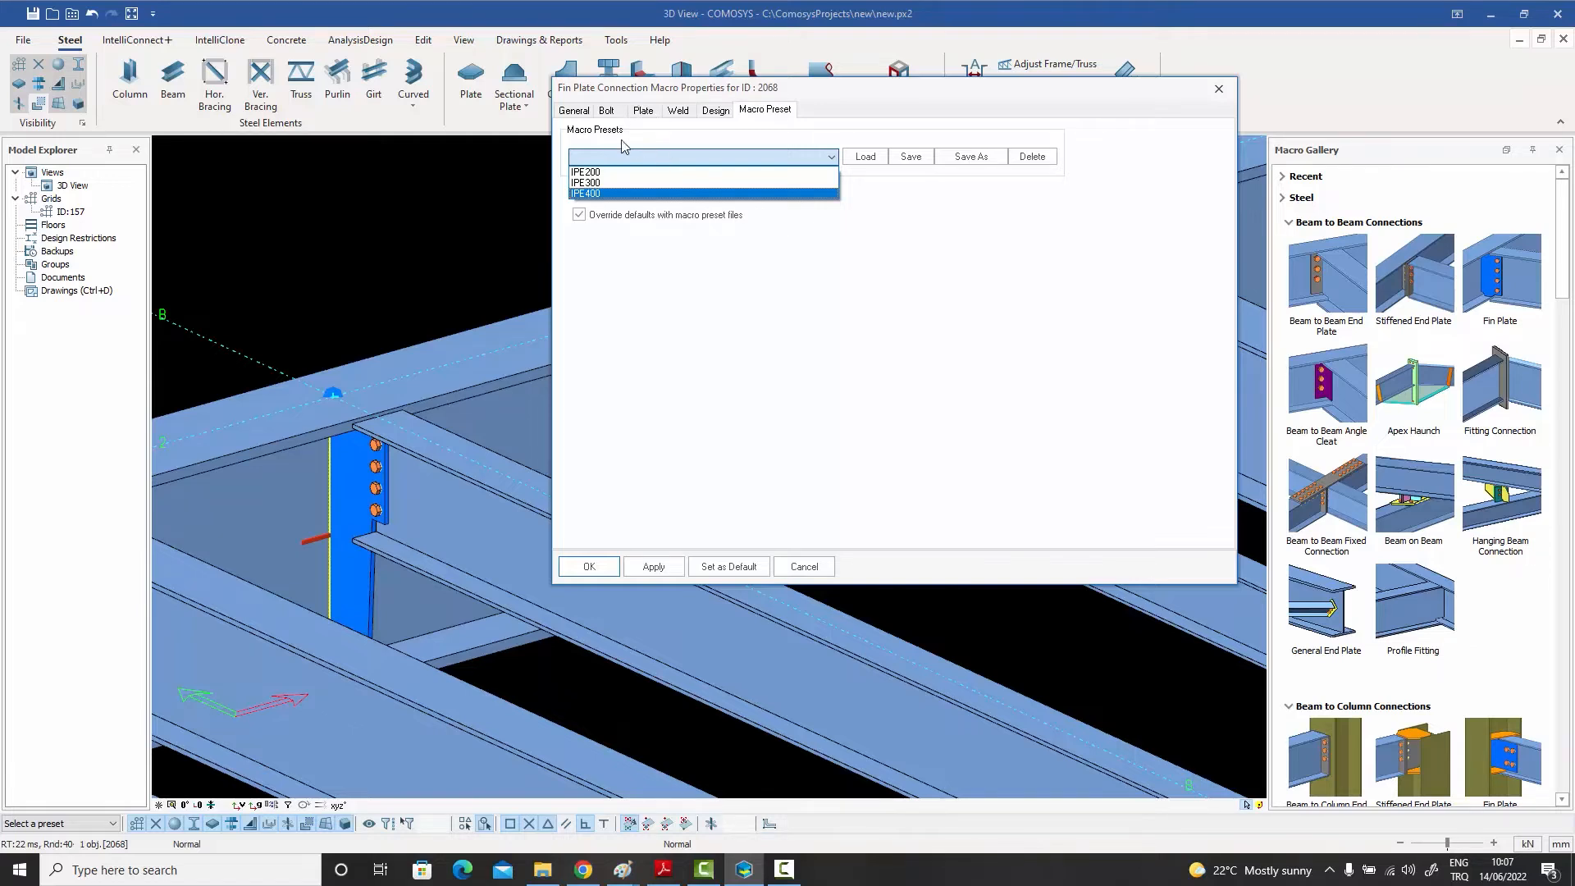
click(655, 159)
click(579, 112)
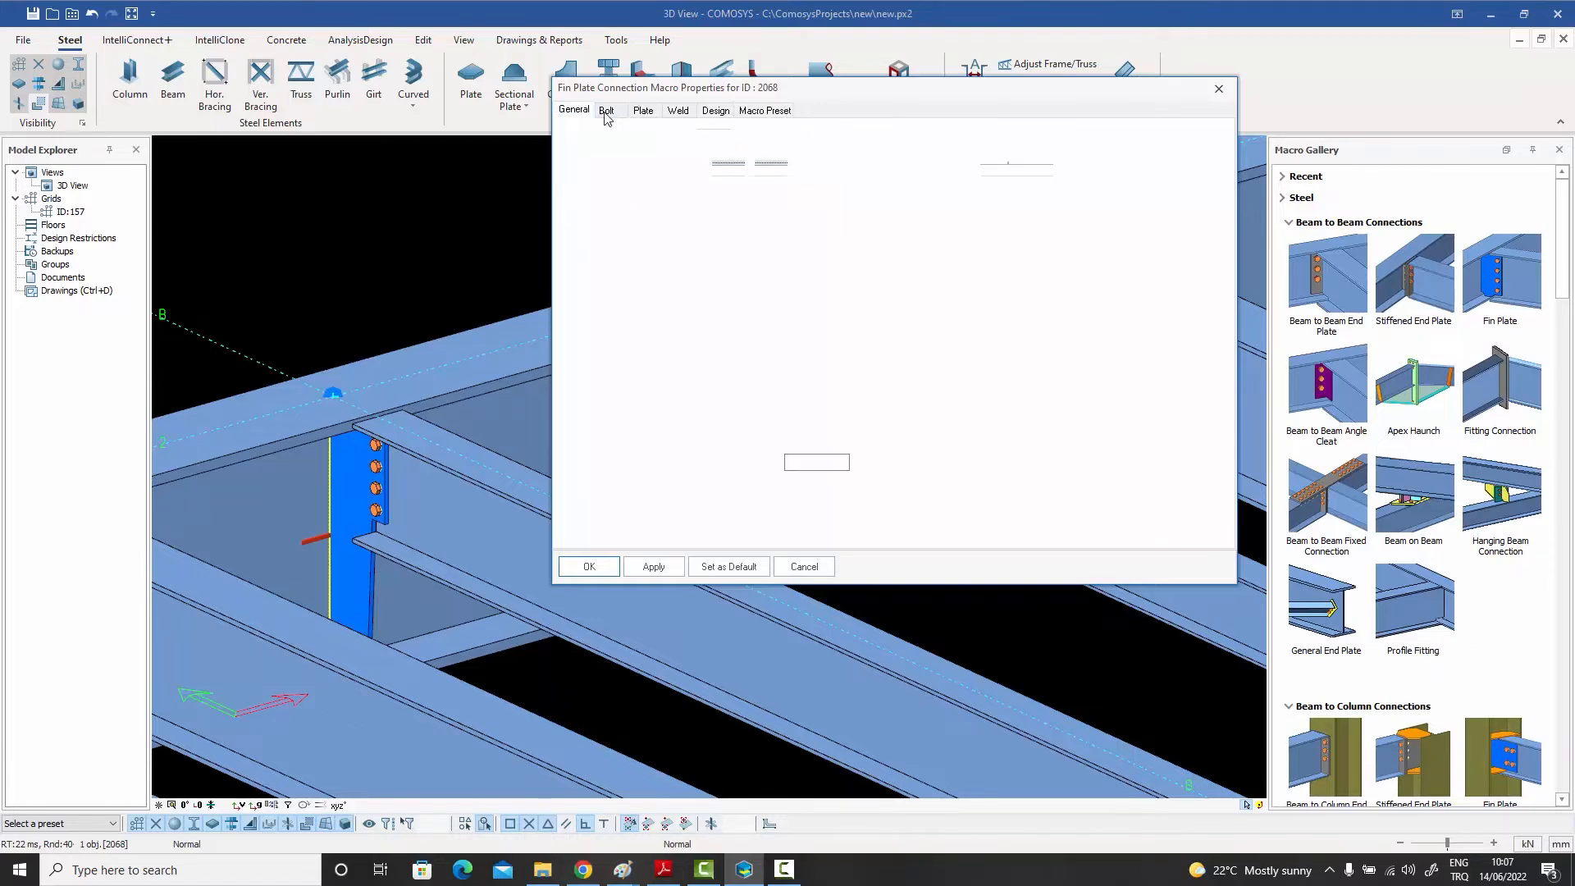
click(607, 111)
click(645, 111)
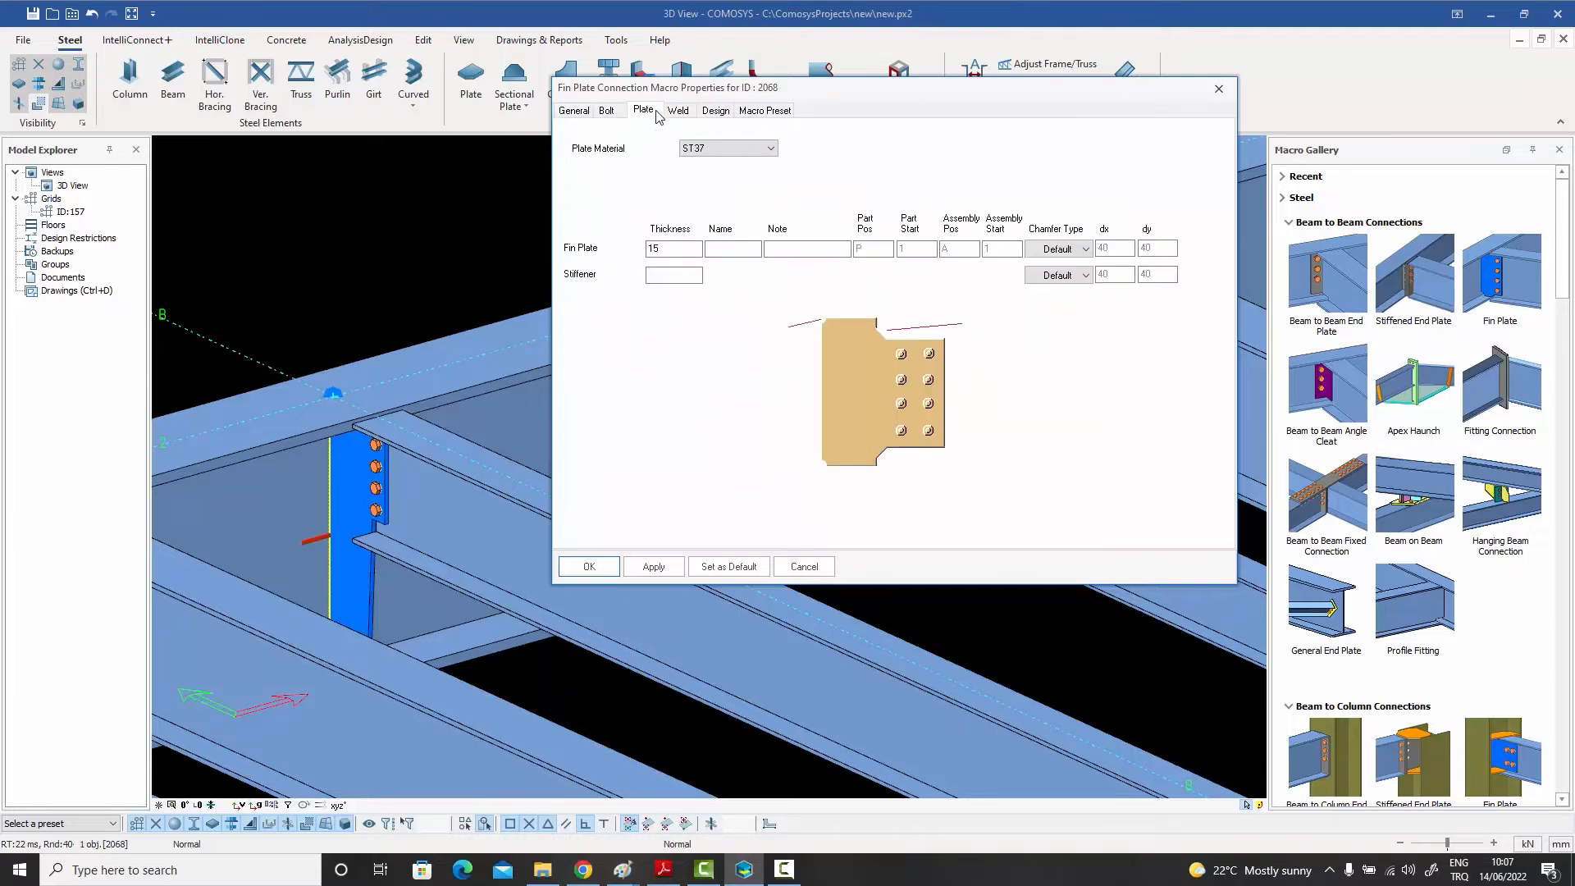
click(577, 112)
click(770, 111)
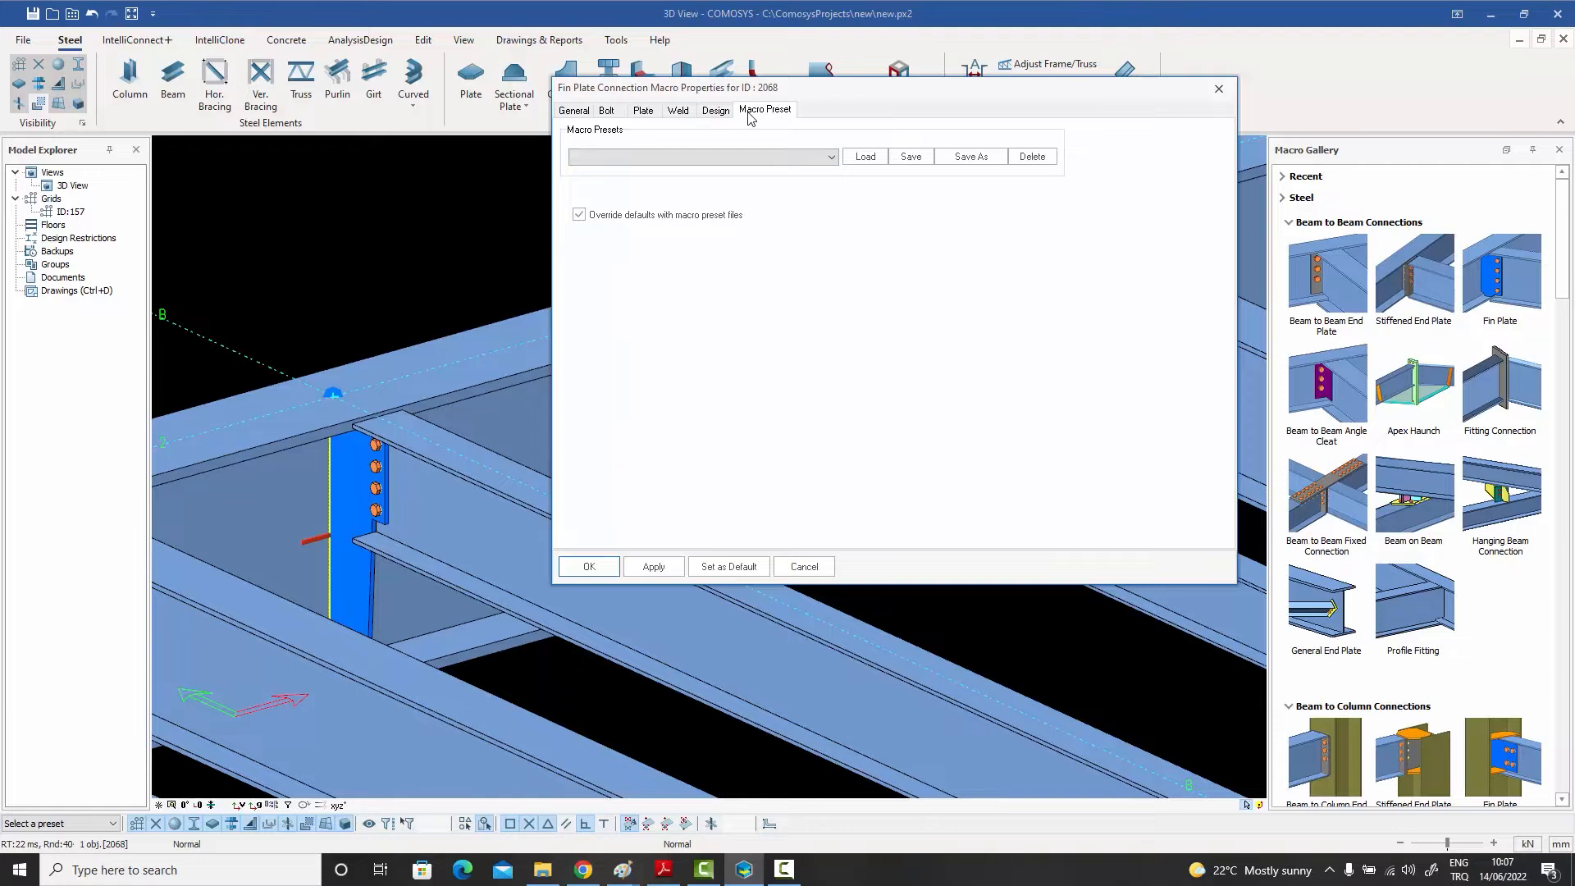
click(710, 163)
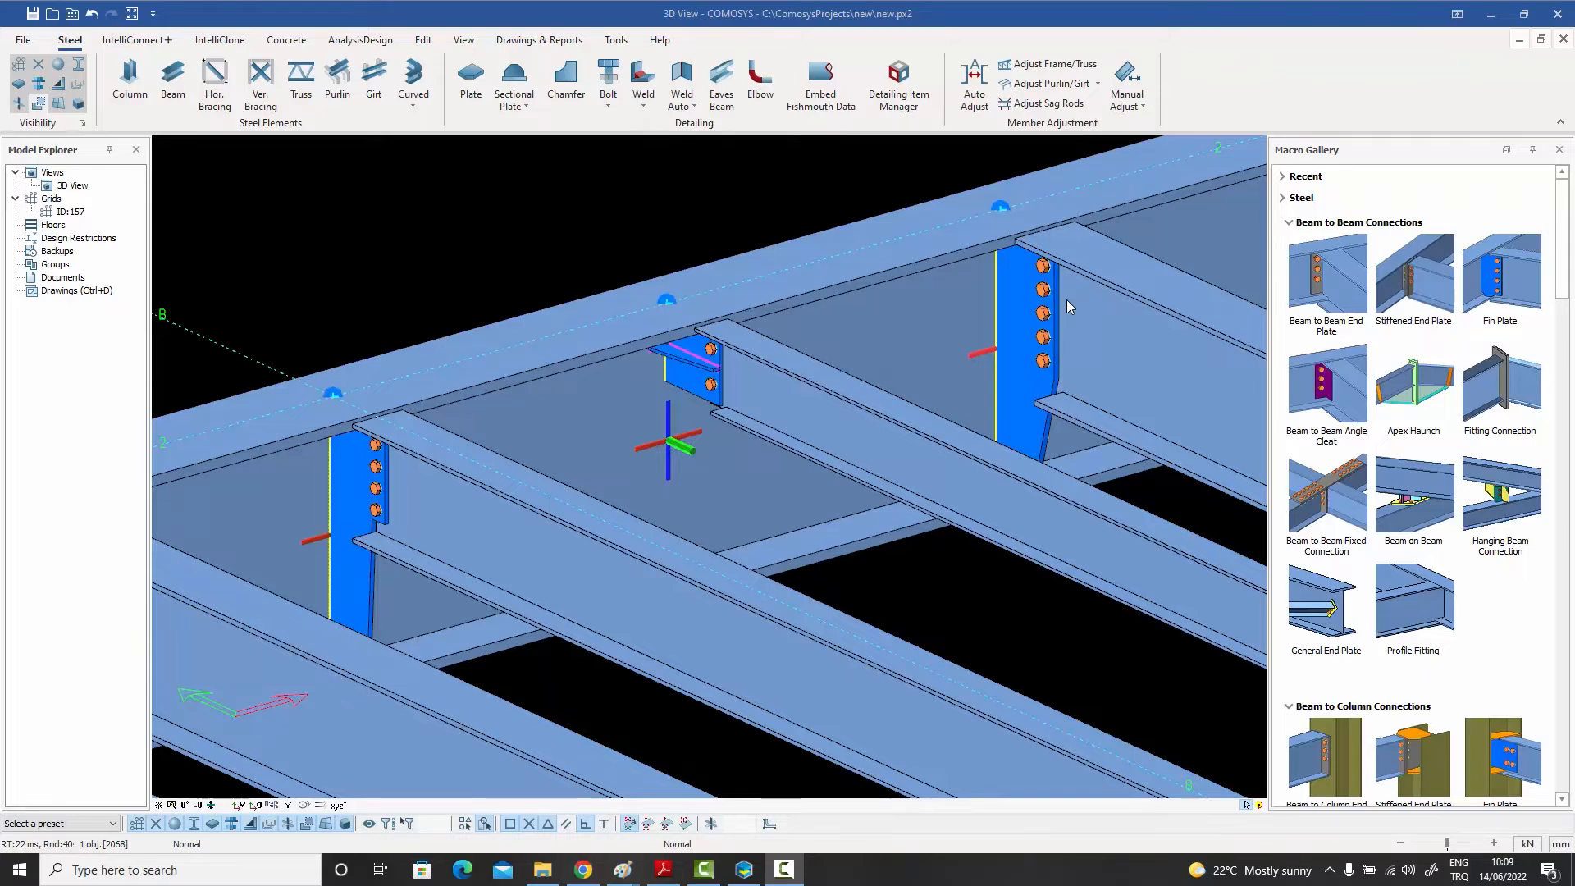
Reopen the five-bolt fin plate connection's properties, examine the available macro presets and close the properties without changes
click(1018, 308)
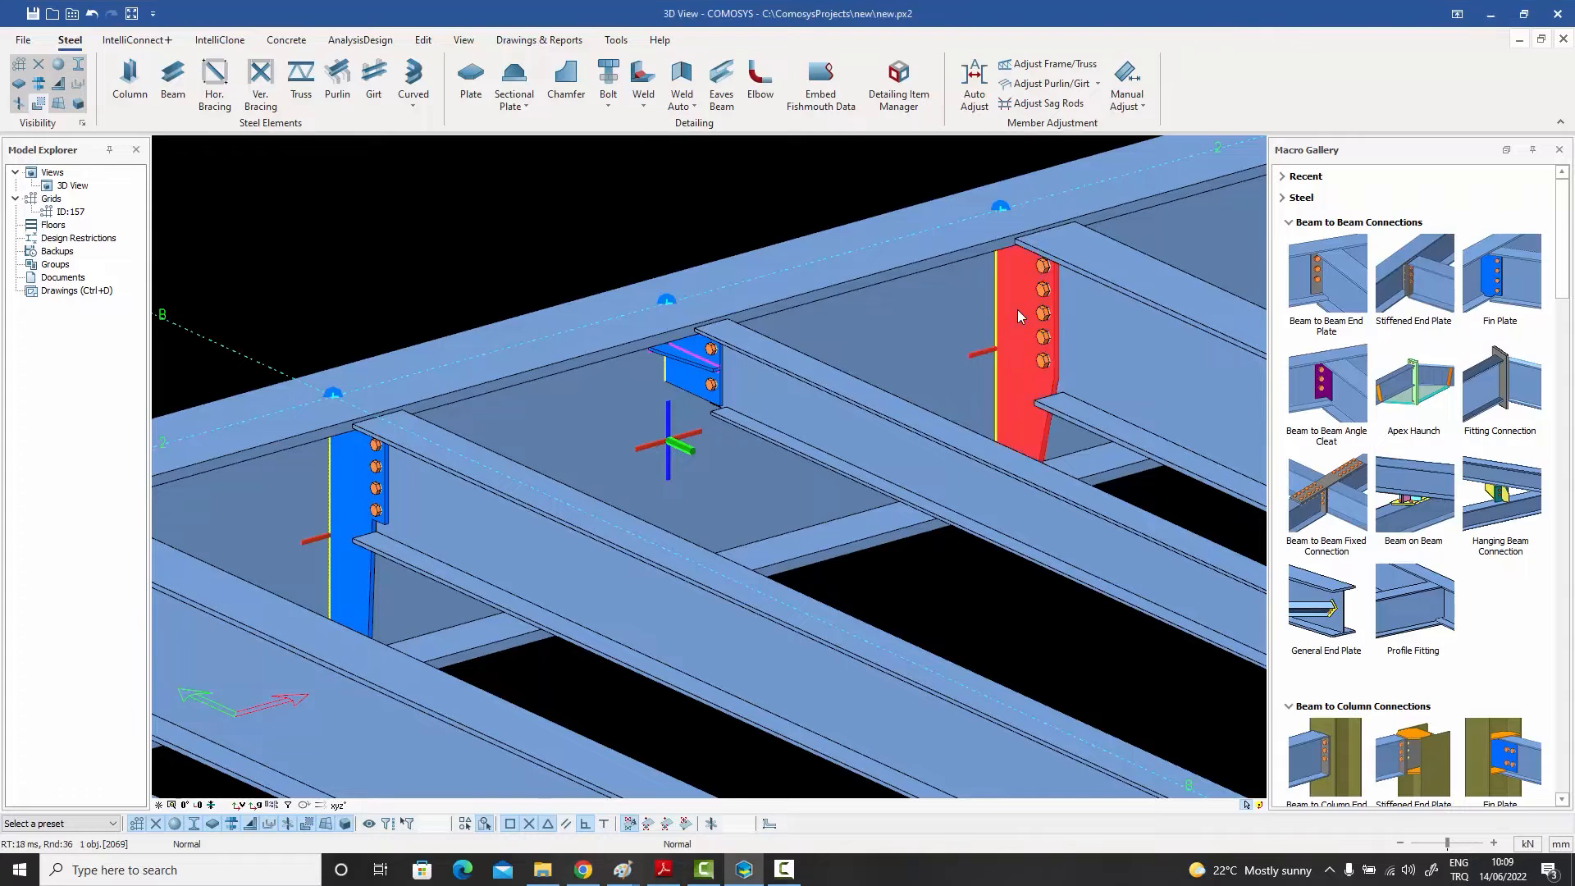
double_click(1017, 309)
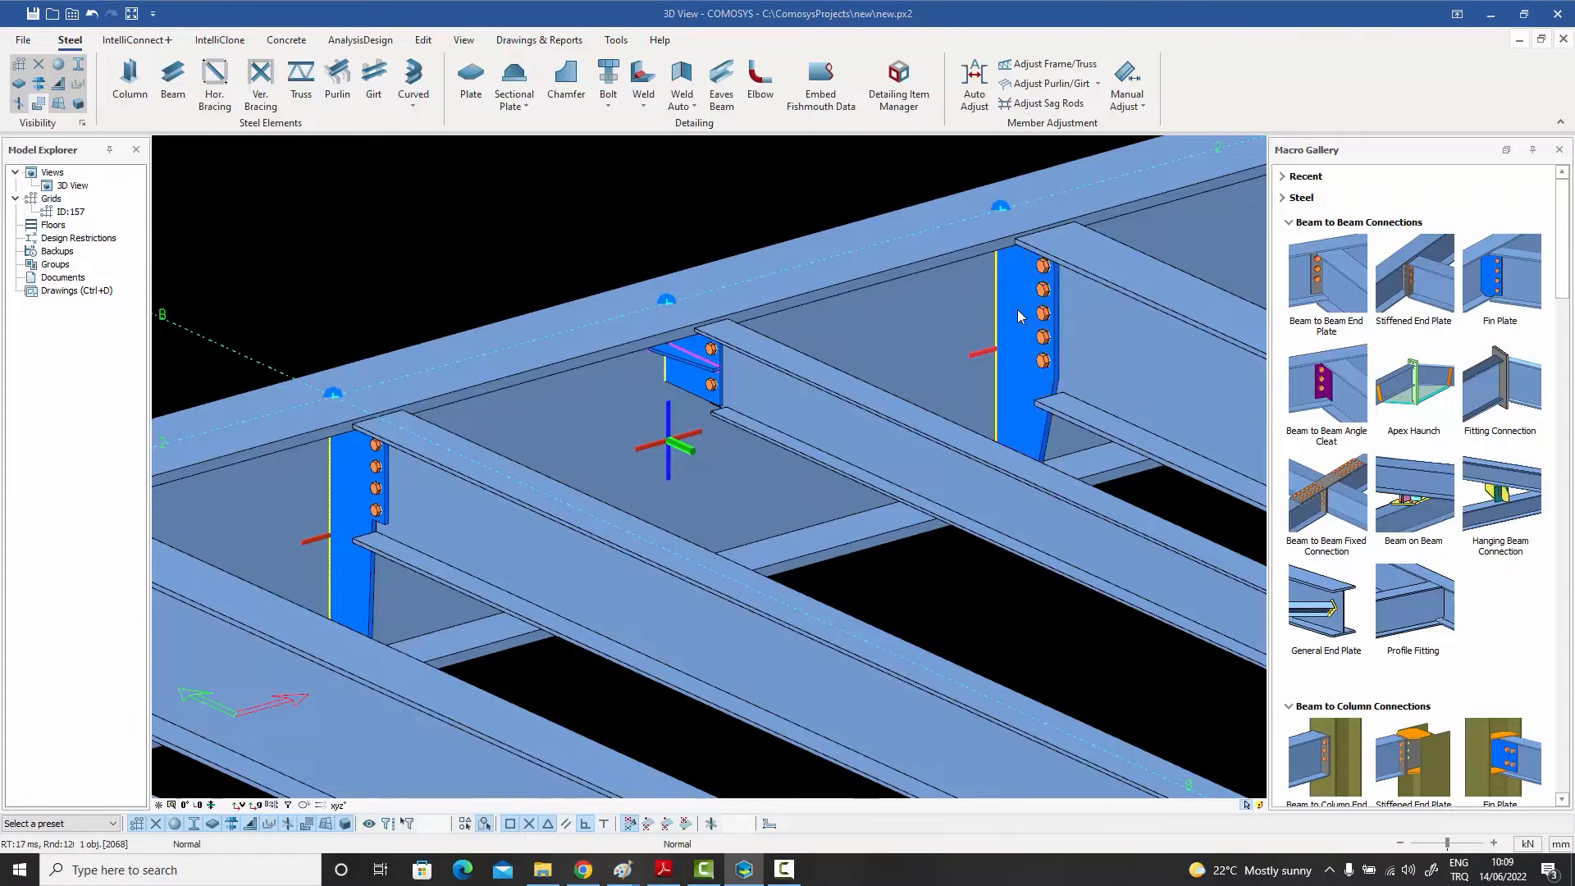
drag(190, 14, 409, 49)
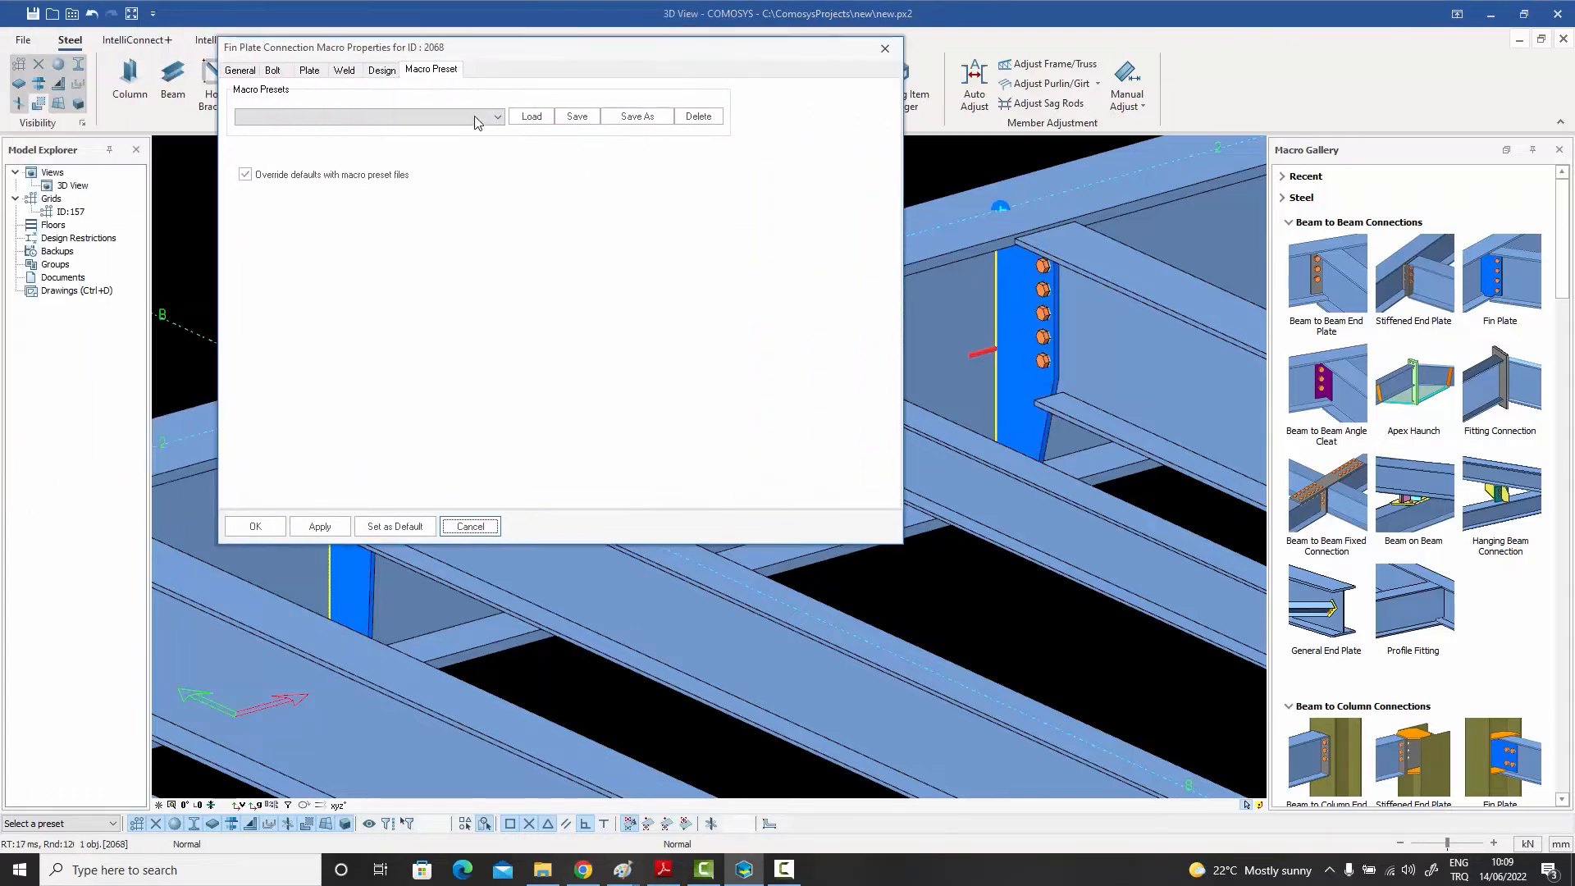
click(497, 116)
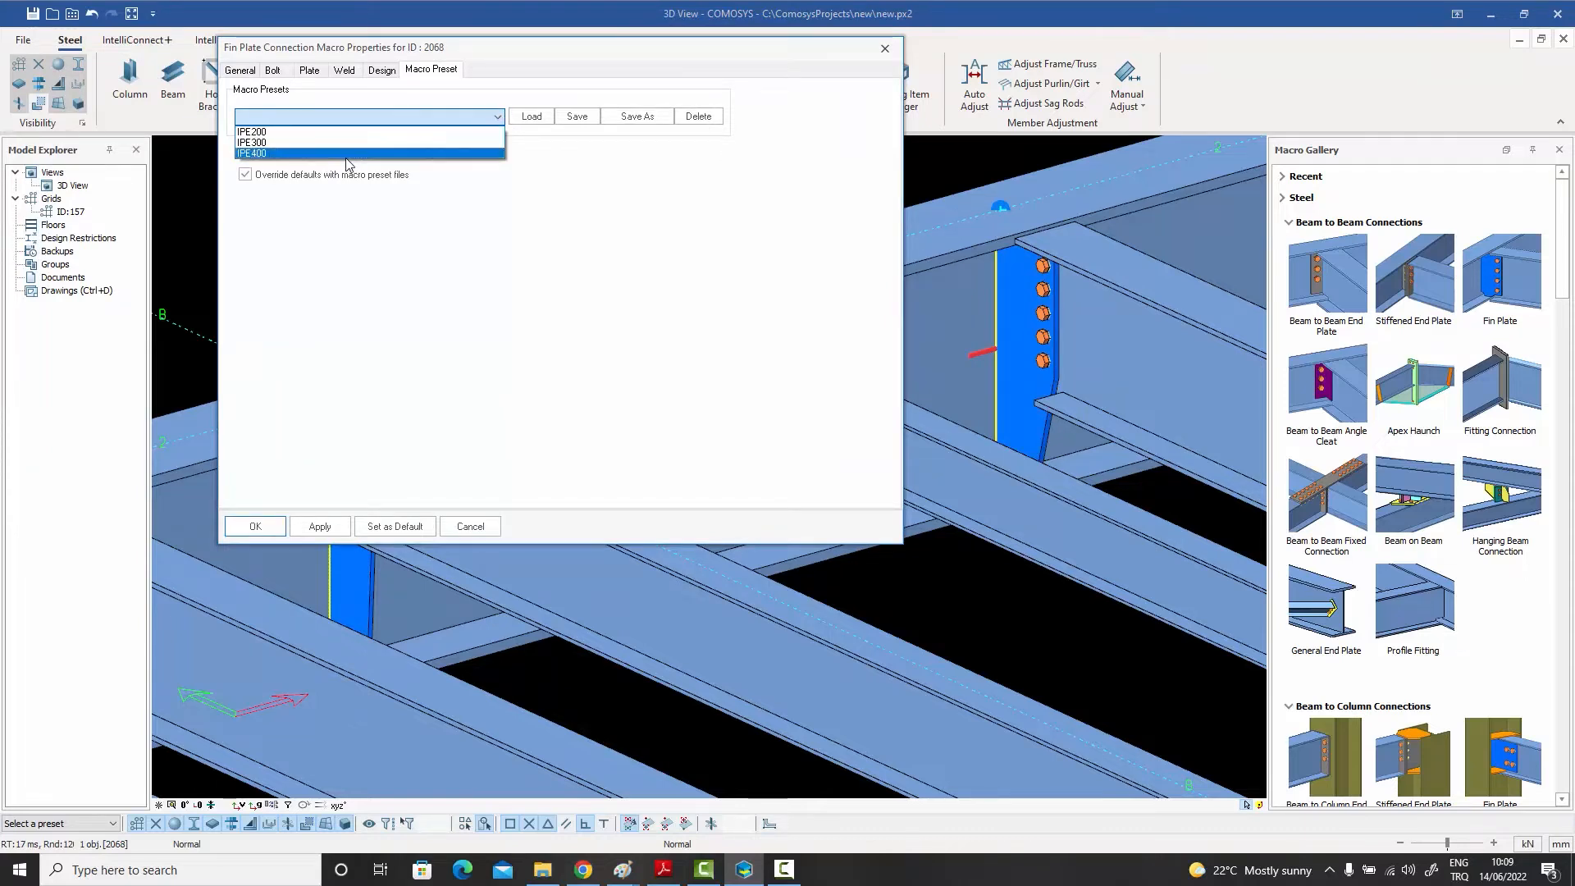
click(571, 189)
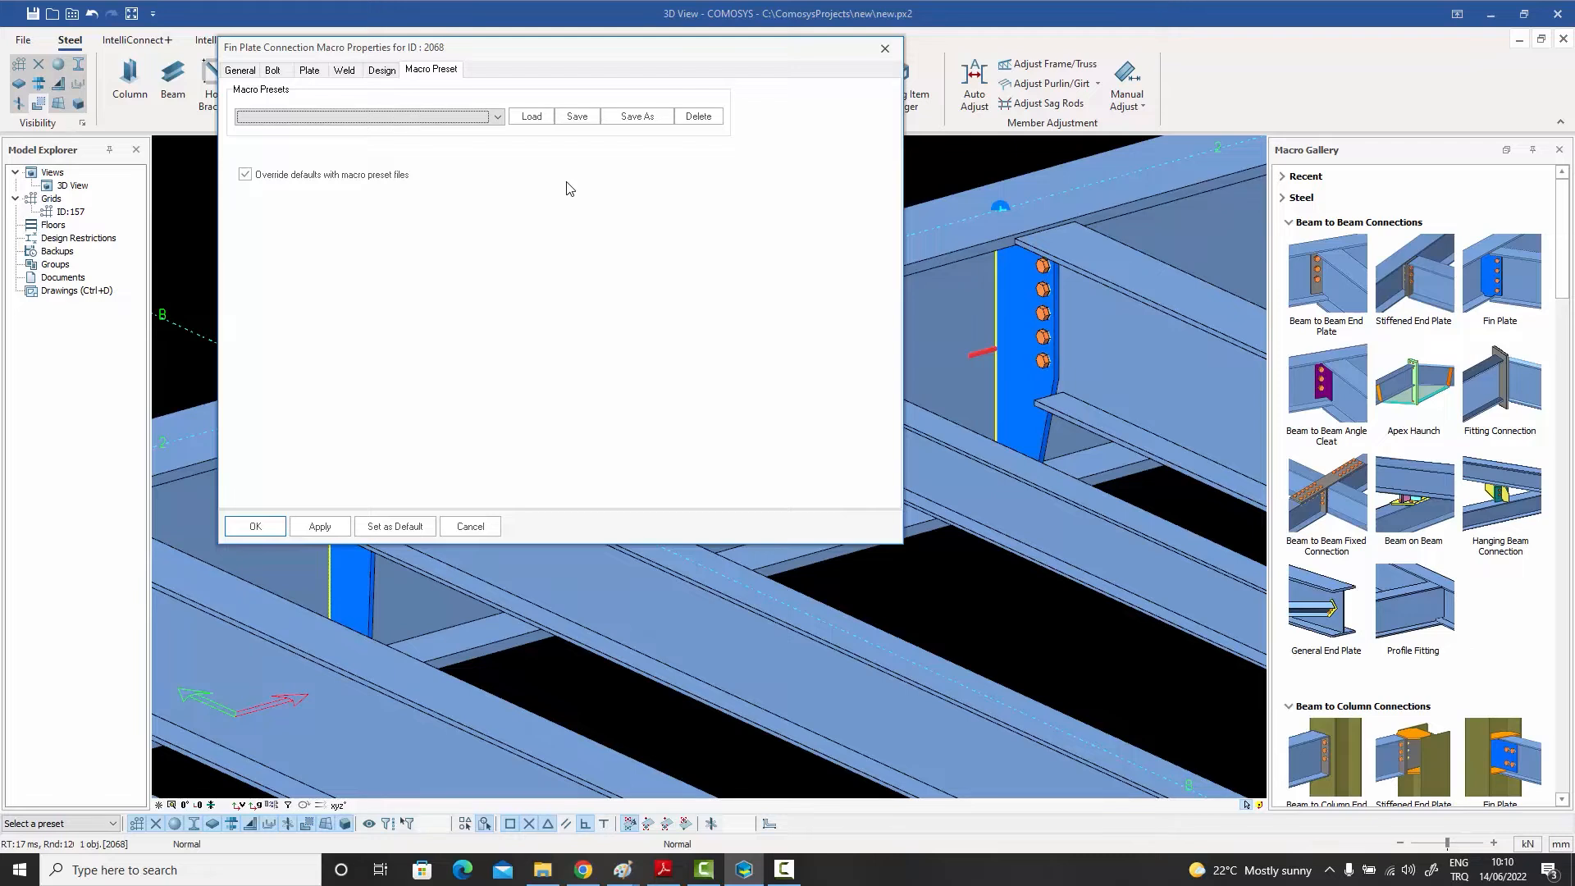
click(498, 117)
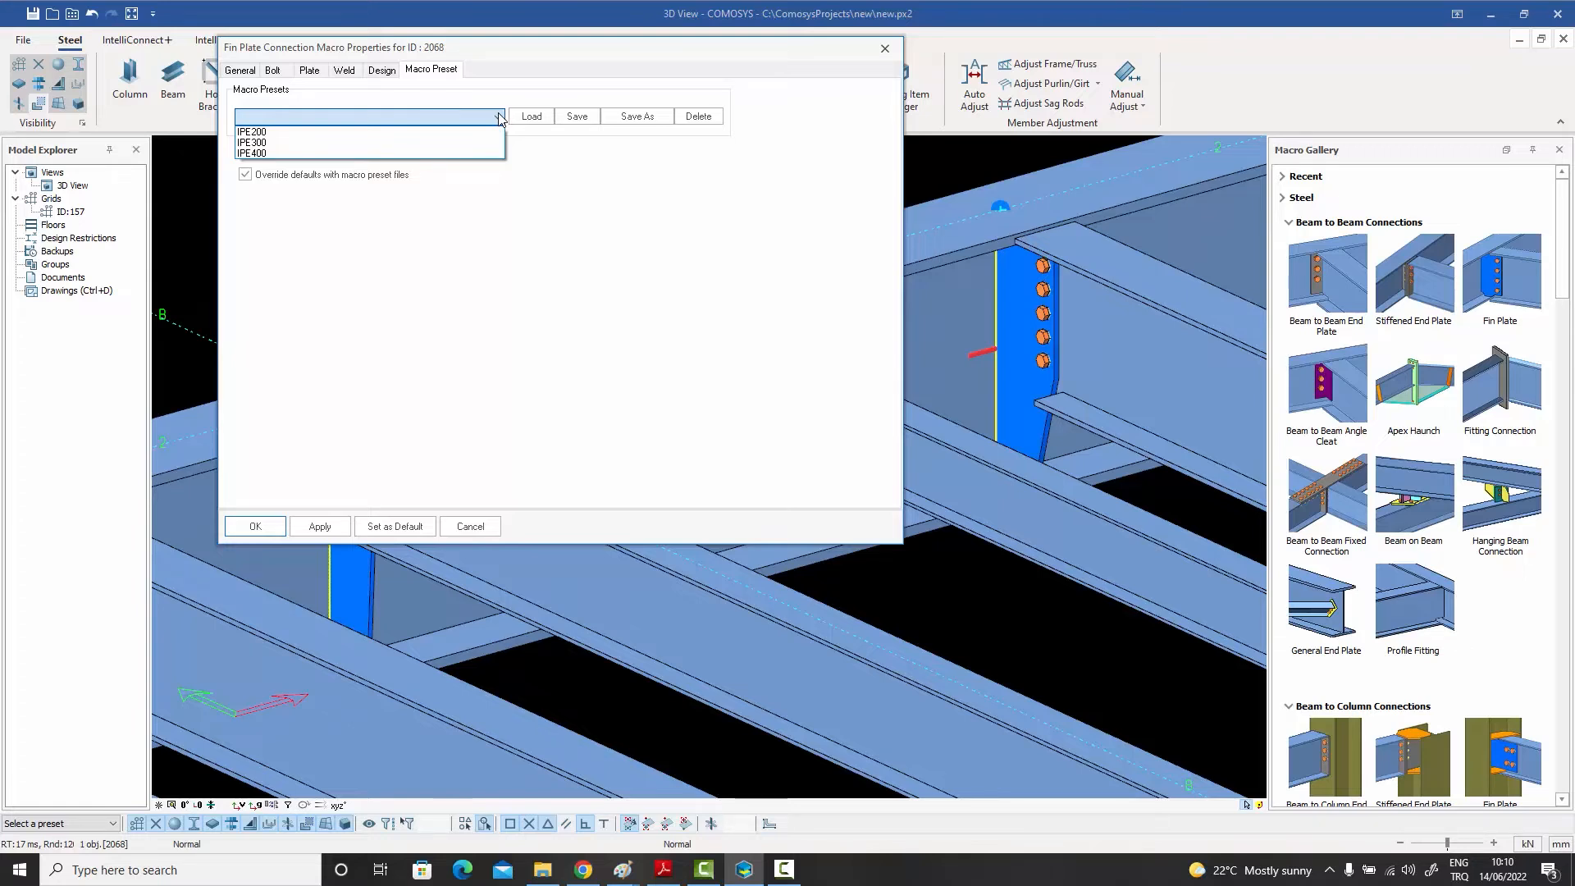
click(501, 119)
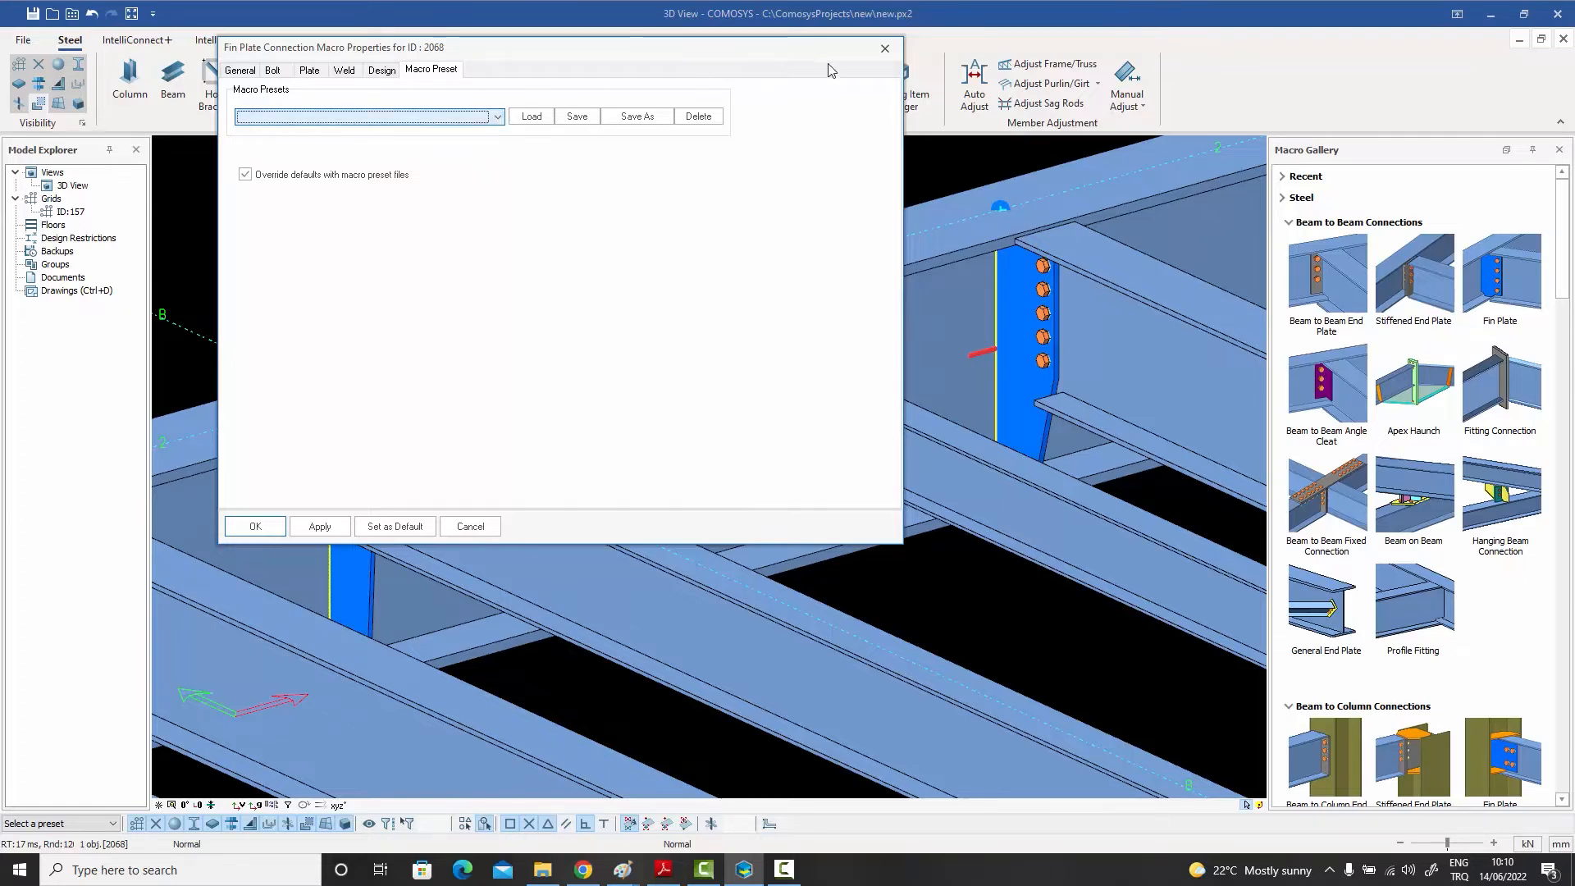
click(887, 49)
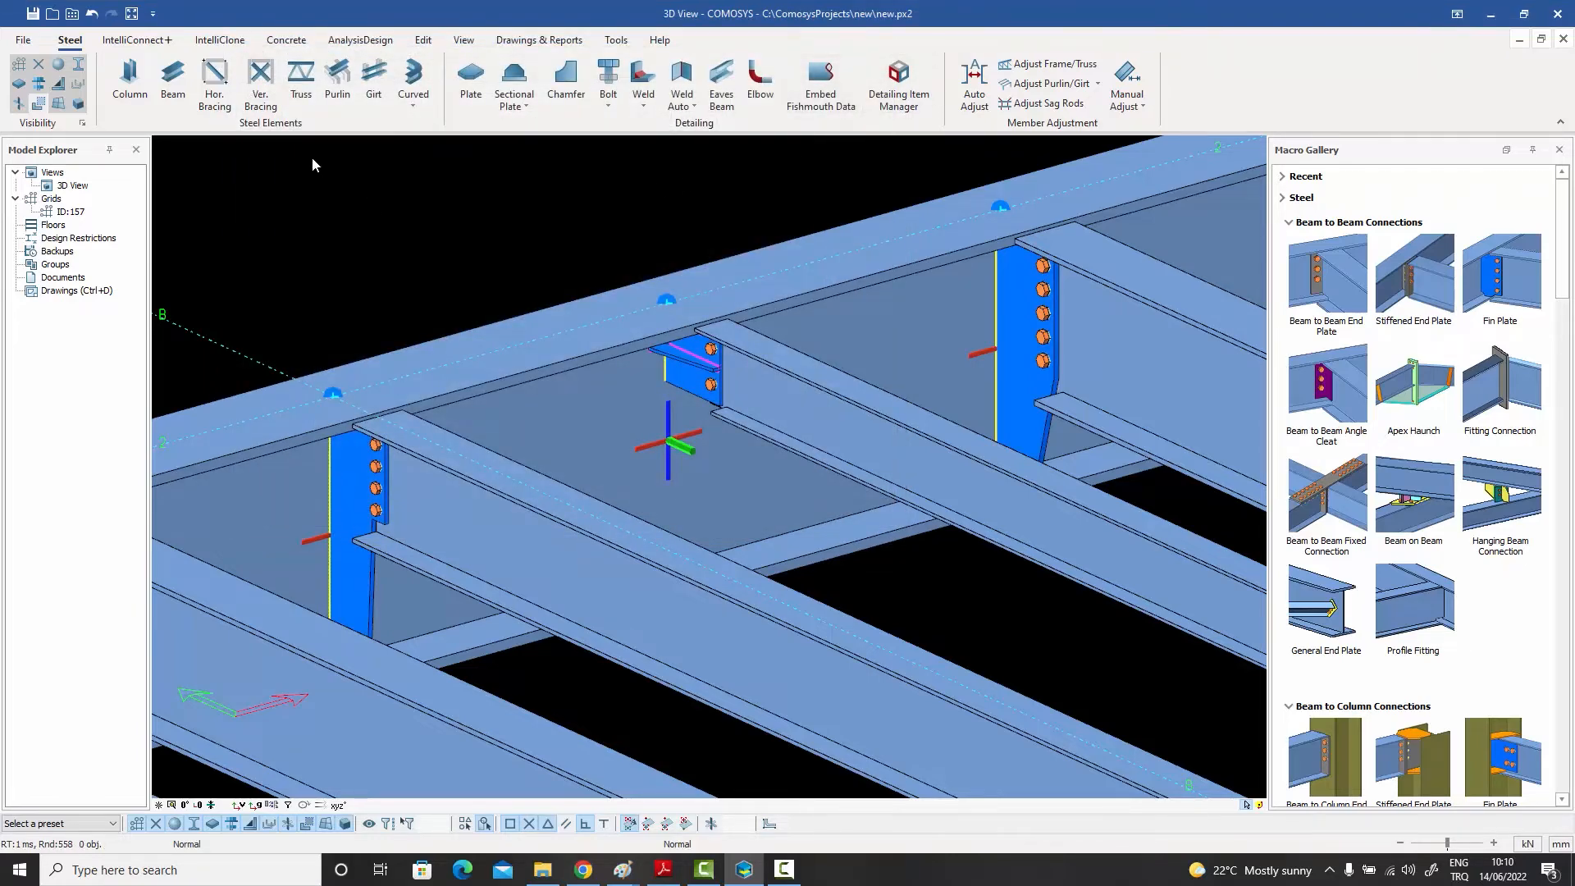
Open Fin Plate Connection Macro Preset Override.txt from the Comosys 4 Preferences folder for editing
click(71, 17)
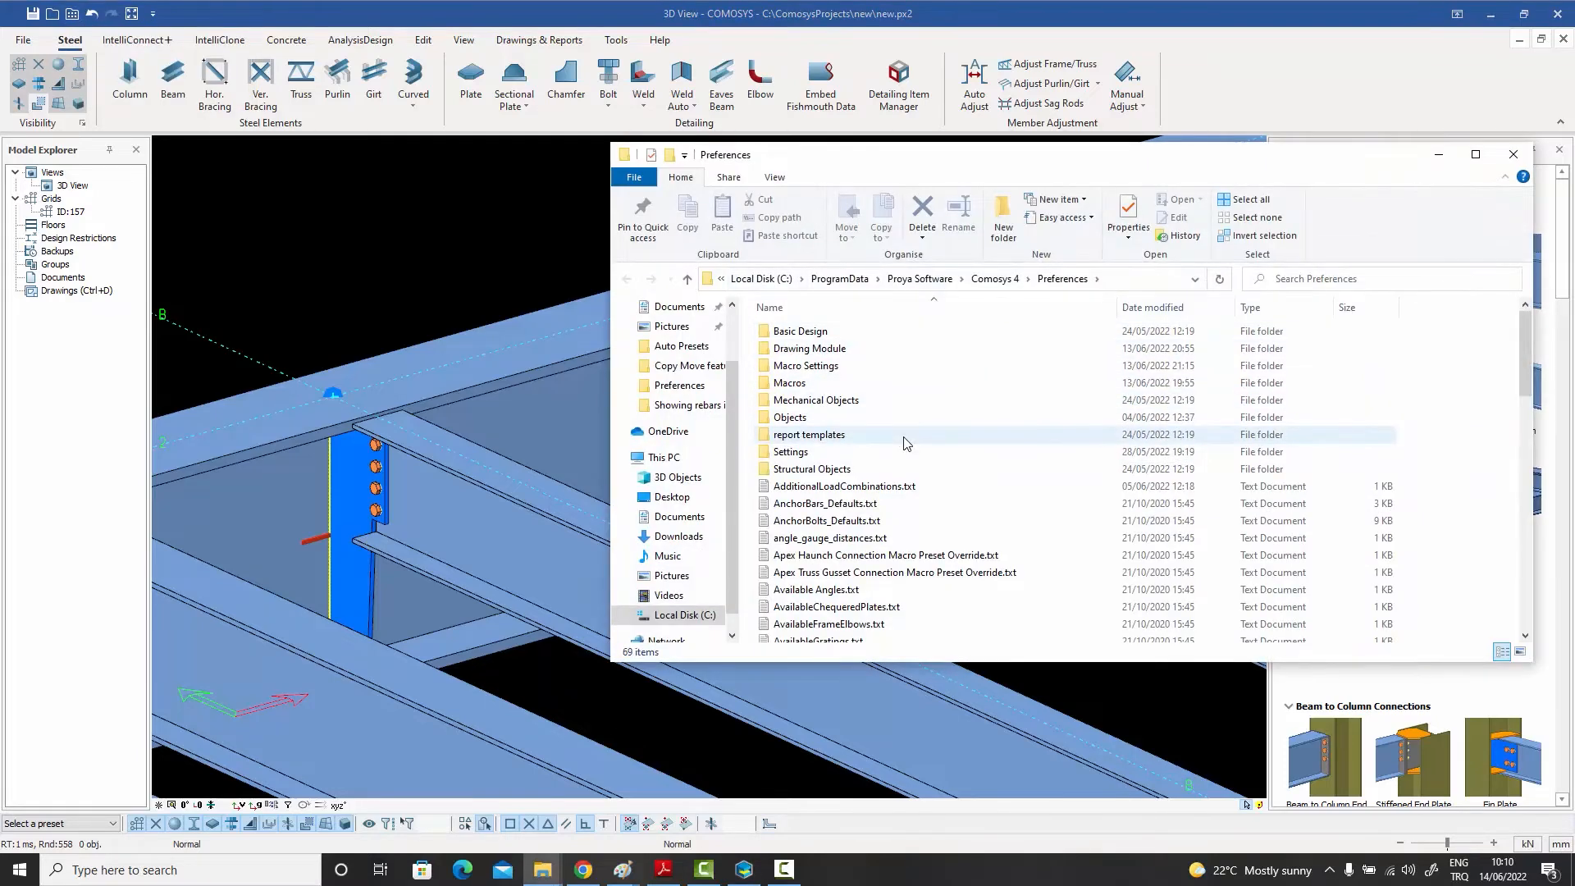
scroll(907, 443, down, 5)
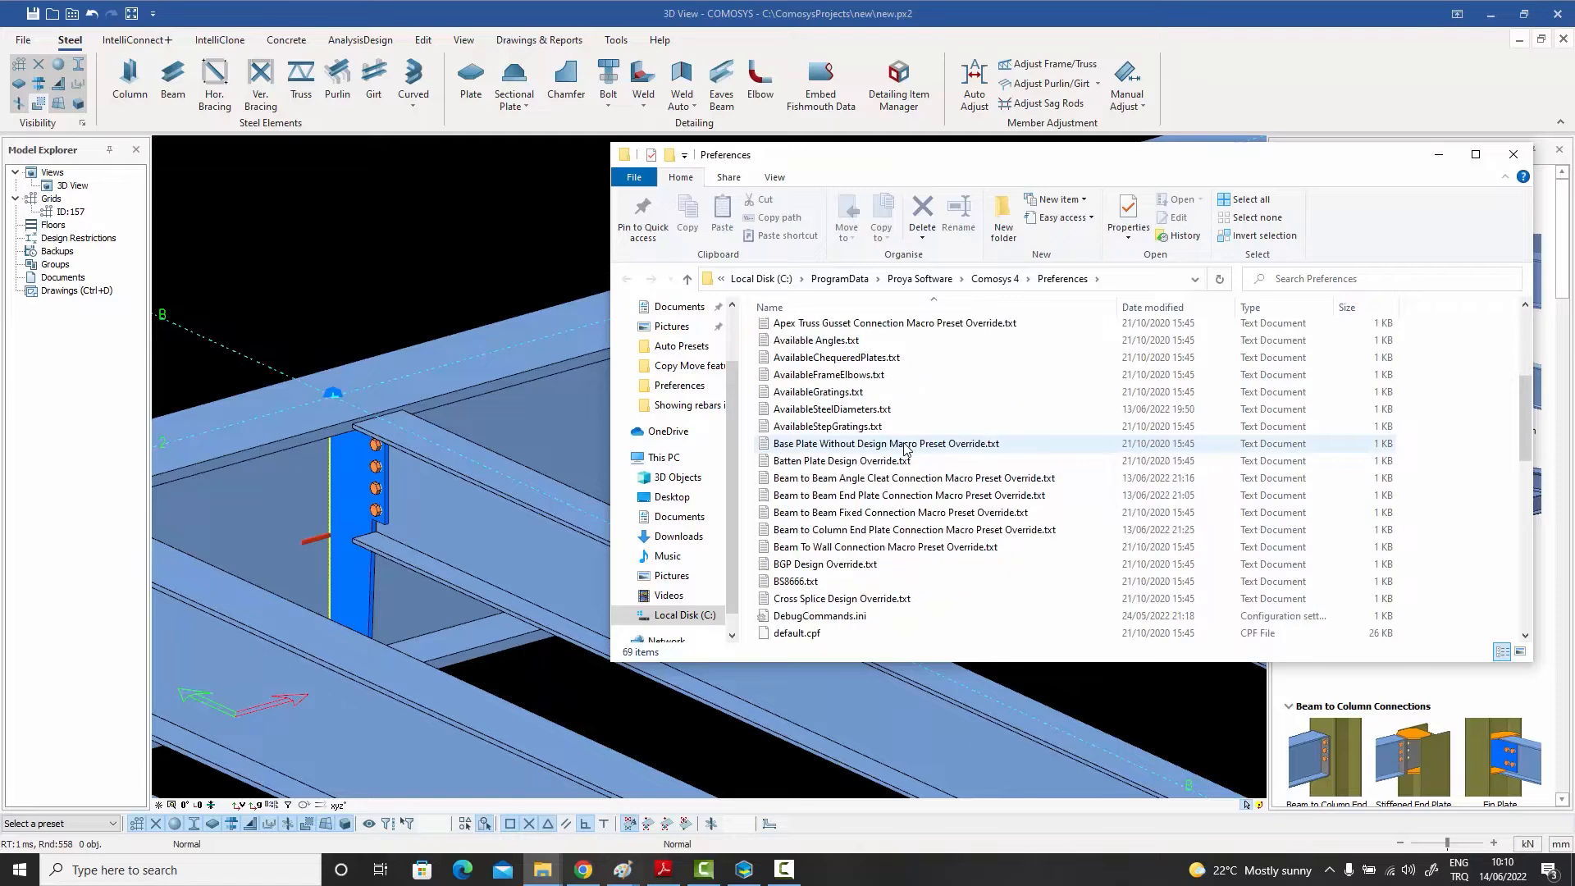
scroll(895, 517, down, 2)
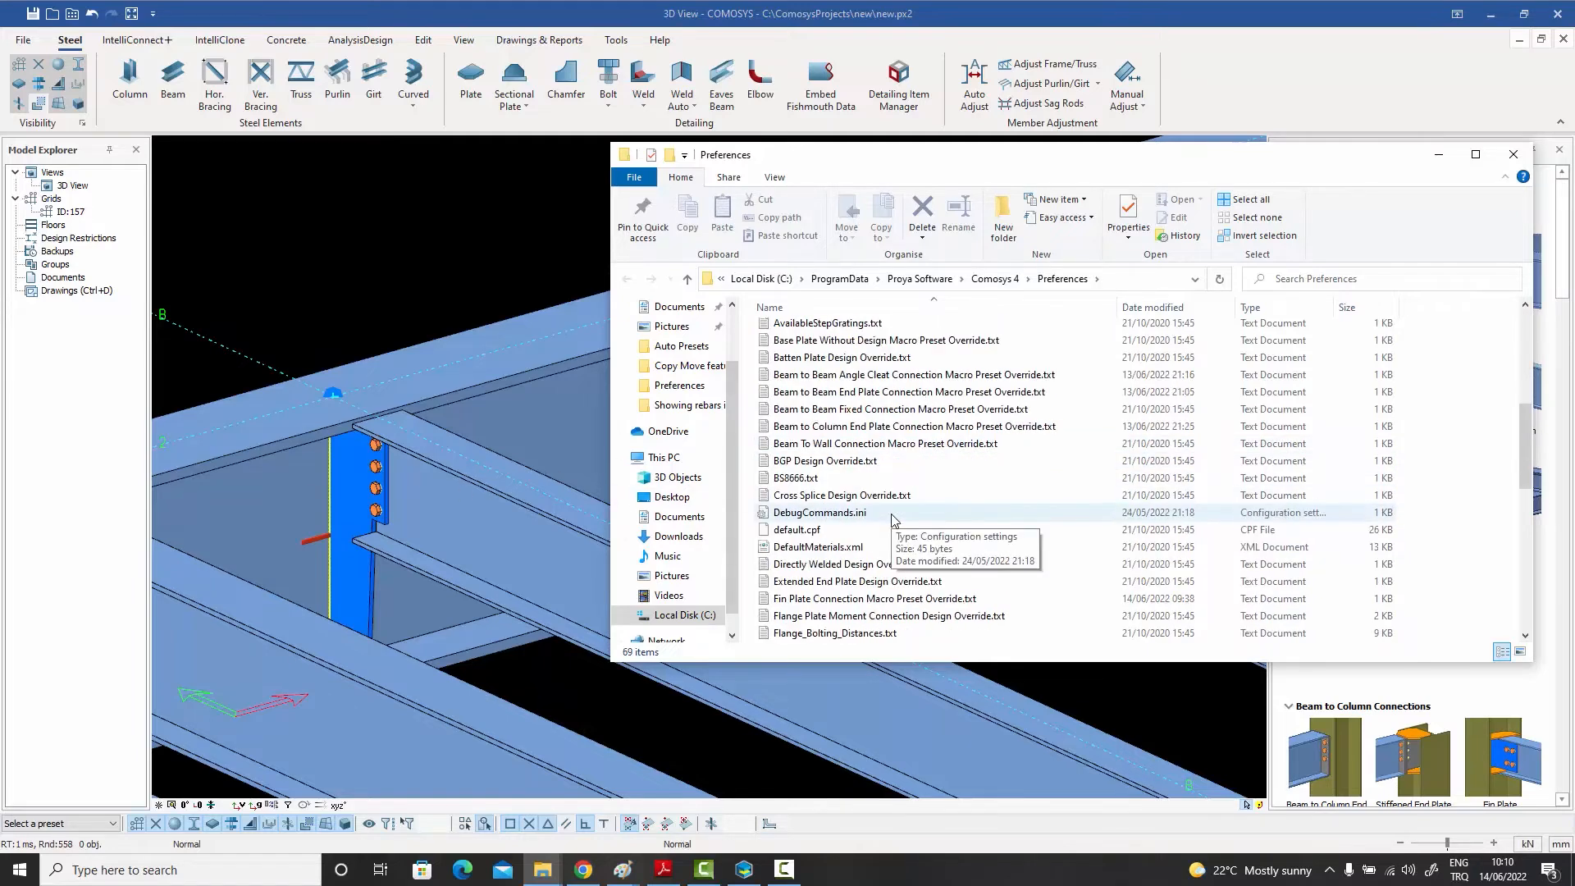
scroll(890, 516, down, 2)
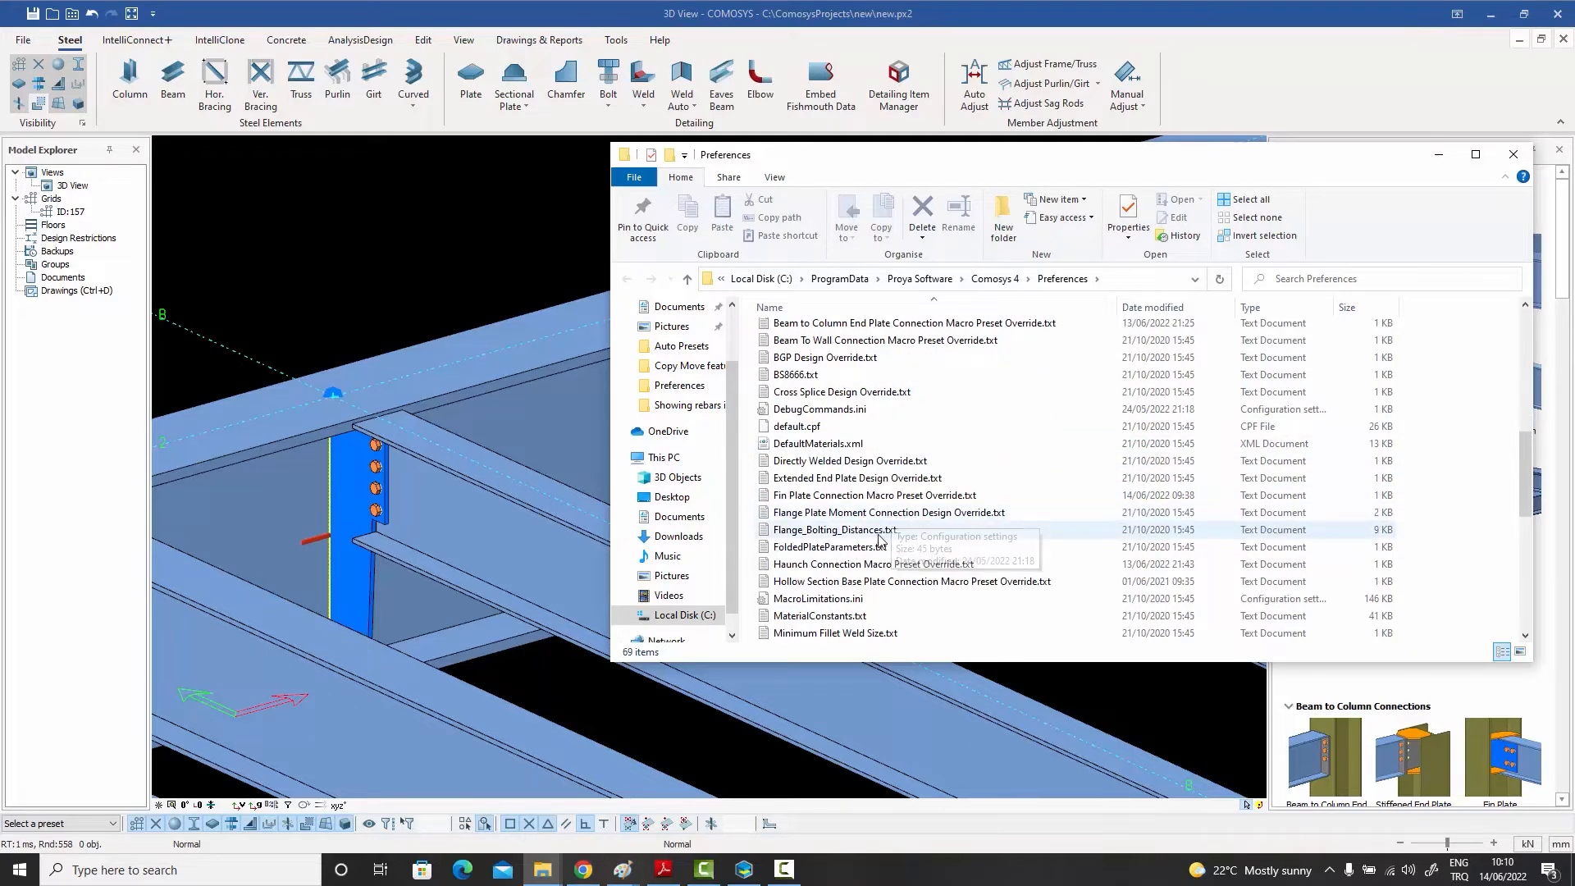
click(827, 499)
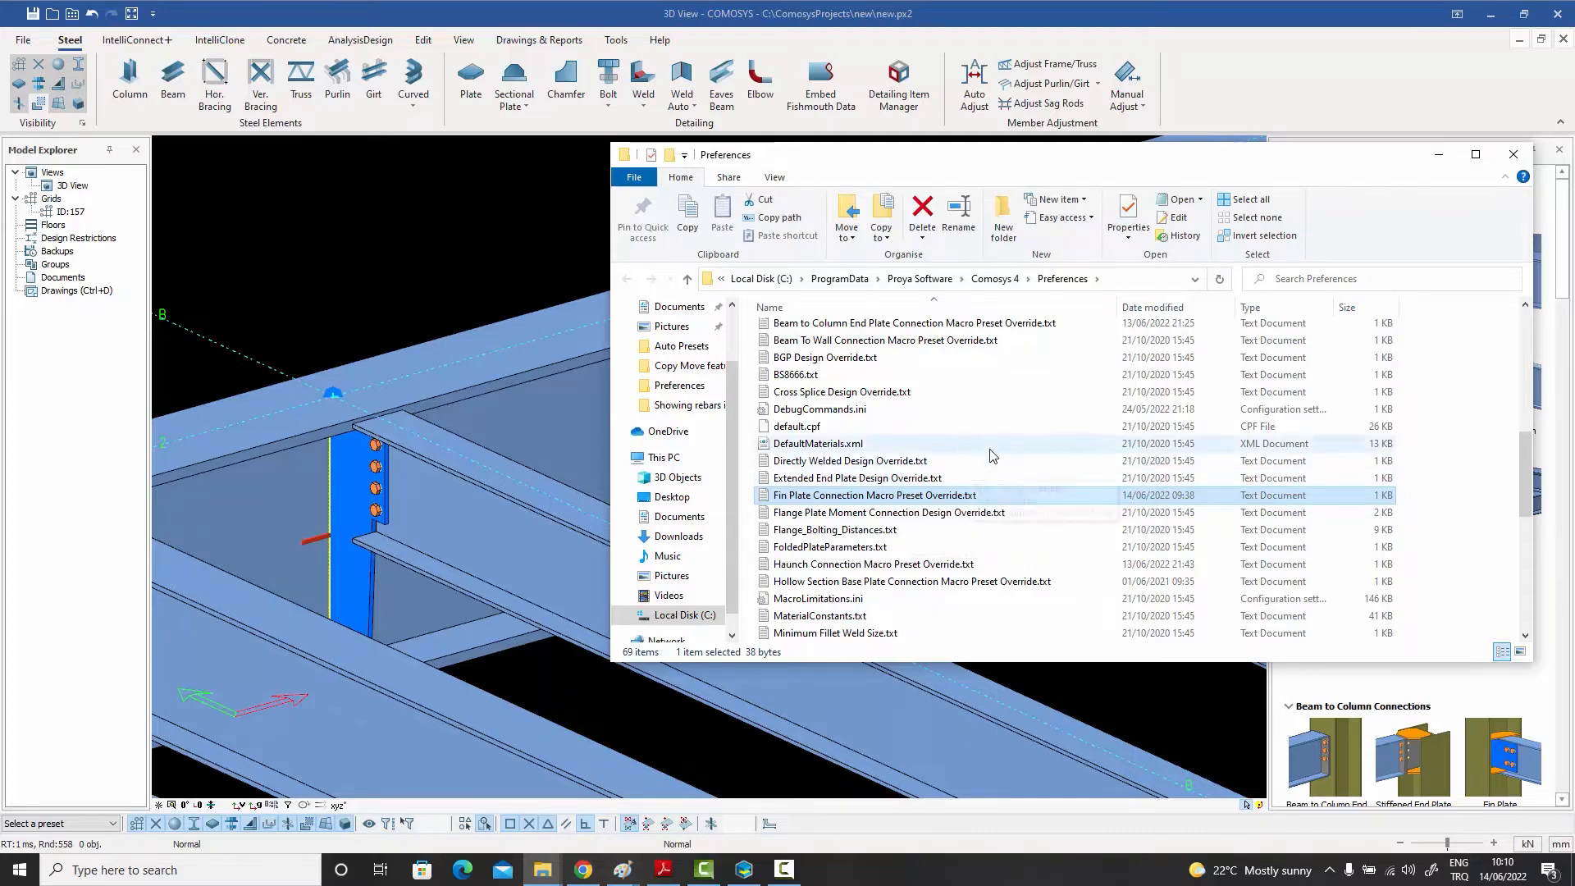
scroll(951, 497, up, 4)
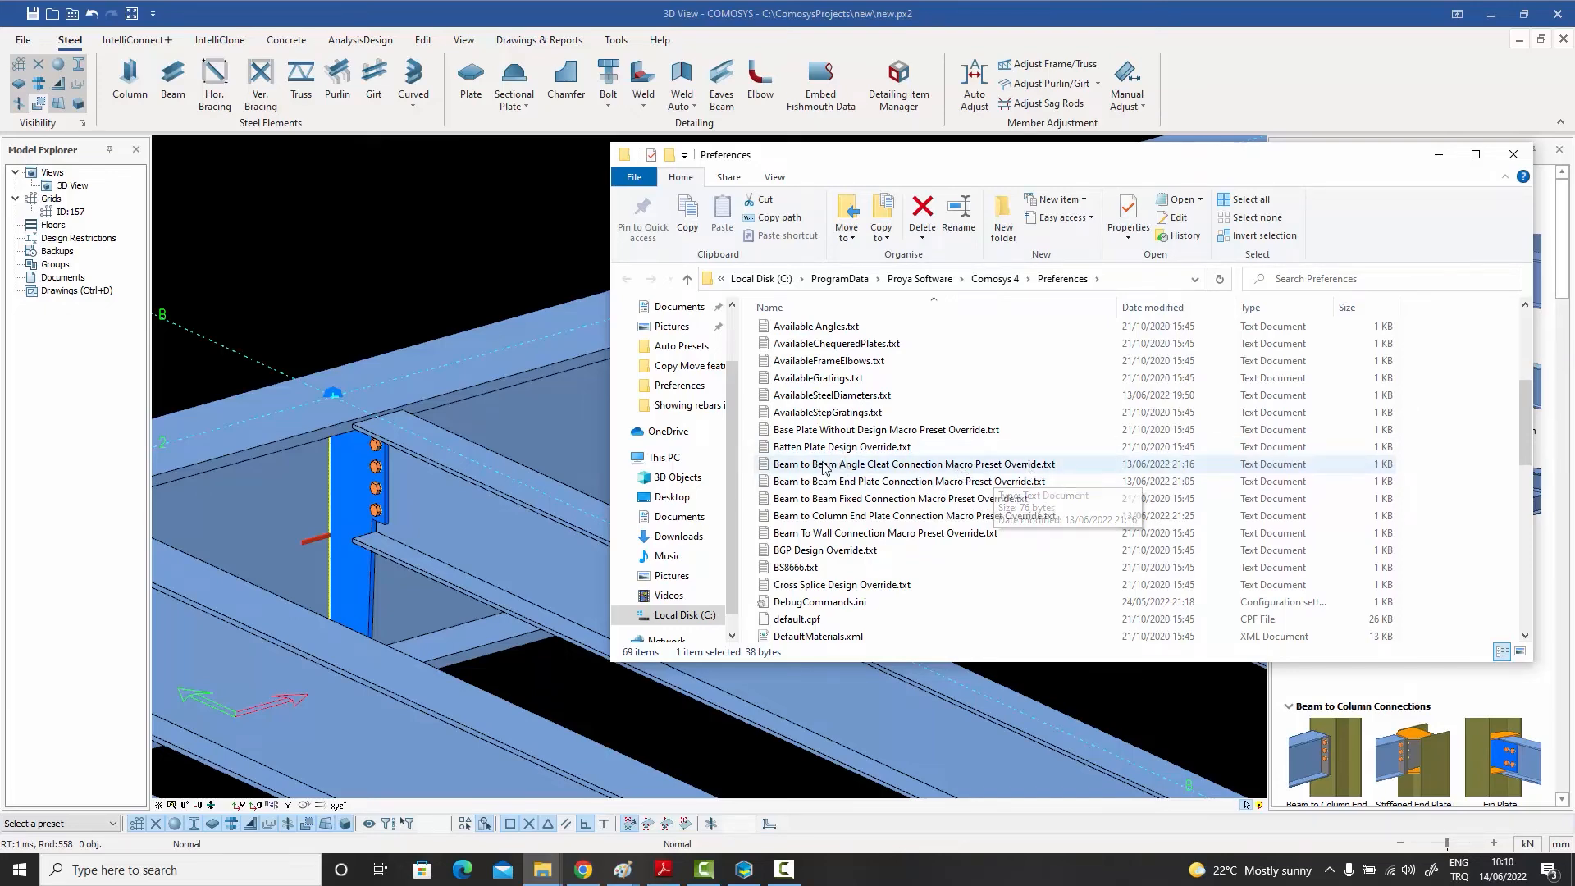
scroll(895, 487, down, 4)
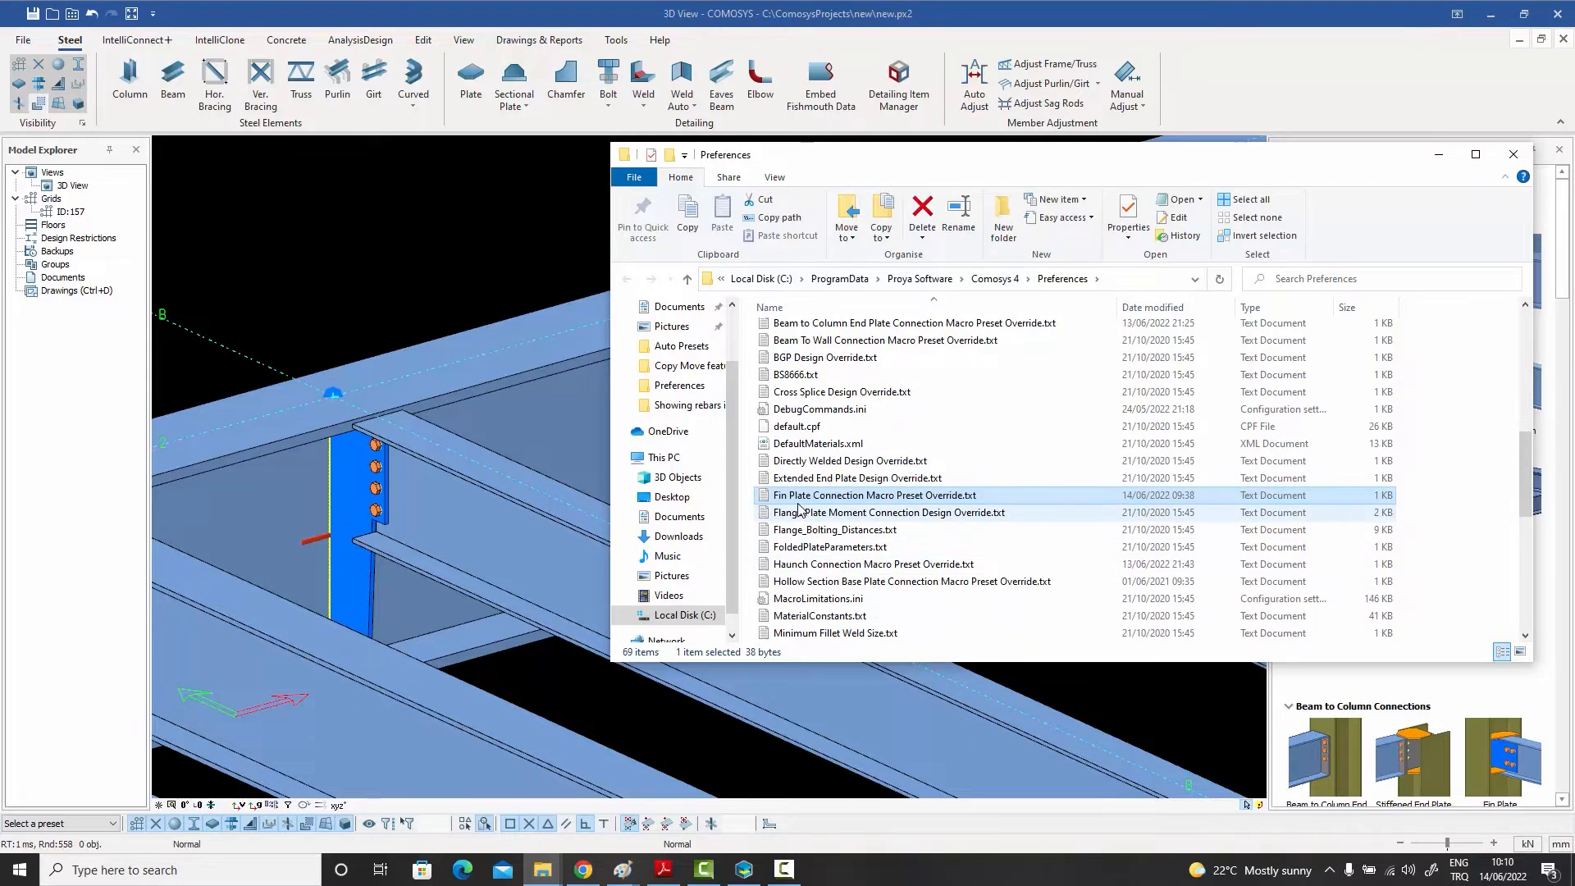
double_click(942, 496)
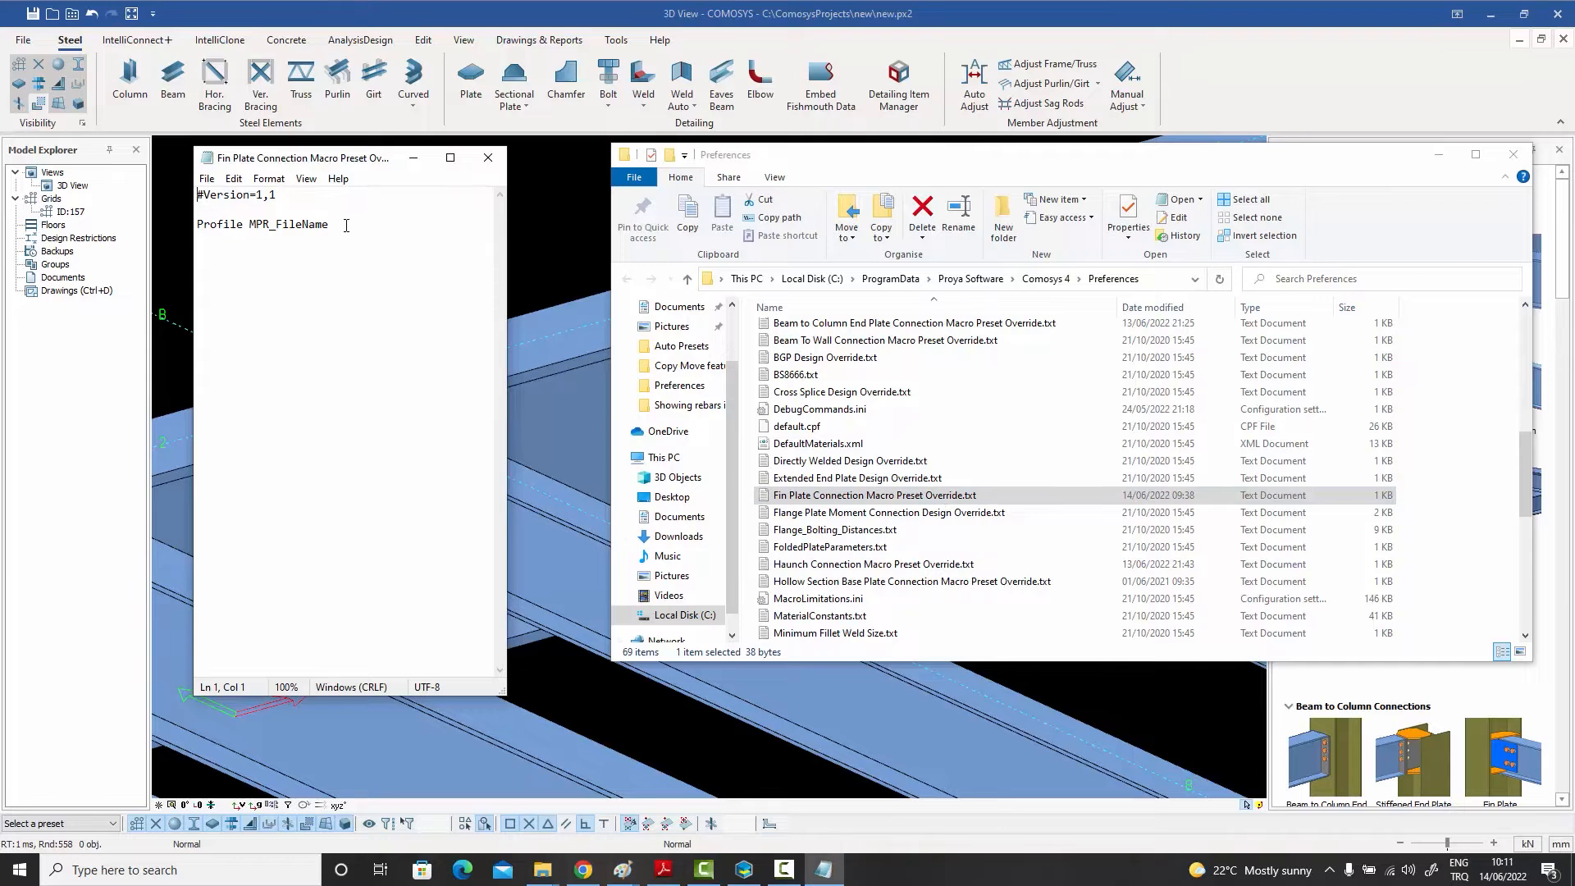
Below the Profile MPR_FileName header, add lines mapping IPE300 to IPE300.mpr and IPE200 to IPE200.mpr
key(Return)
text(IPE)
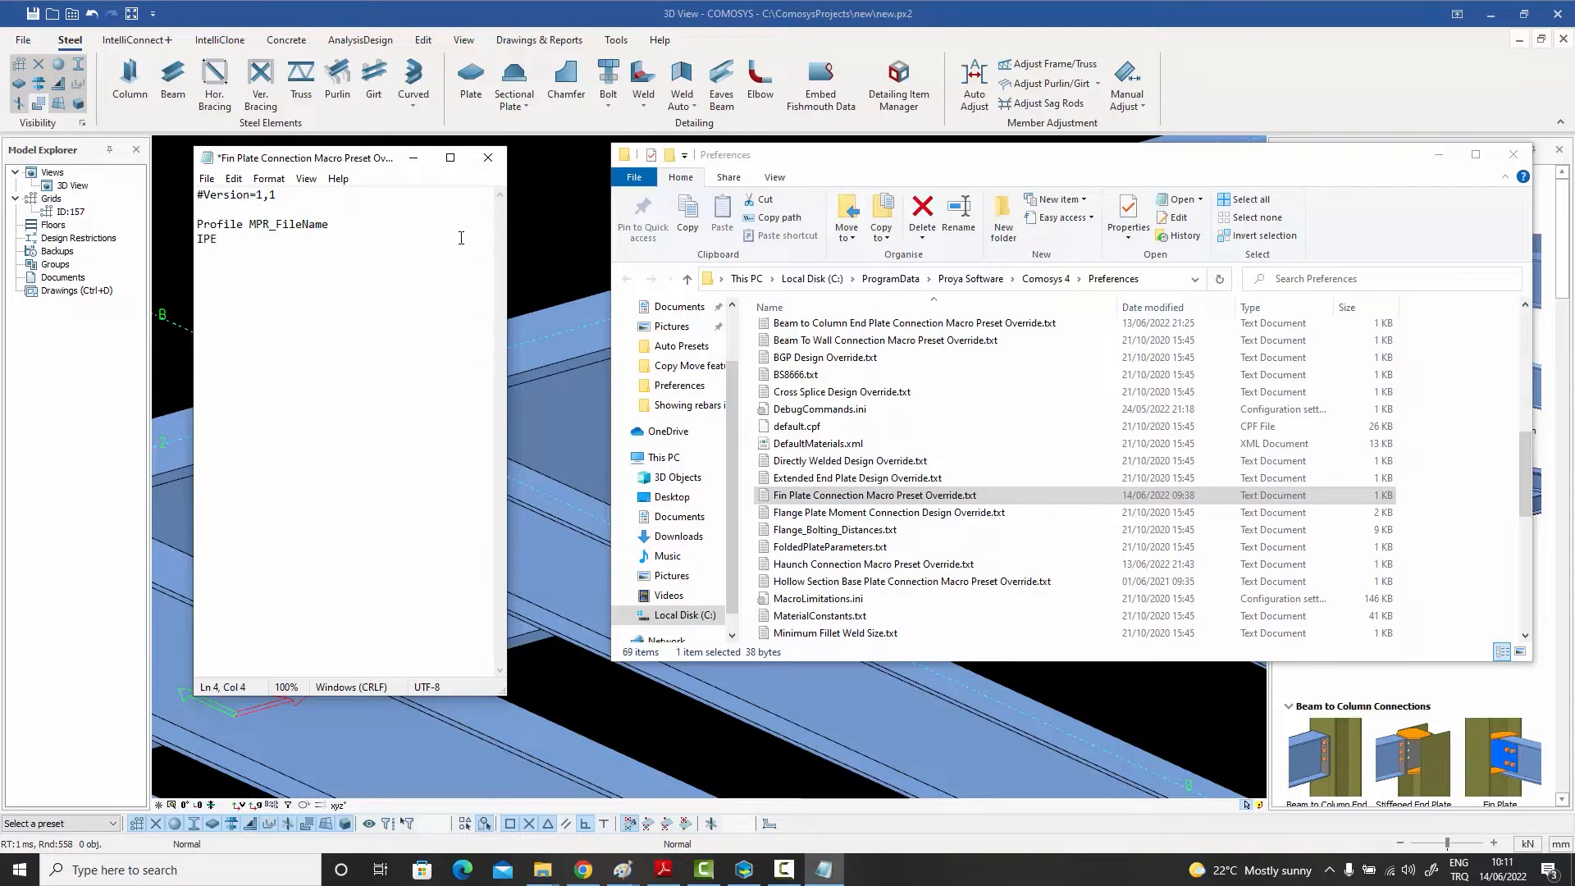
text(300)
text(IPE)
text(300.mpr I)
text(PE)
text(200)
text(	IPE200)
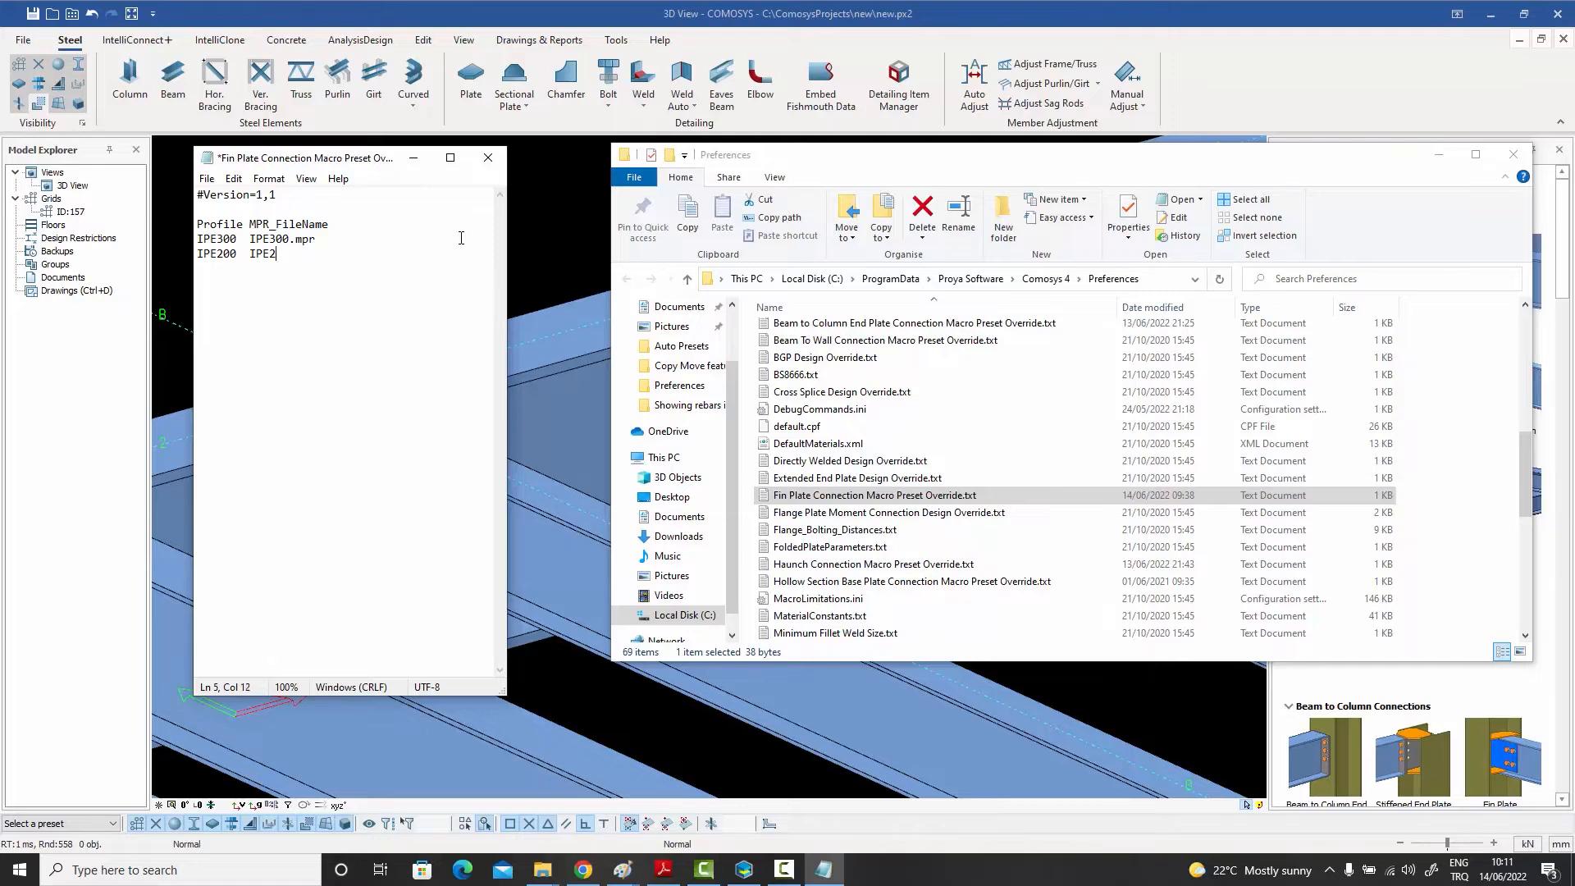
text(.mpr )
Add a third override line mapping profile IPE400 to IPE400.mpr
text(IP)
text(E)
text(400)
key(Tab)
text(IPE400.mpr)
Save the override text file, then close it and the Preferences folder to return to the 3D model
click(208, 179)
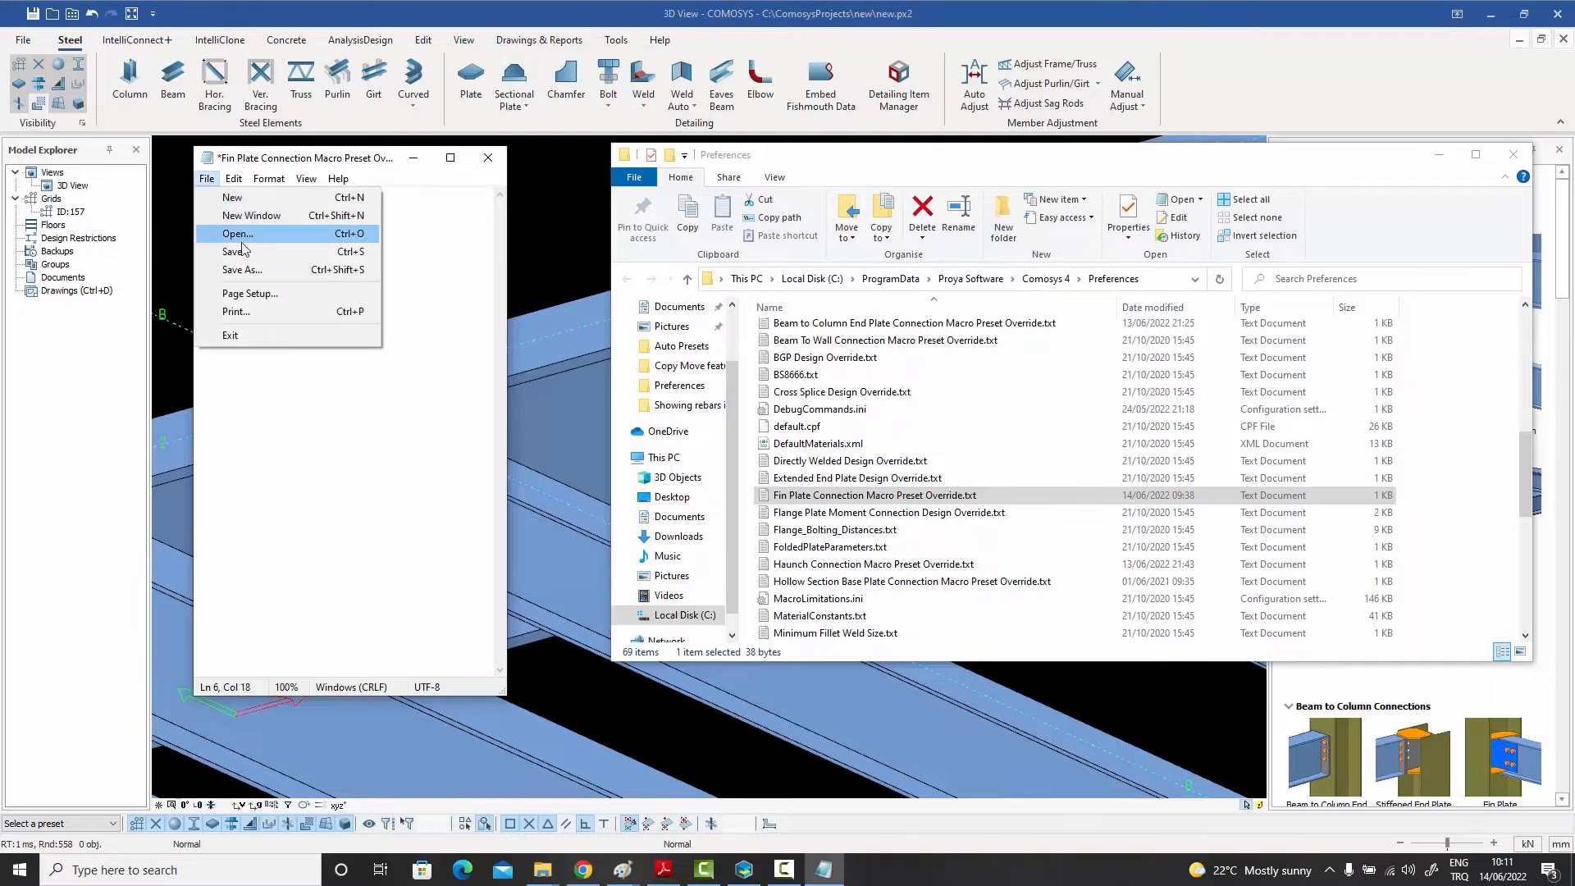
click(237, 251)
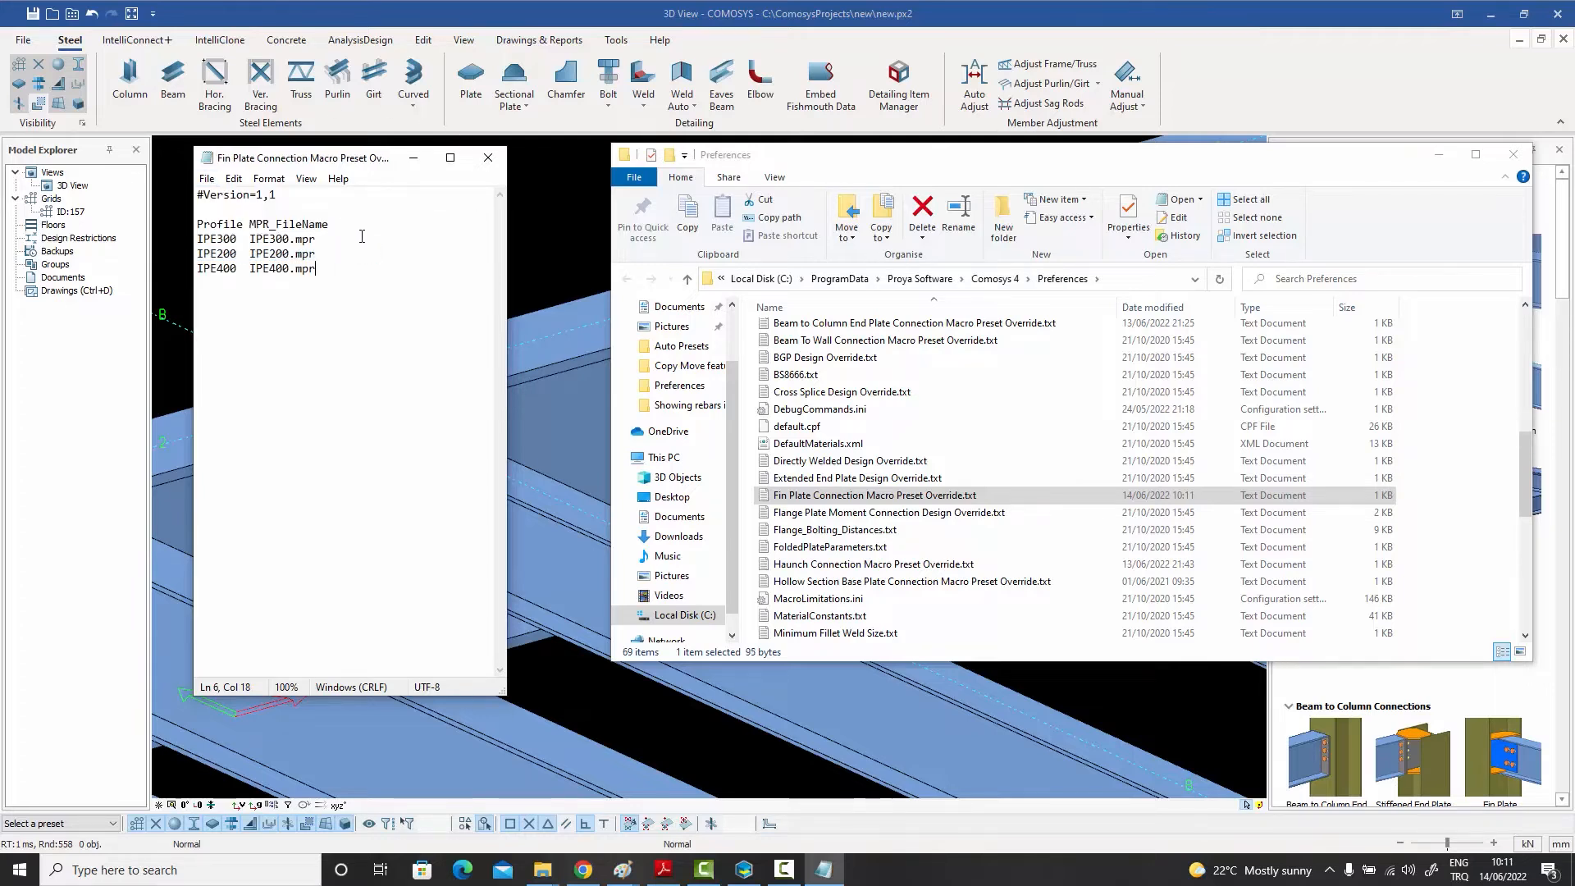
click(496, 161)
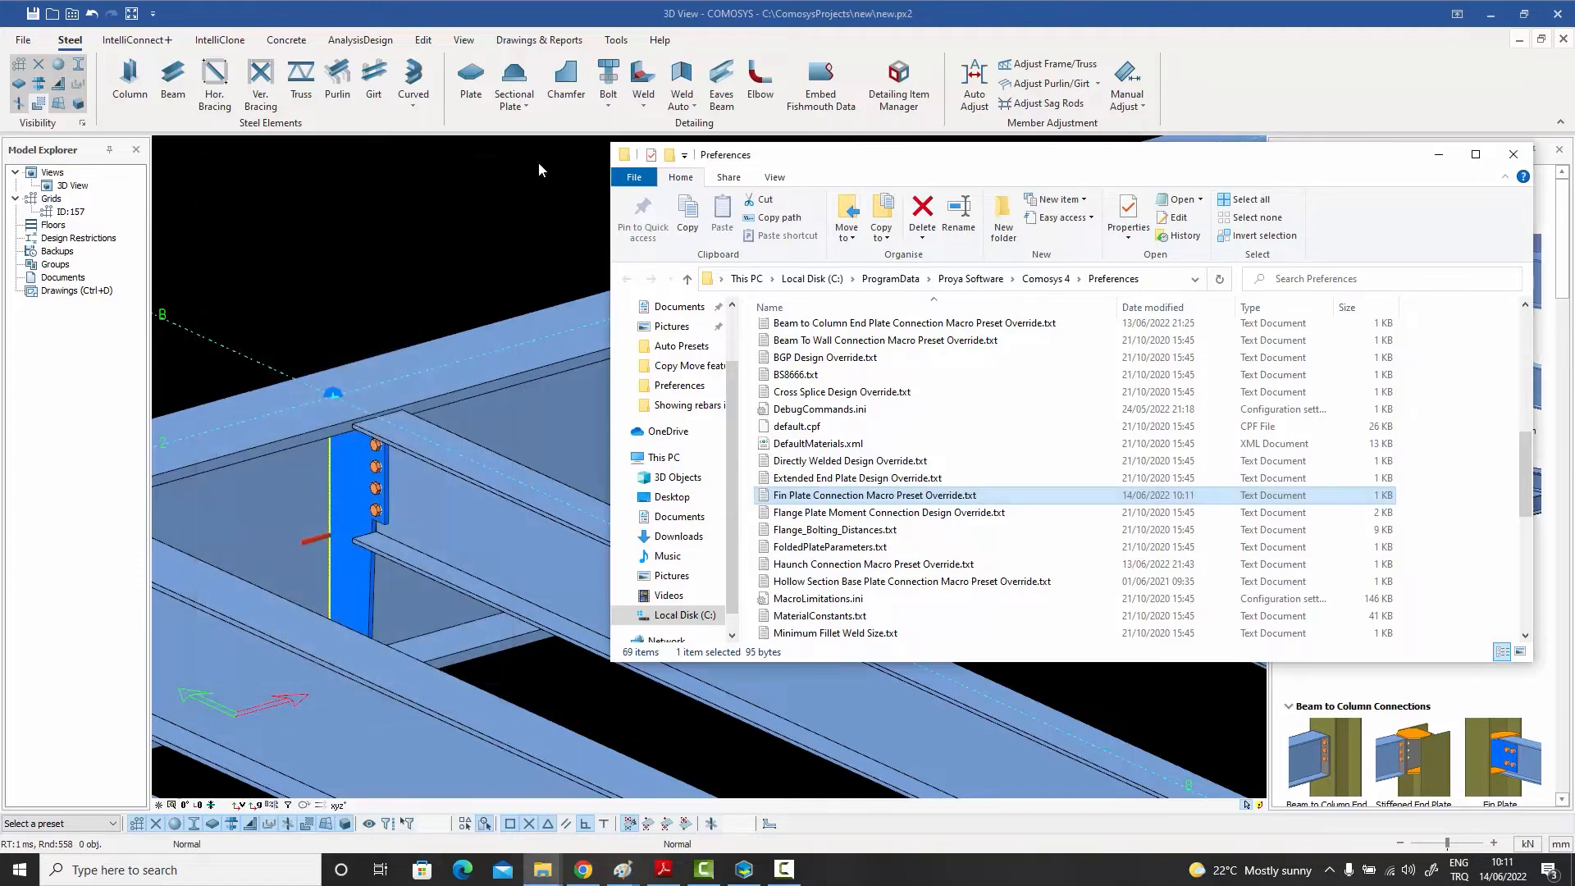
click(1514, 154)
scroll(663, 216, down, 3)
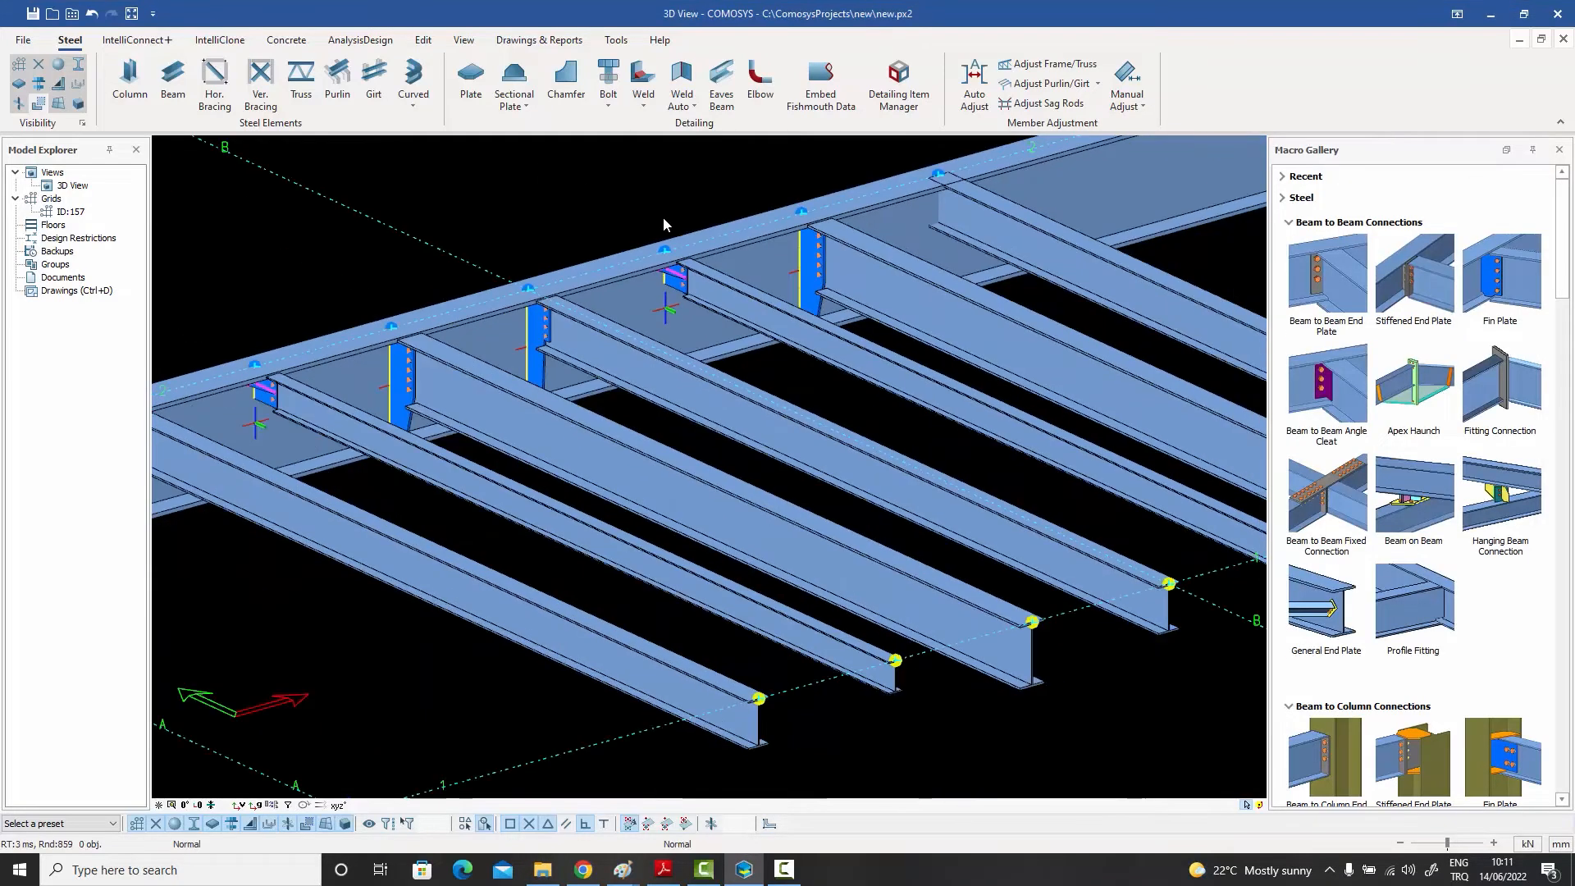
Delete the three fin plate connections joining three adjacent secondary beams to the main girder
scroll(545, 364, up, 3)
scroll(541, 364, down, 5)
click(534, 344)
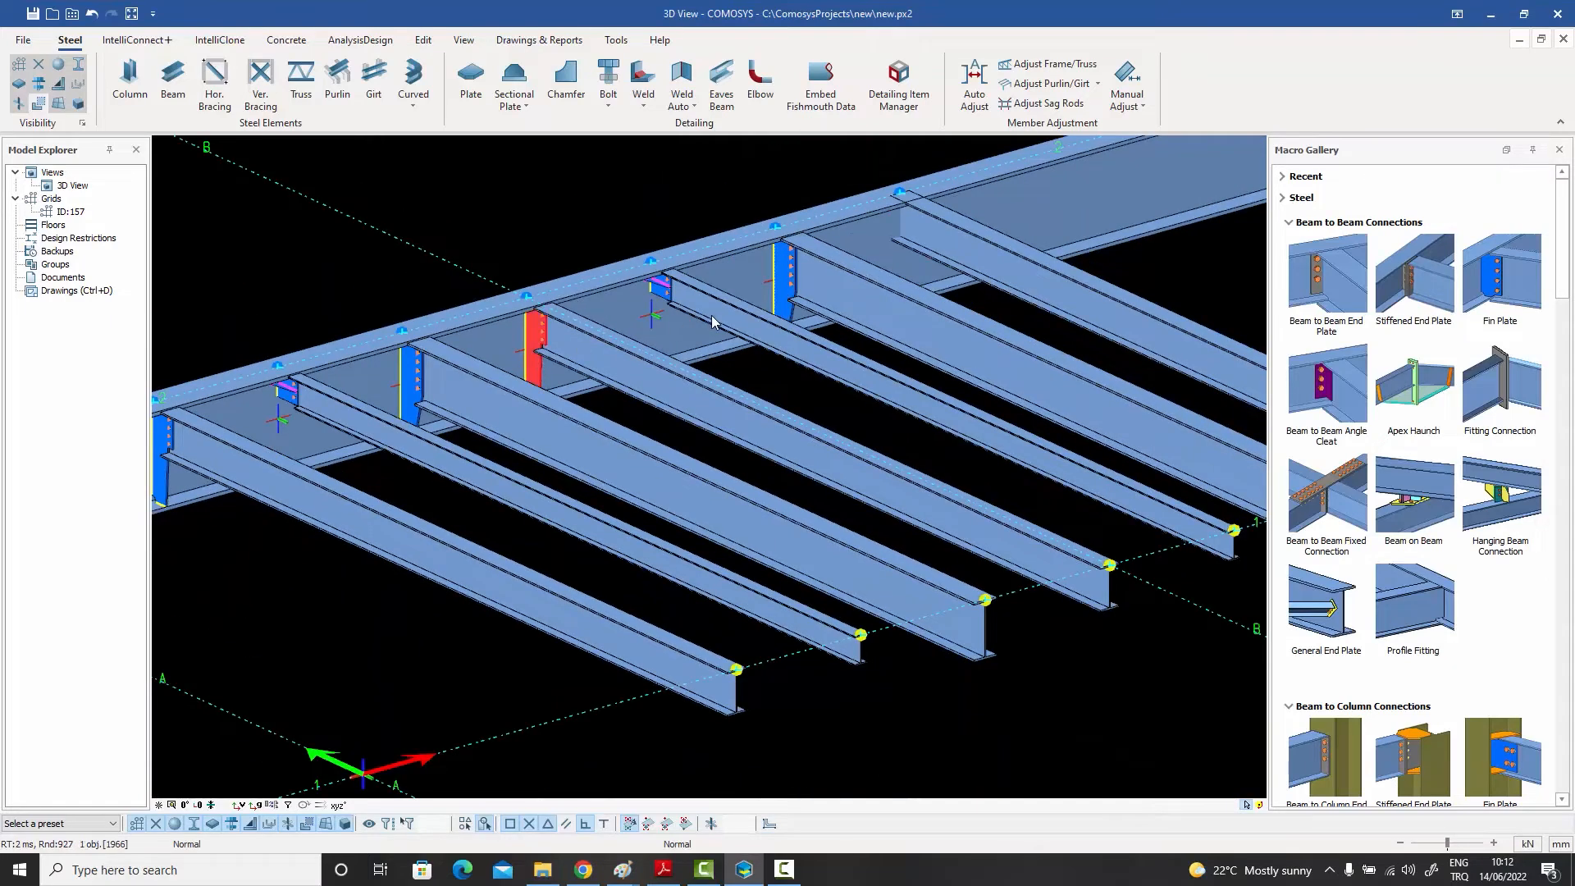
scroll(594, 312, up, 5)
ctrl+click(594, 279)
ctrl+click(888, 275)
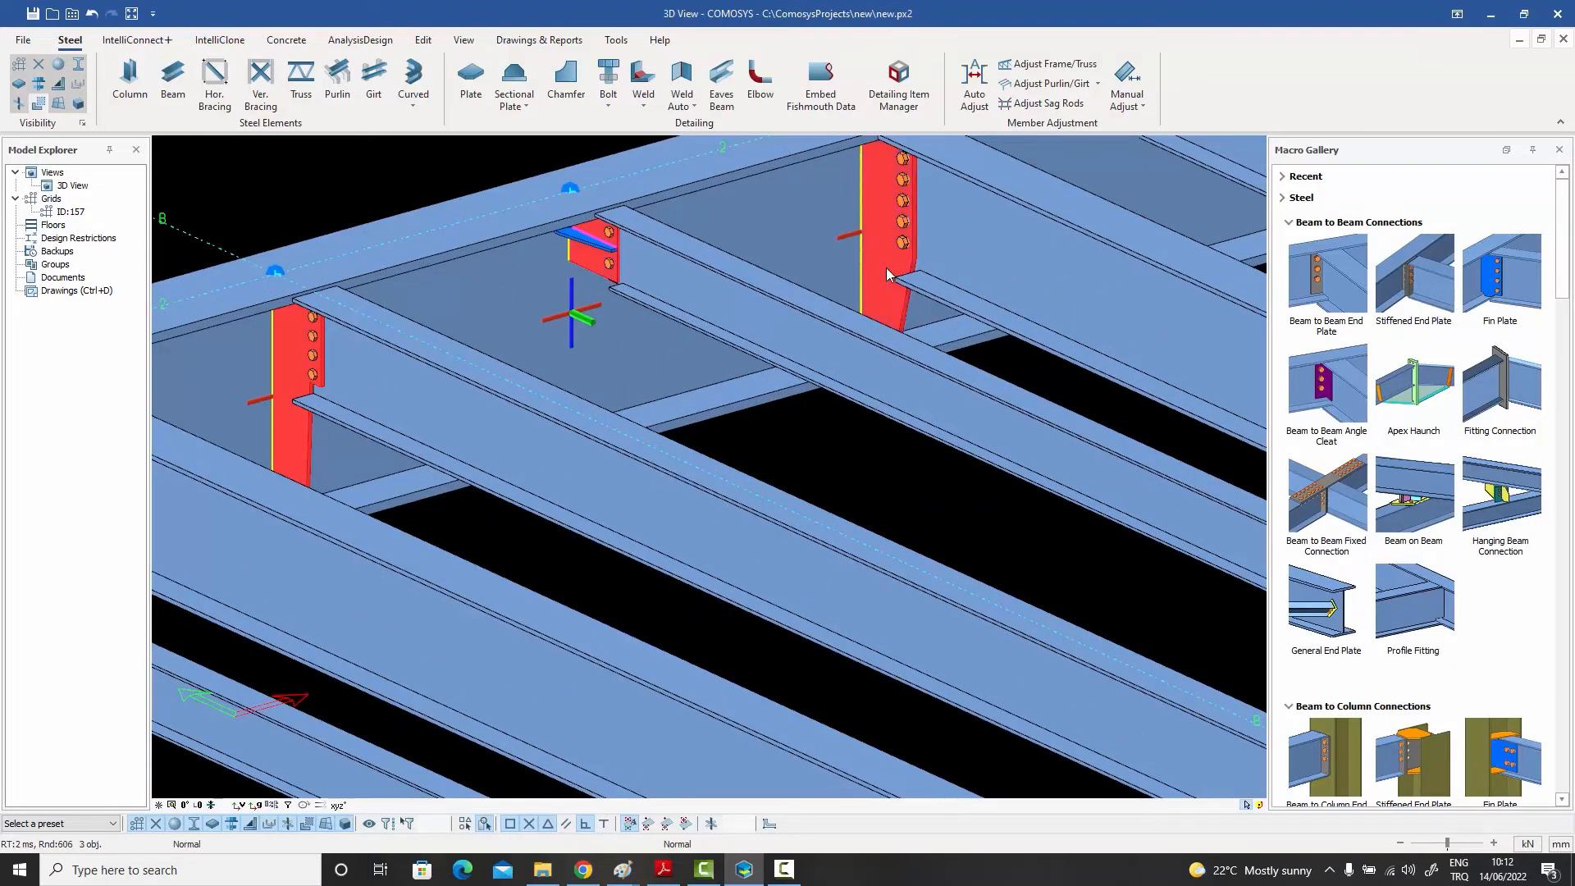
key(Delete)
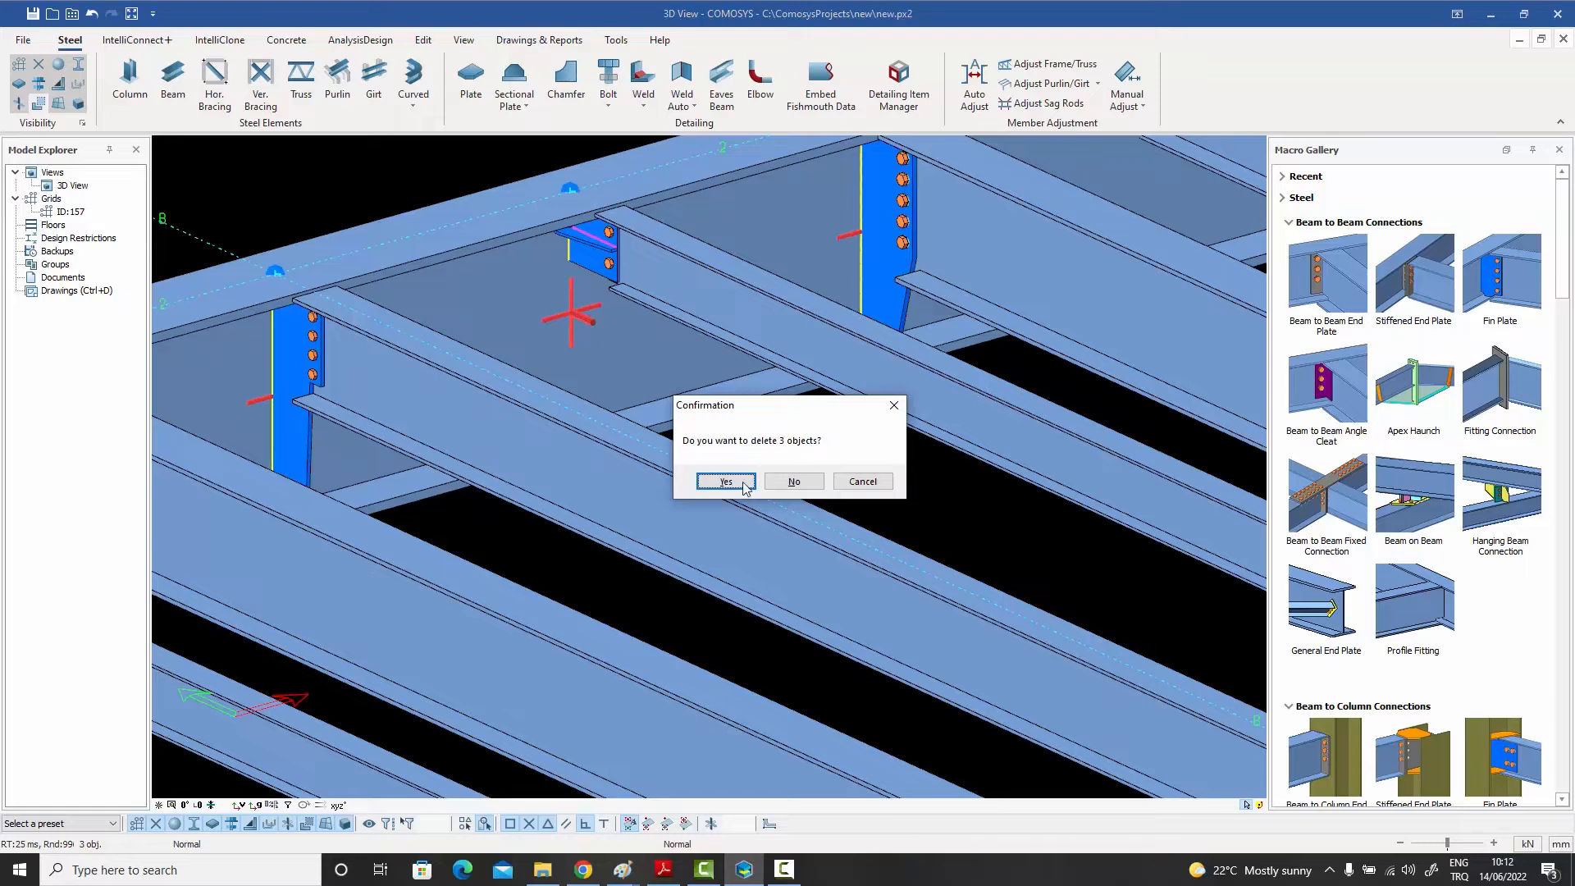
click(741, 482)
Place a beam-to-beam Fin Plate connection between the main girder and the first of the three unconnected secondary beams
scroll(771, 458, down, 5)
scroll(755, 430, up, 4)
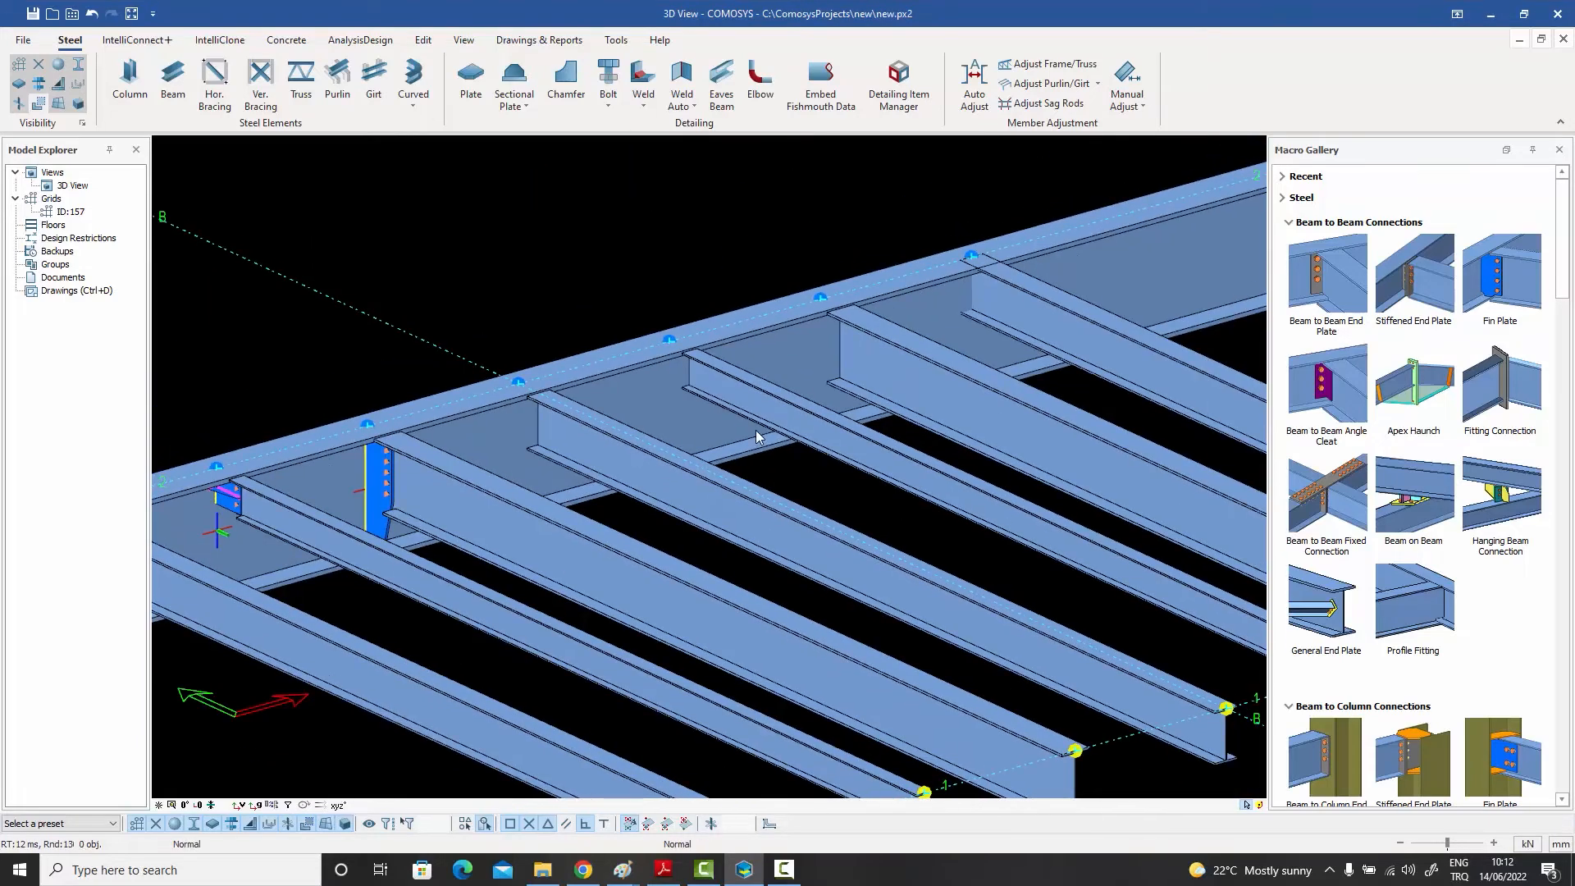
click(1498, 279)
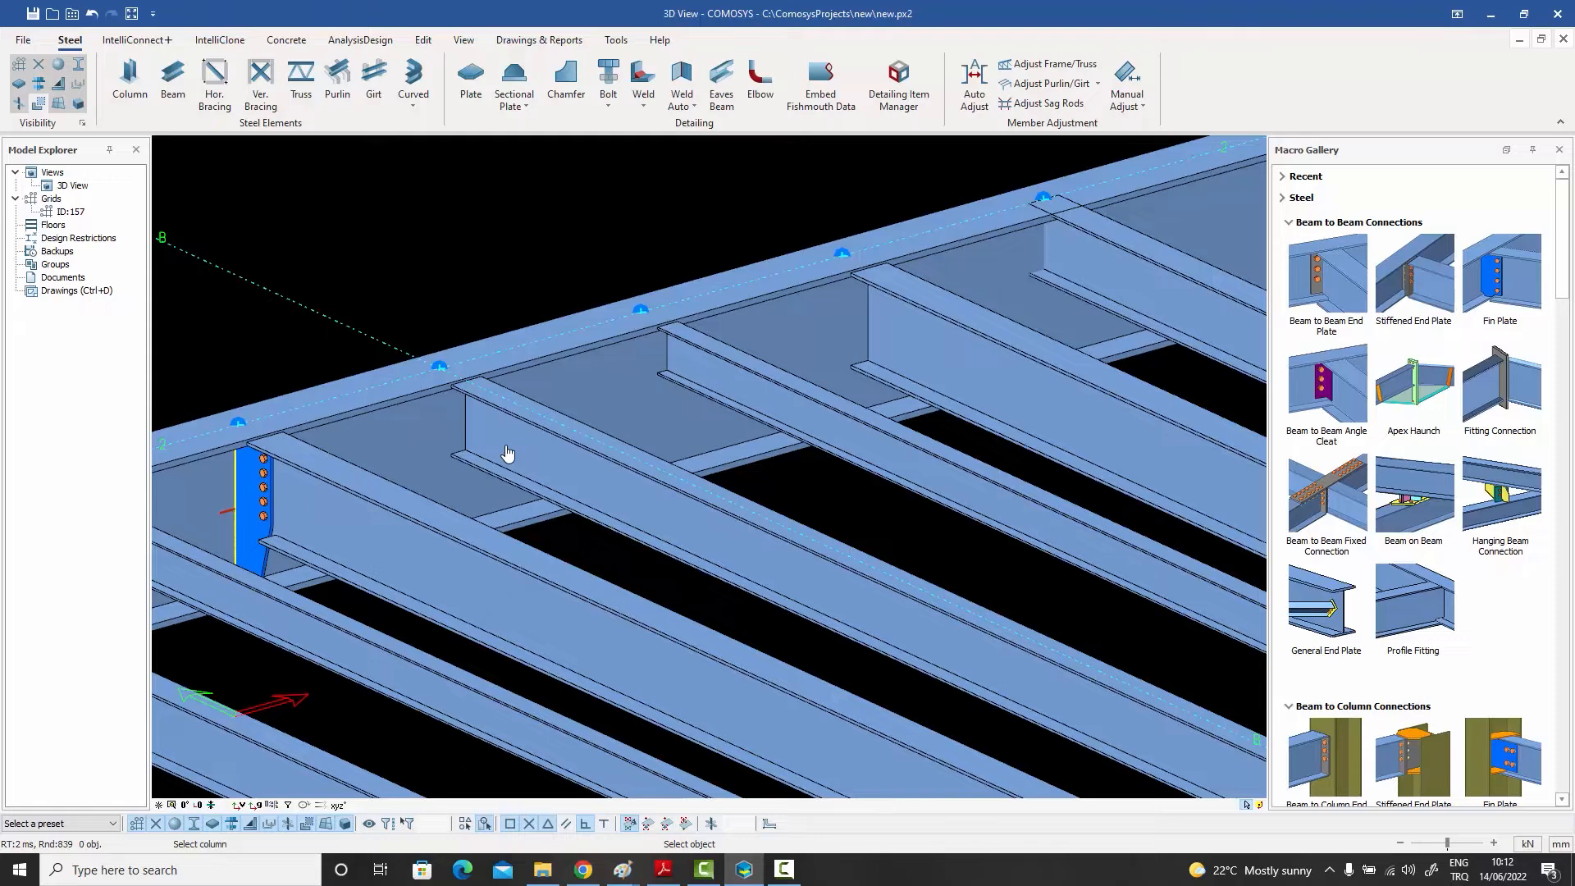
scroll(507, 453, up, 1)
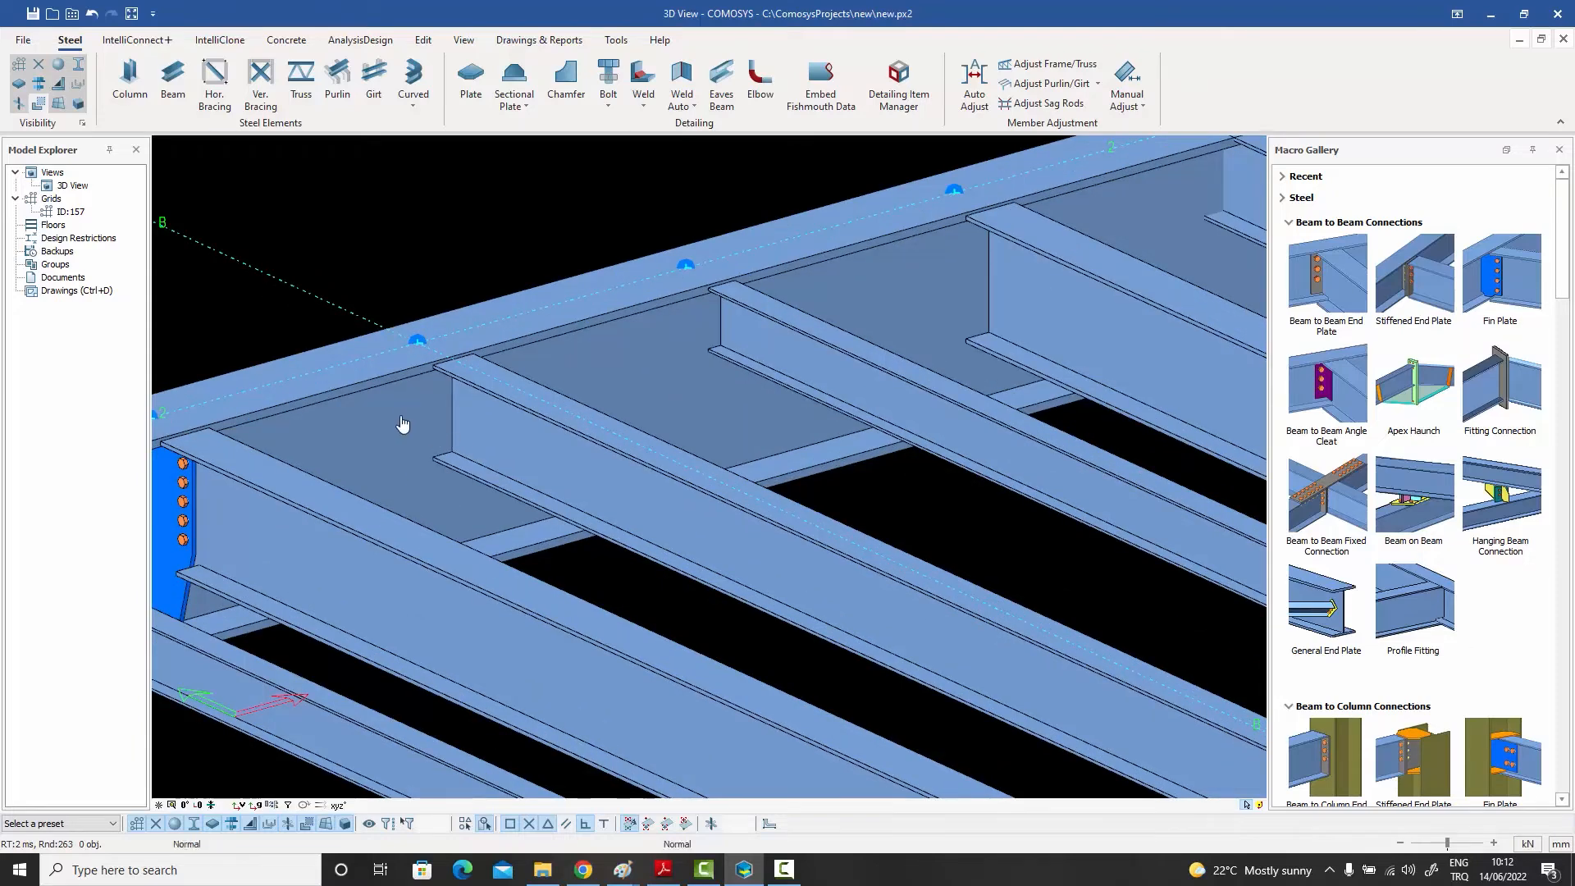
click(403, 426)
click(494, 442)
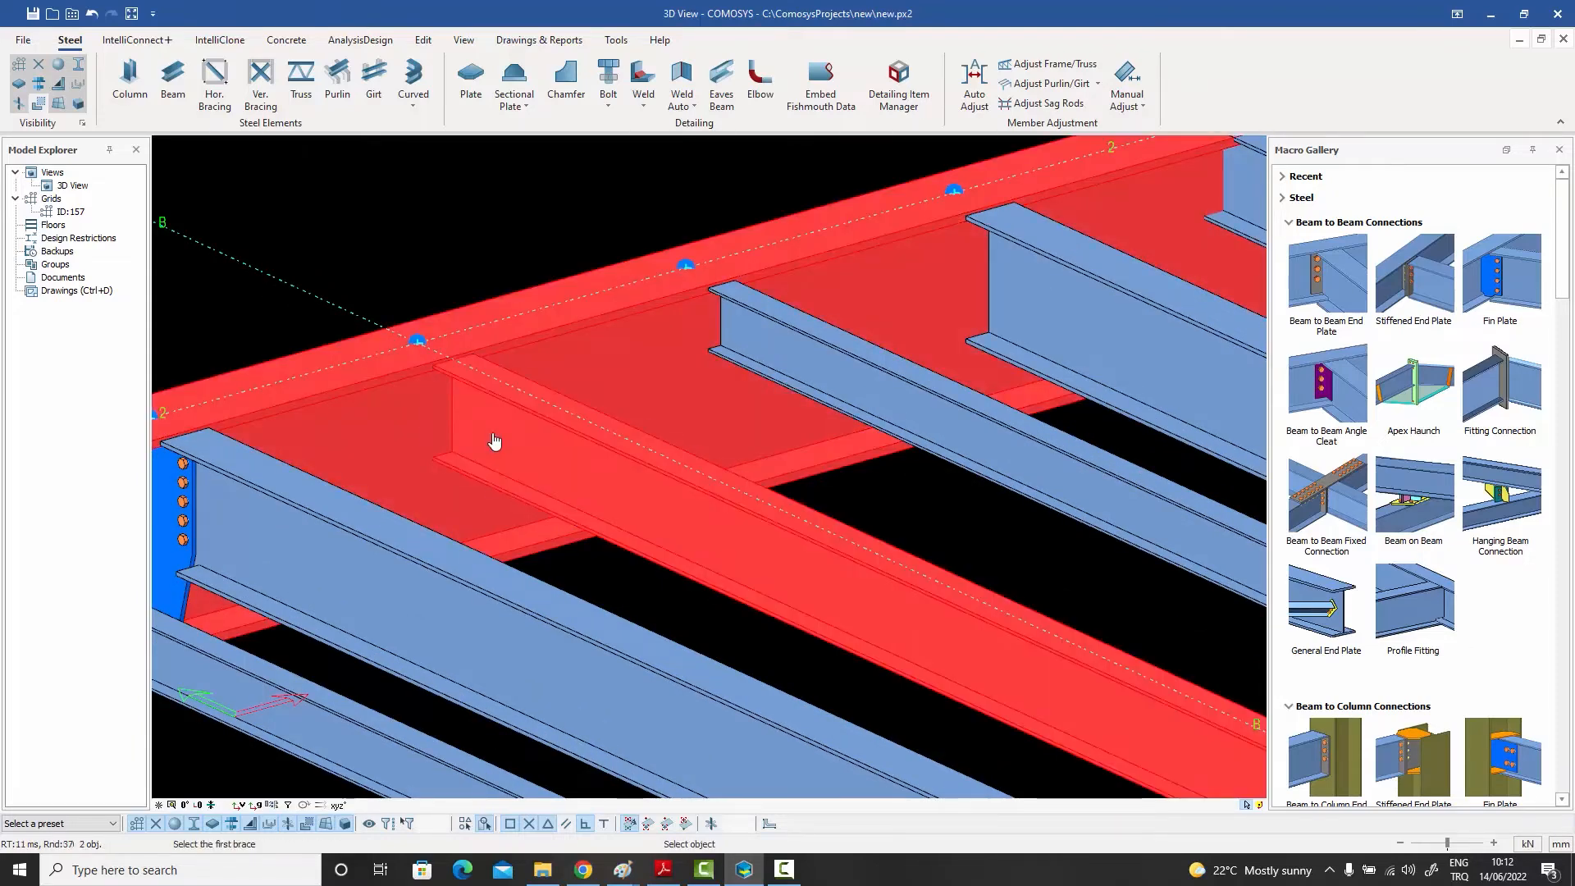
right_click(493, 441)
Add Fin Plate connections between the main girder and the two remaining unconnected secondary beams
click(722, 340)
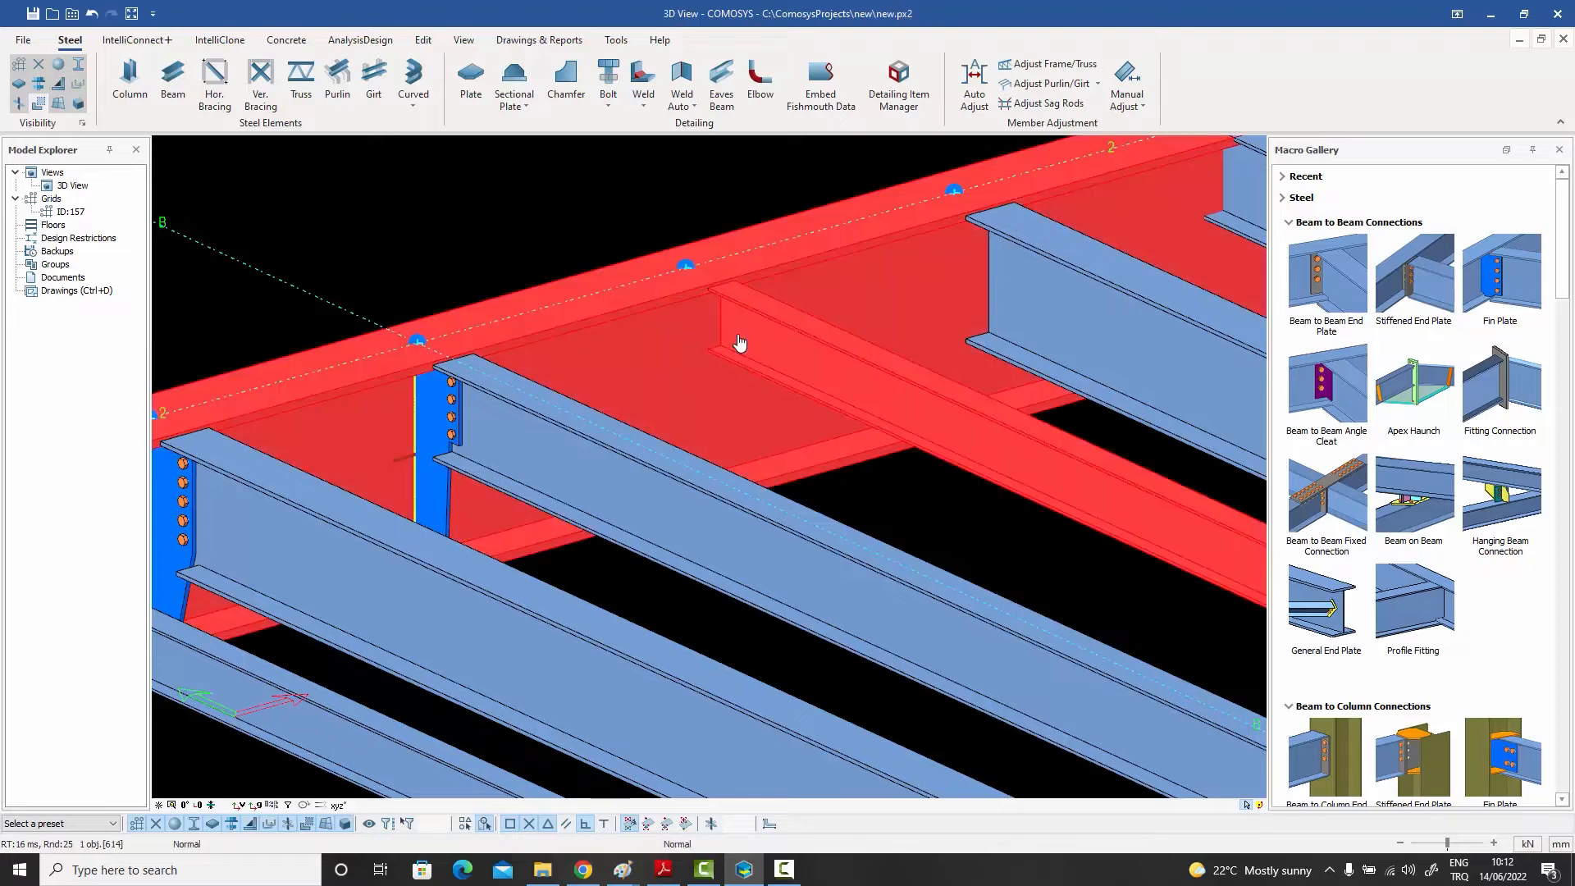
click(739, 342)
right_click(741, 344)
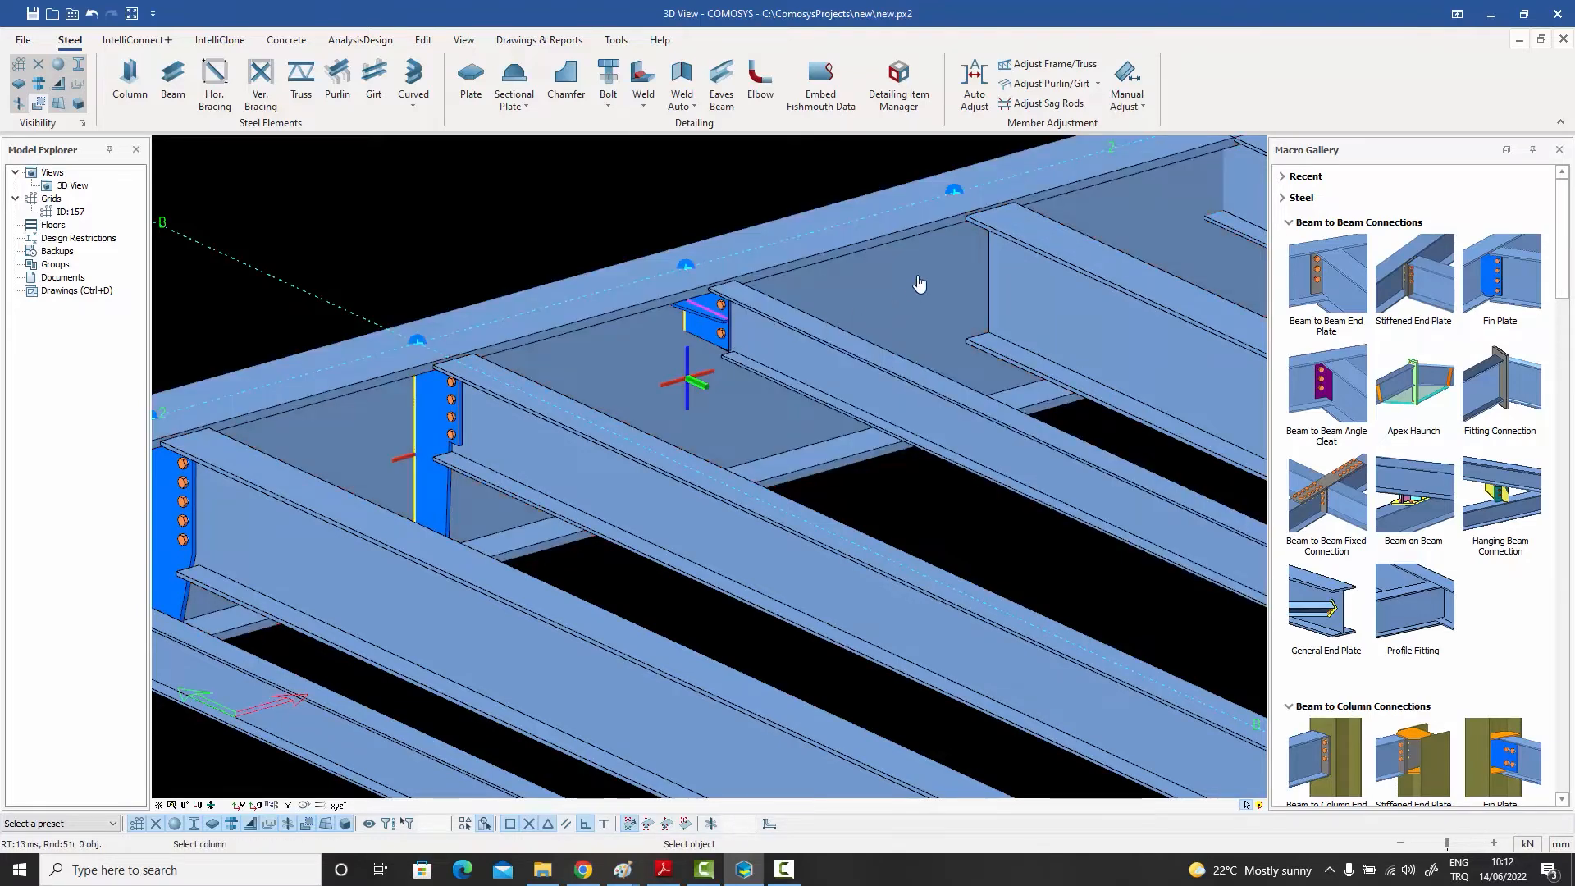
click(952, 286)
click(1030, 288)
right_click(1030, 287)
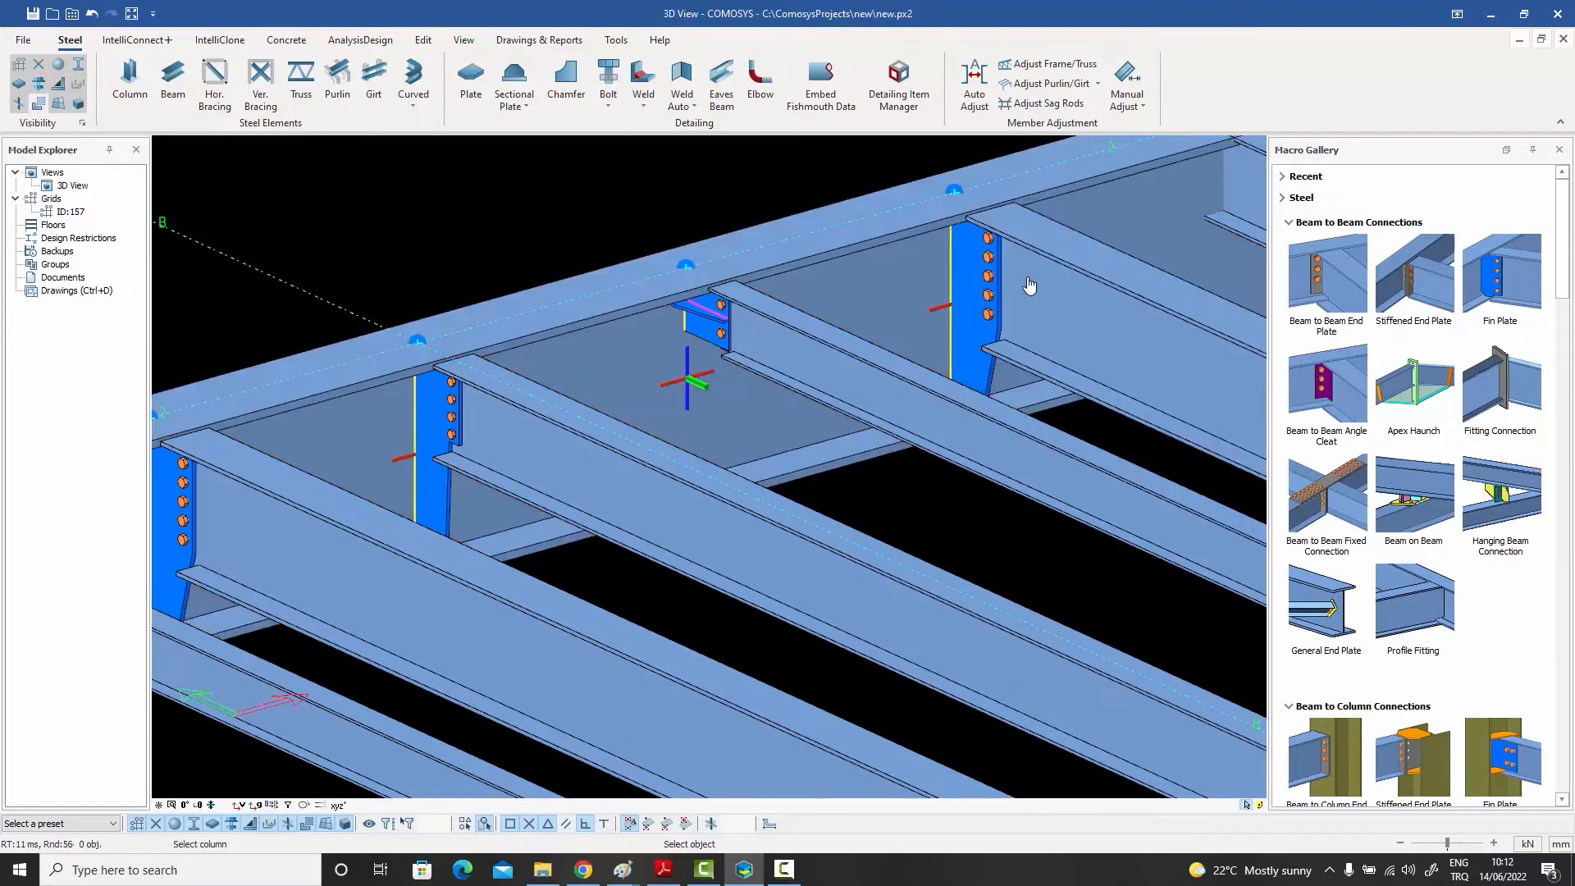
right_click(826, 175)
click(834, 190)
scroll(835, 197, up, 1)
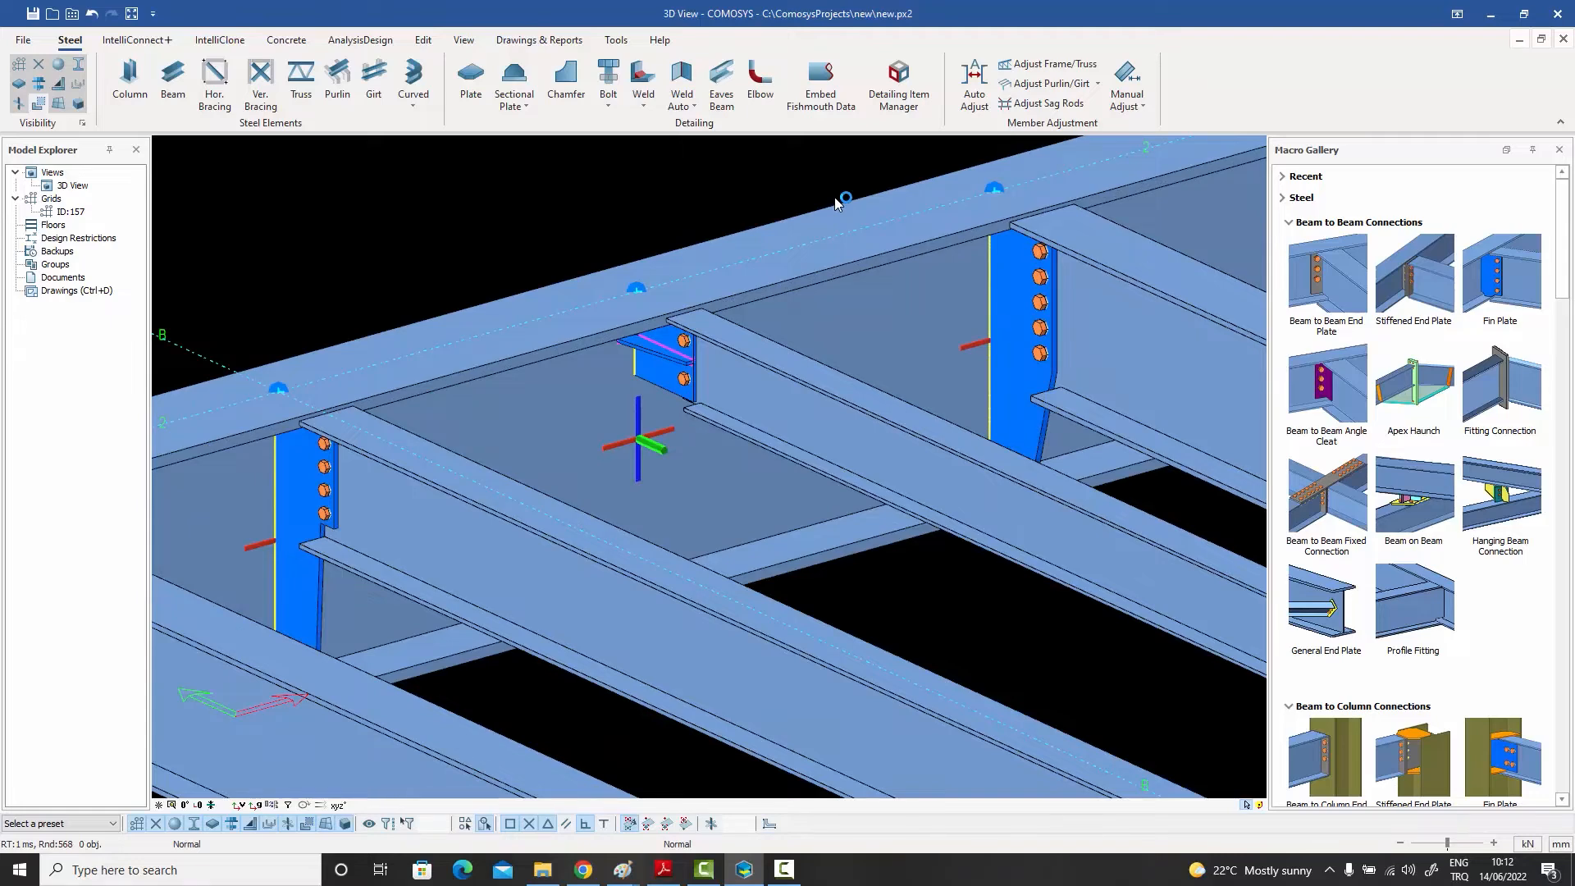
Review the IPE300, IPE200 and IPE400 mappings in Fin Plate Connection Macro Preset Override.txt, then close the file and the Preferences folder
click(72, 14)
scroll(825, 525, down, 3)
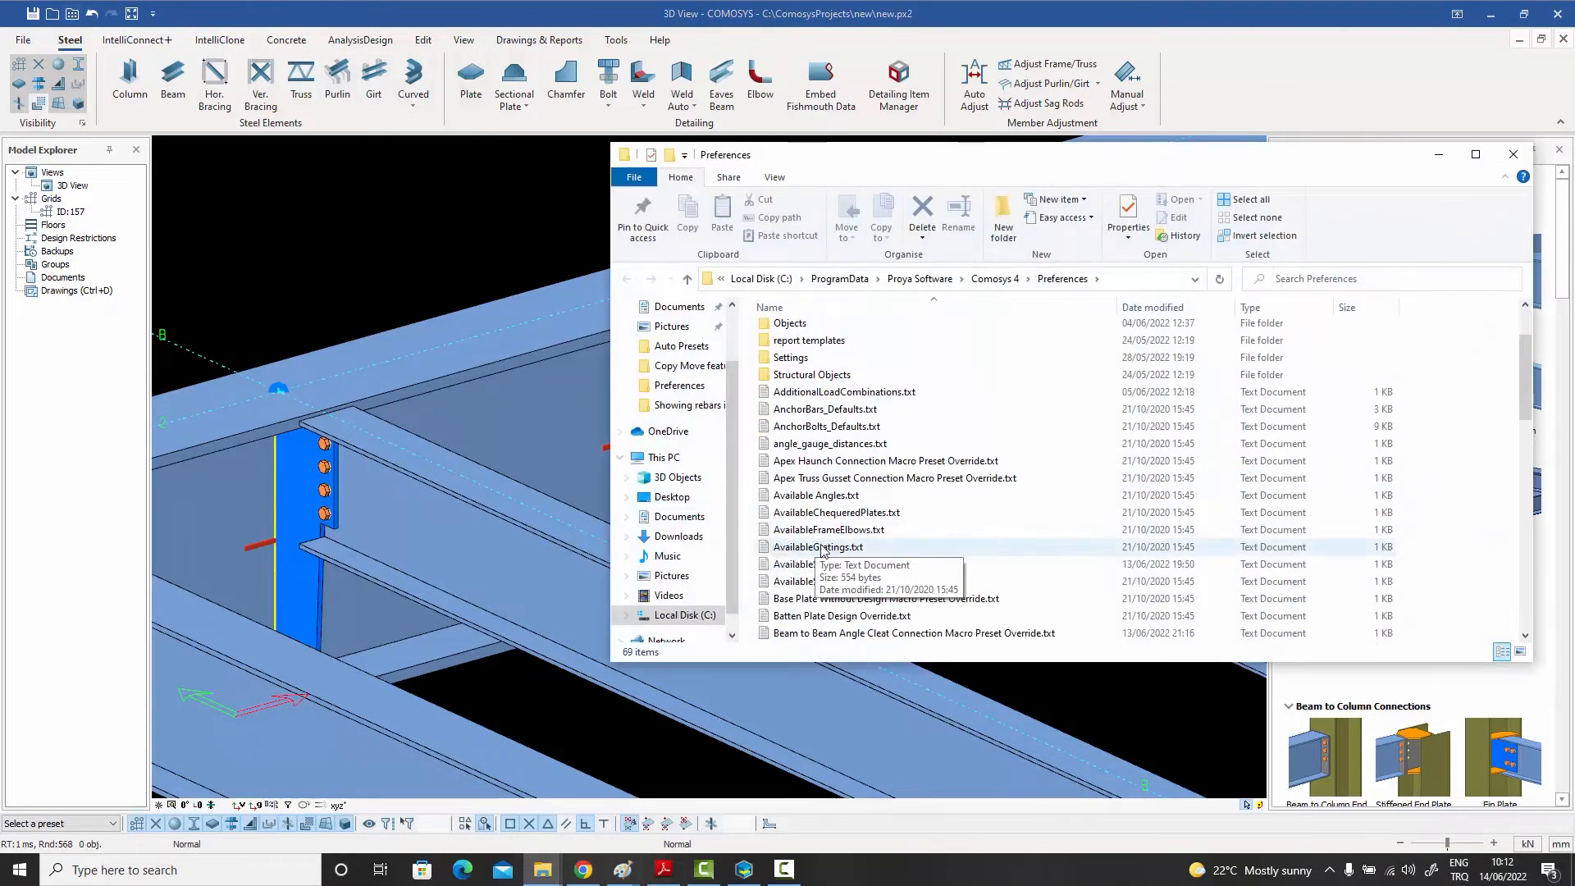
scroll(827, 542, down, 5)
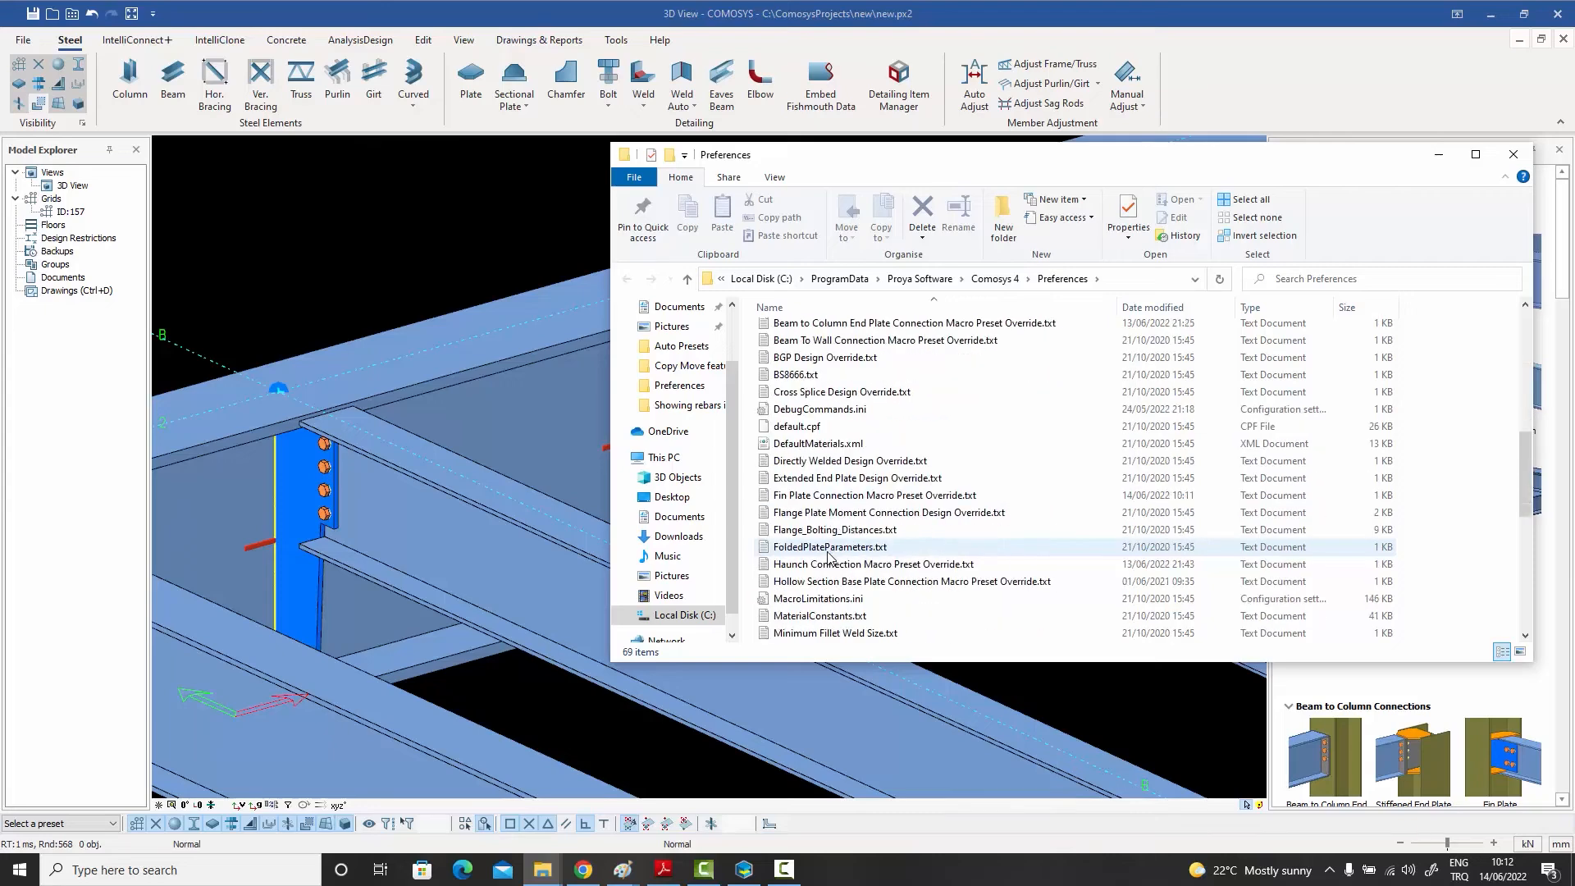
double_click(828, 496)
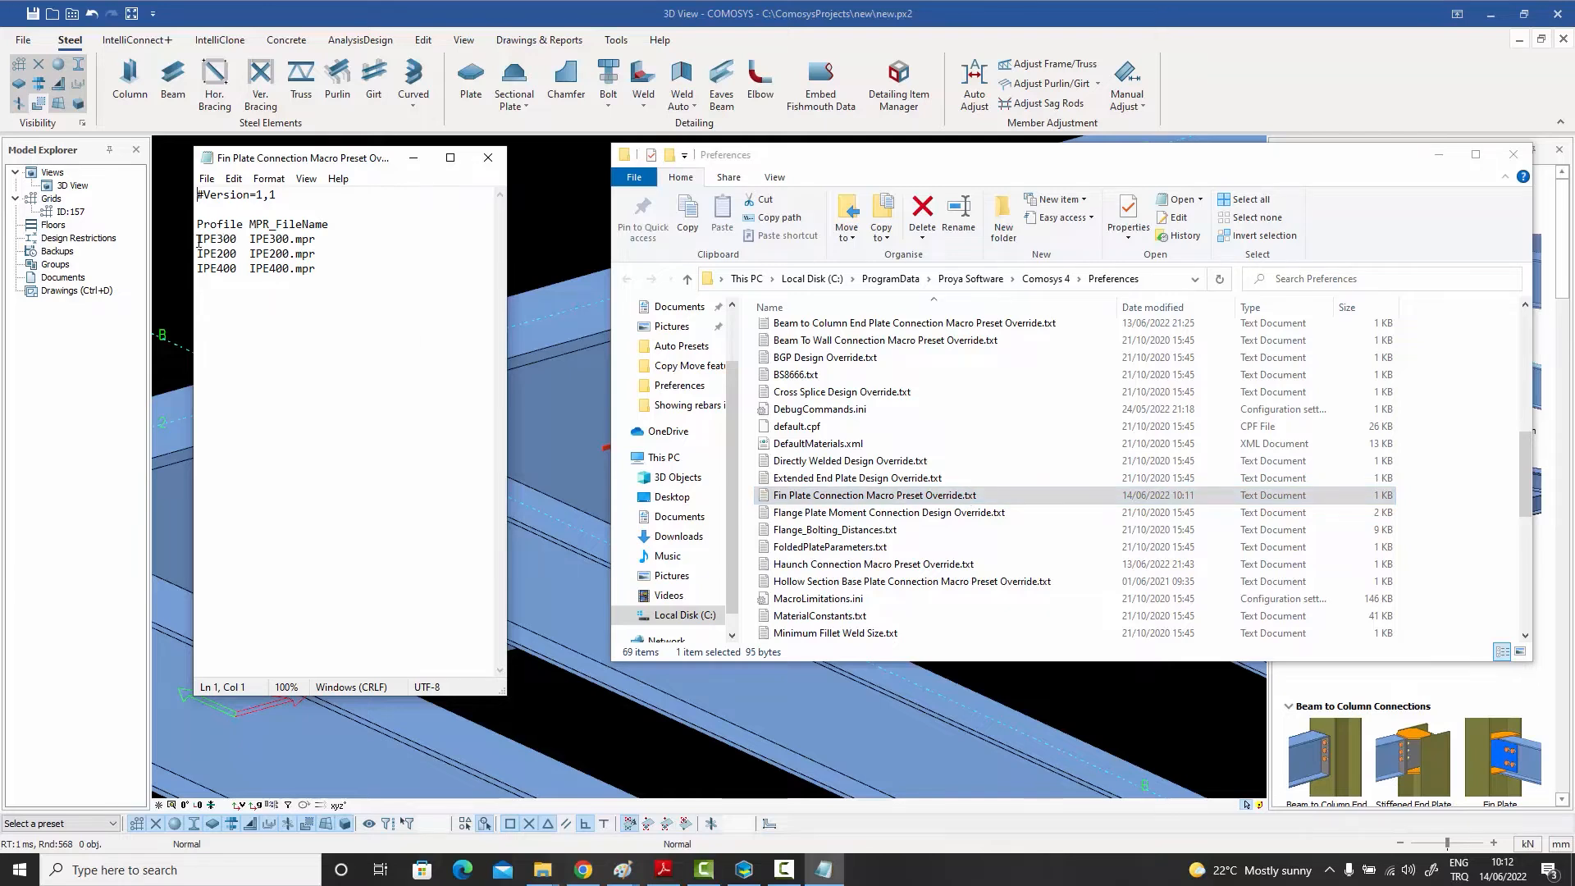
drag(199, 238, 318, 254)
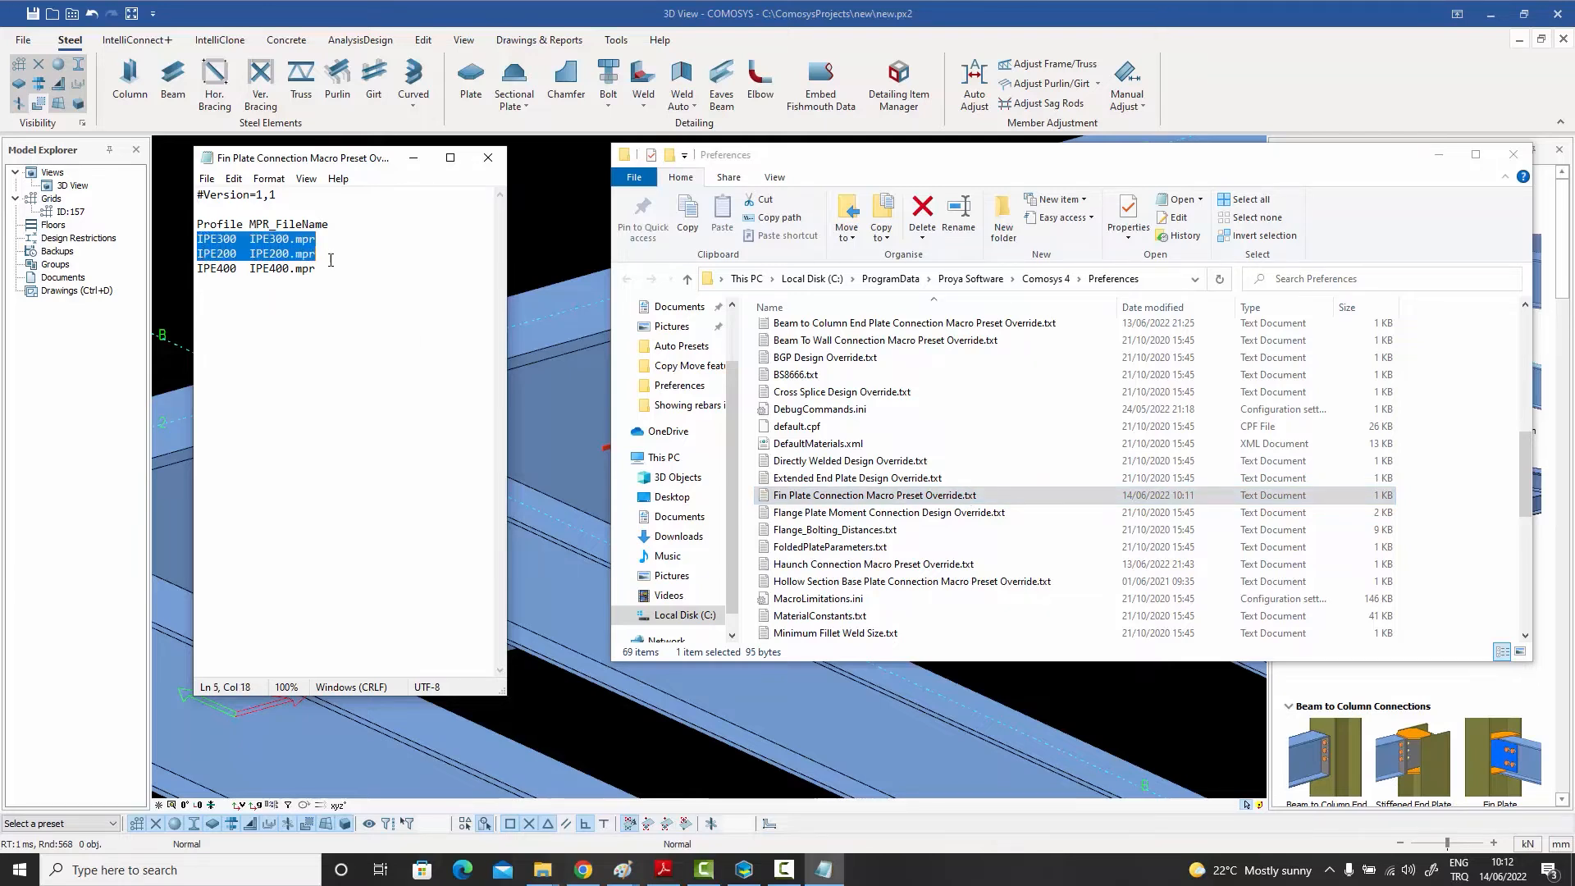
click(330, 268)
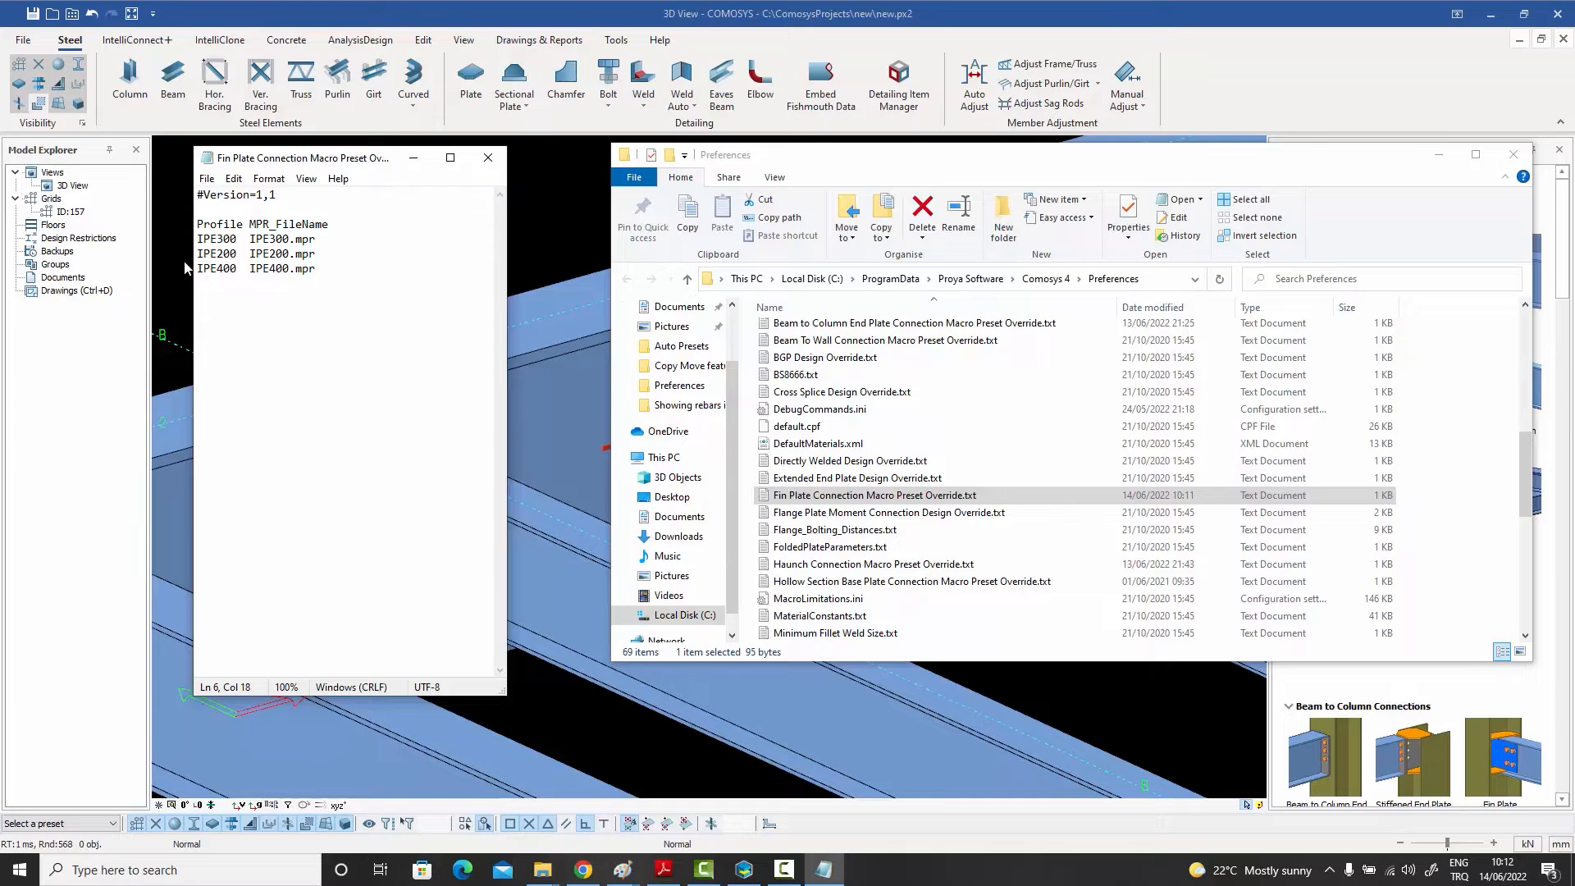
click(488, 158)
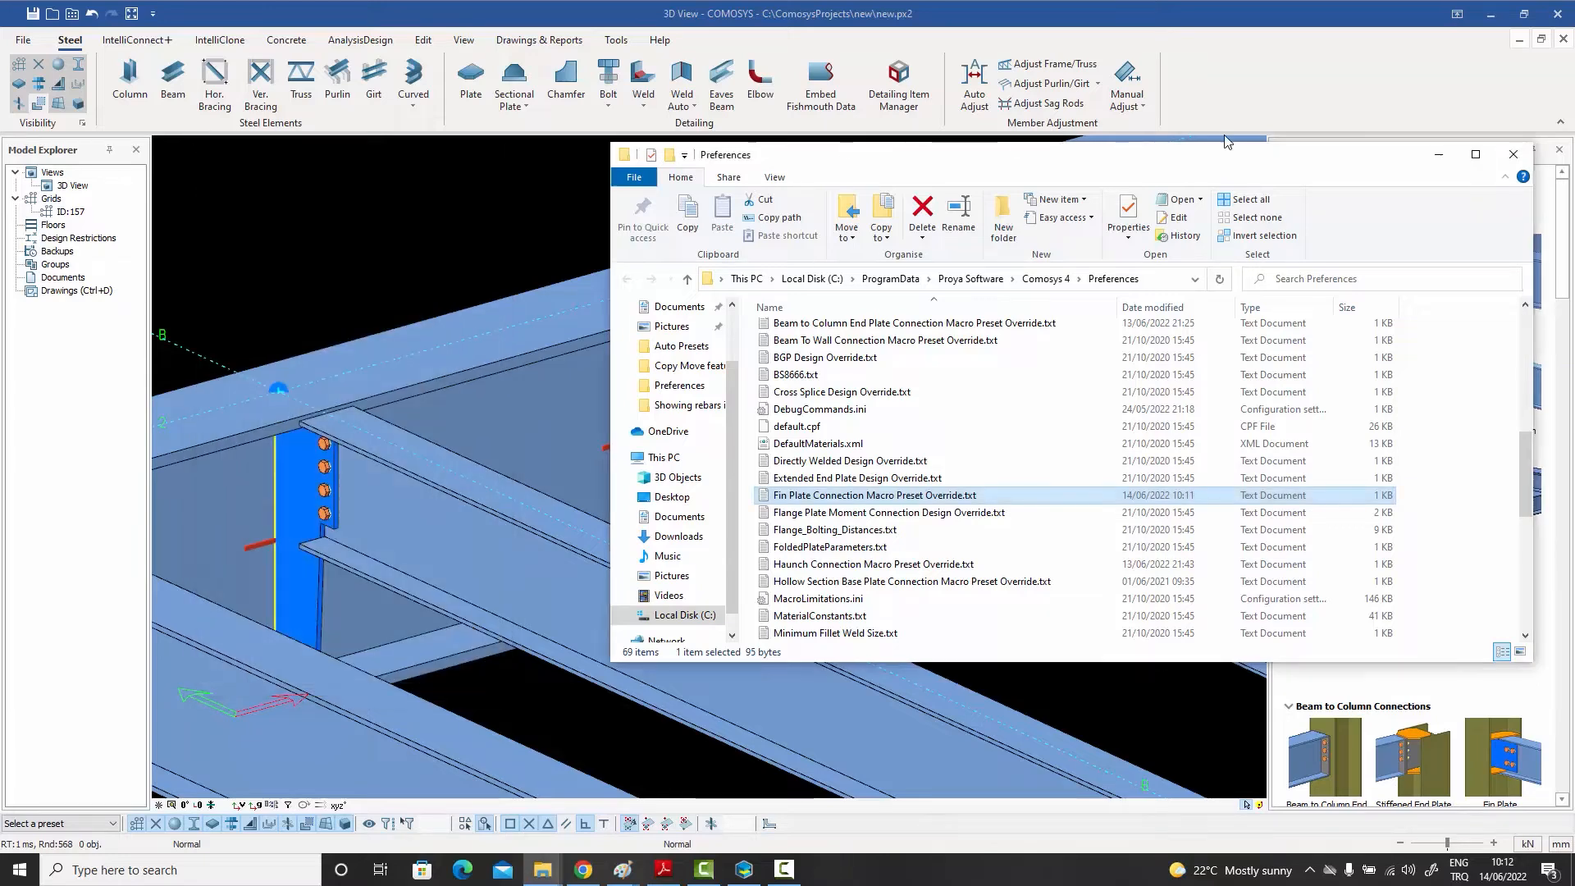
click(1513, 154)
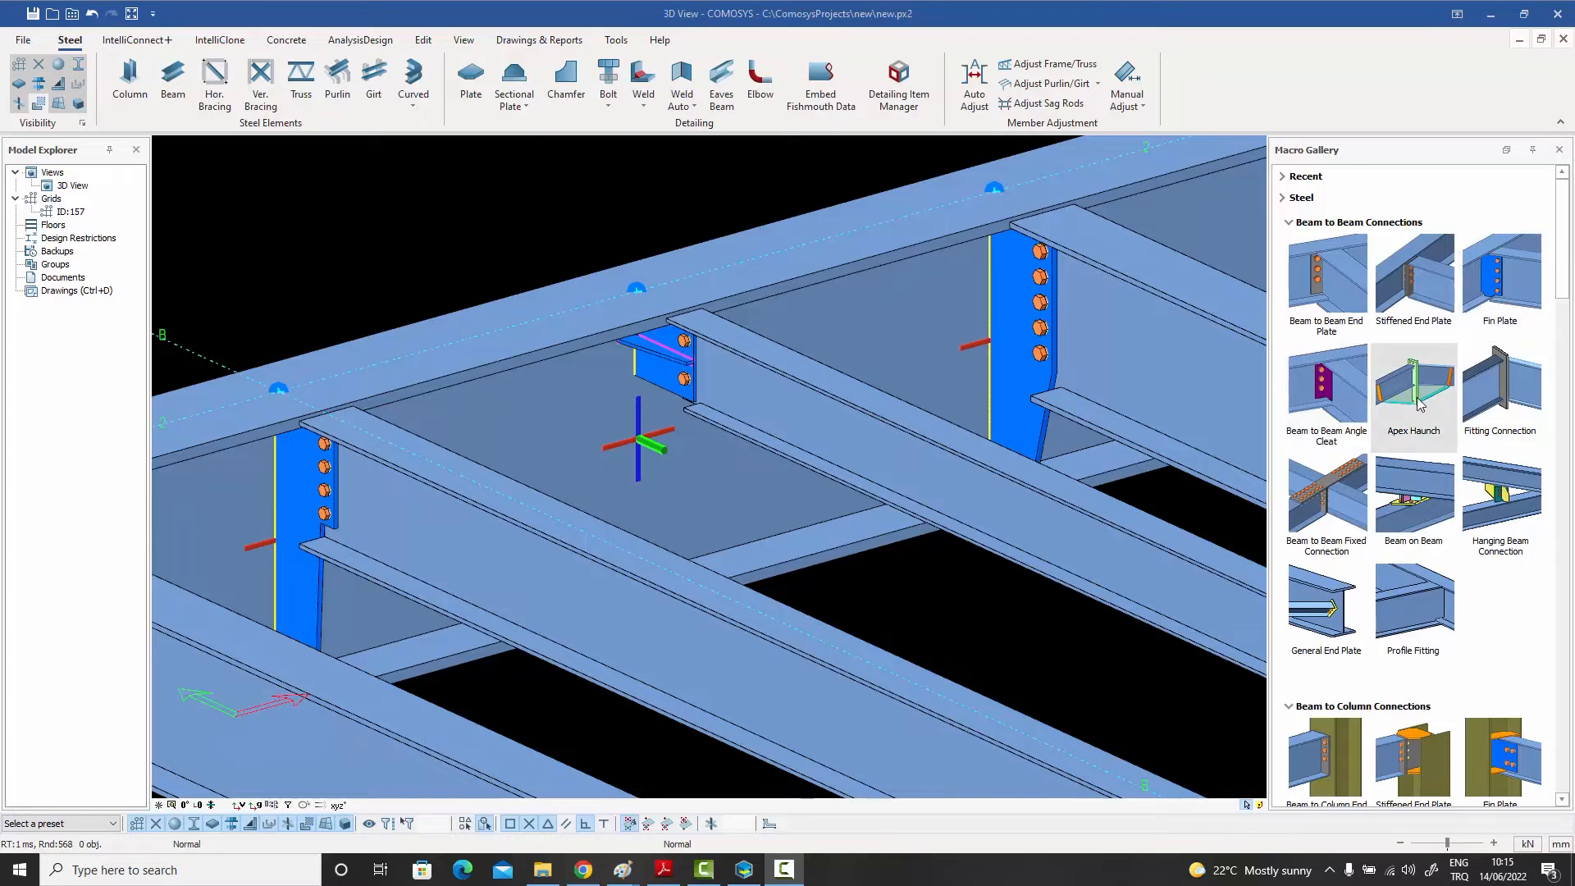
Open Apex Haunch Connection Macro Preset Override.txt from the Preferences folder and examine its profile-to-preset mapping
scroll(1420, 402, down, 4)
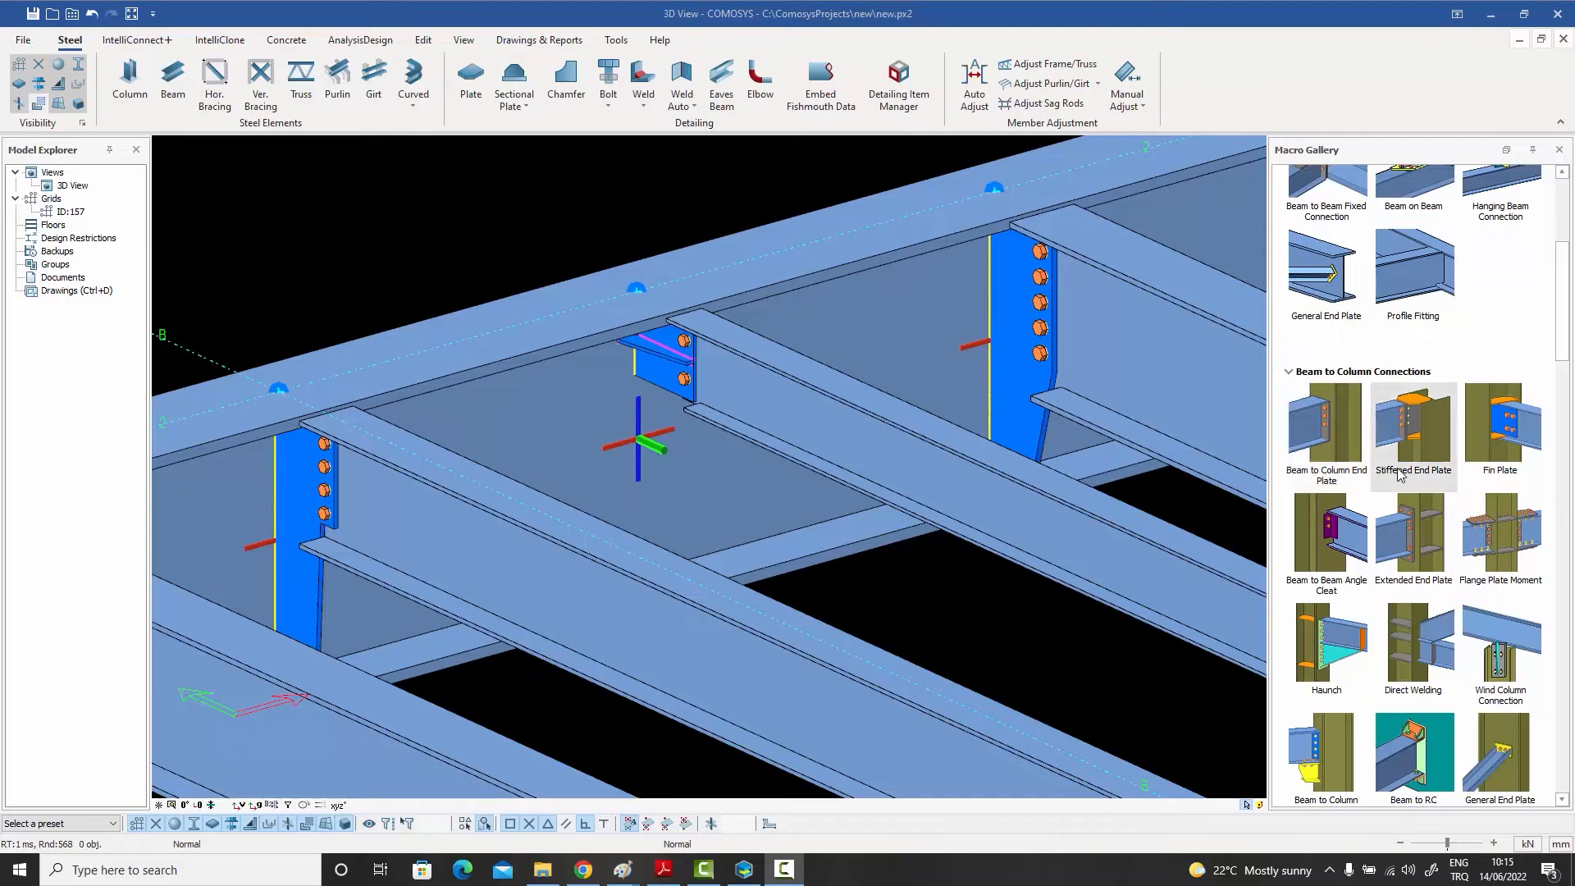
scroll(1415, 474, down, 1)
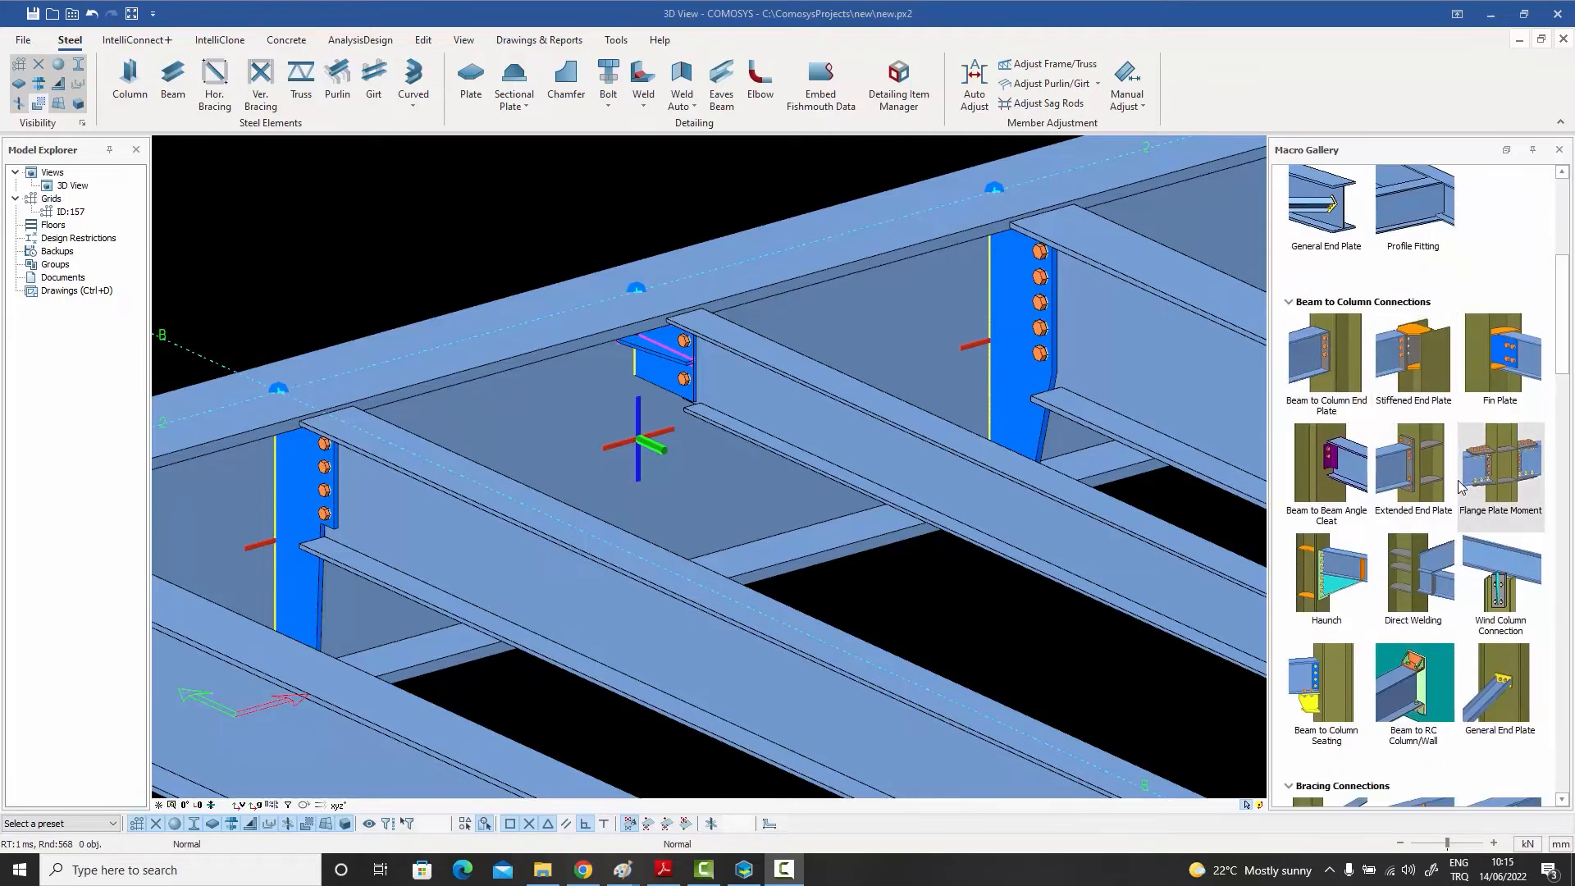
scroll(1460, 488, up, 1)
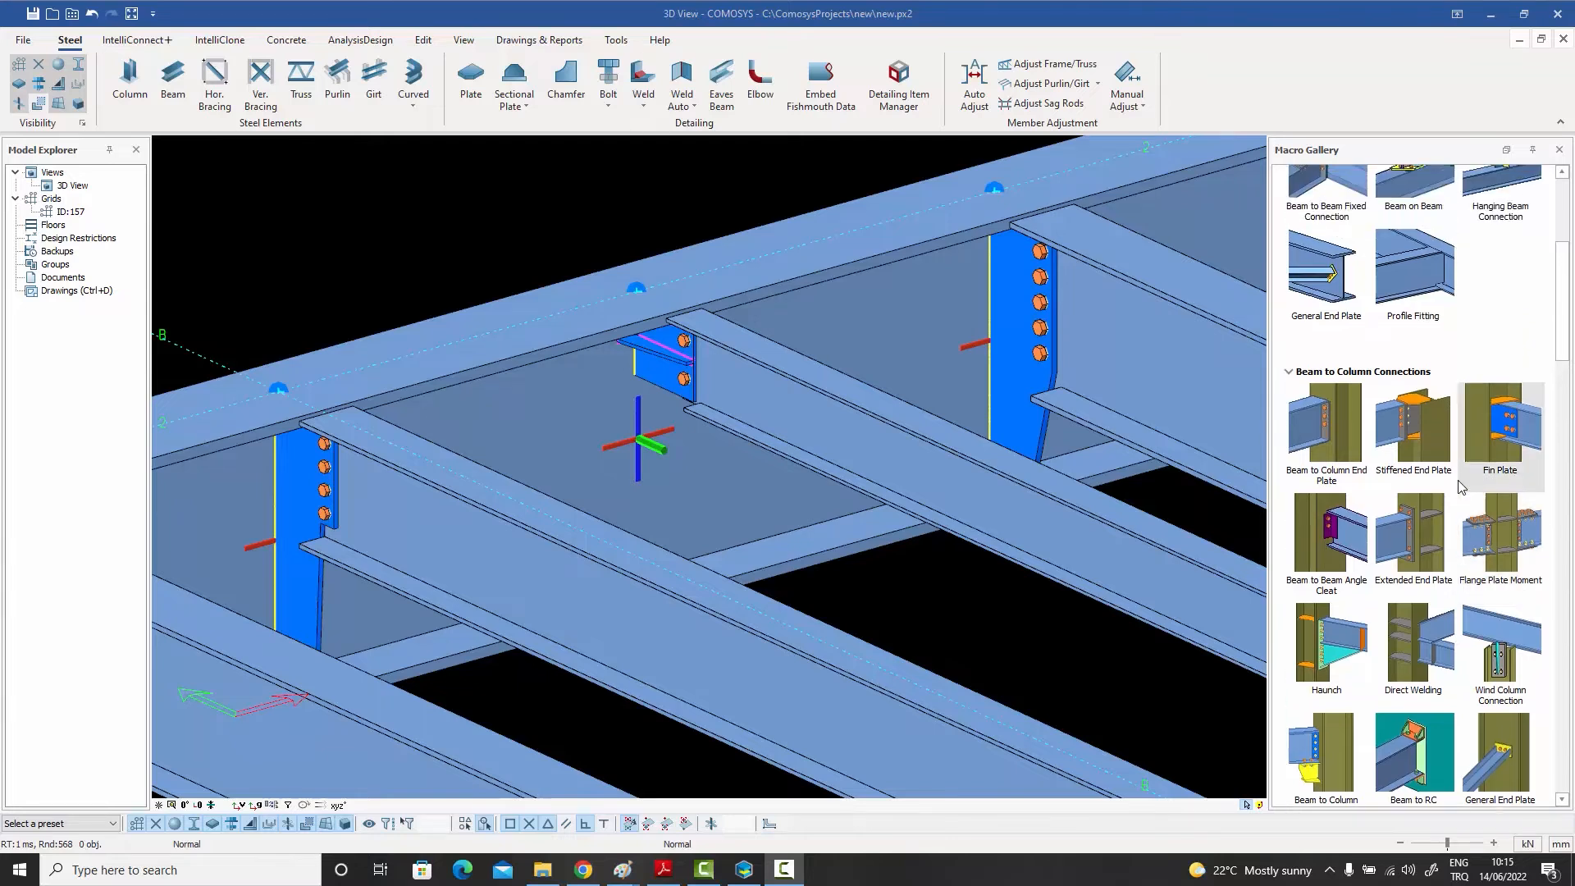
click(71, 16)
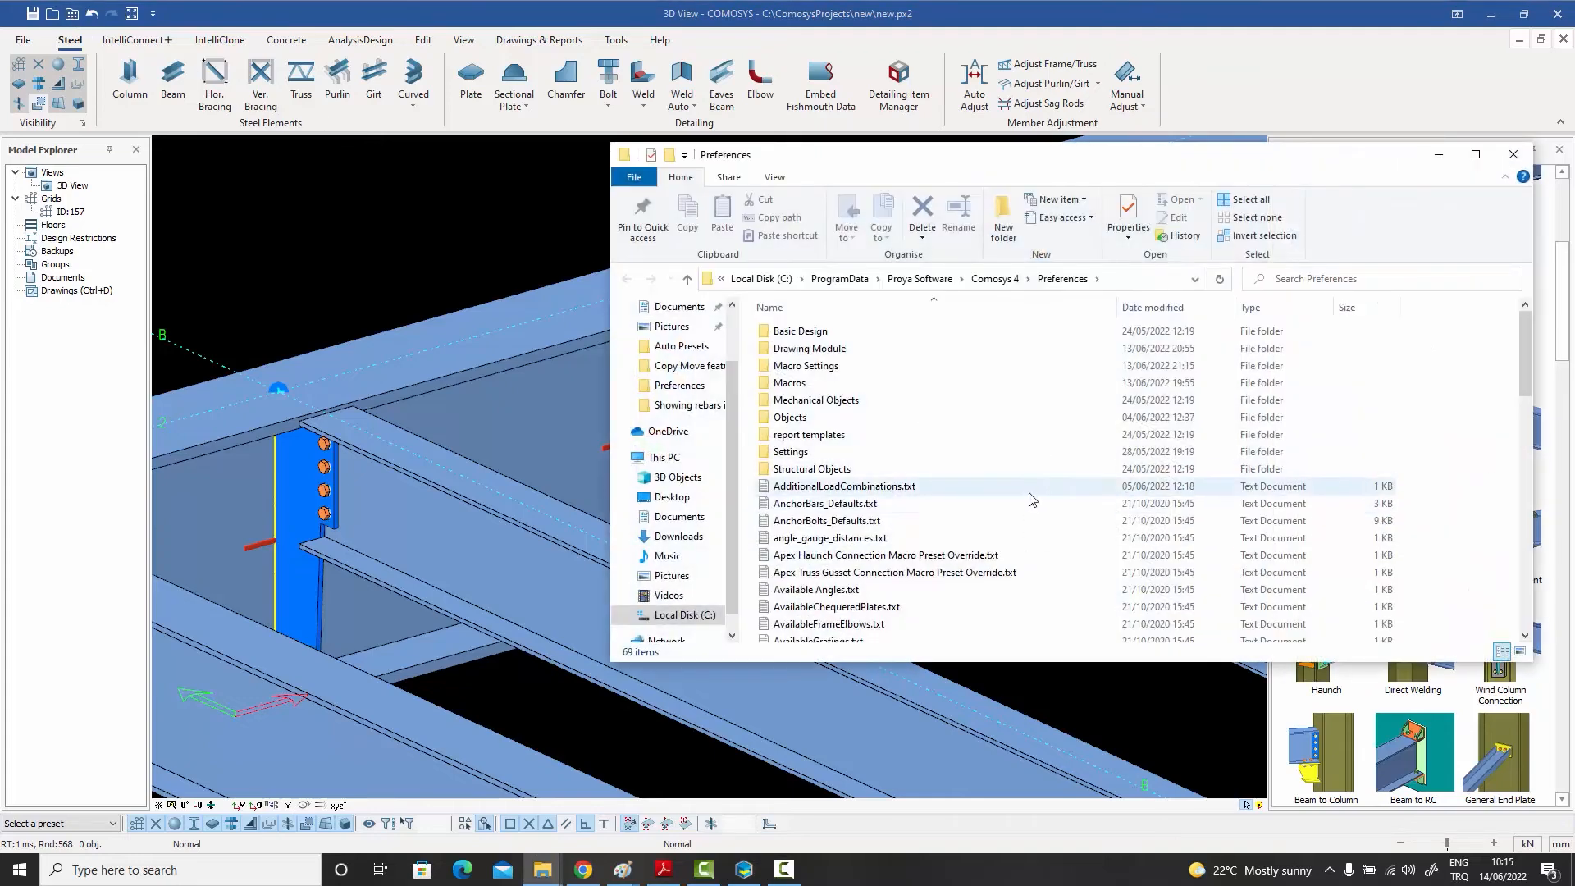
scroll(1031, 495, down, 2)
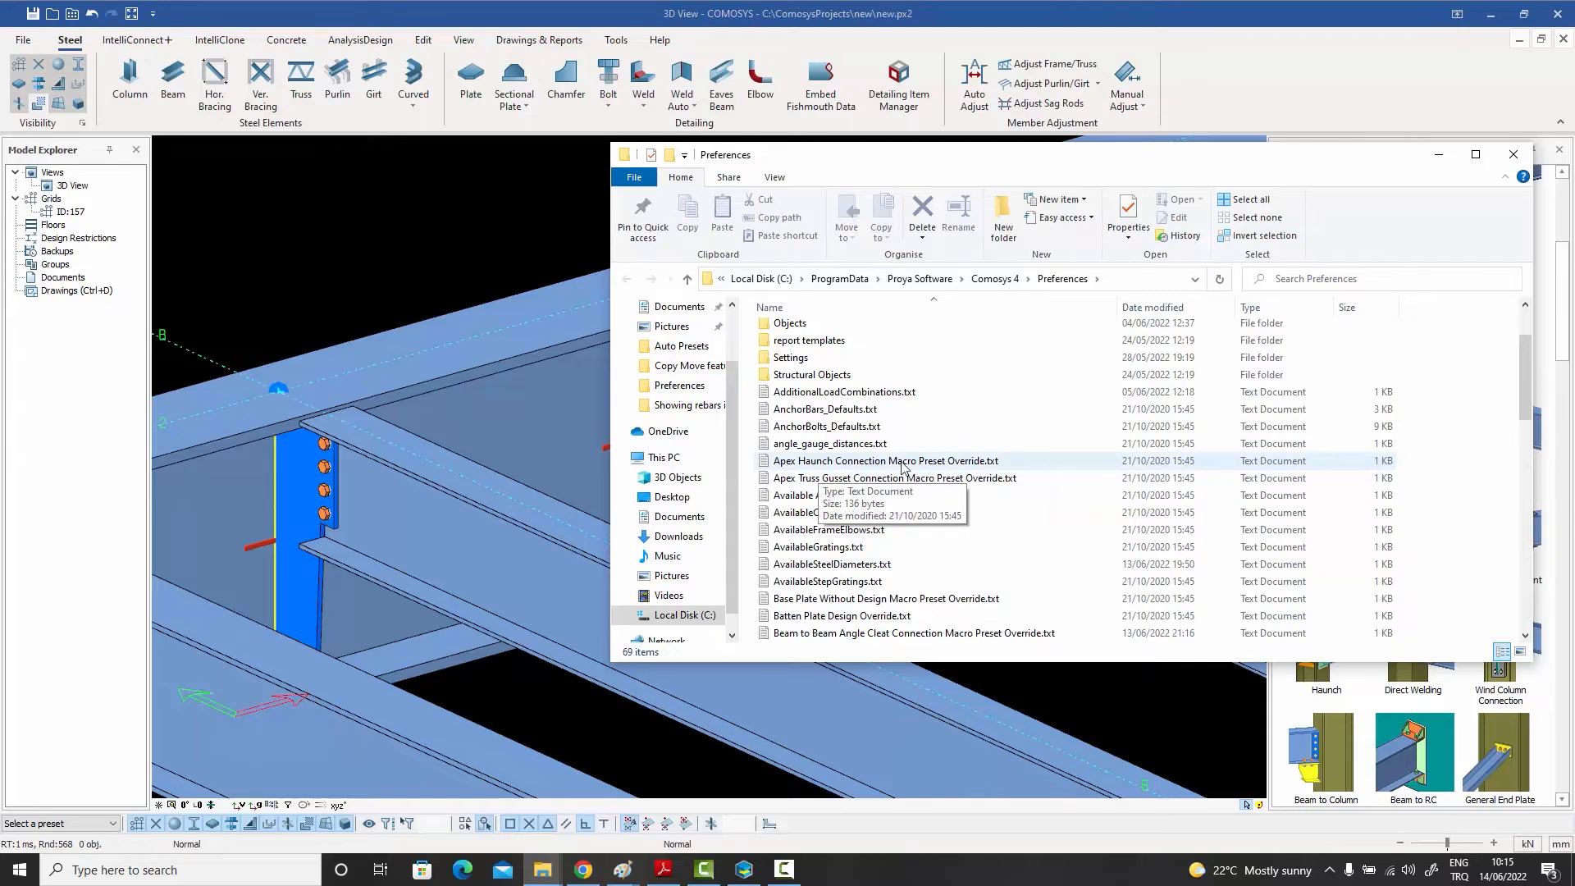
double_click(866, 464)
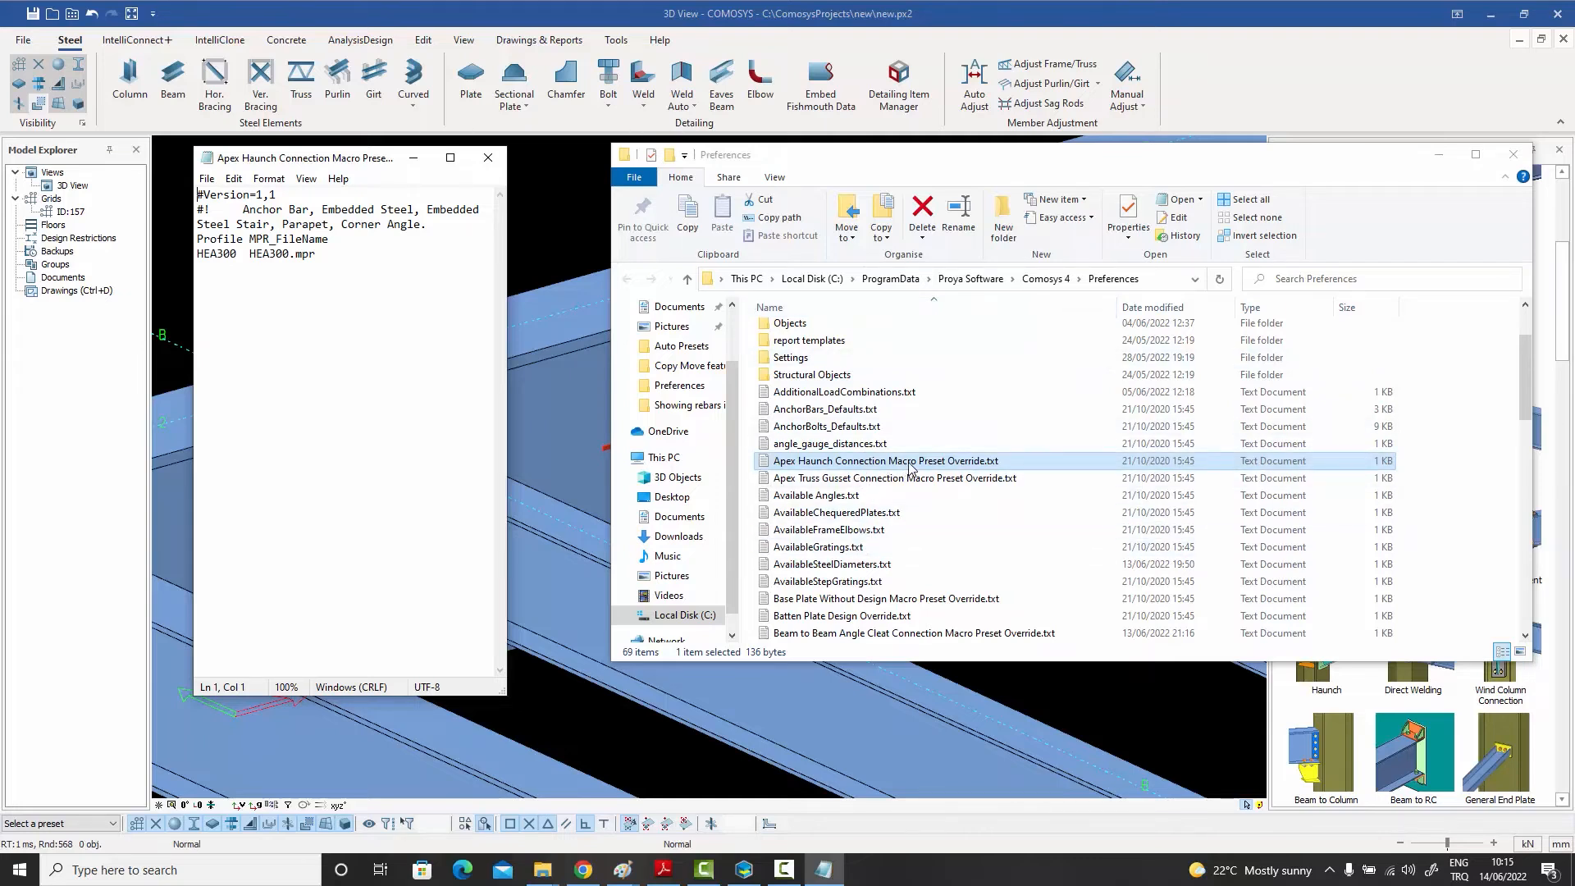
click(412, 277)
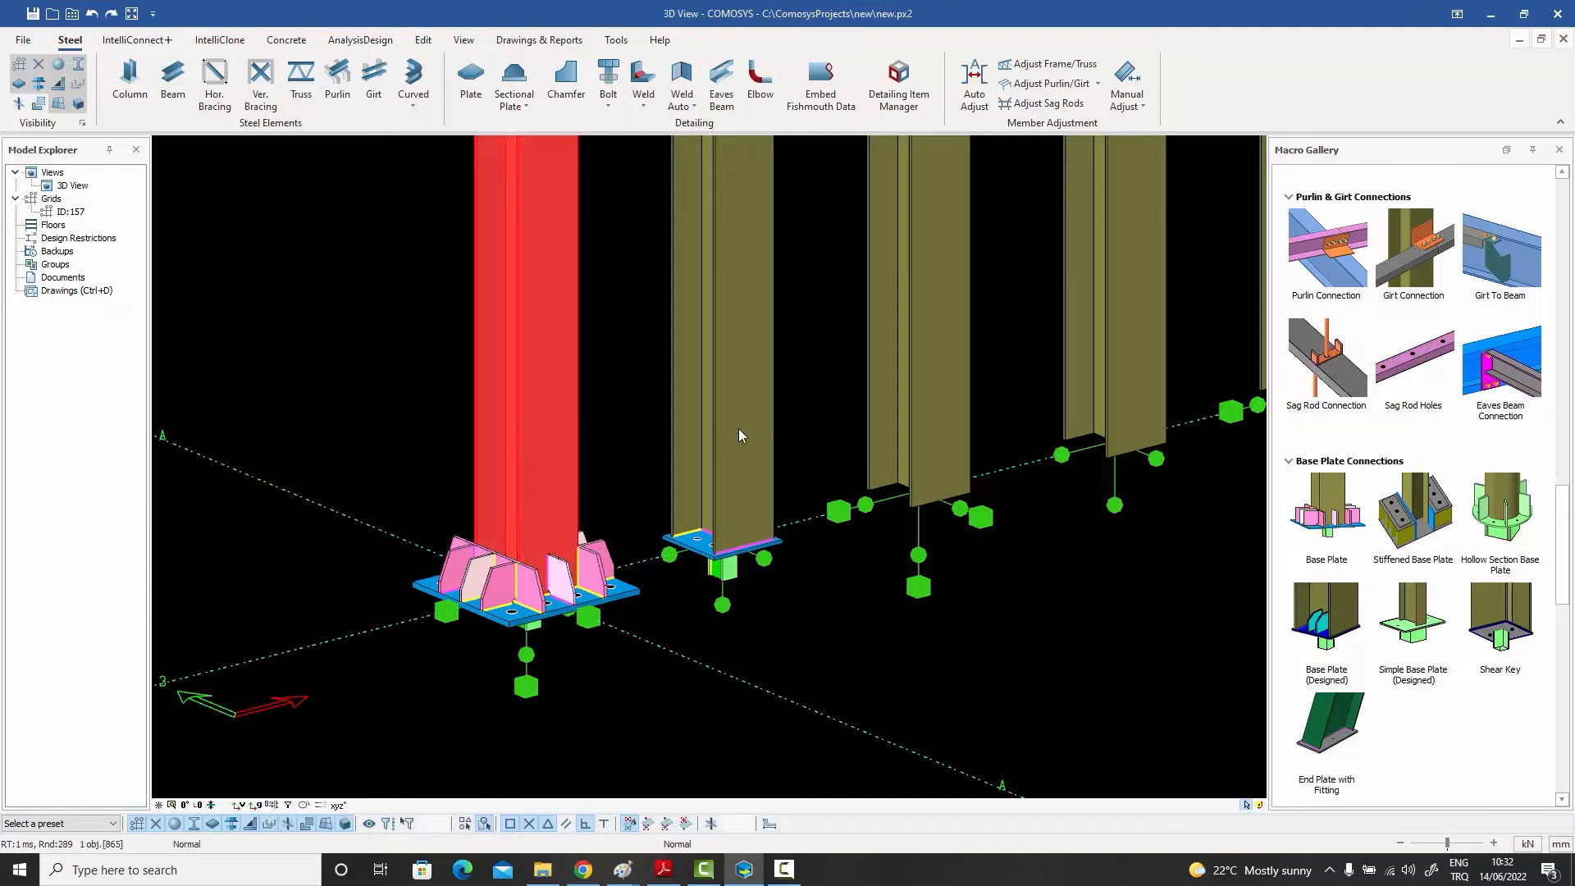
Check the profile names of the two columns that have base plates, closing each properties dialog without changes
double_click(559, 415)
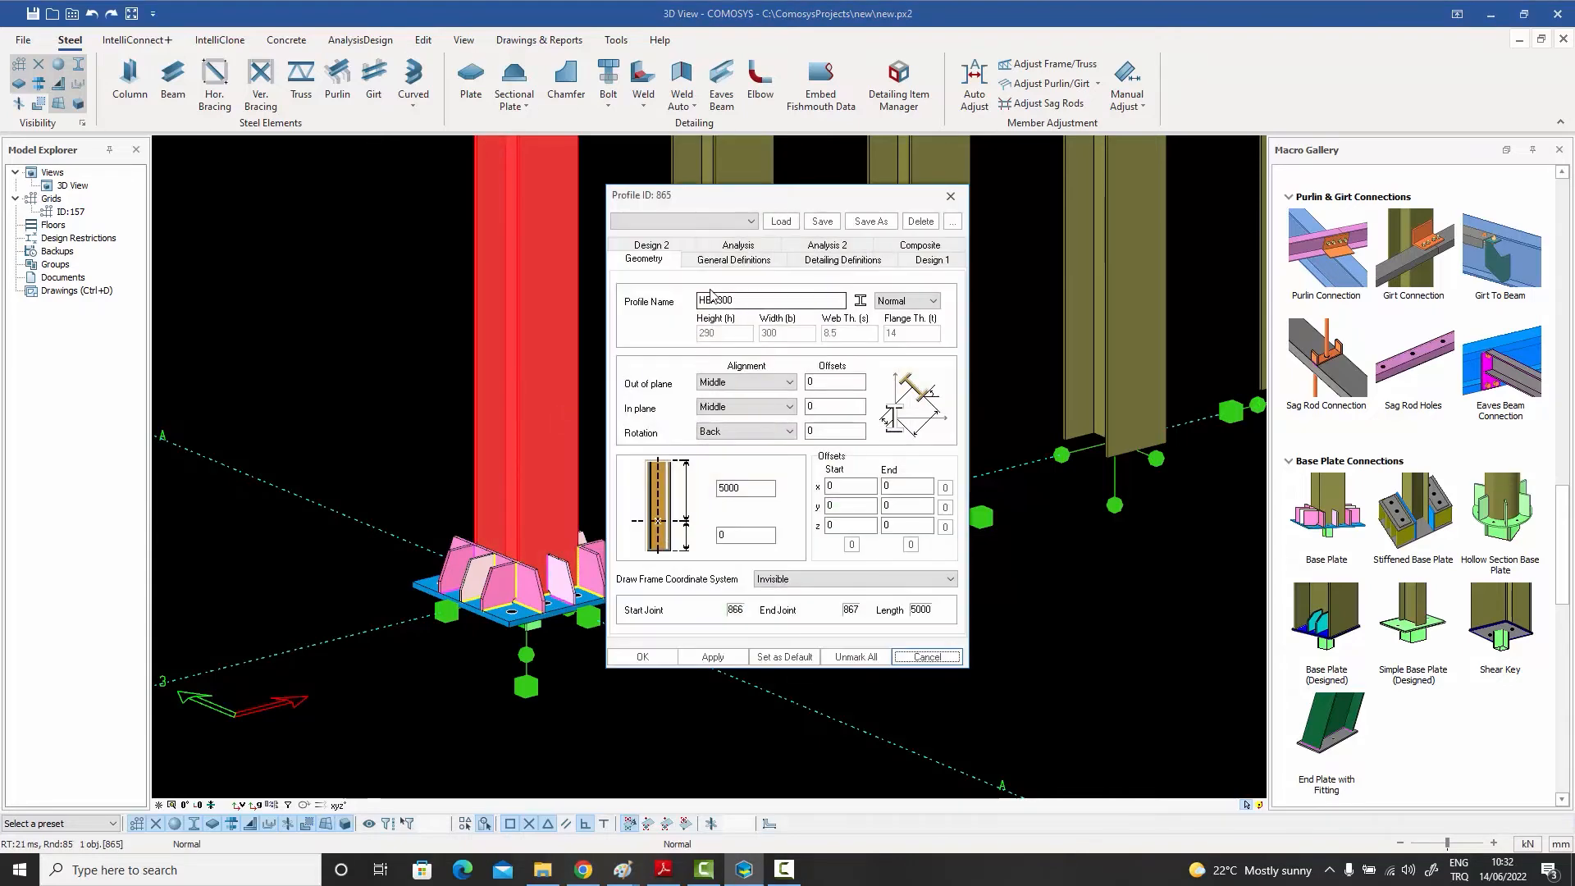
click(903, 652)
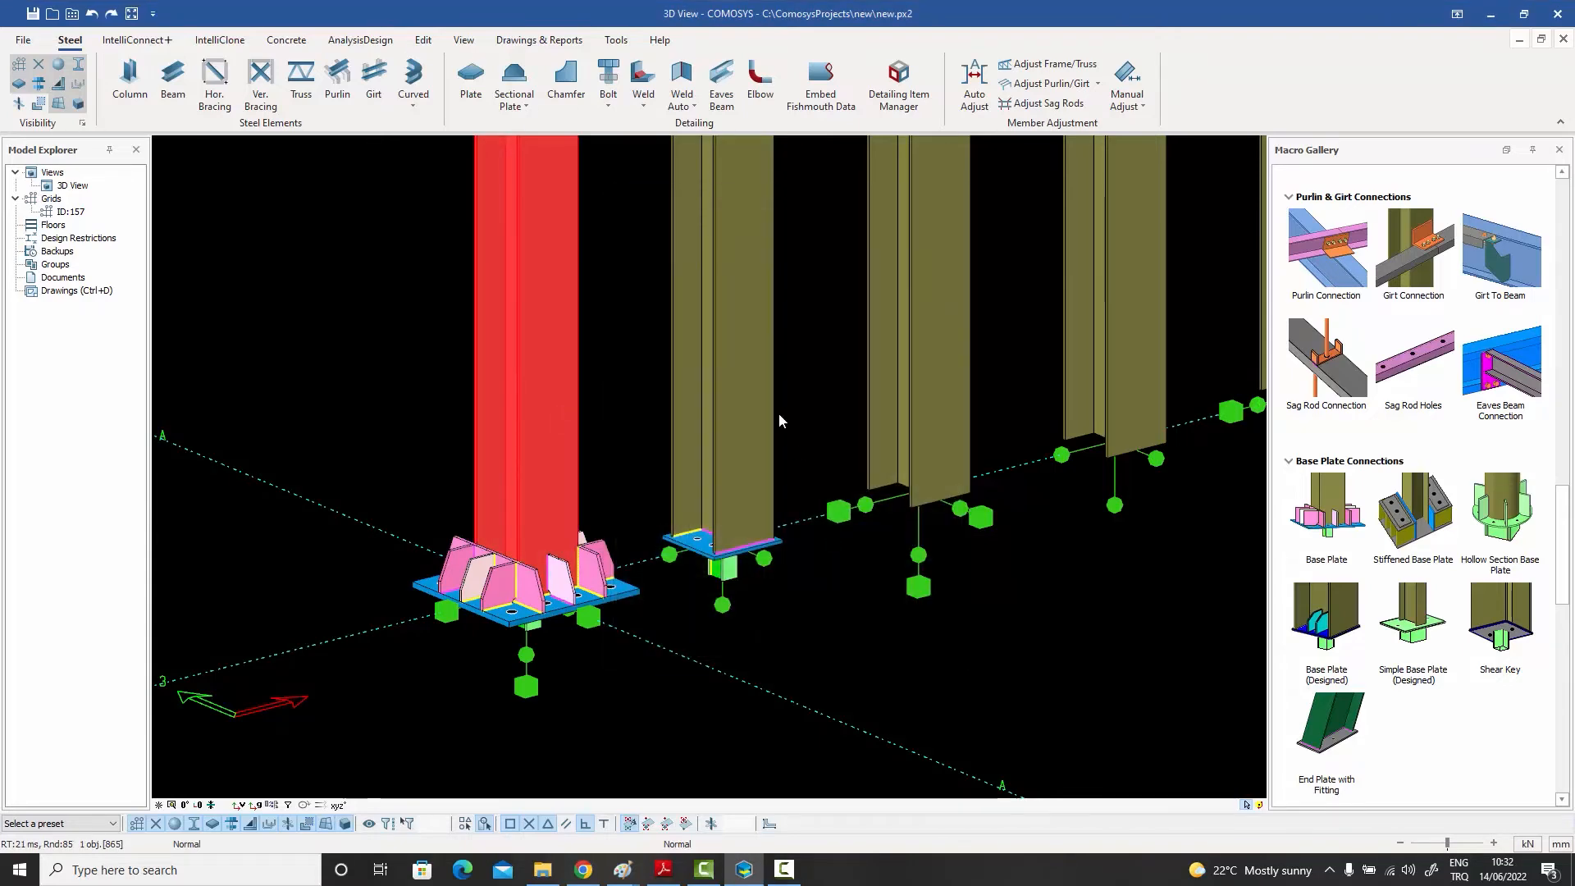
double_click(732, 357)
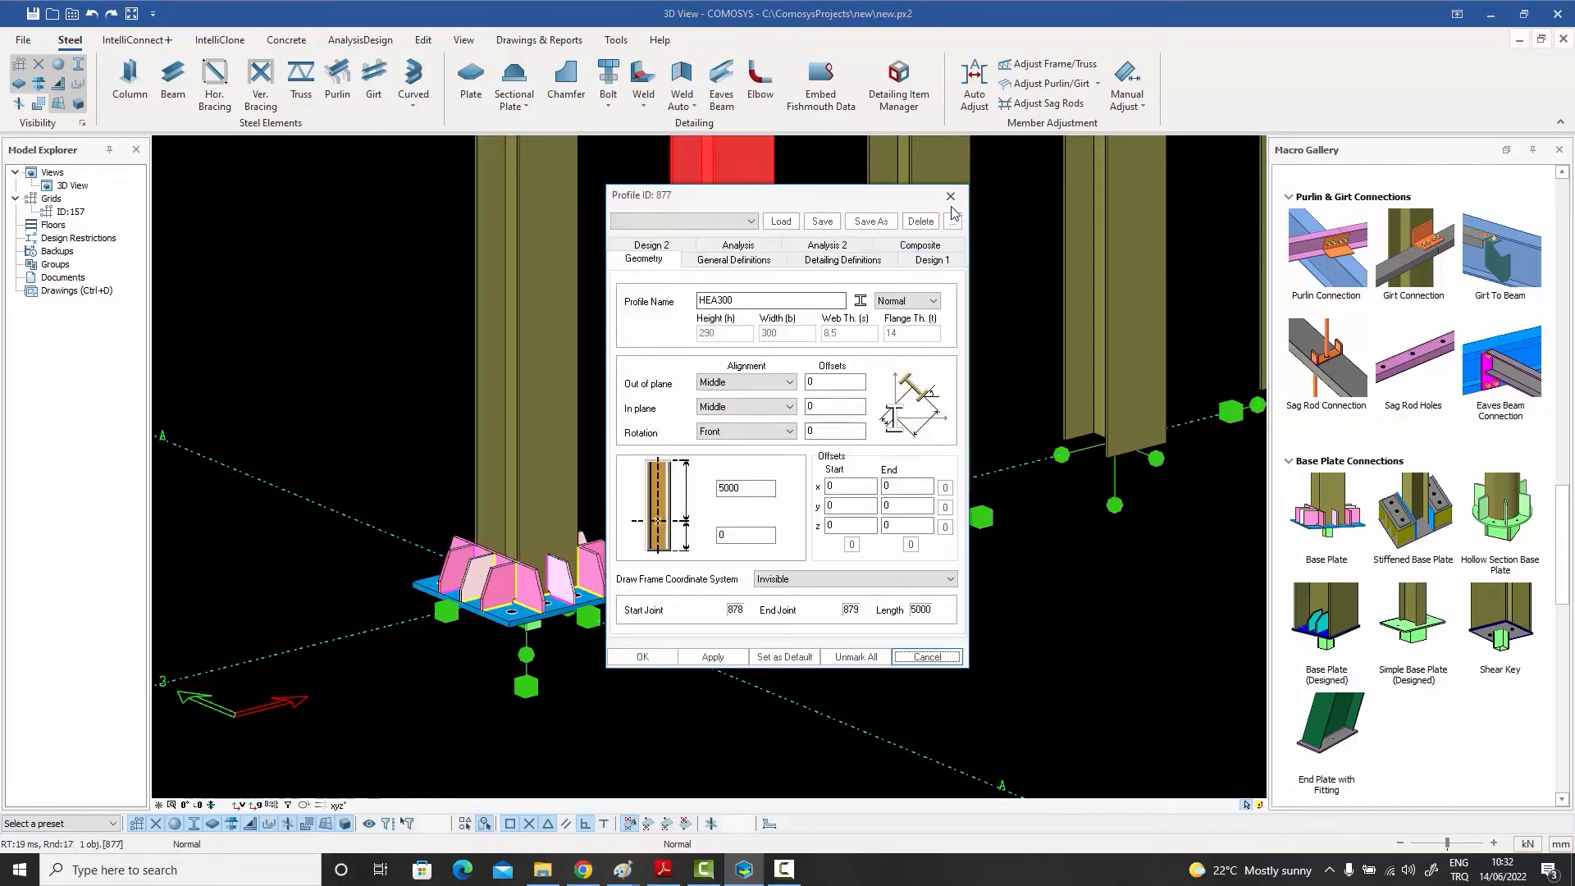
click(949, 197)
Inspect the restraint settings of the base joints under the two columns with base plates, cancelling both dialogs
click(526, 688)
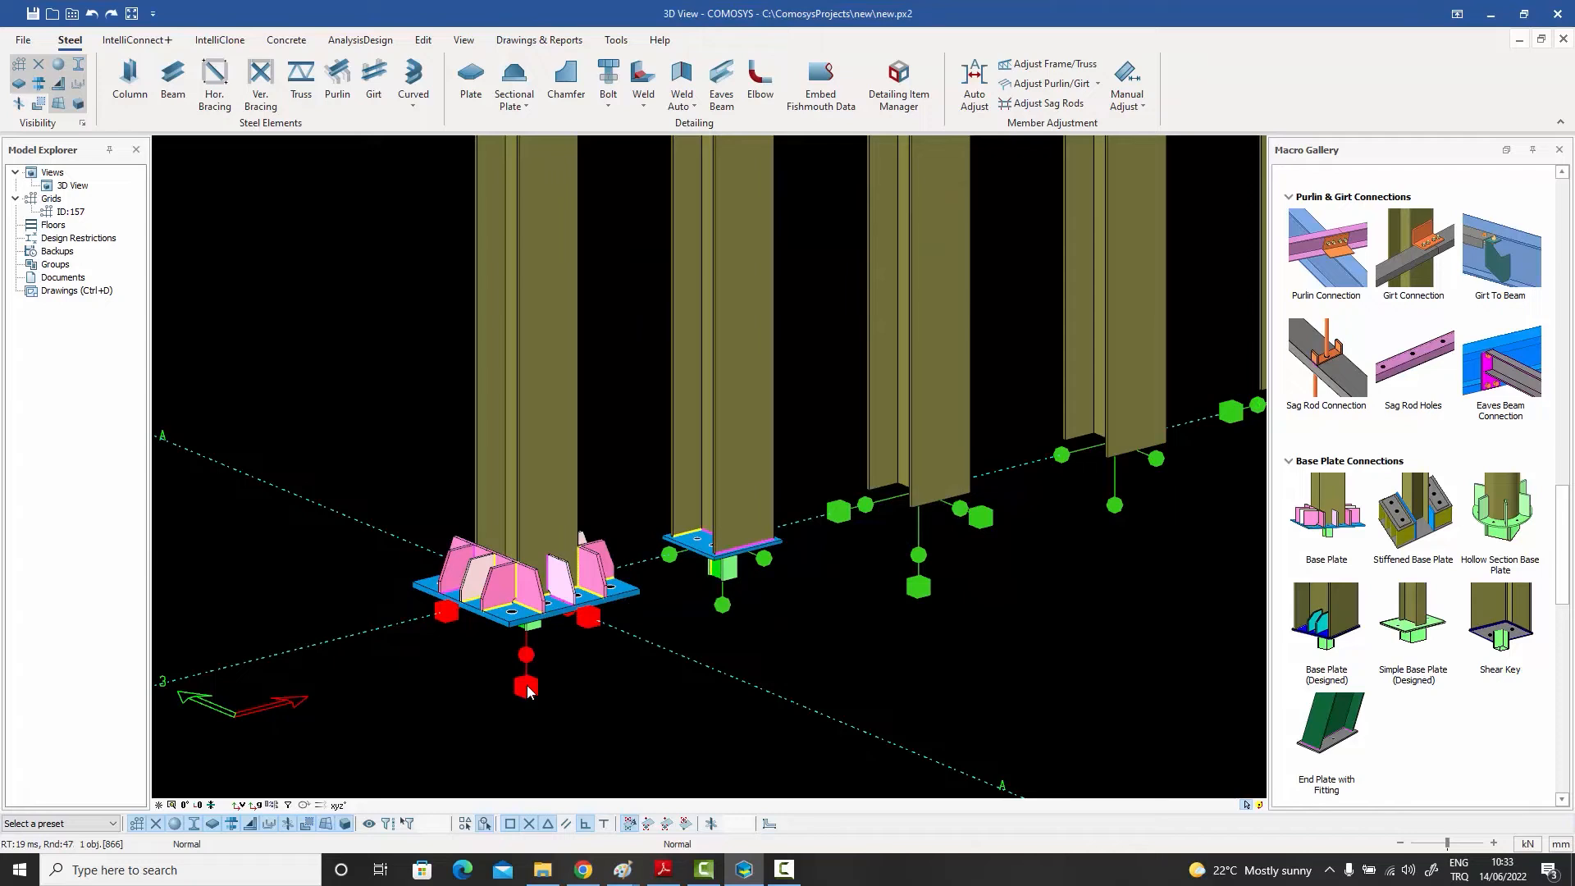
double_click(527, 687)
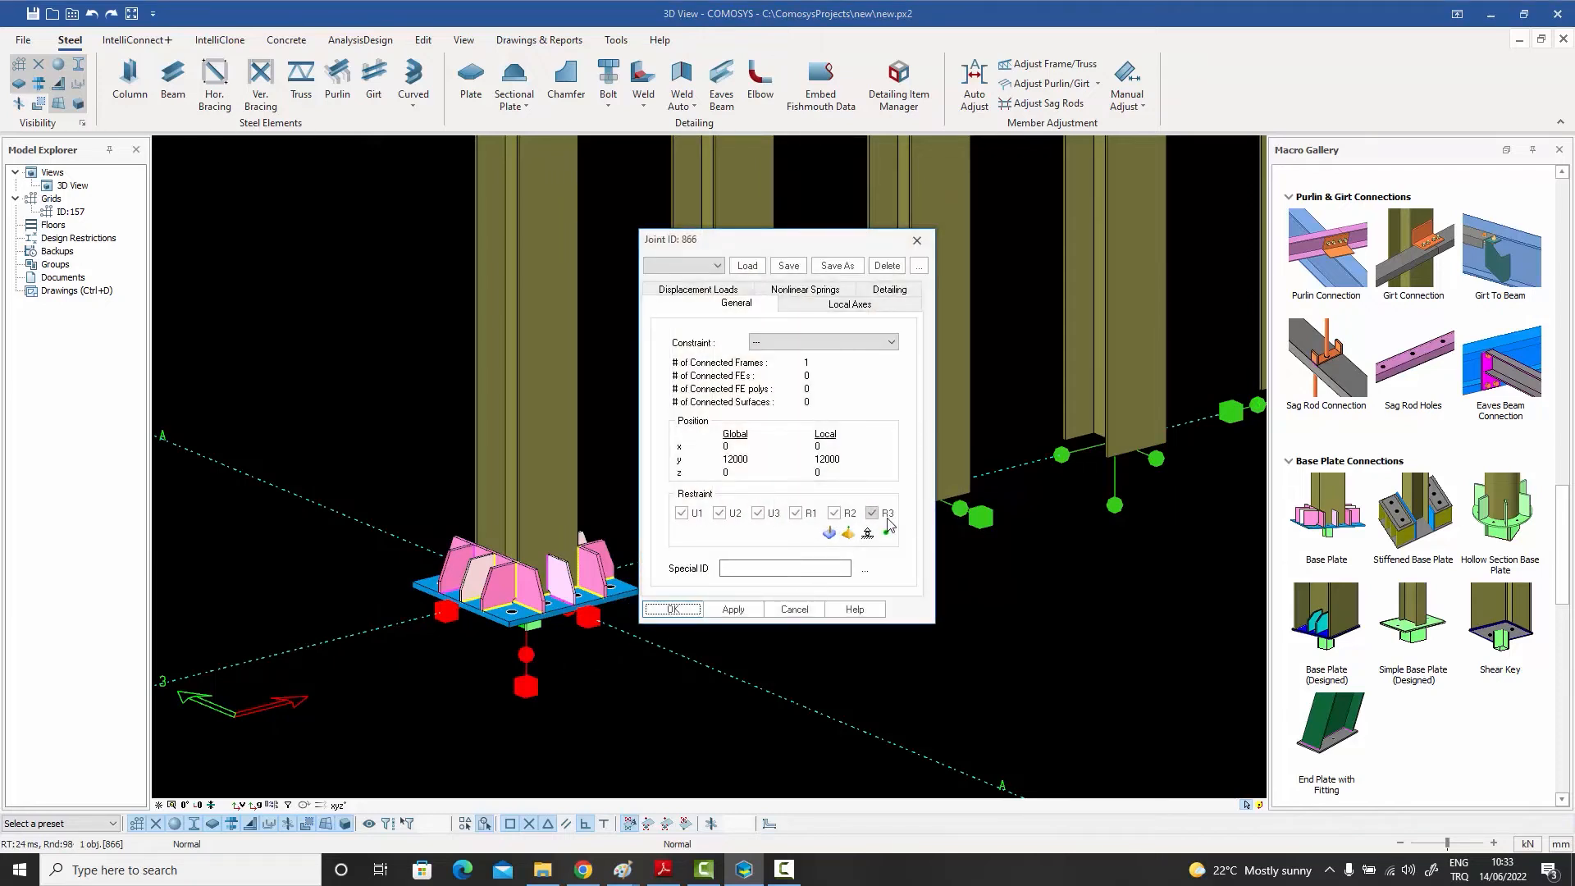
click(792, 608)
double_click(722, 605)
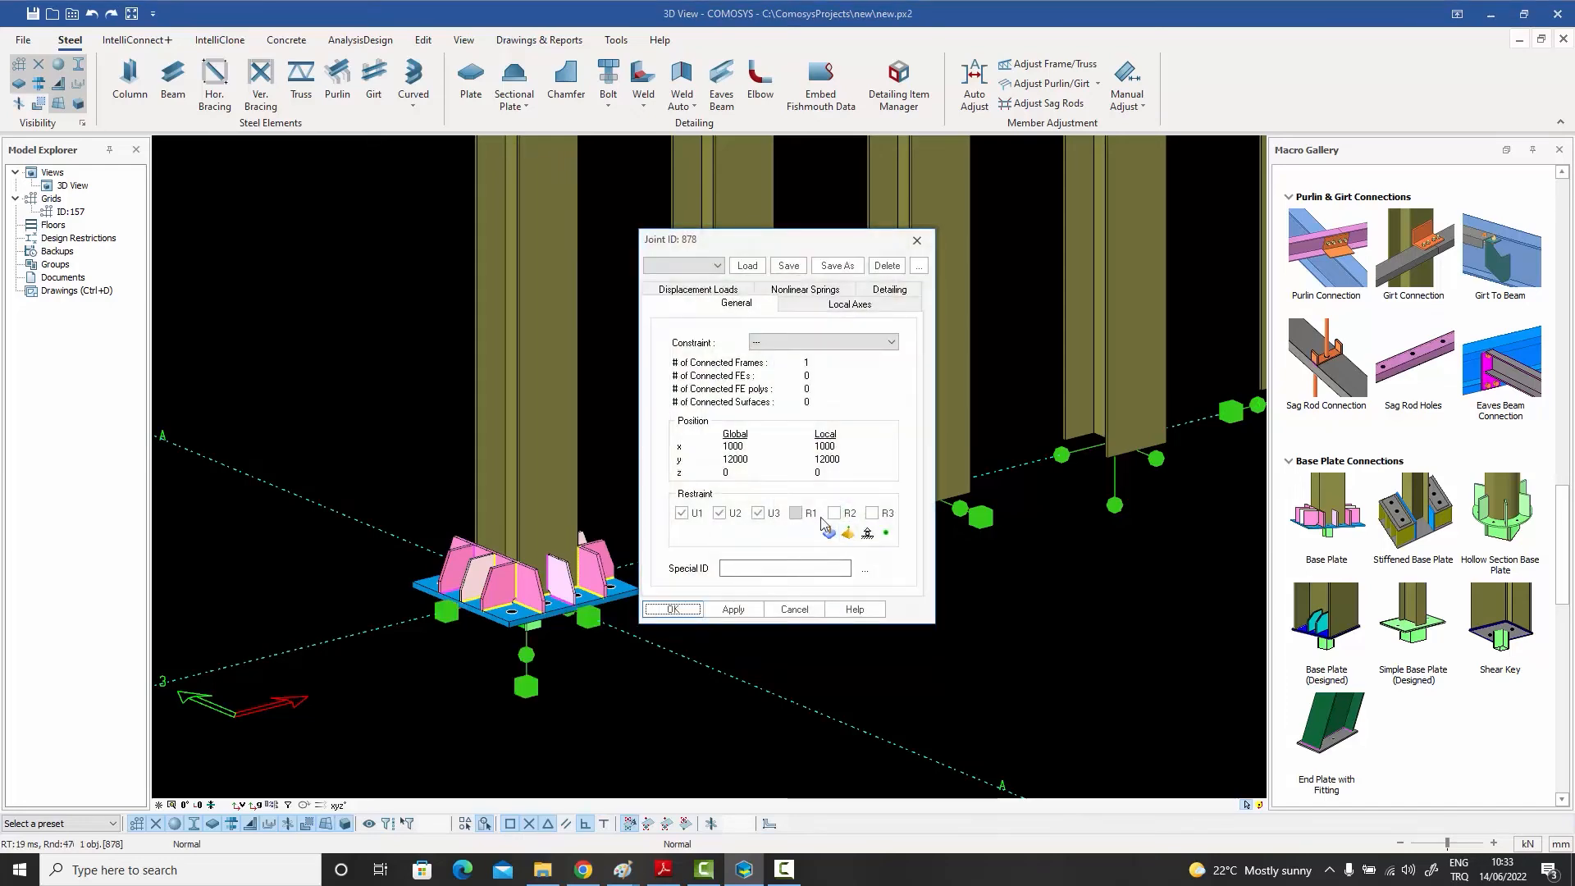
click(793, 609)
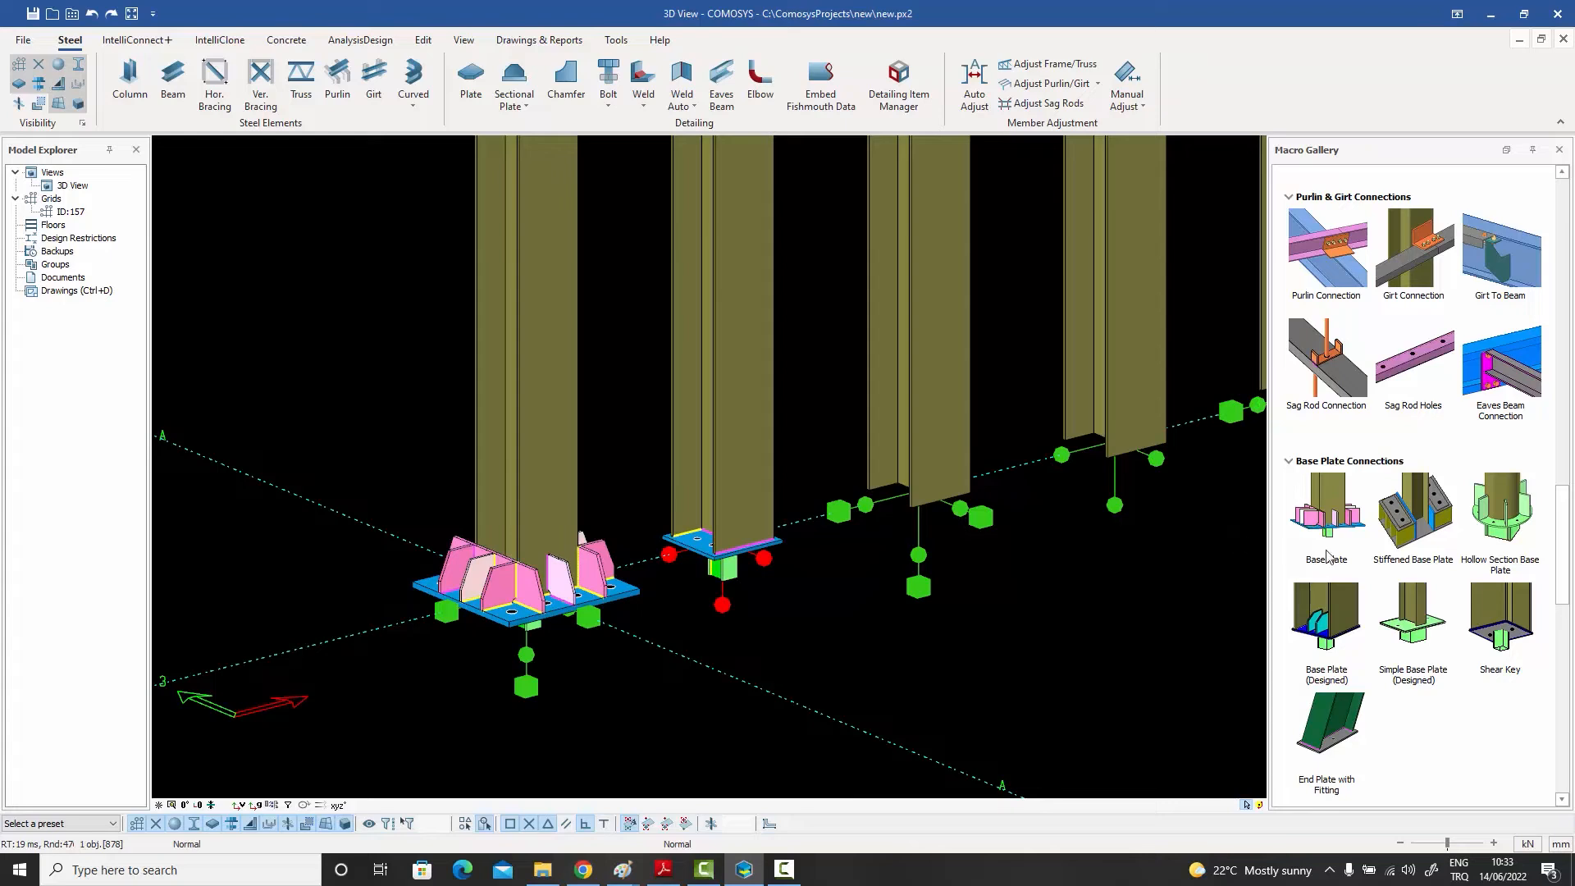
Inspect the figure, plate settings and available macro presets of the base plate with stiffeners, then cancel its properties dialog
scroll(641, 580, up, 3)
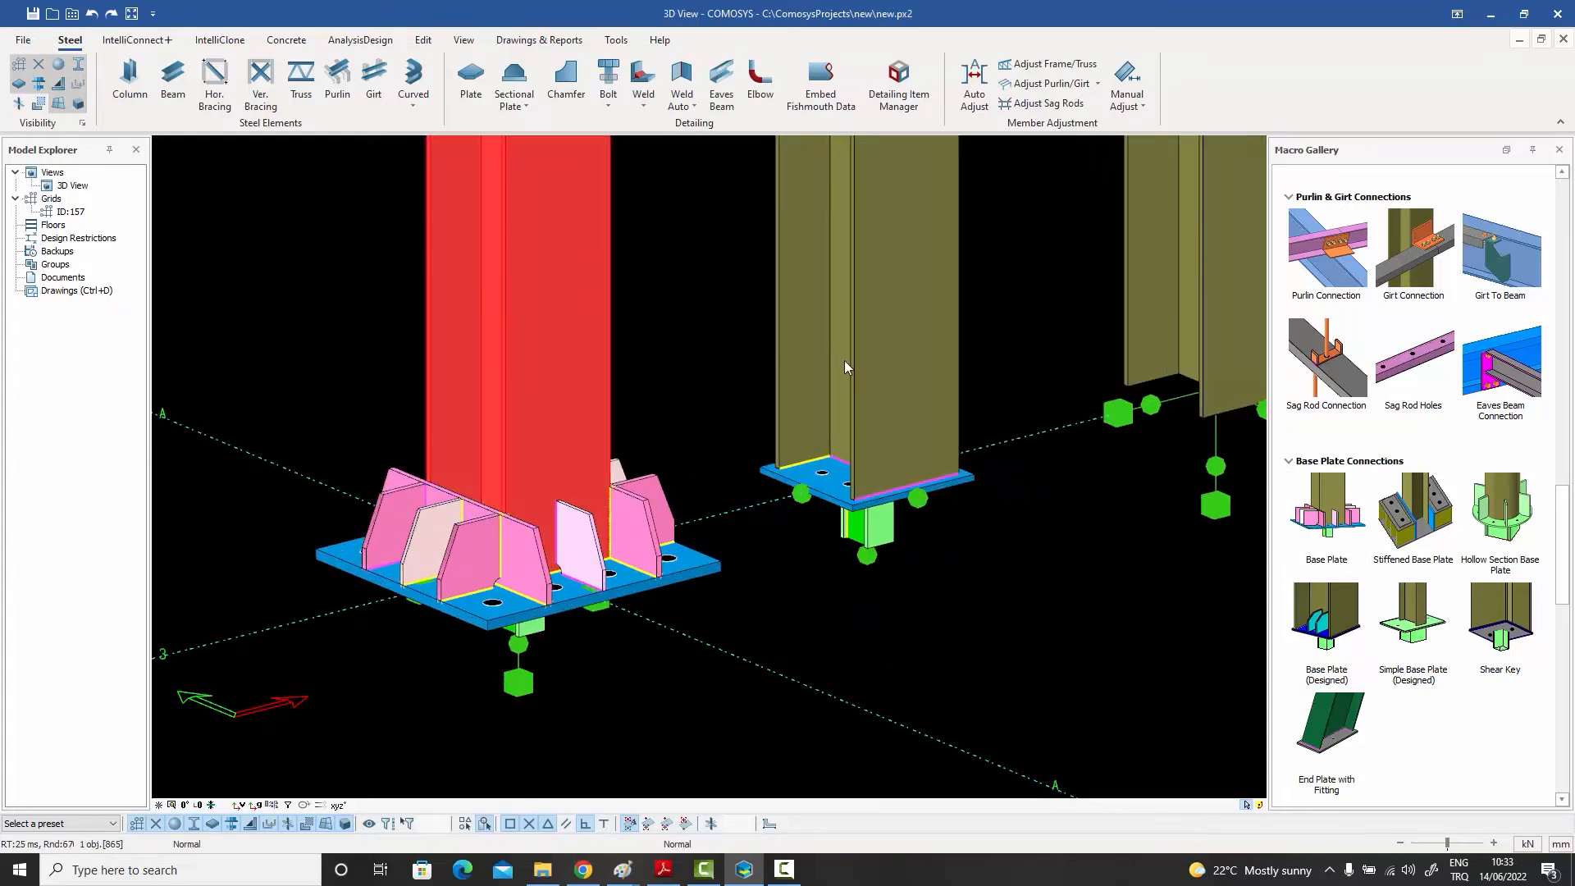
double_click(487, 627)
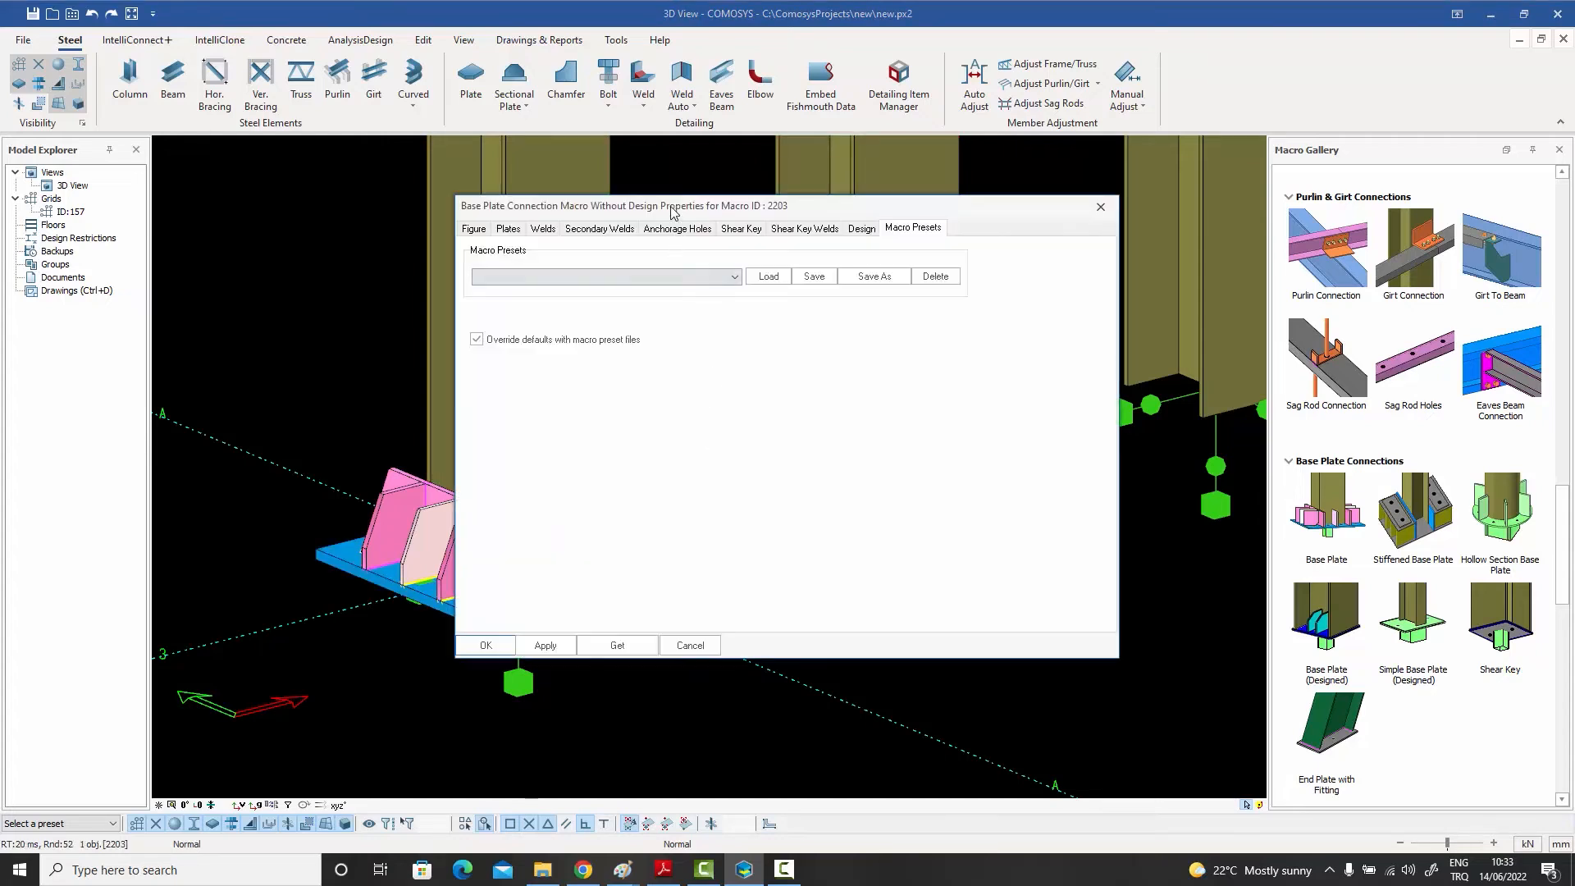
drag(671, 211, 964, 223)
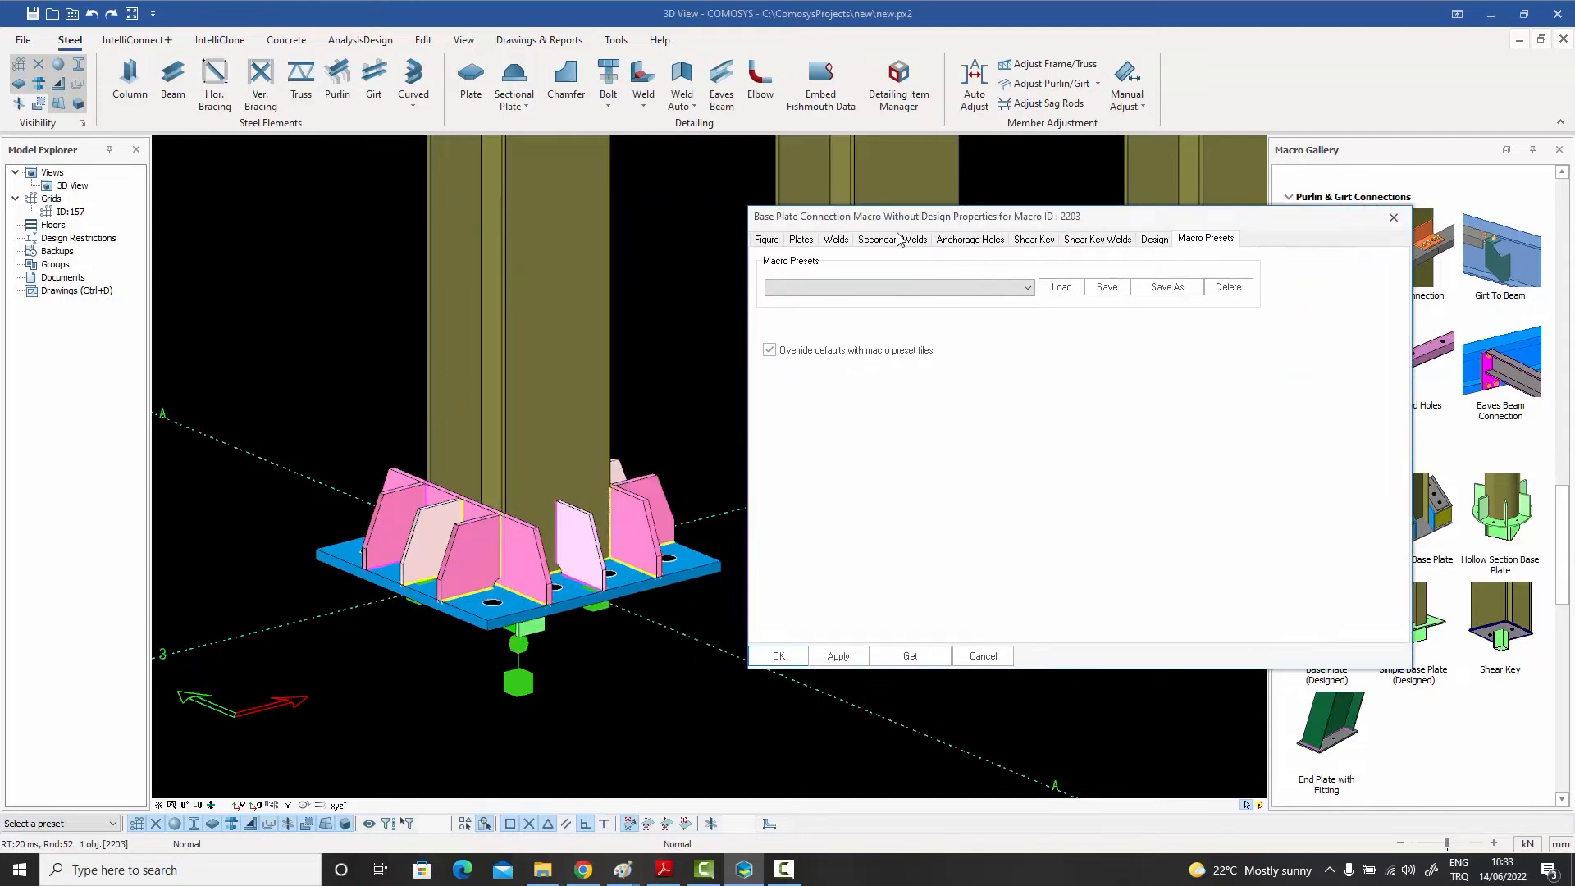
click(773, 241)
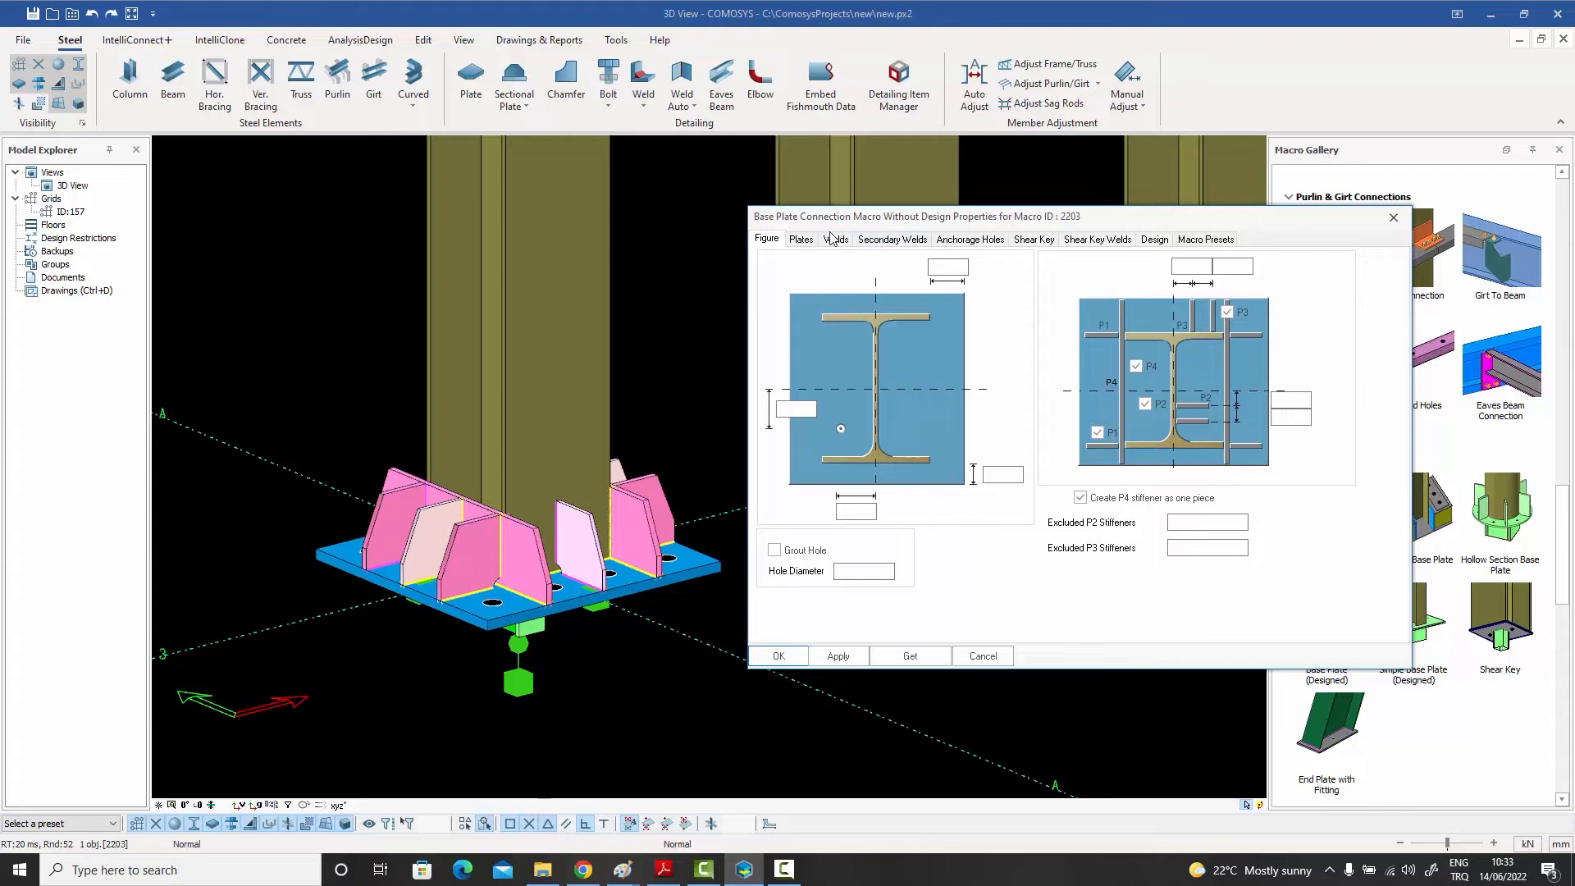
click(800, 239)
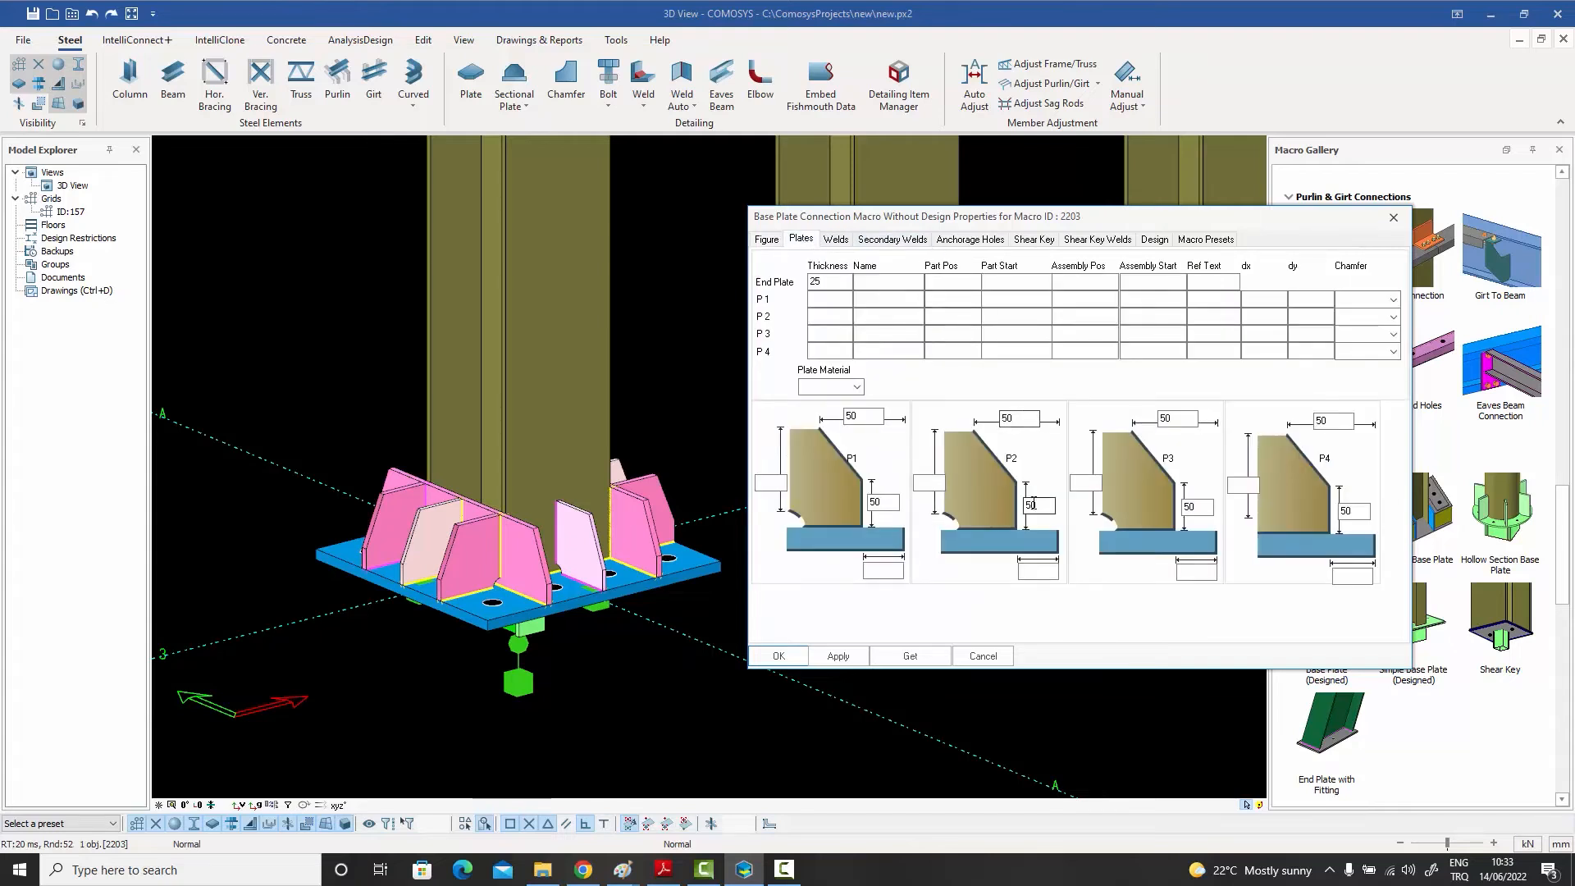
click(1211, 240)
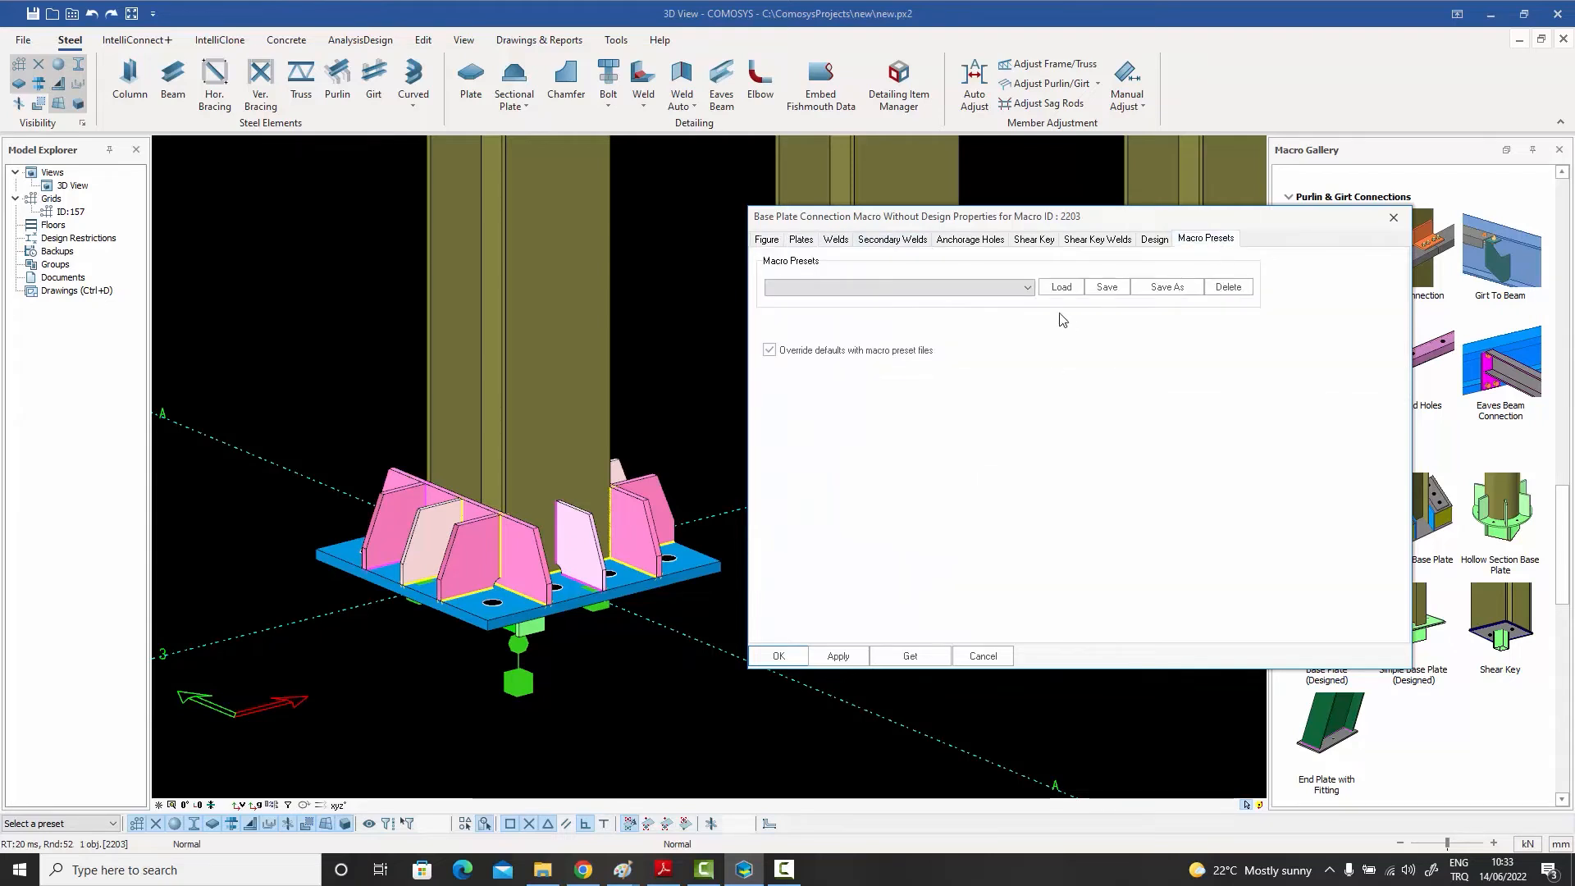
click(1026, 288)
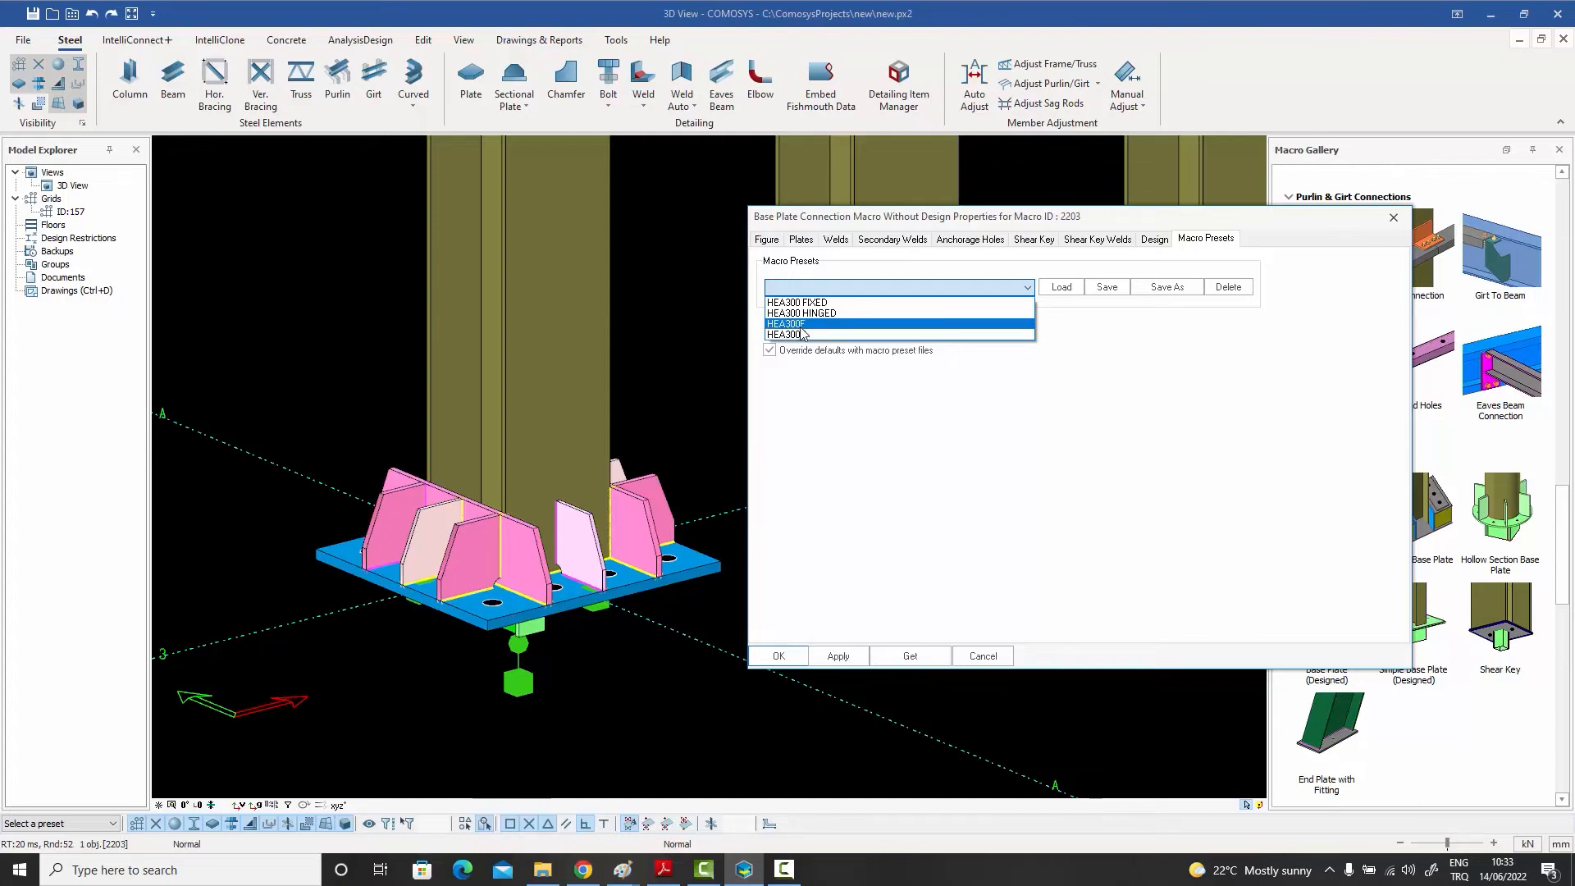
click(905, 426)
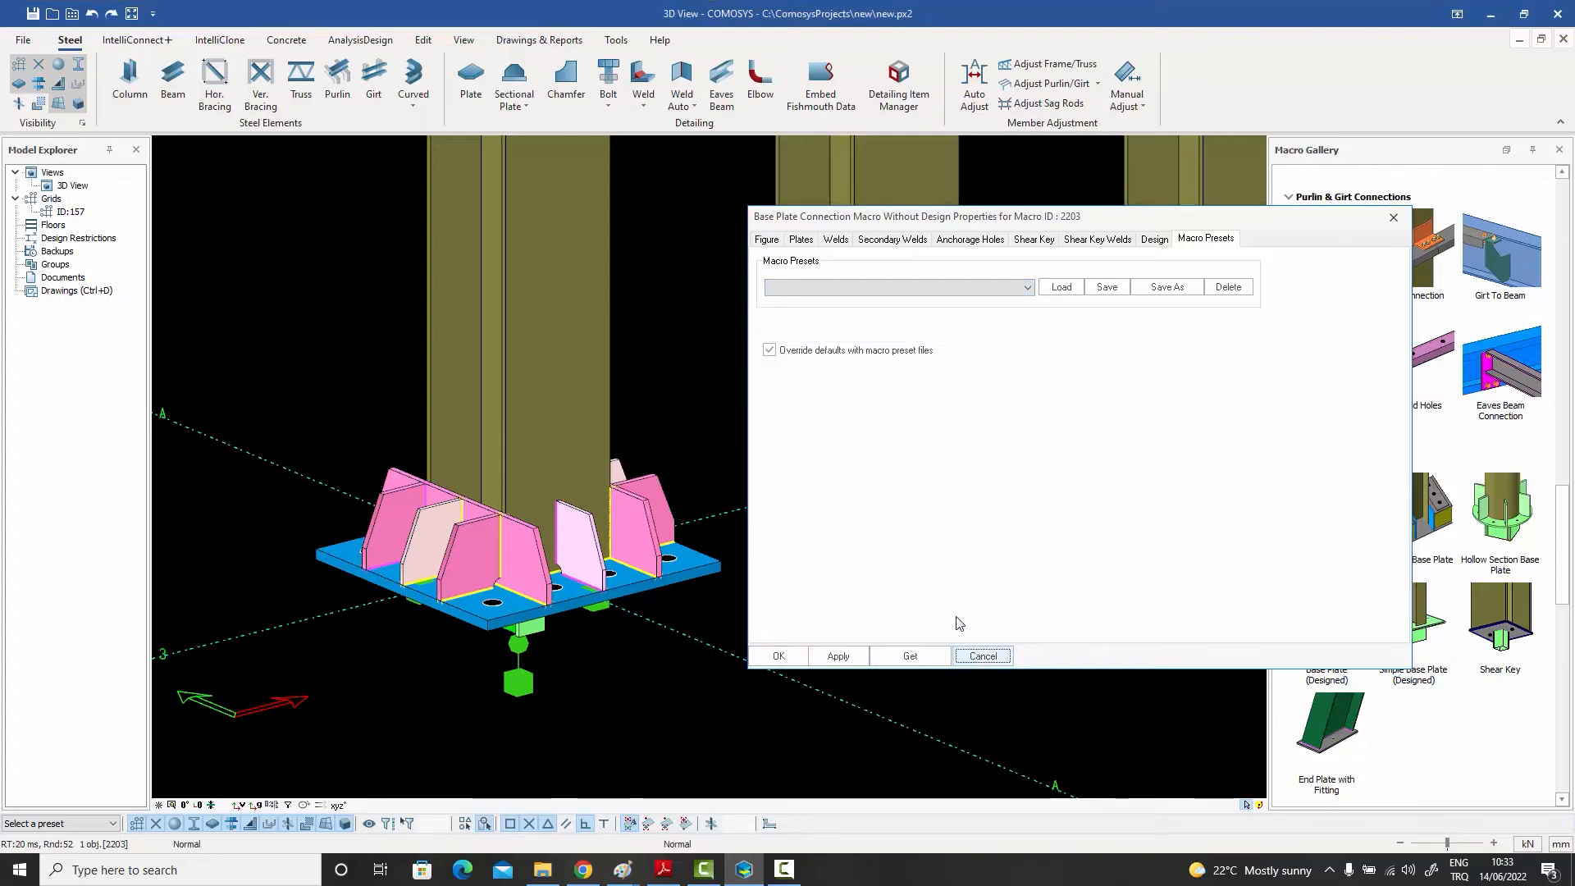
click(983, 655)
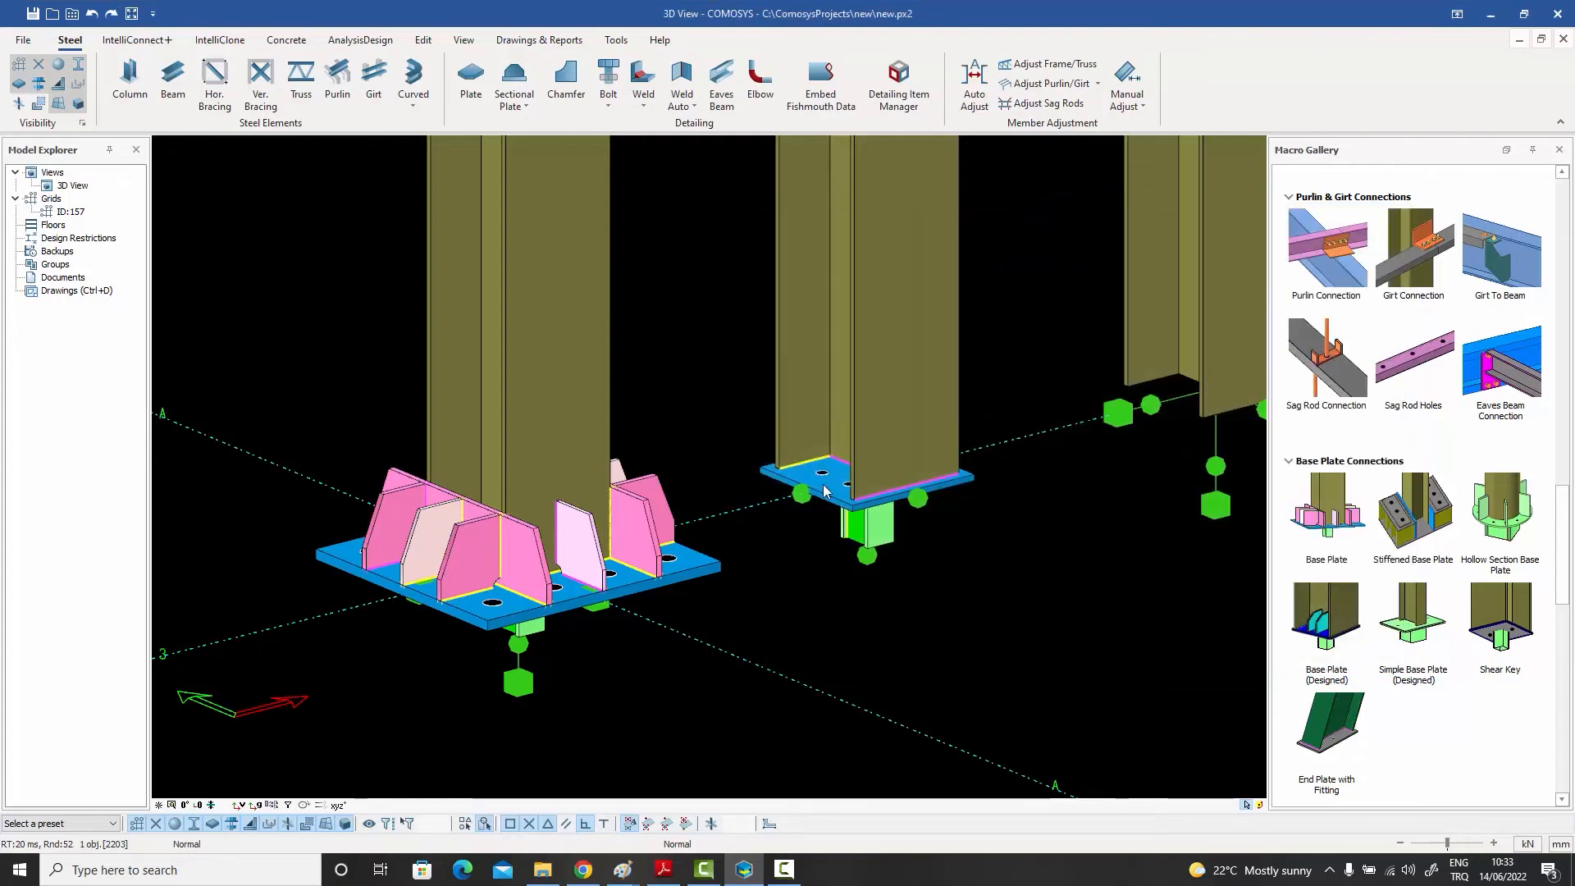
Inspect the figure, secondary welds and anchorage holes of the second column's unstiffened base plate, cancel the dialog and examine the plate up close
click(778, 470)
double_click(778, 479)
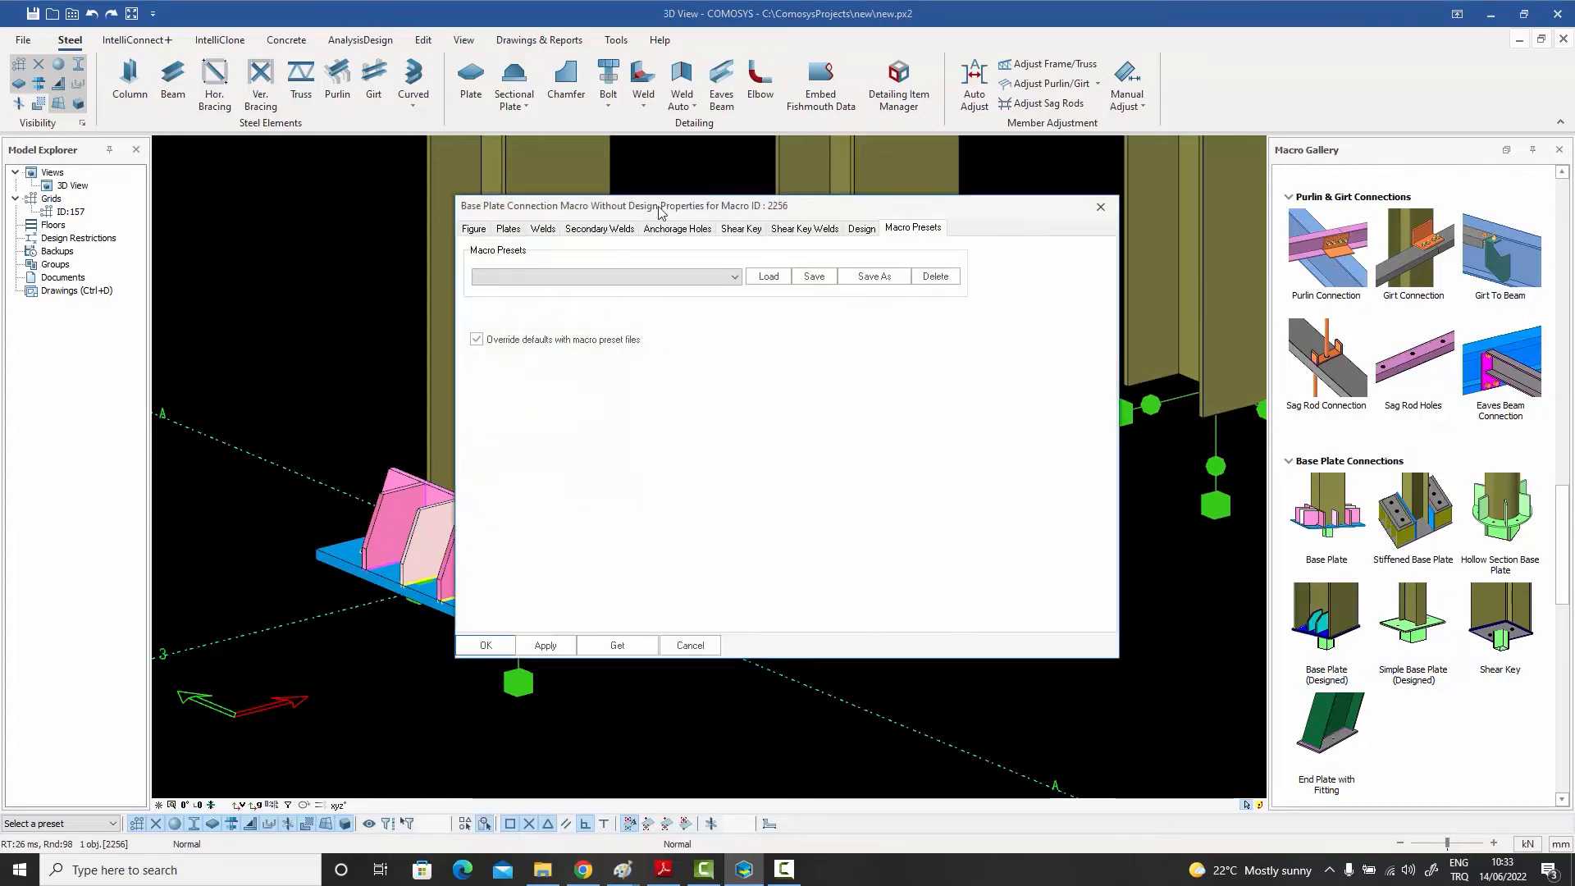
click(741, 219)
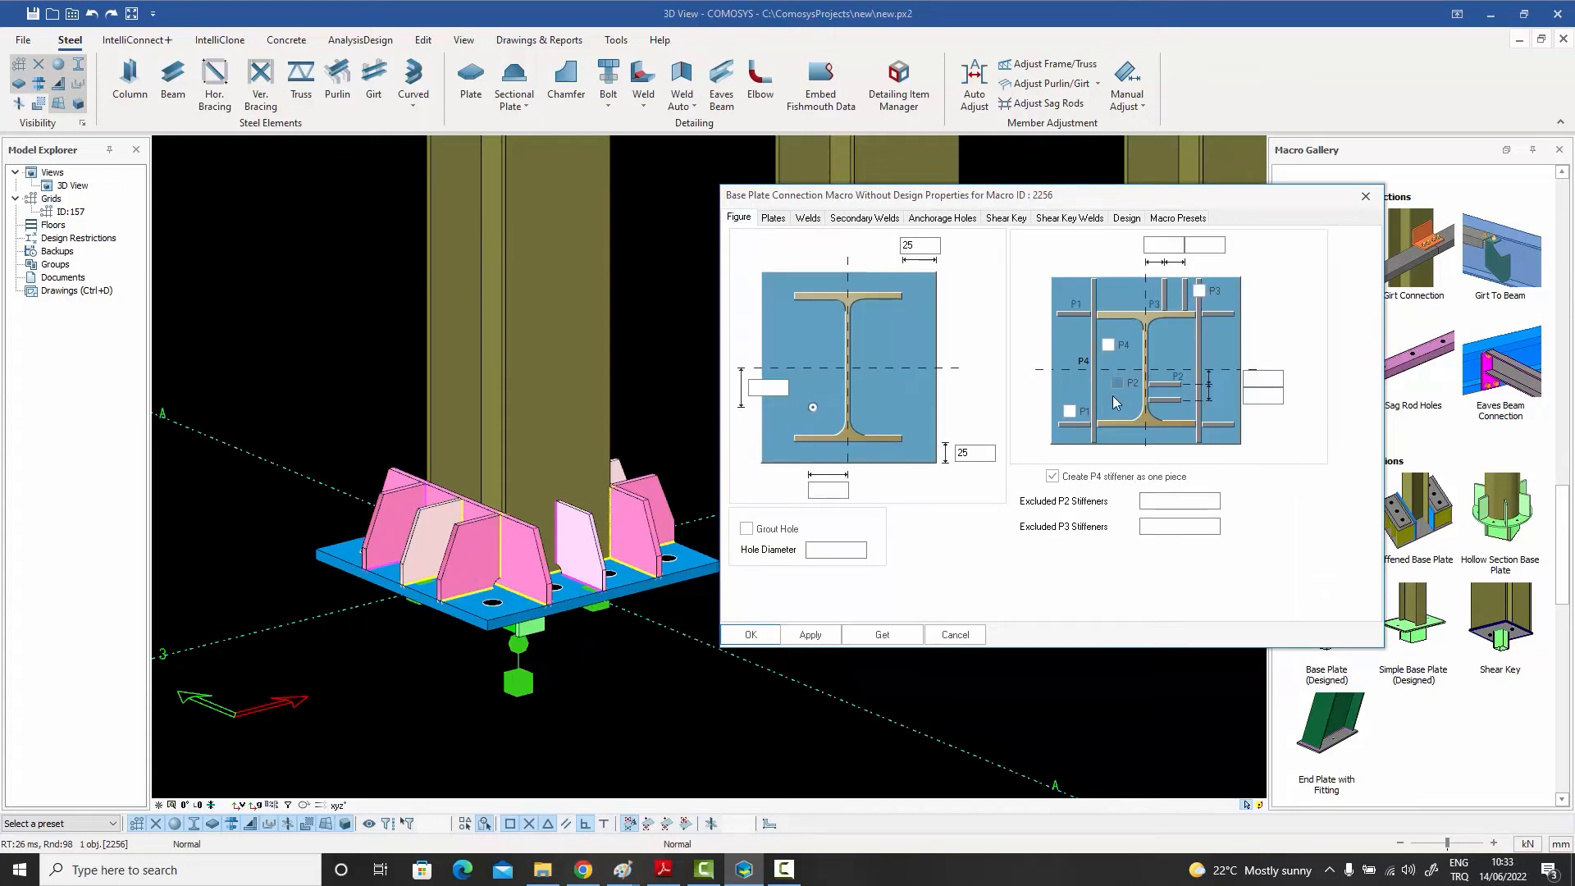
click(870, 220)
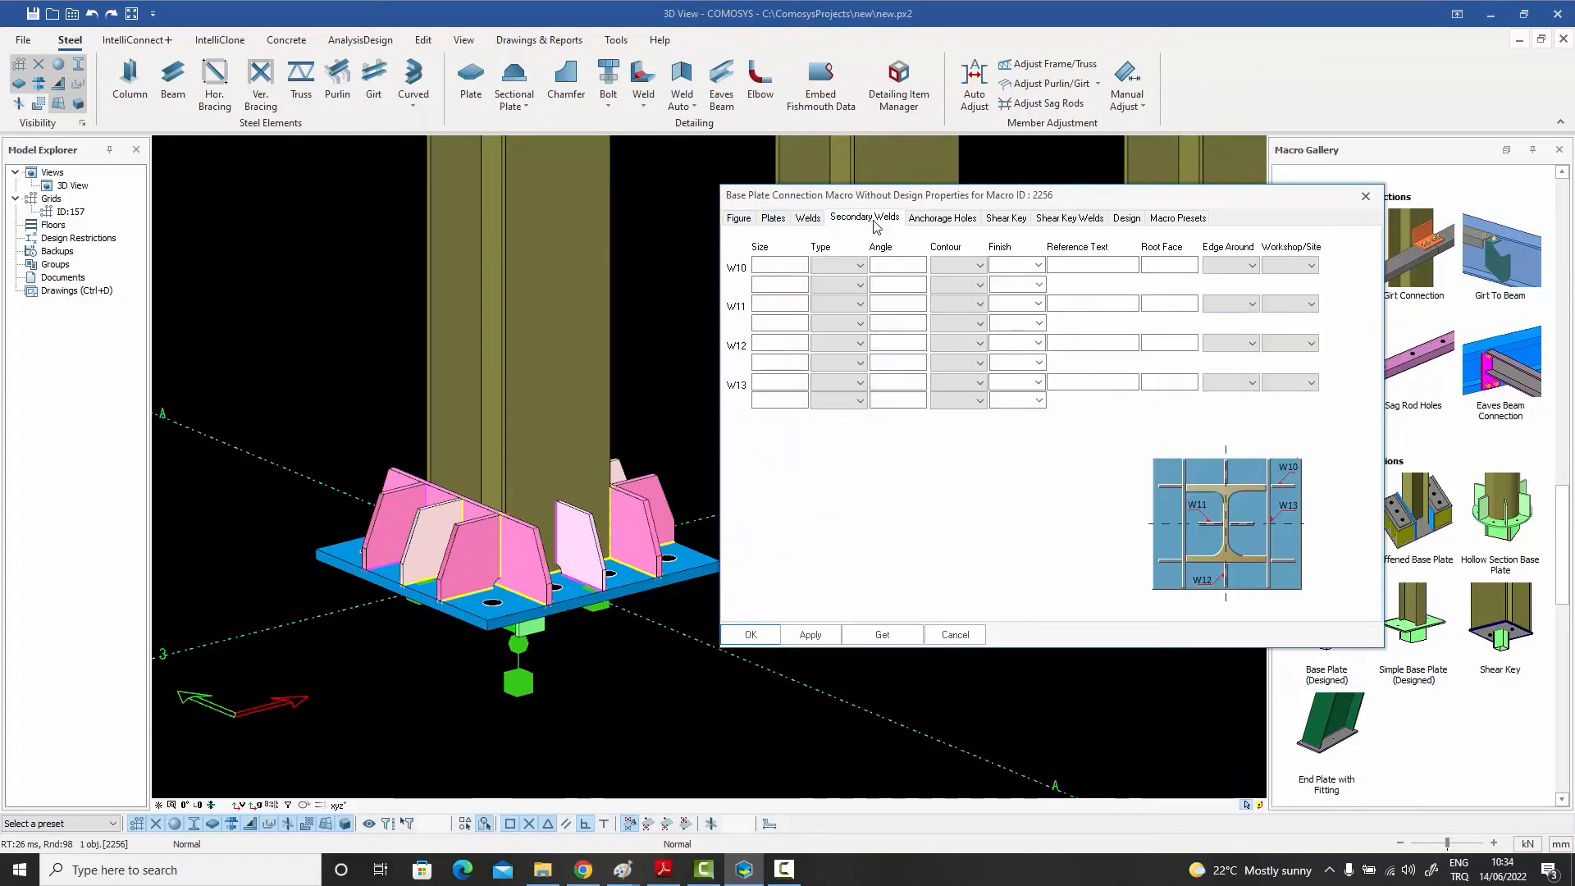
click(959, 220)
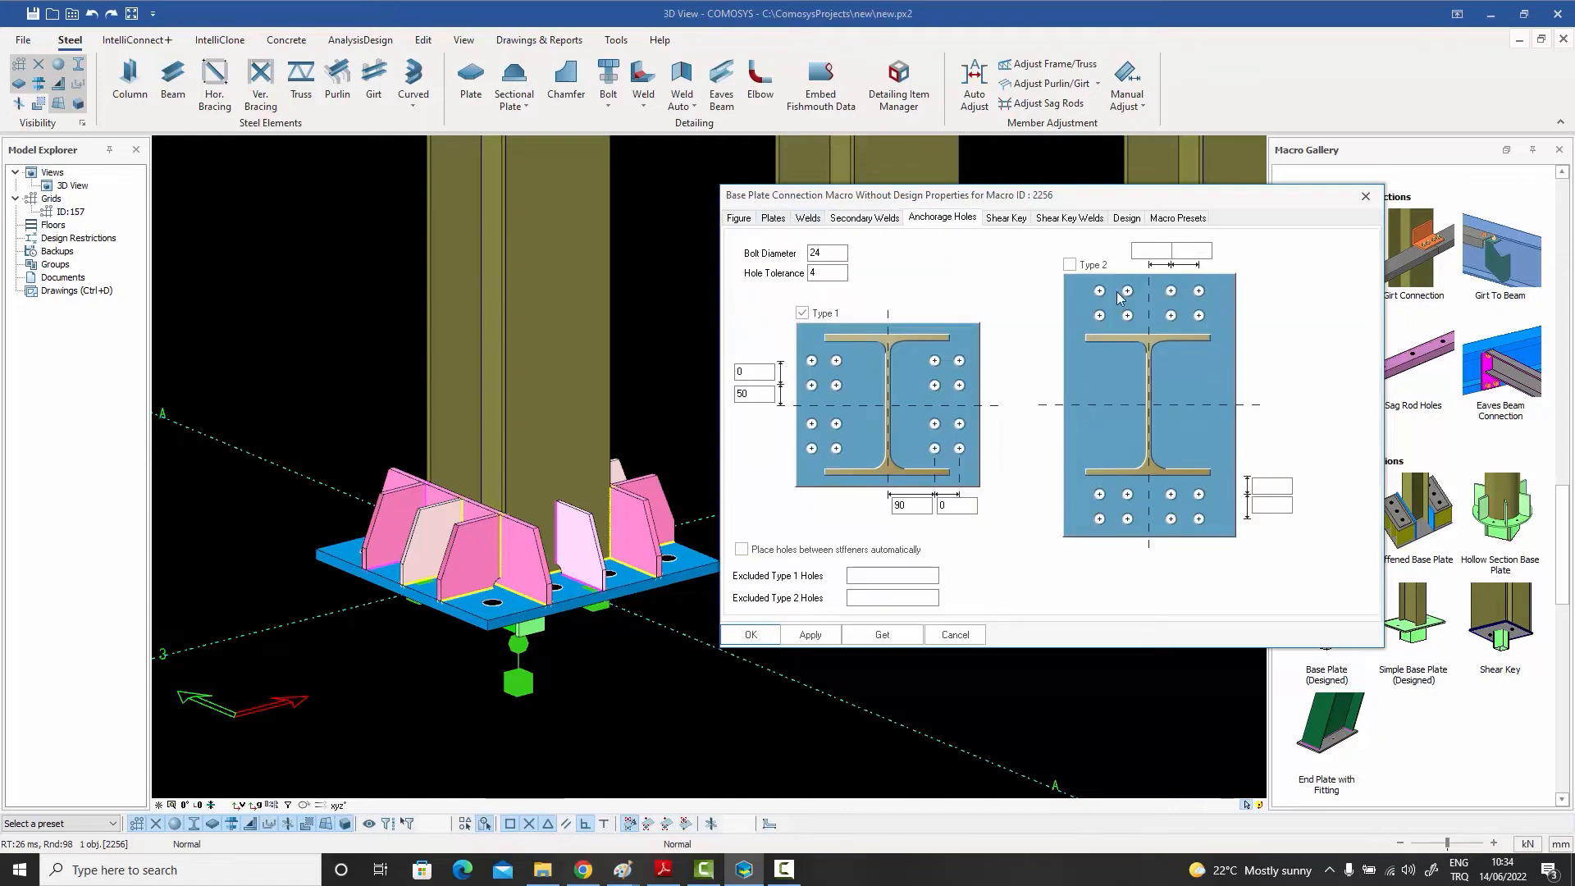
click(956, 634)
scroll(845, 494, up, 5)
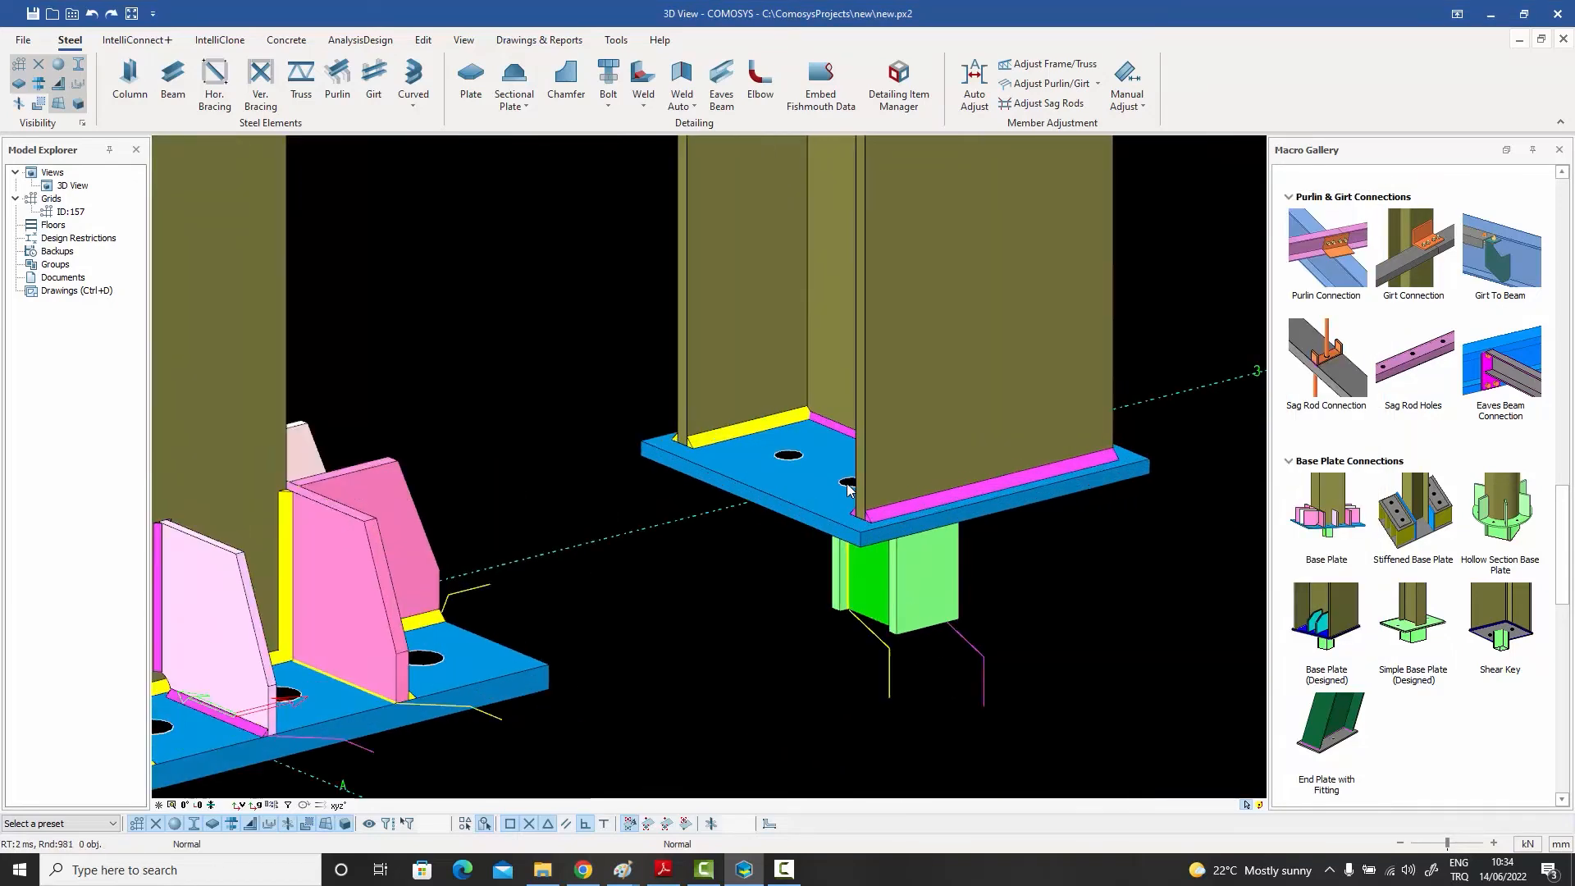
middle_drag(852, 486, 797, 548)
scroll(839, 467, down, 5)
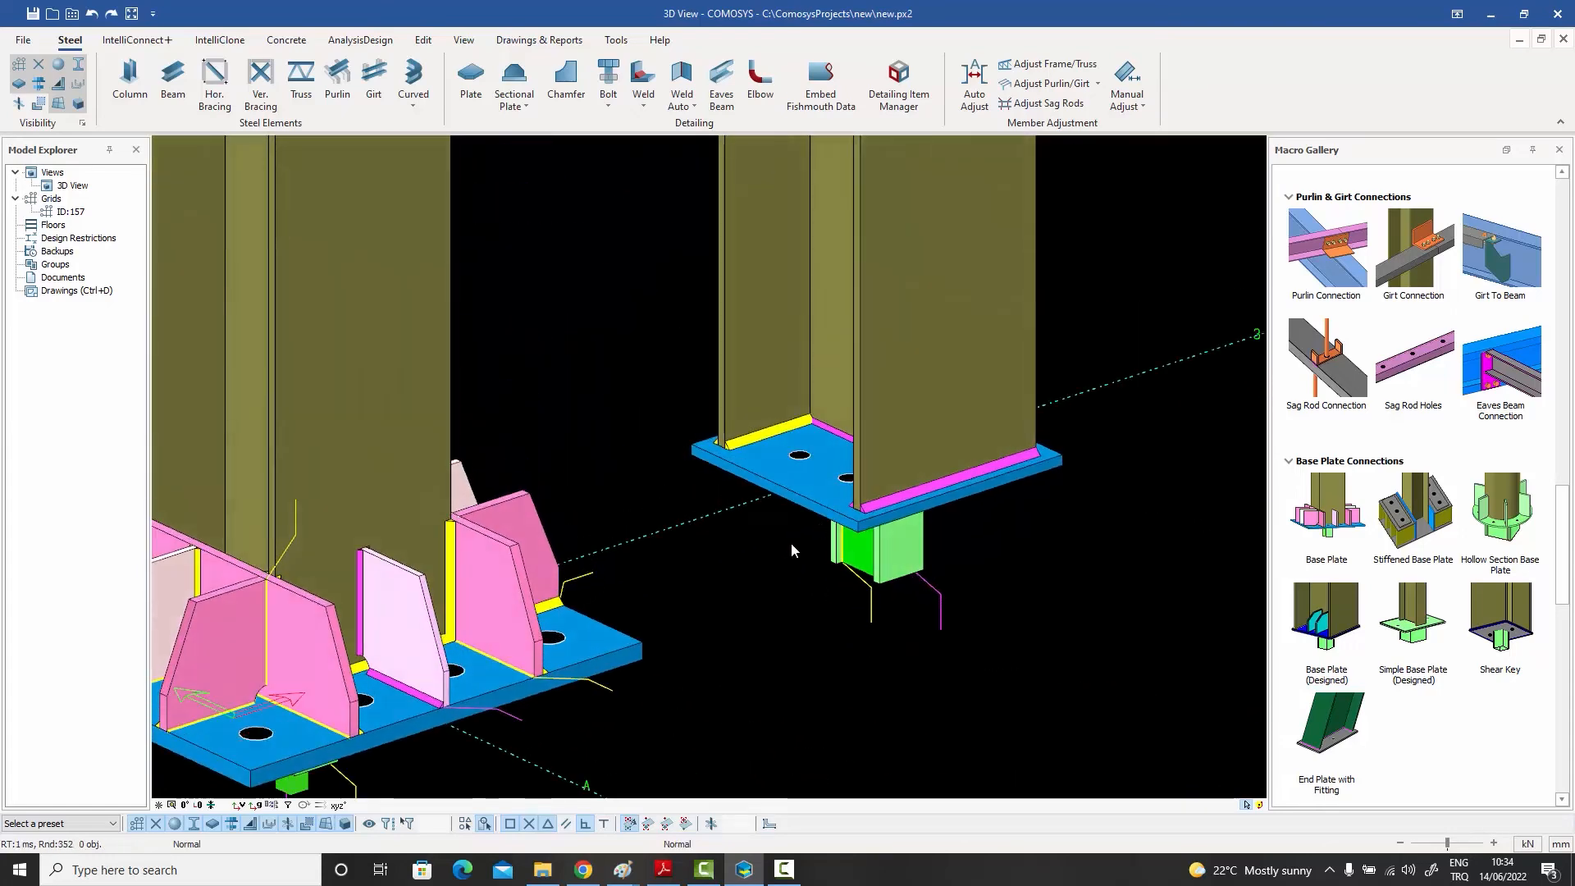
scroll(791, 543, down, 3)
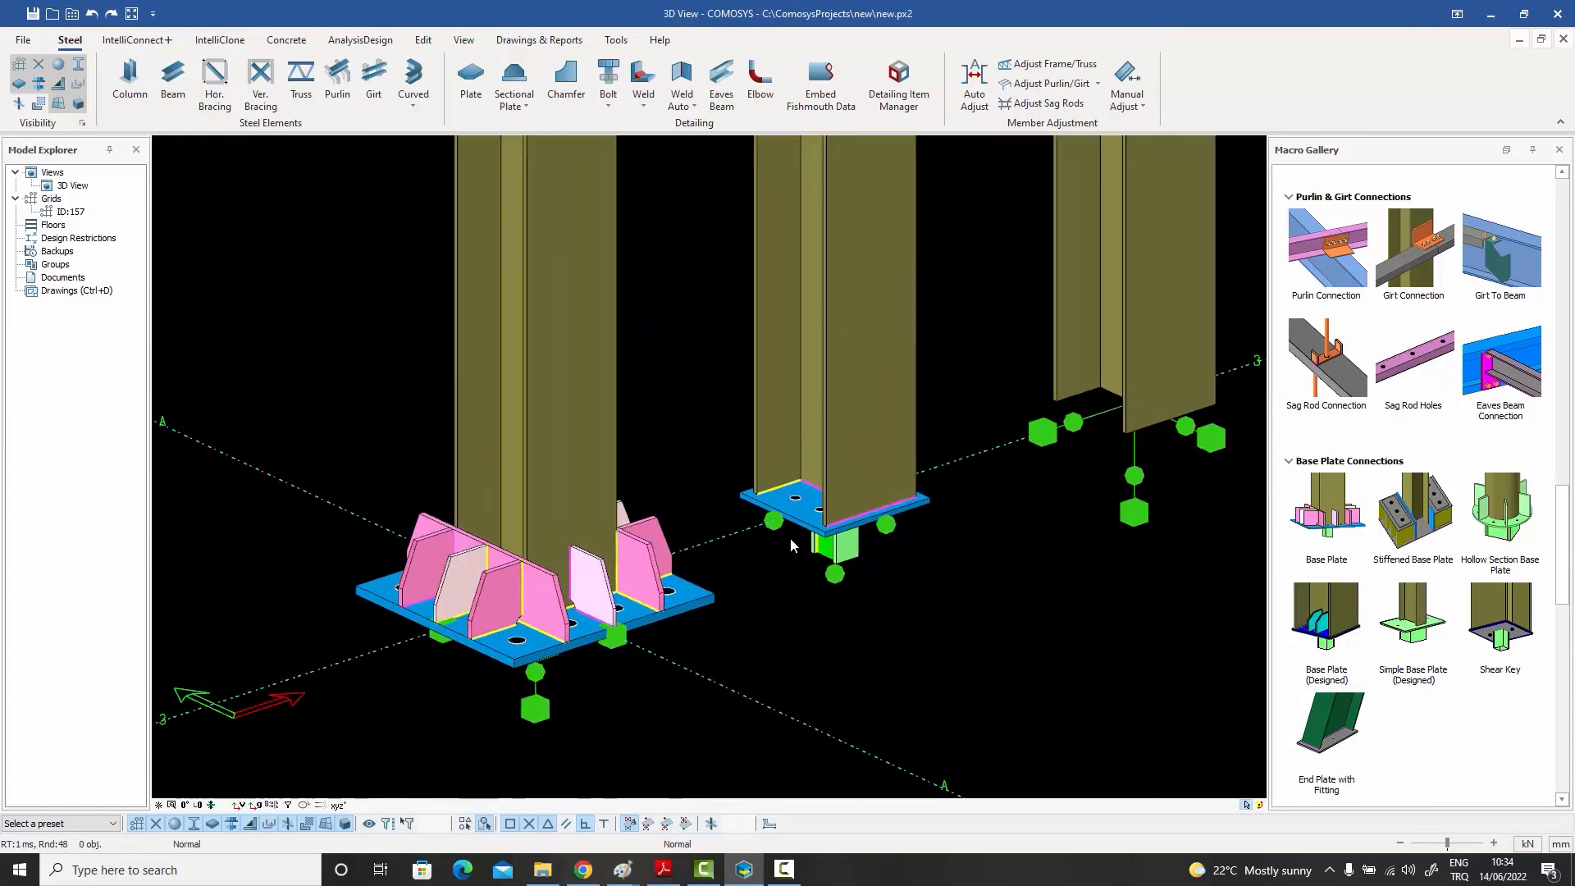
Check the profile name of the second column, then close its properties without changes and deselect it
double_click(879, 362)
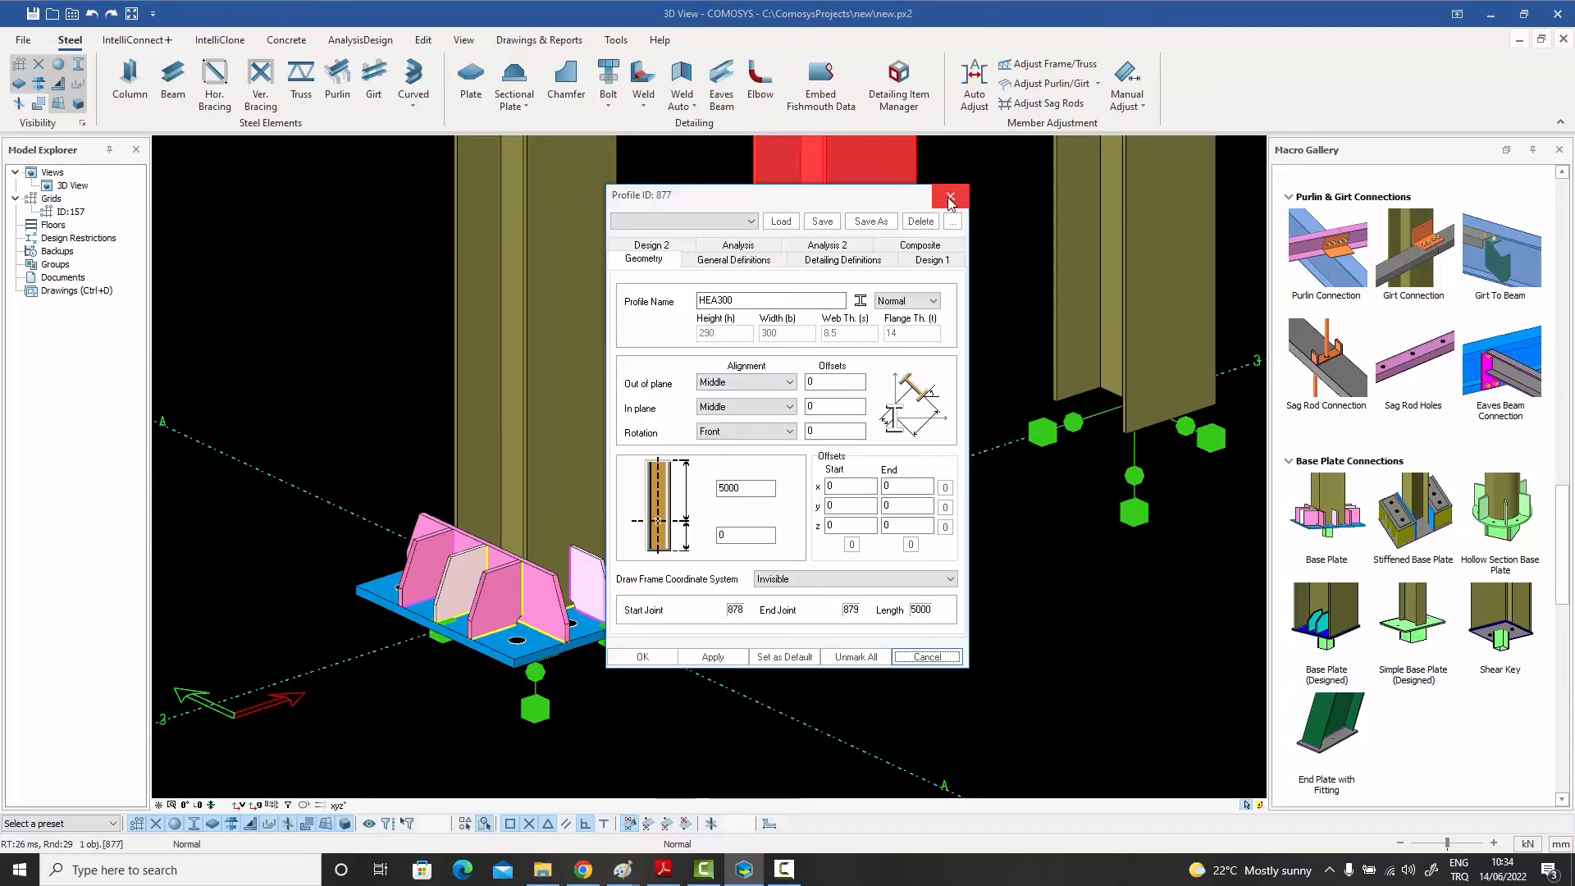
click(950, 199)
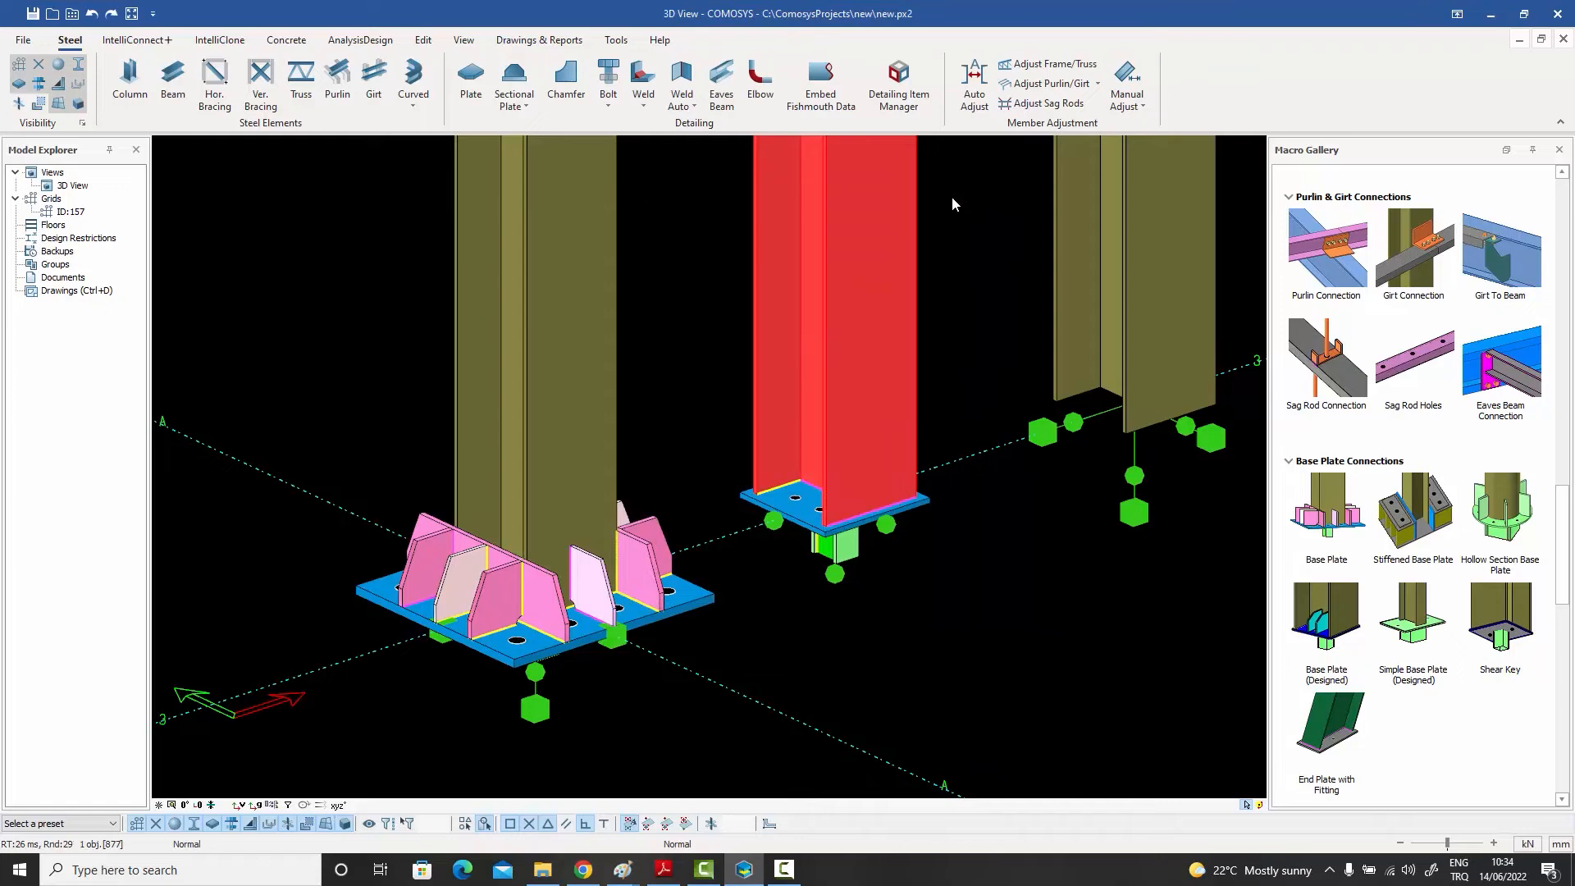
click(953, 197)
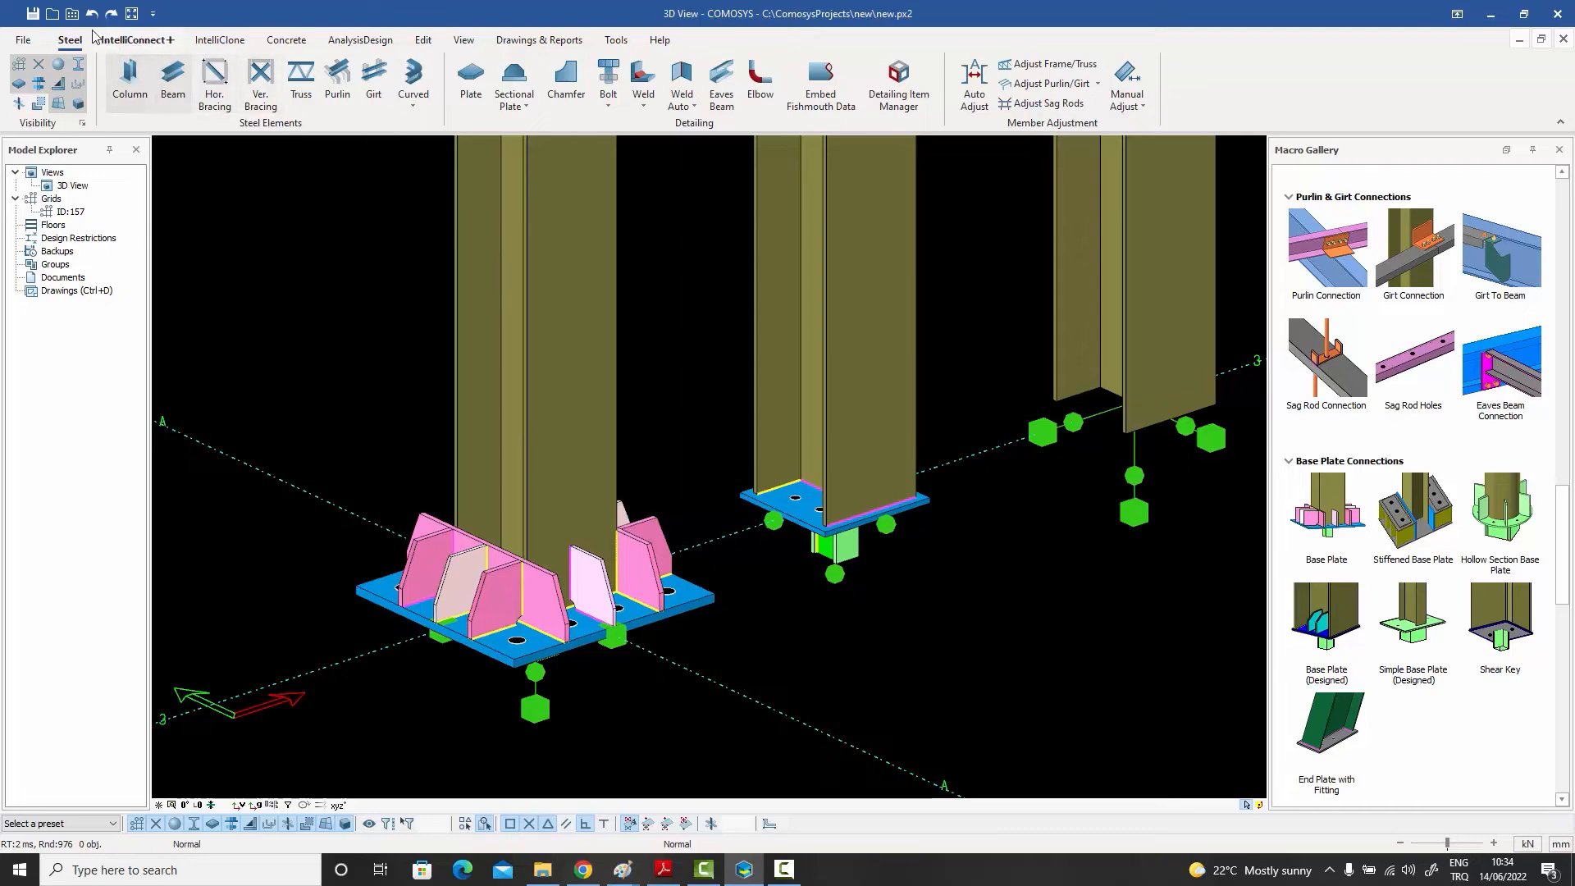
Open Base Plate Without Design Macro Preset Override.txt from the Preferences folder and examine the presets mapped to HEA300
click(72, 13)
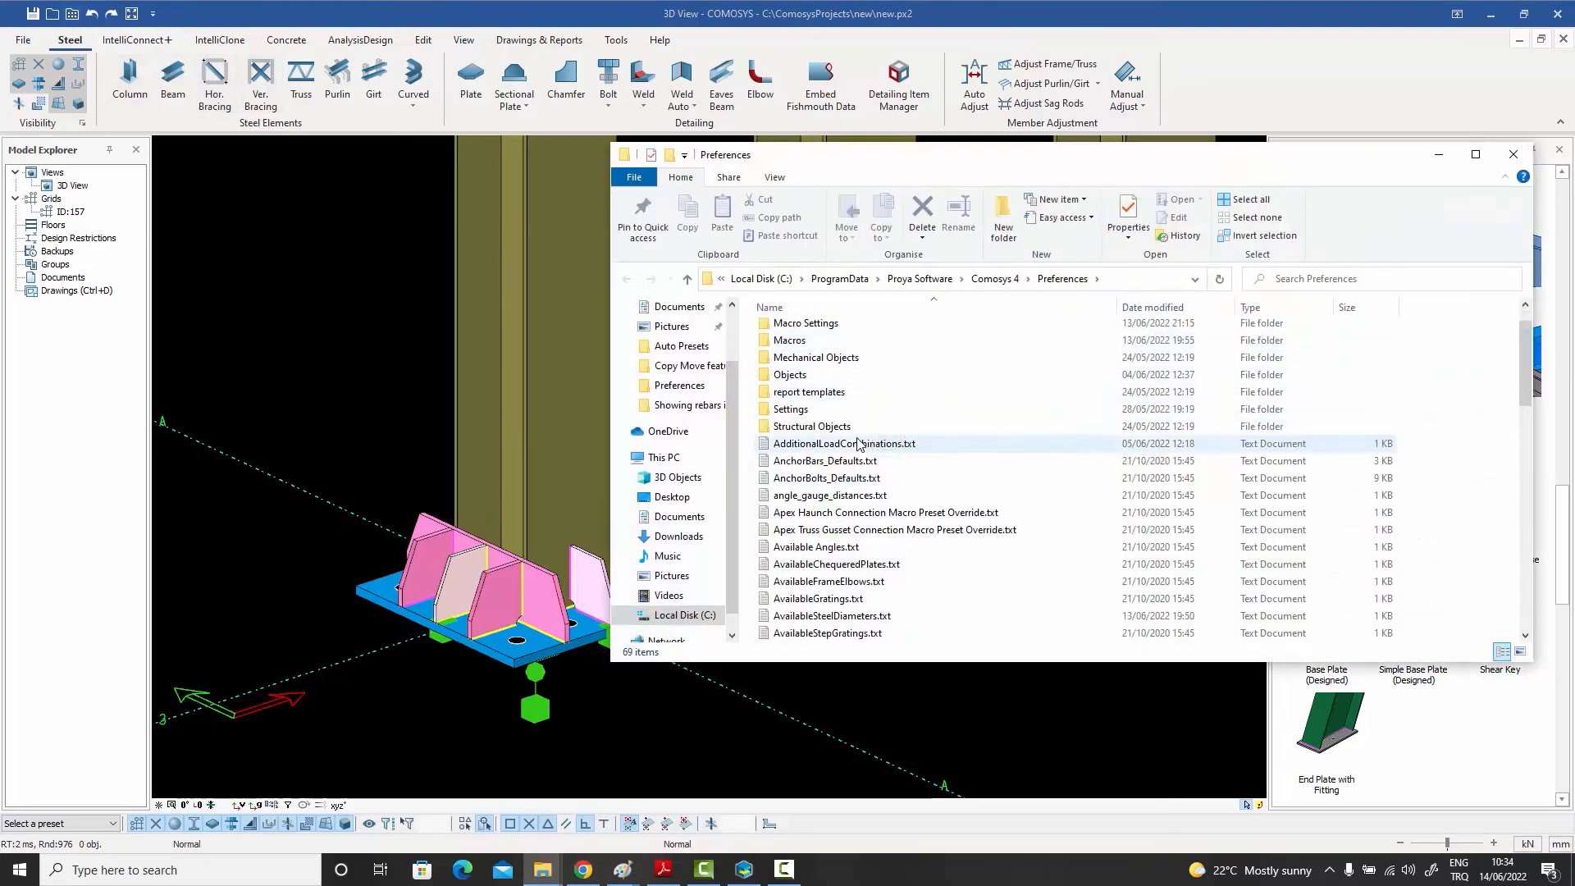
scroll(858, 443, down, 2)
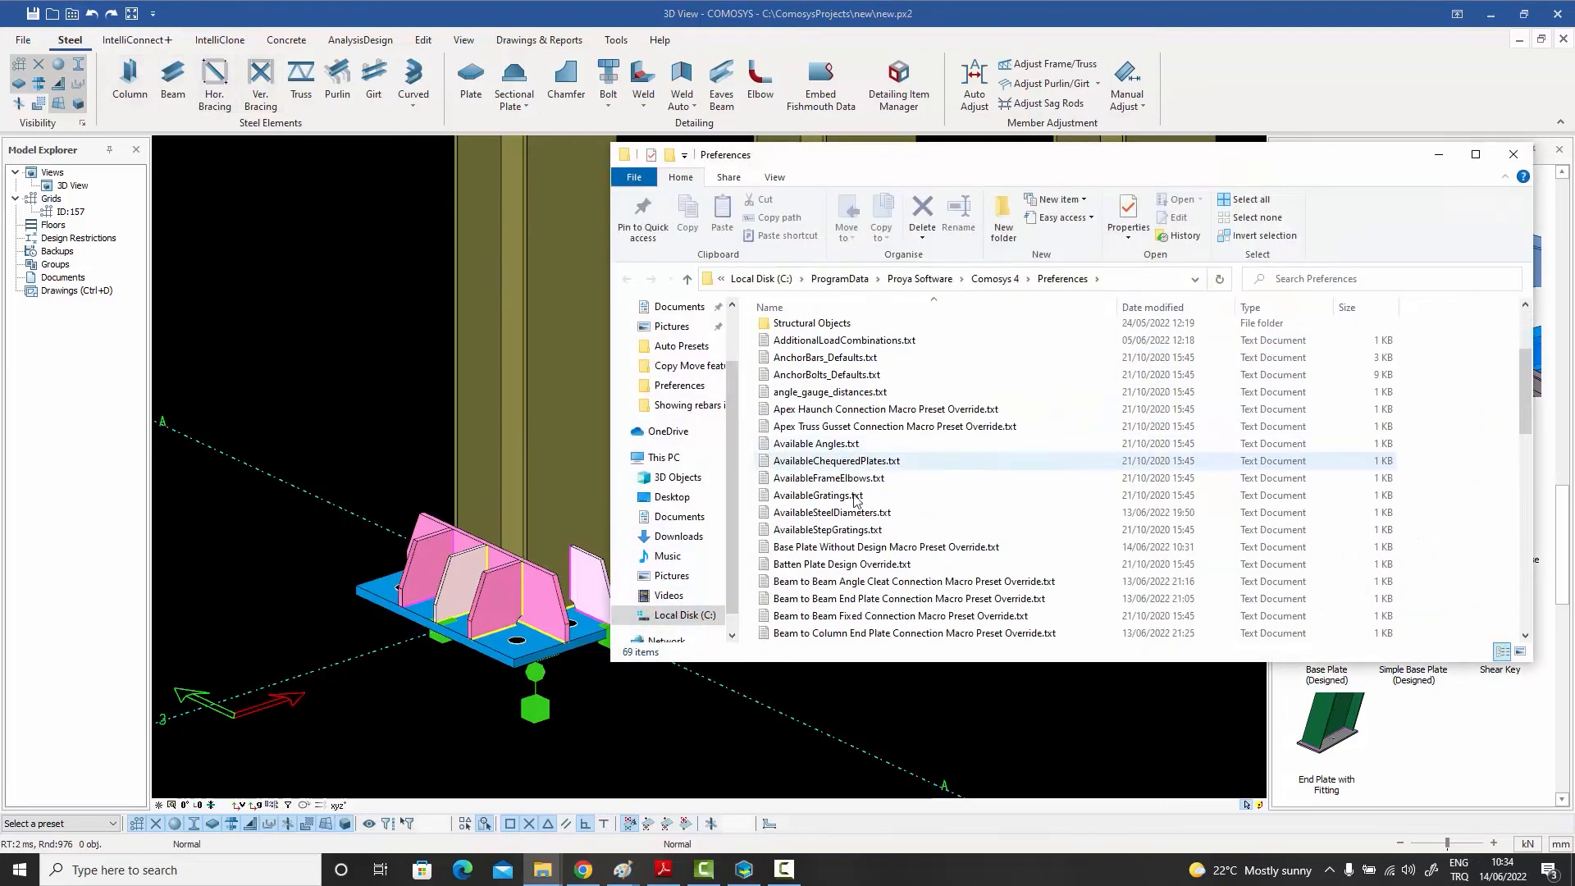
double_click(947, 547)
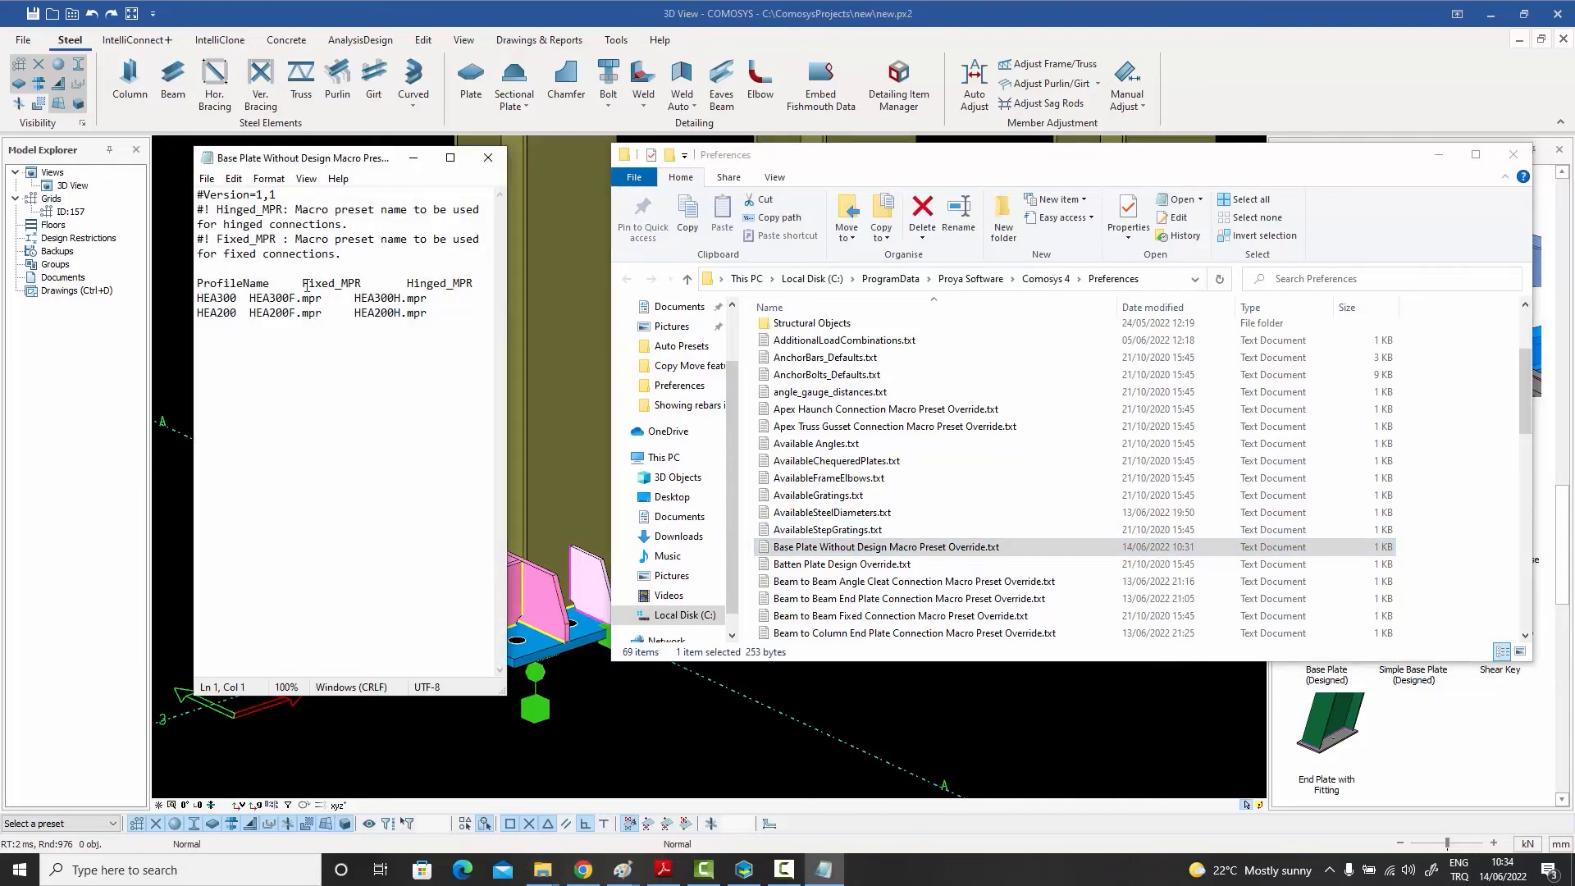
drag(198, 297, 238, 297)
drag(251, 298, 439, 302)
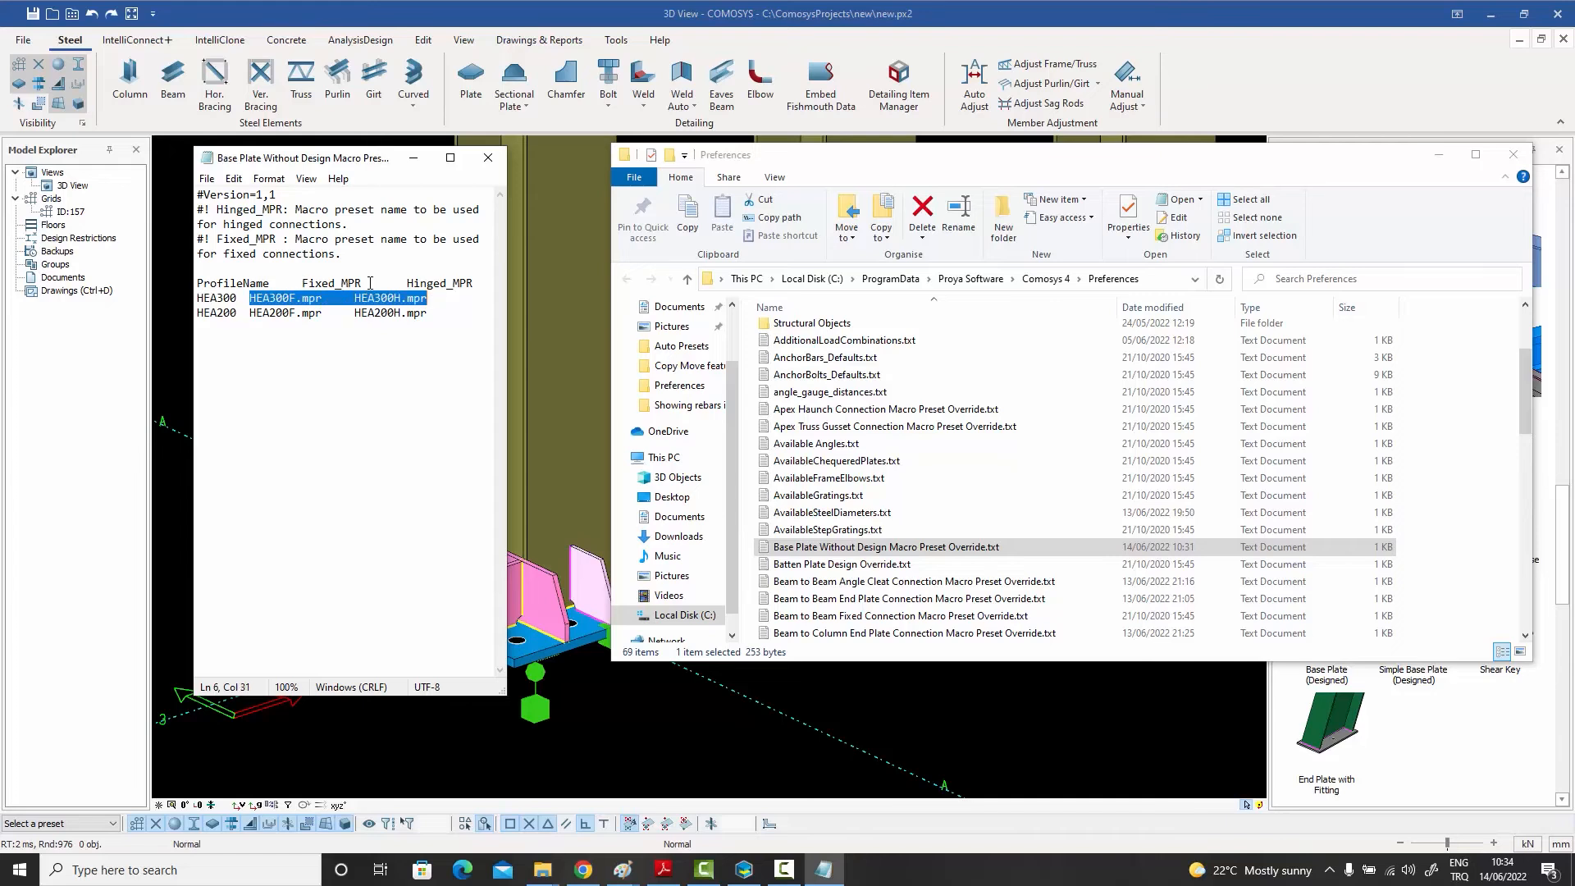
Compare the Fixed_MPR and Hinged_MPR columns with the HEA300F.mpr and HEA300H.mpr presets, then close the file and the Preferences folder
drag(302, 283, 476, 282)
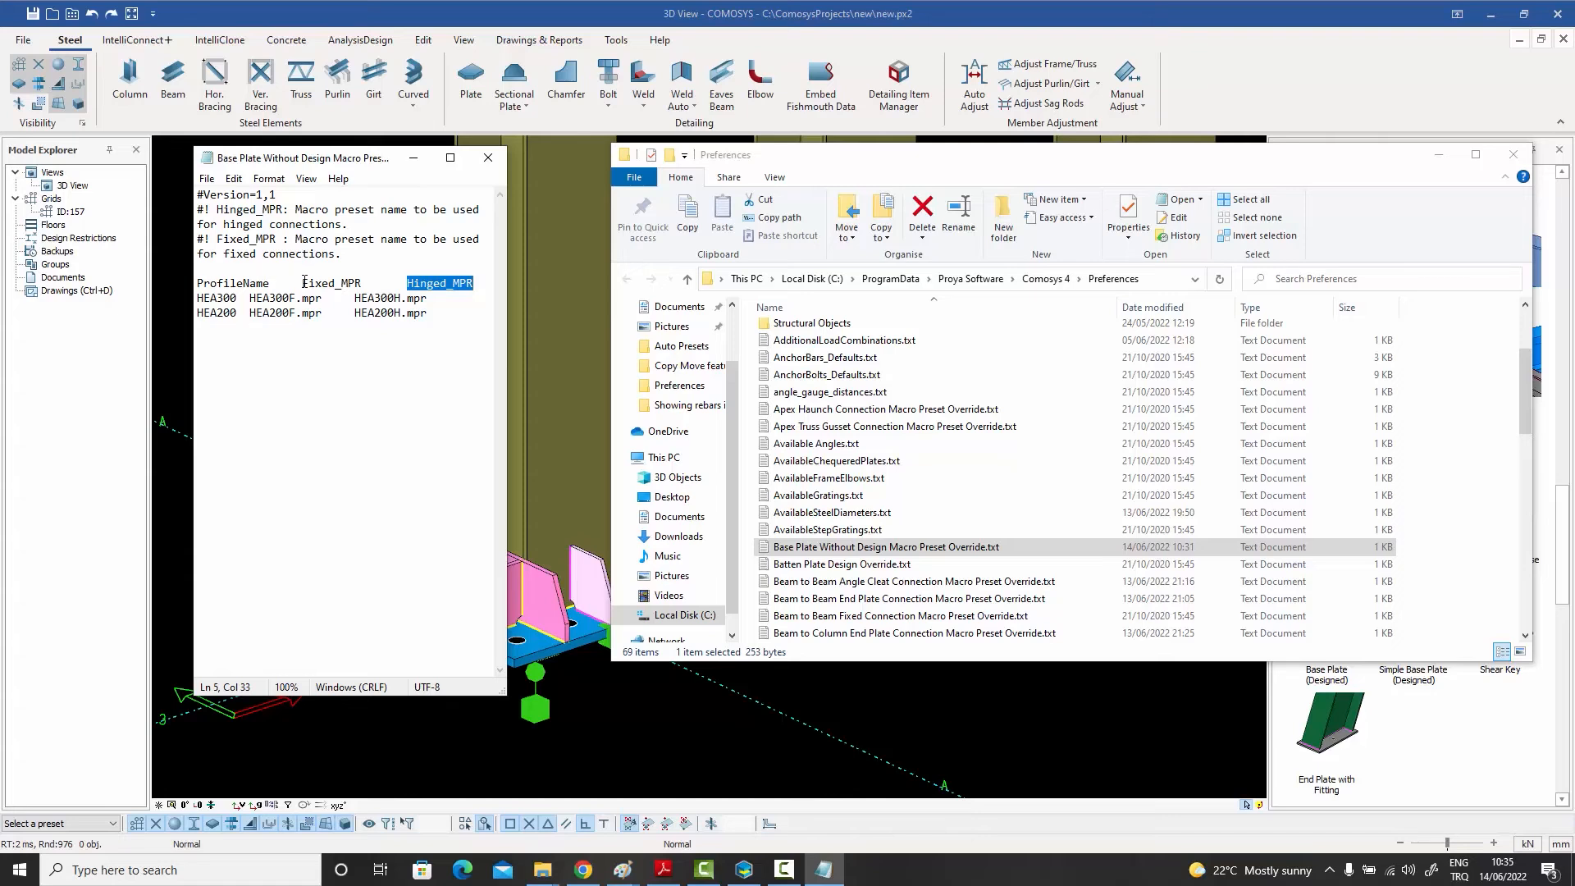
drag(302, 283, 361, 283)
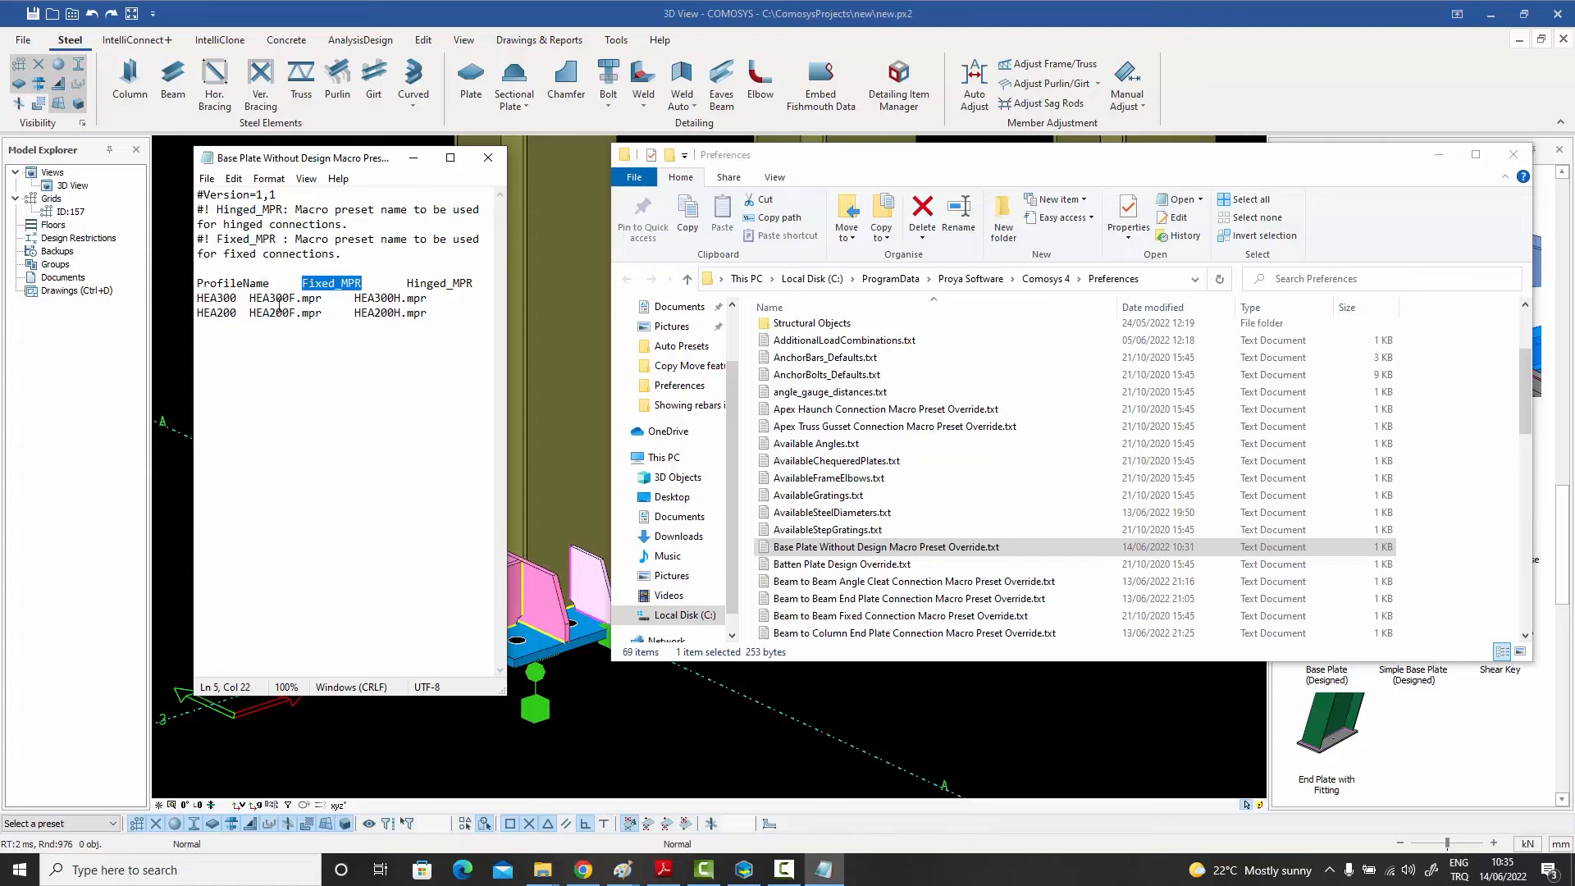
drag(250, 298, 322, 300)
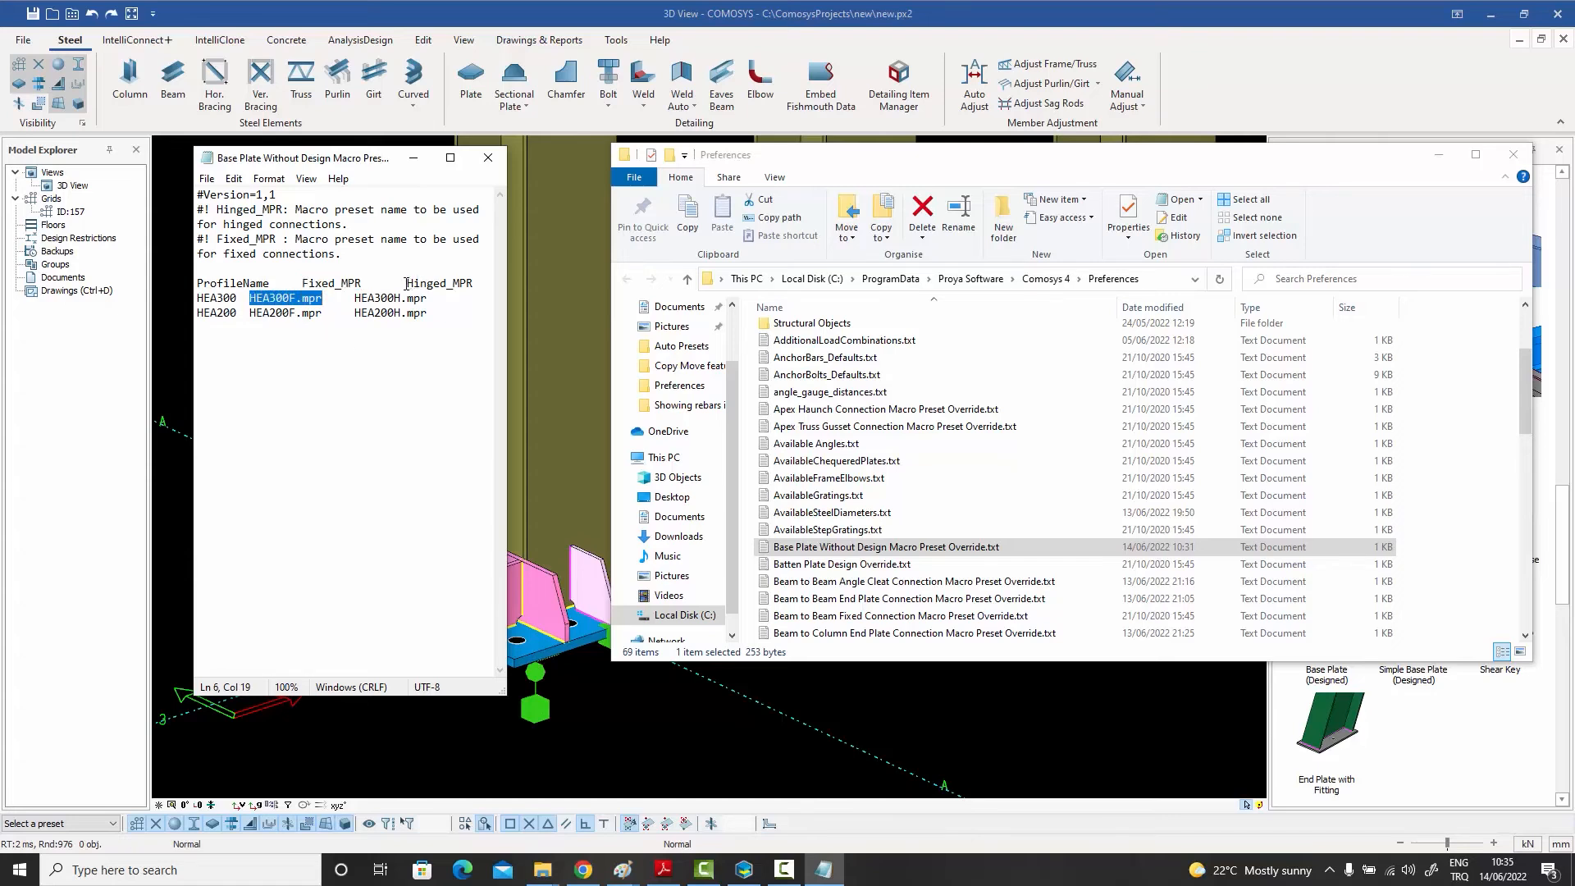
drag(407, 283, 473, 285)
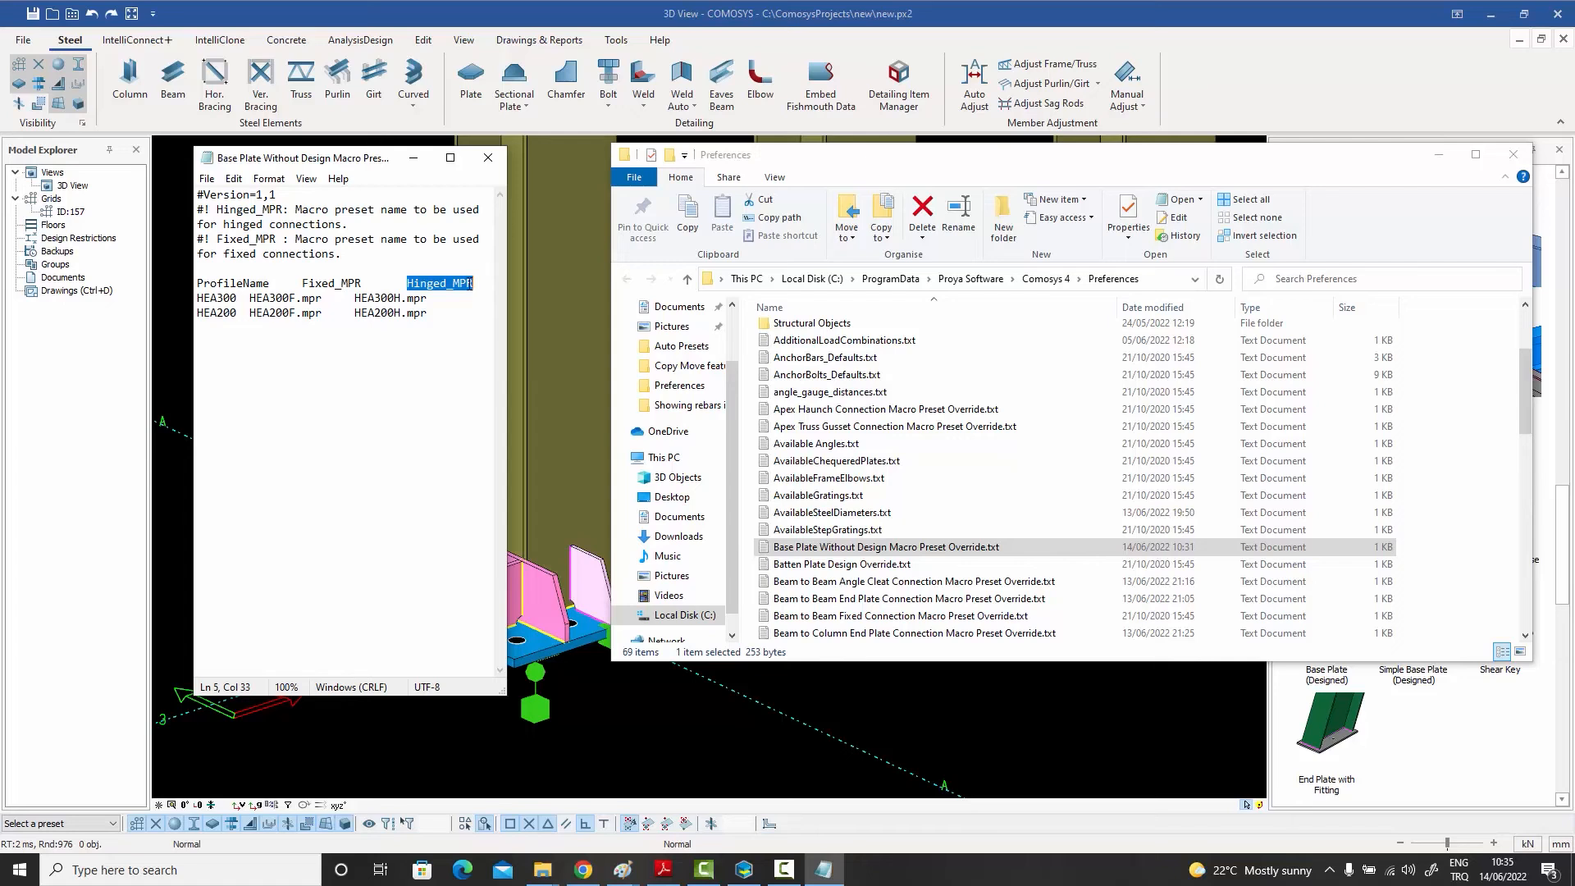
drag(355, 298, 427, 299)
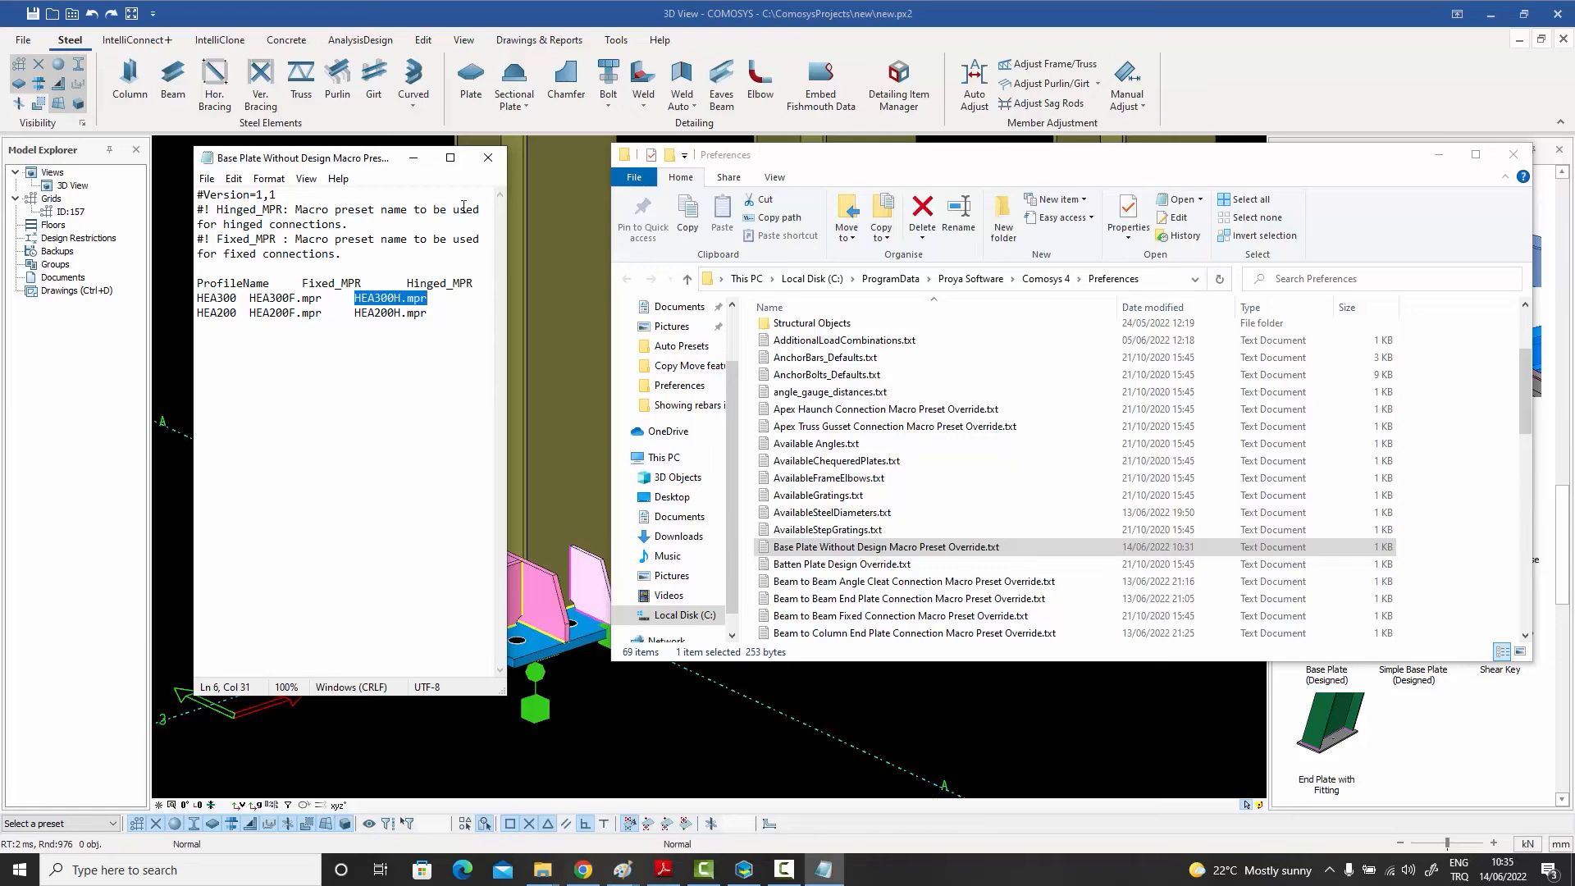
click(487, 157)
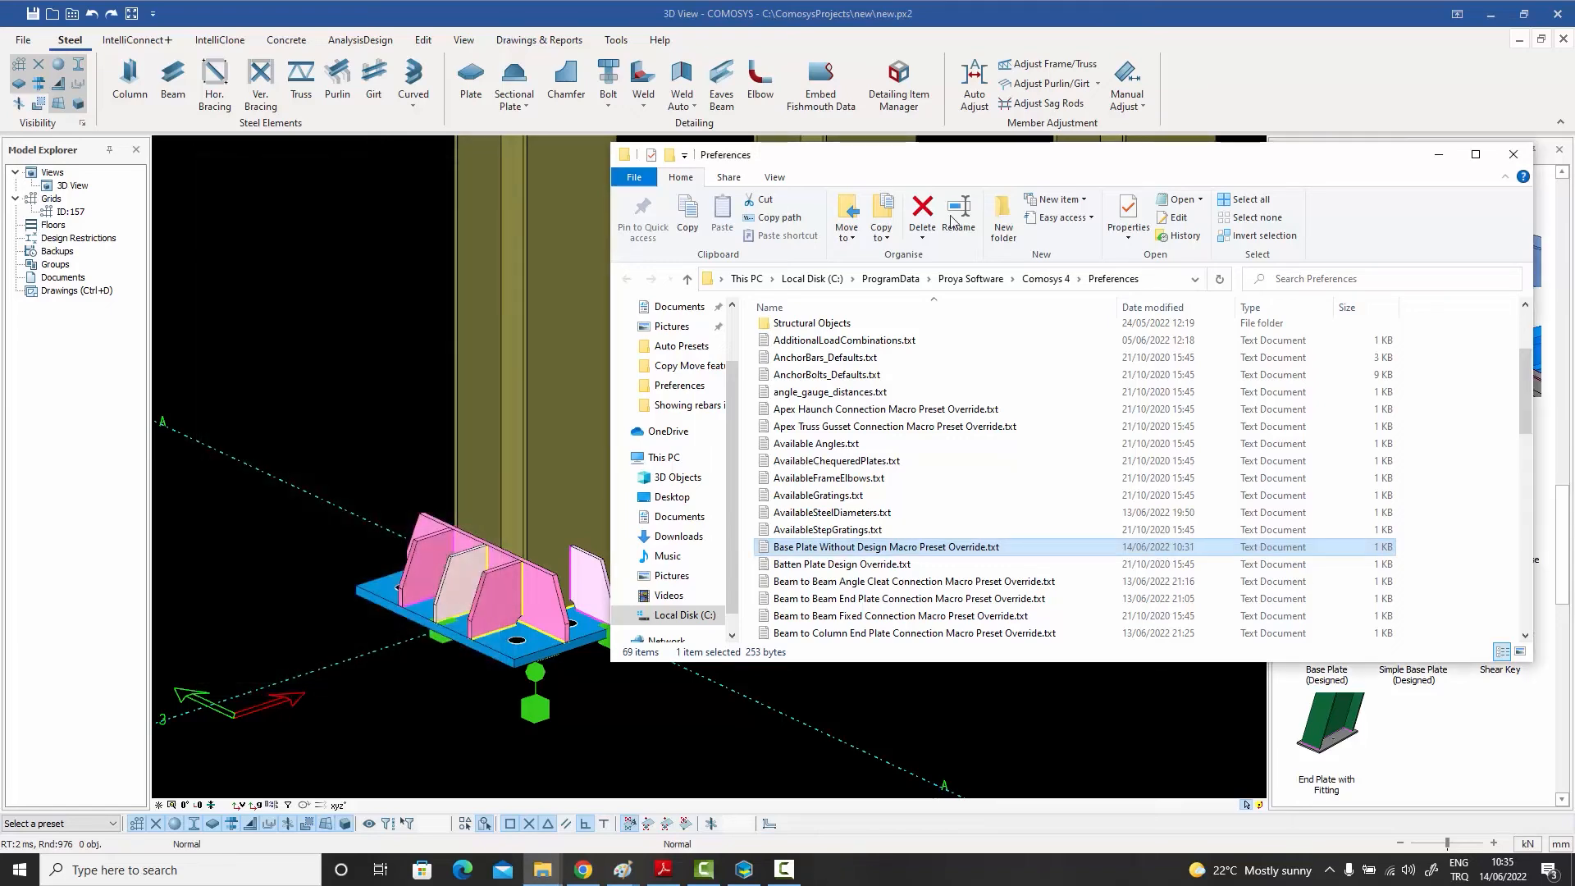
click(1513, 156)
Apply the Base Plate macro to the third column in the row, next to the column with the unstiffened base plate
scroll(697, 376, down, 3)
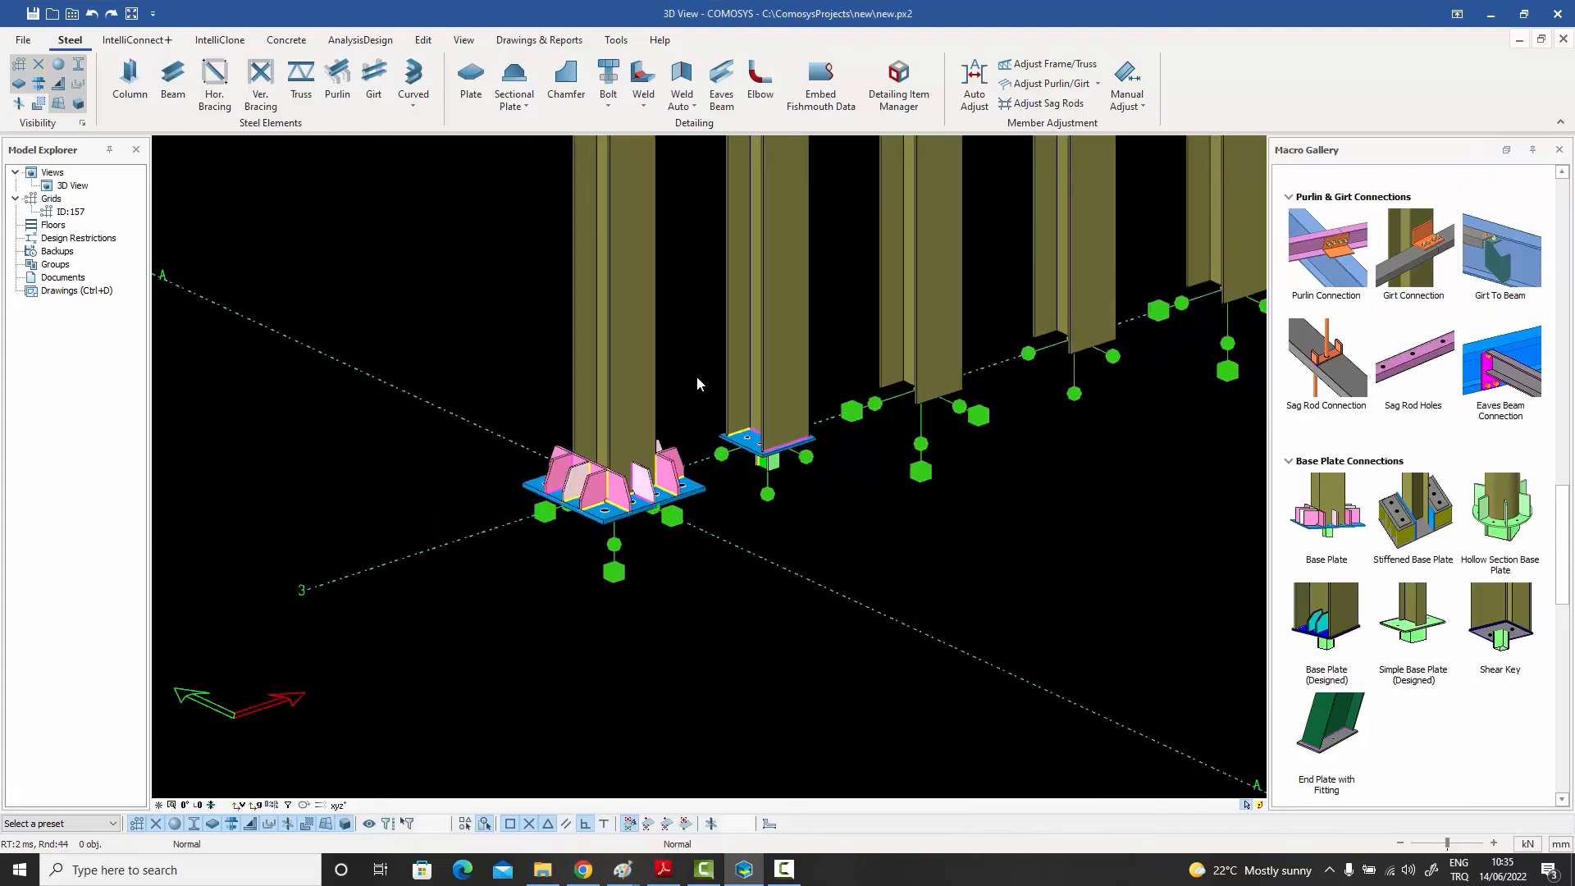
scroll(763, 497, up, 6)
scroll(762, 496, down, 2)
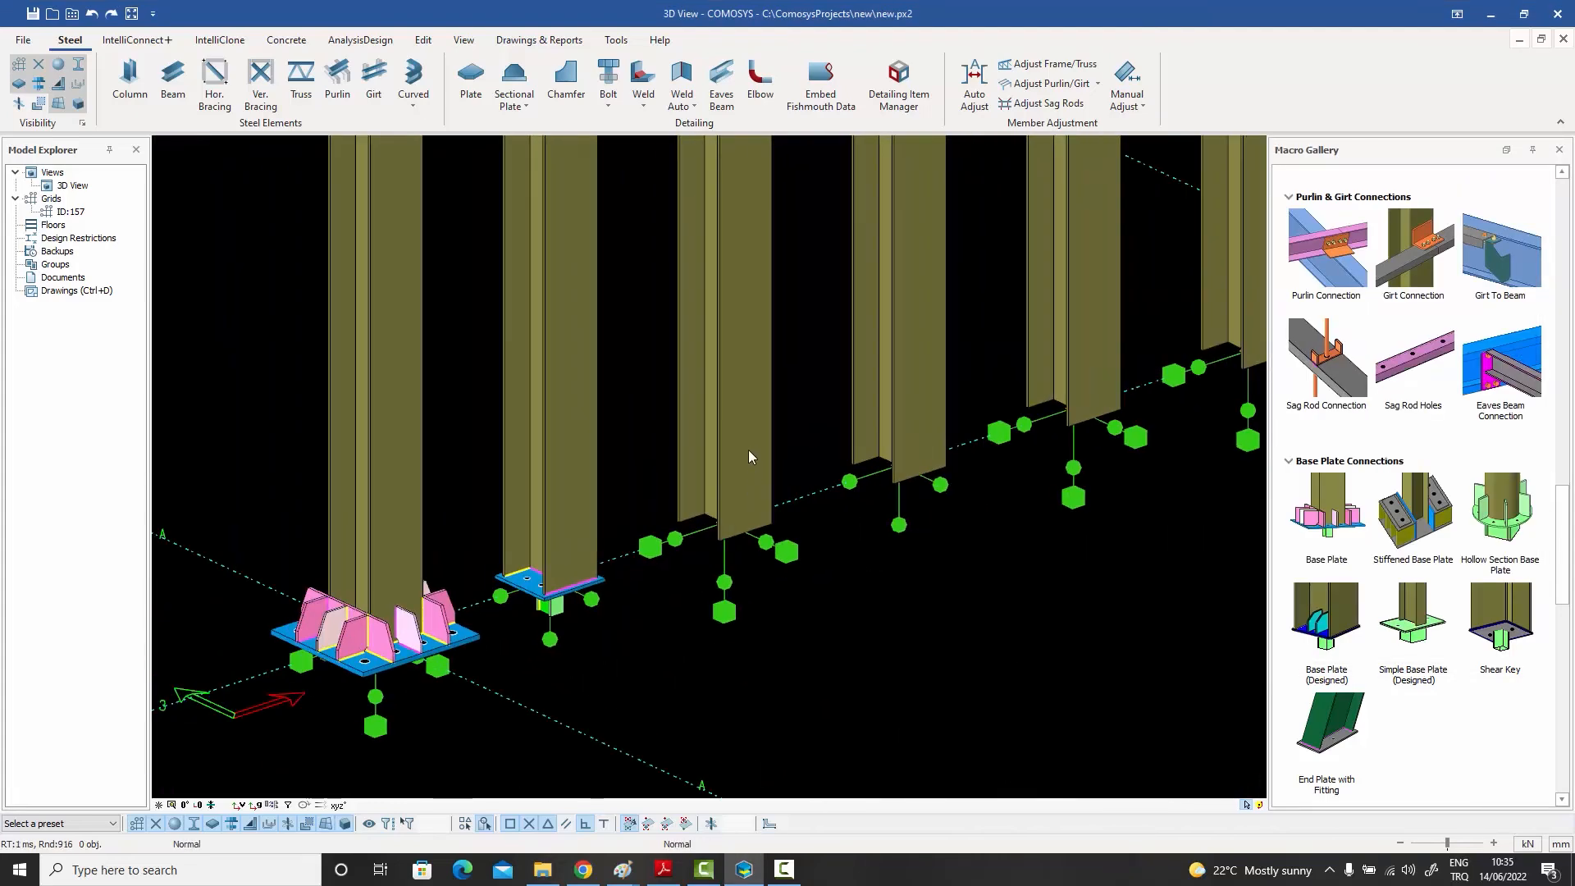
click(748, 448)
click(886, 407)
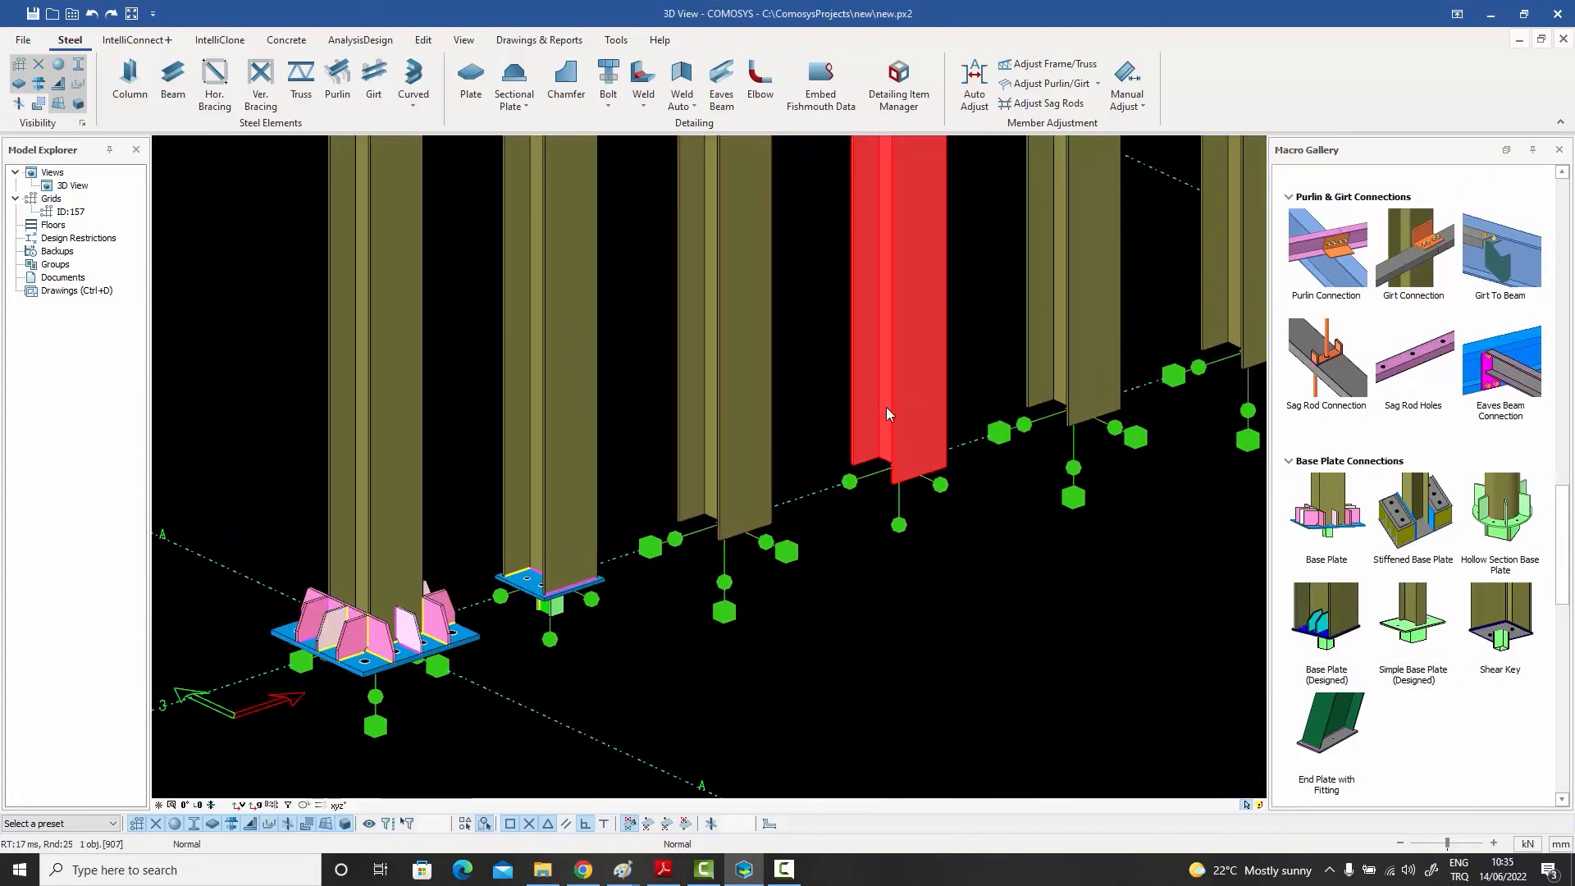
click(745, 597)
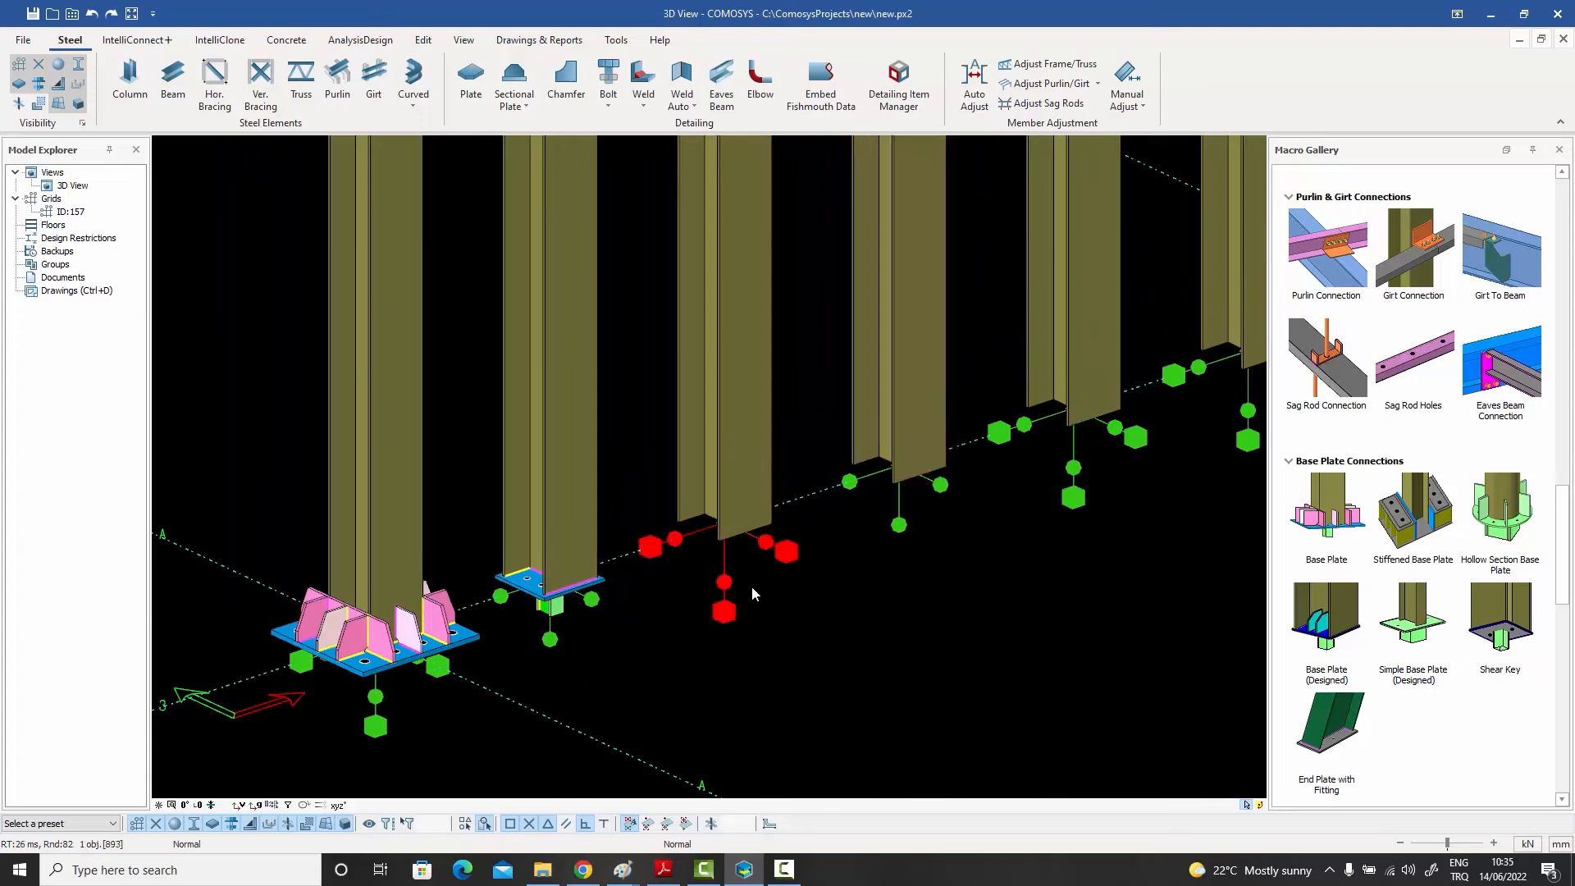
click(1345, 522)
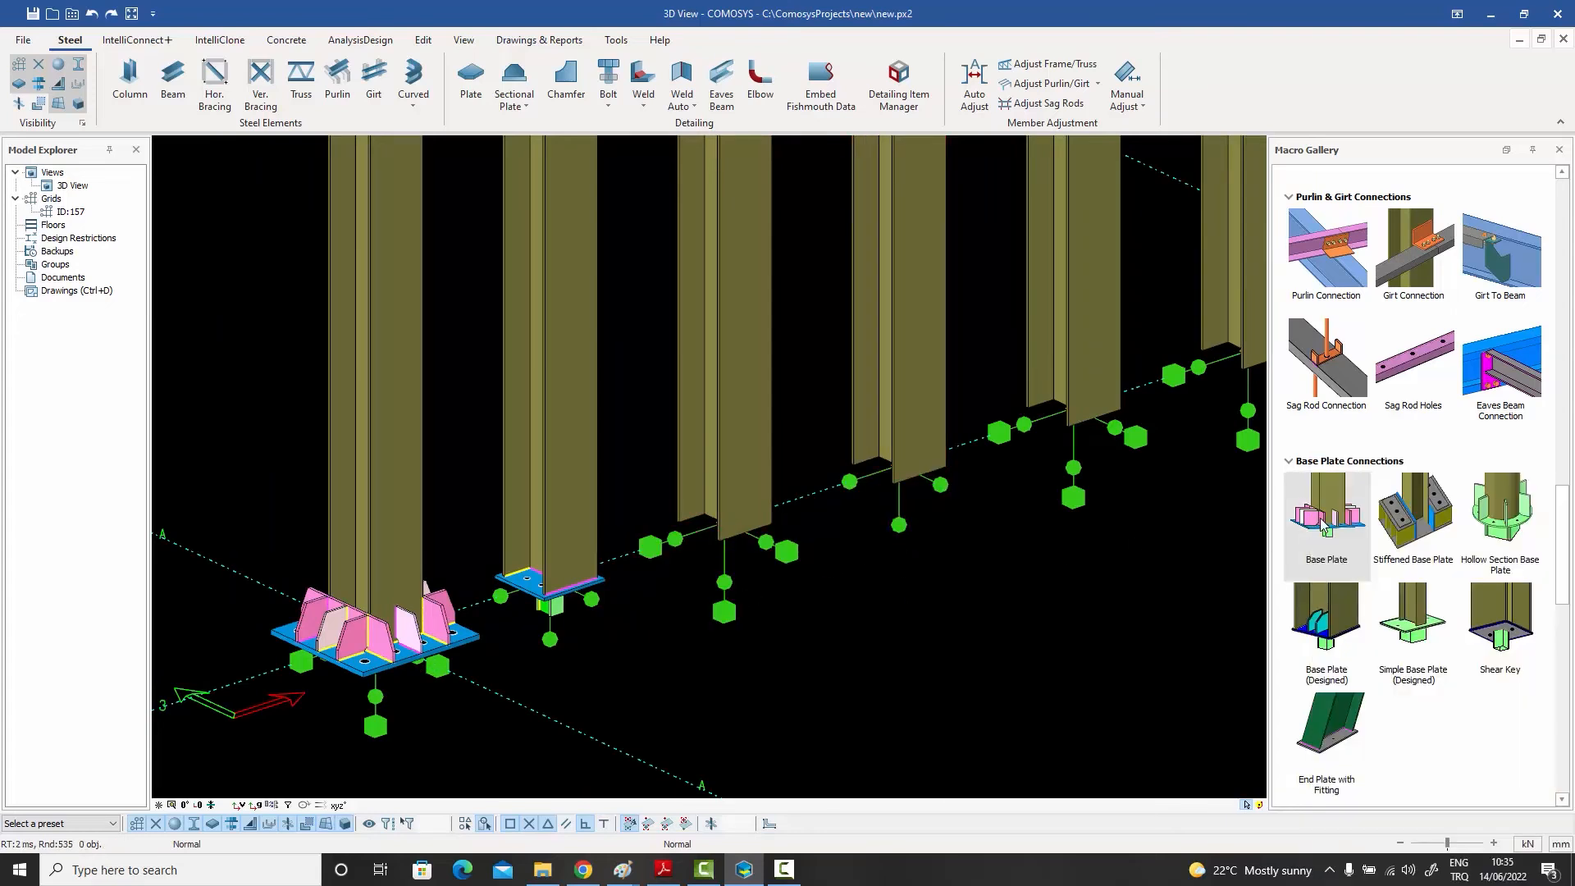
click(738, 415)
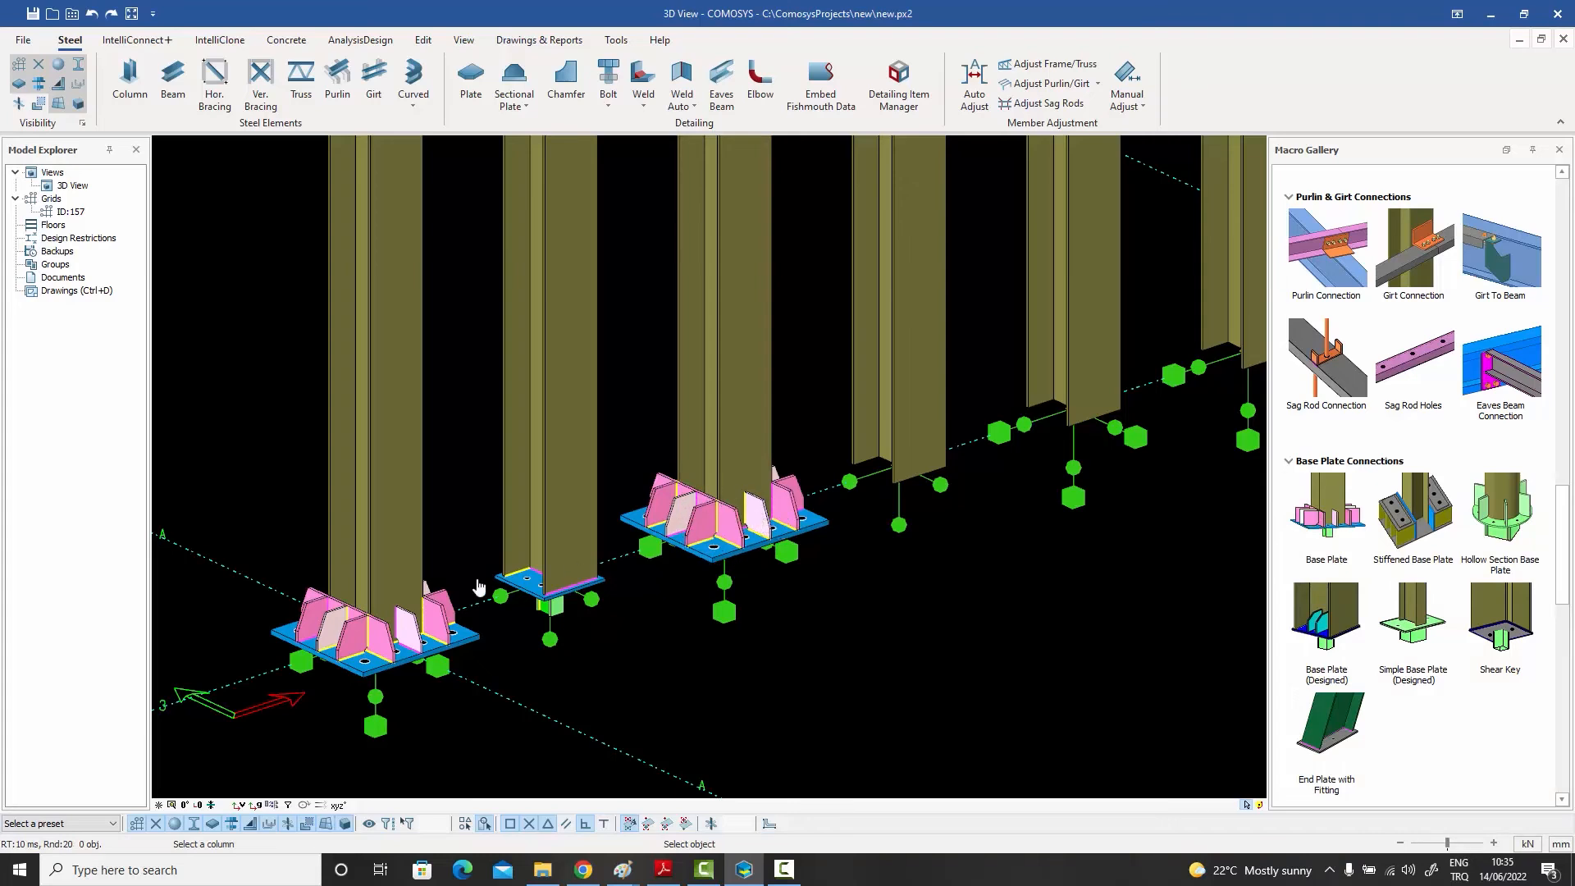
Apply the Base Plate macro to the fourth column in the row, then end the macro command
click(918, 421)
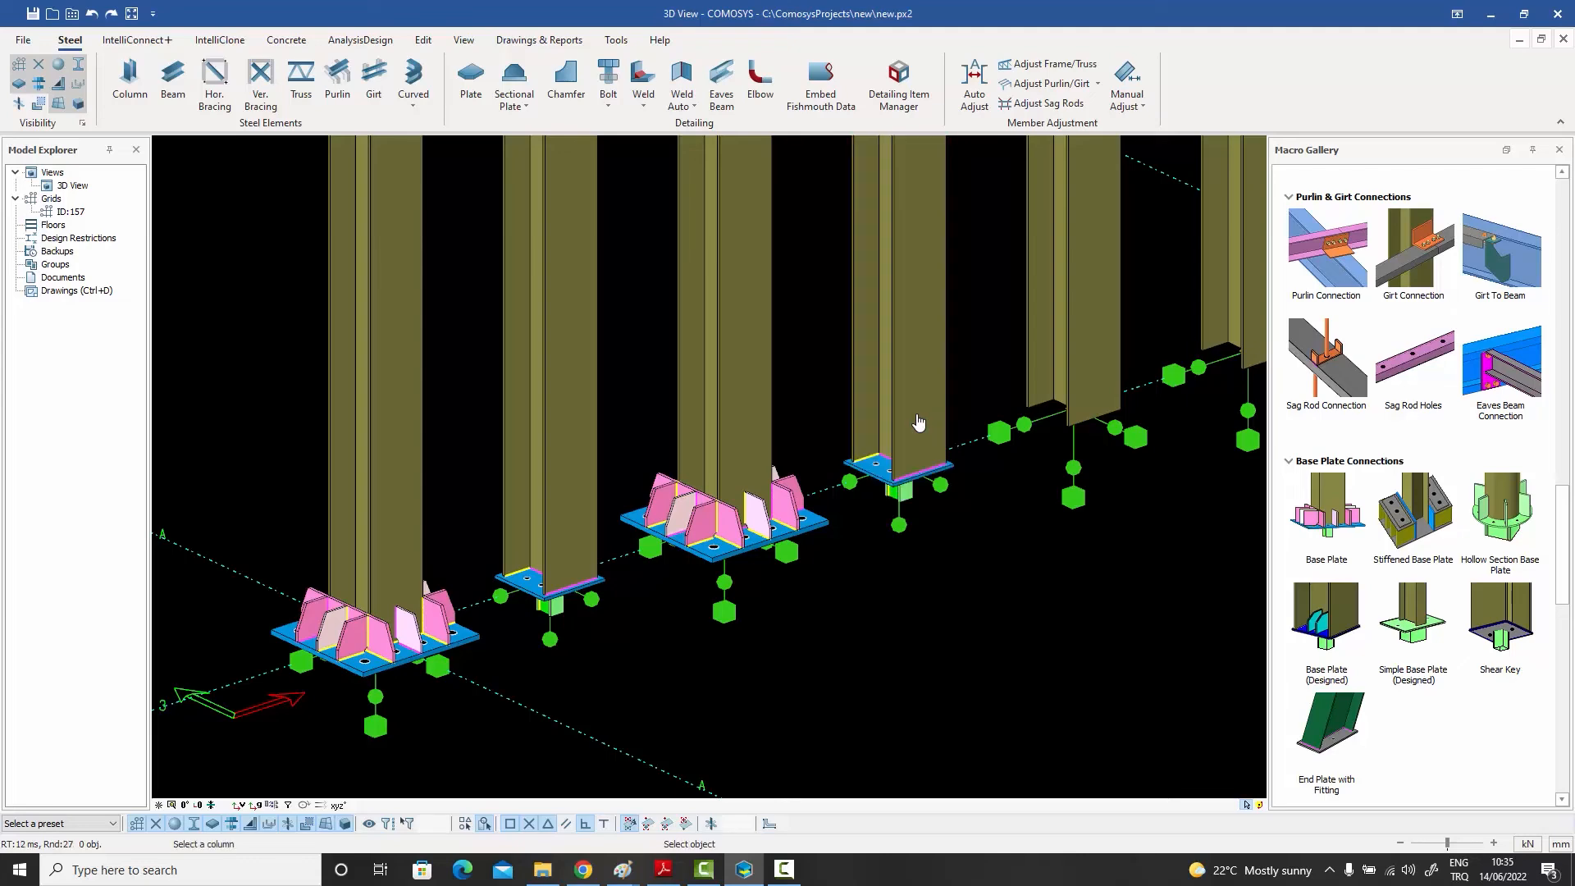
scroll(919, 484, up, 3)
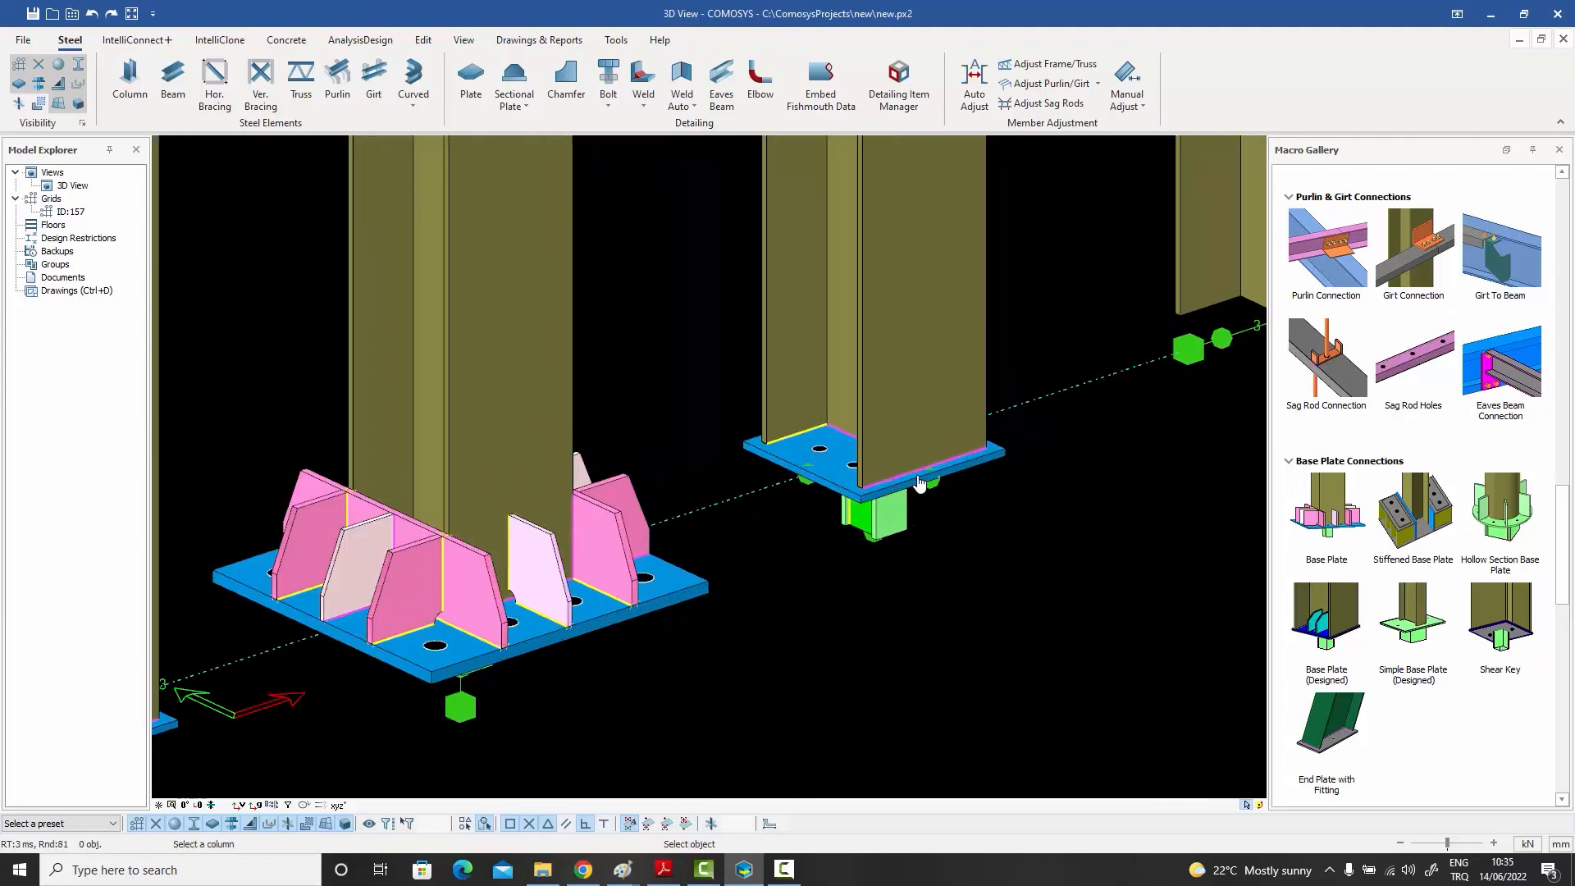
key(Escape)
scroll(831, 535, down, 4)
scroll(754, 502, up, 2)
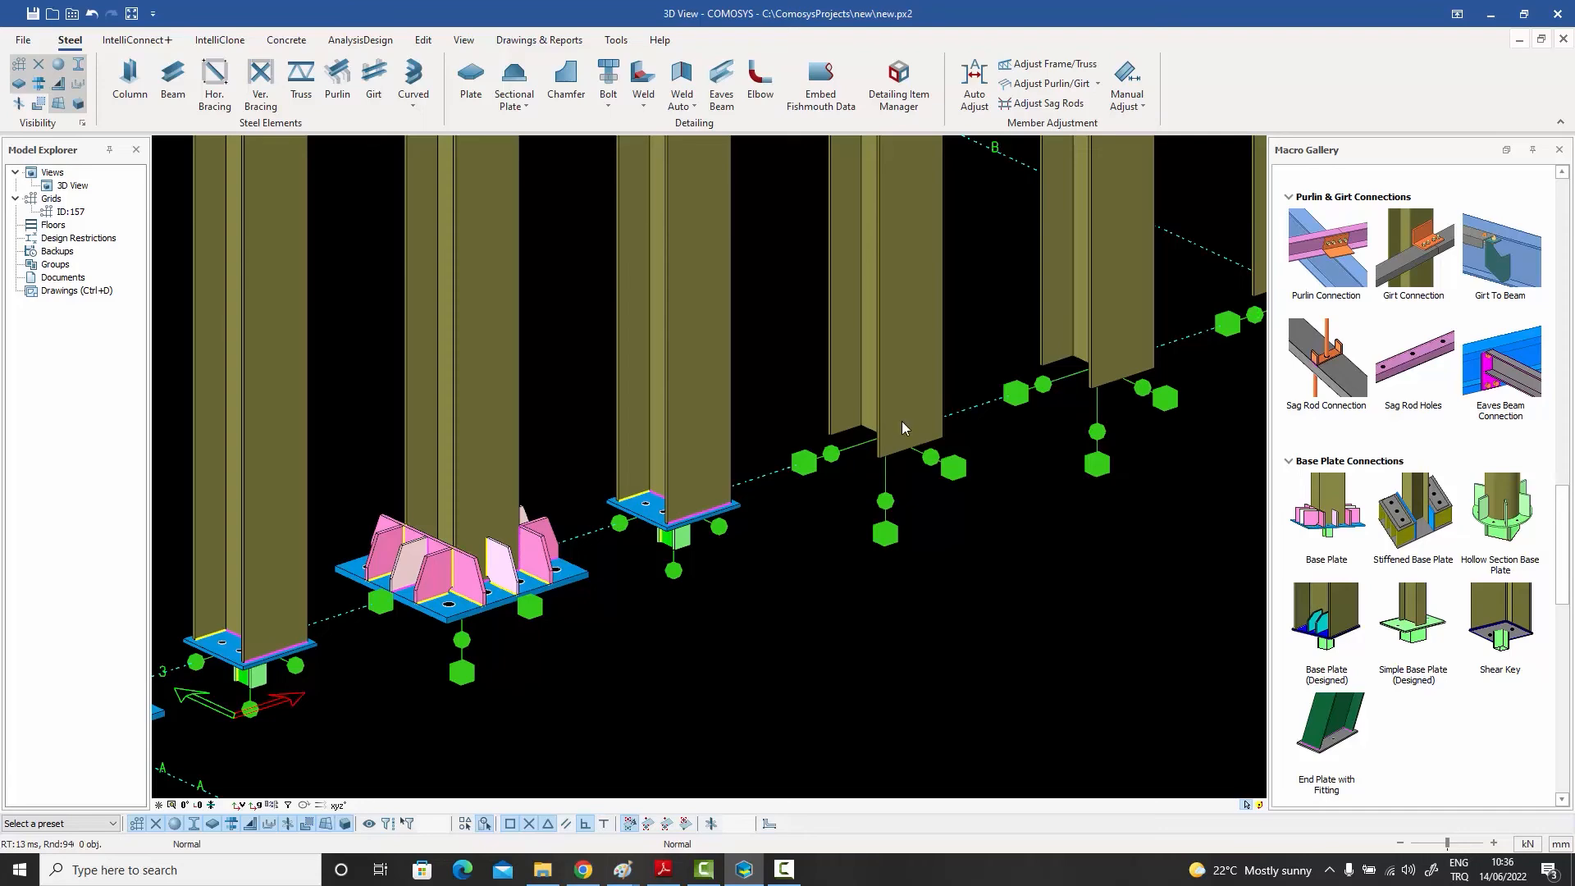
scroll(890, 588, down, 3)
scroll(809, 588, up, 3)
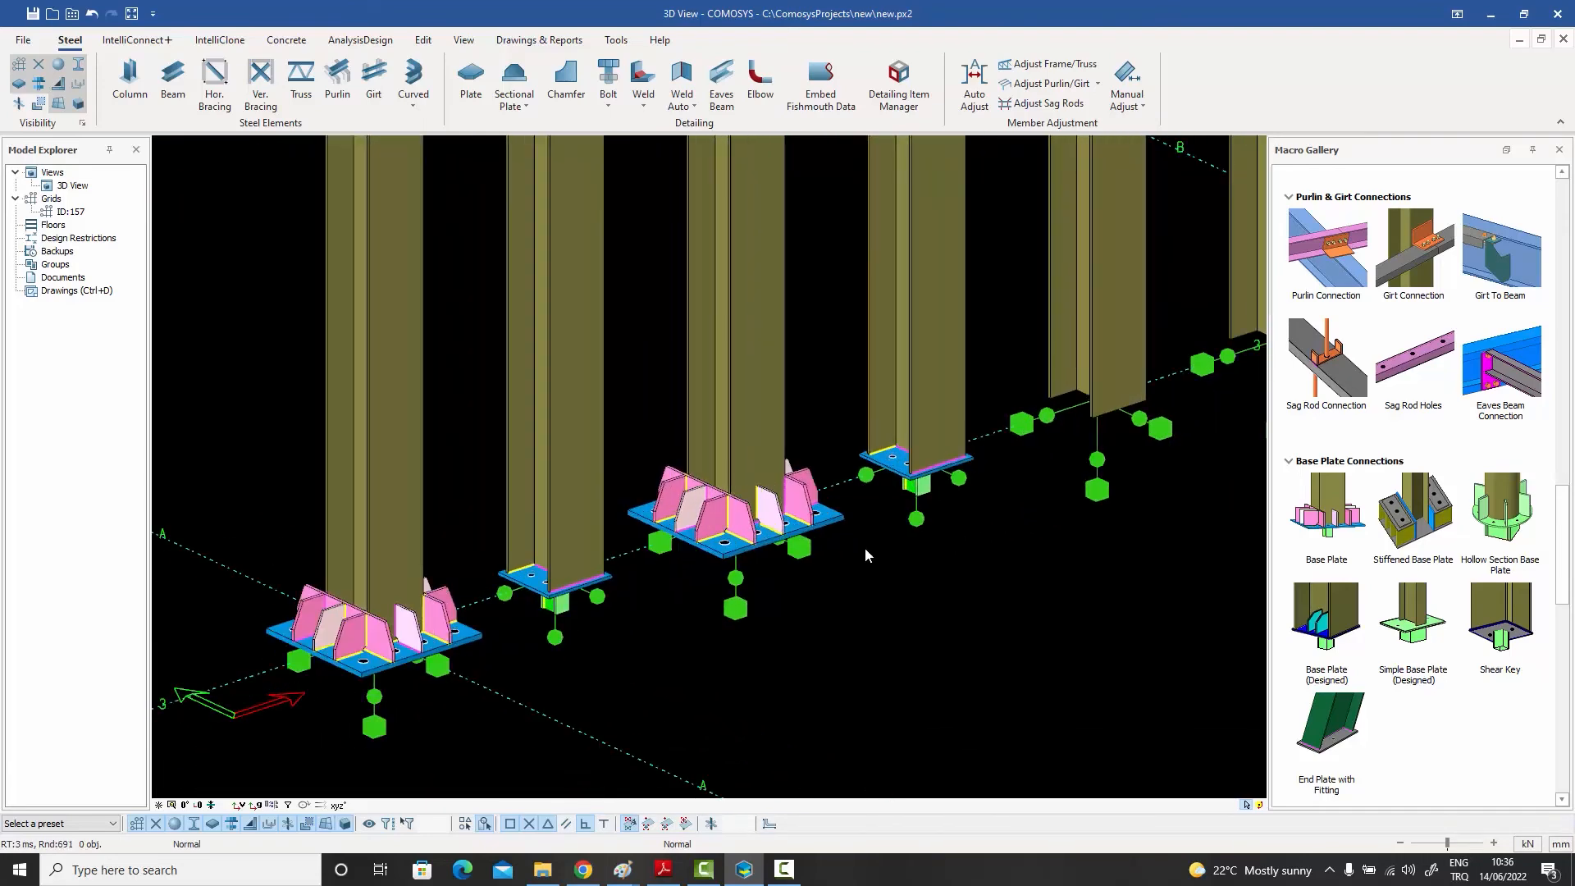
middle_drag(871, 545, 892, 510)
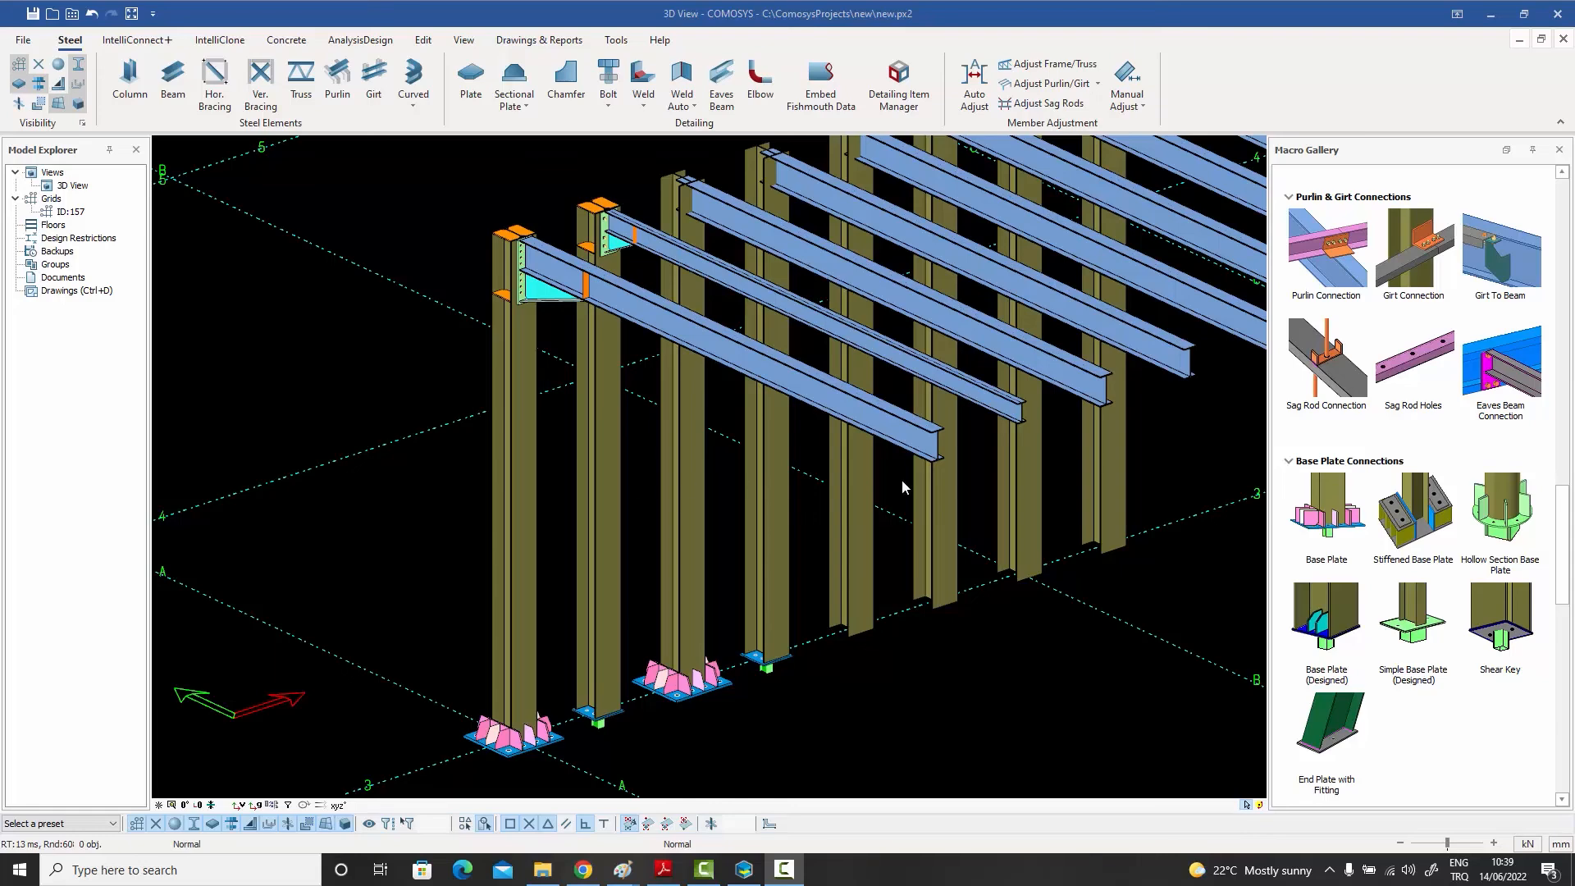
Look through the Beam to Beam Connections and Beam to Column Connections macros in the Macro Gallery
scroll(1446, 402, down, 10)
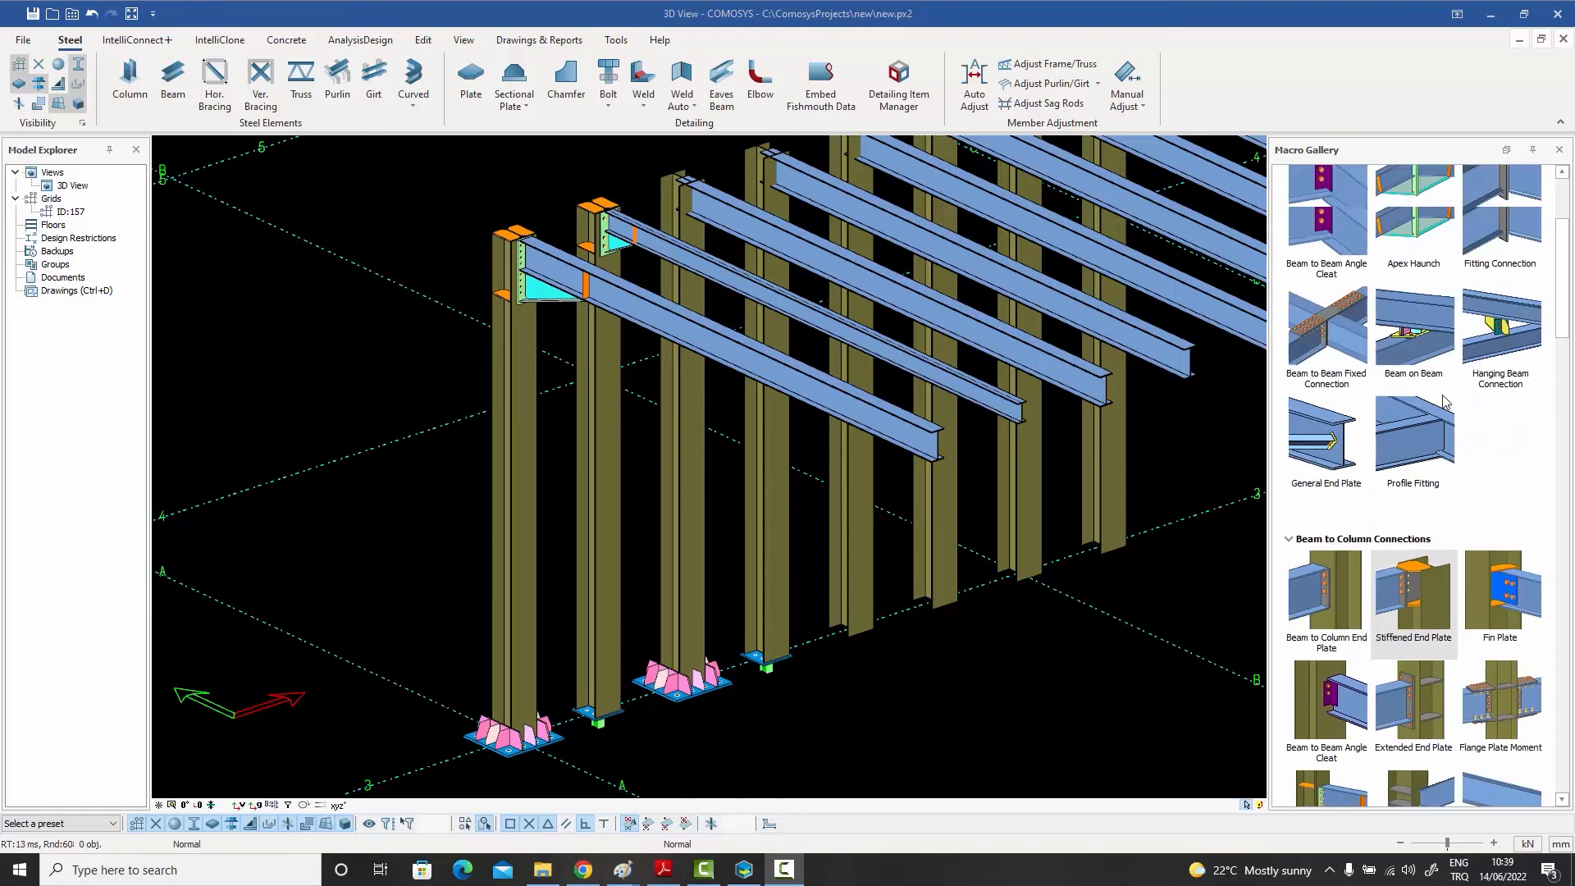
scroll(1446, 402, up, 3)
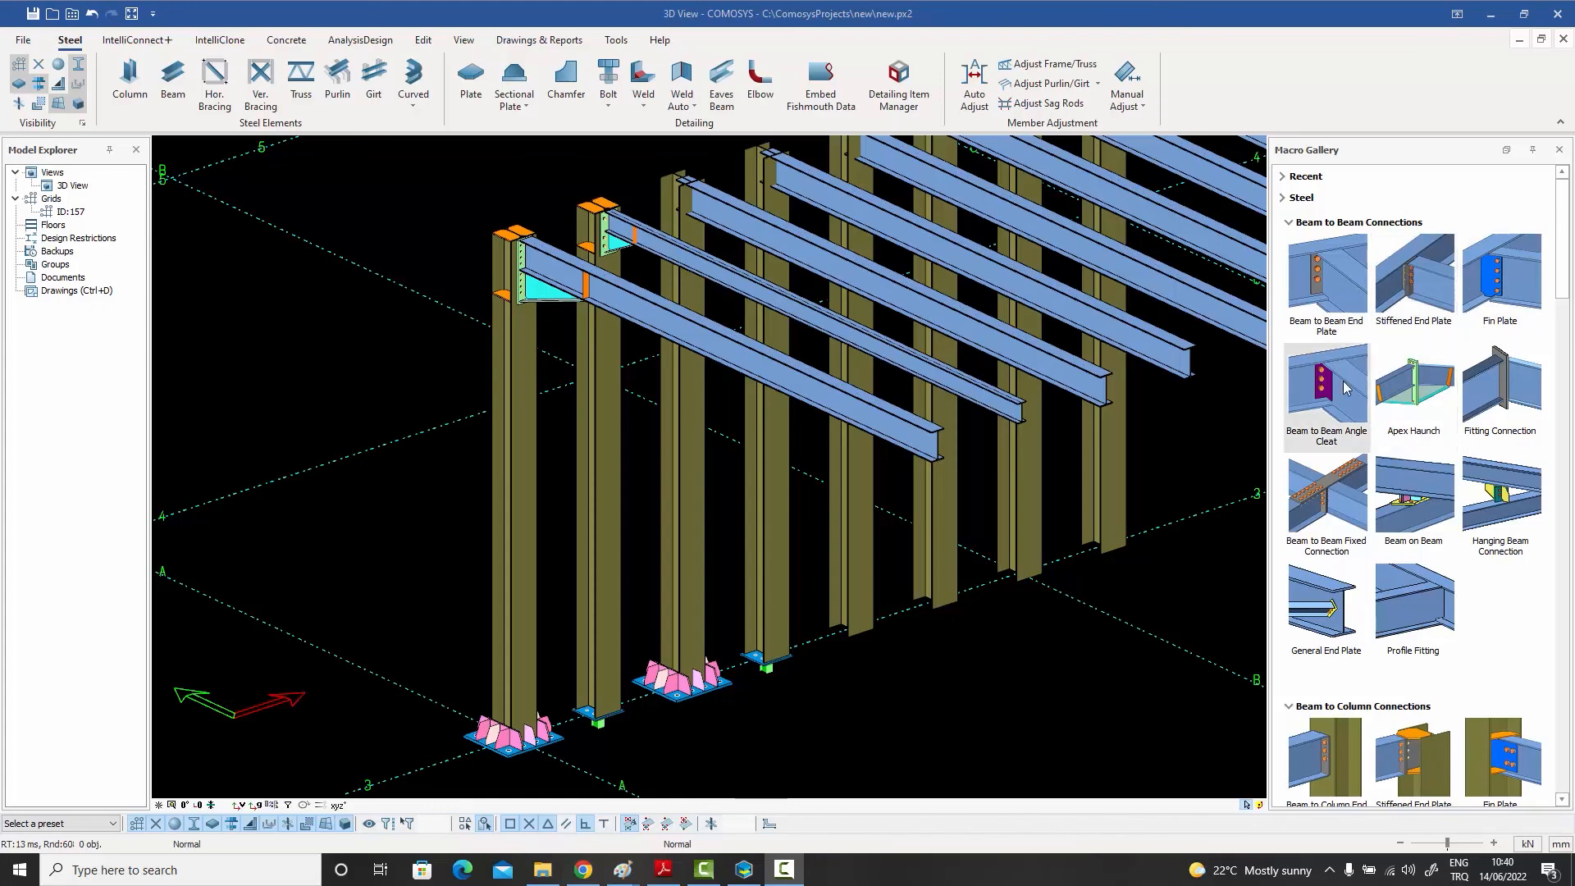
scroll(1432, 398, down, 3)
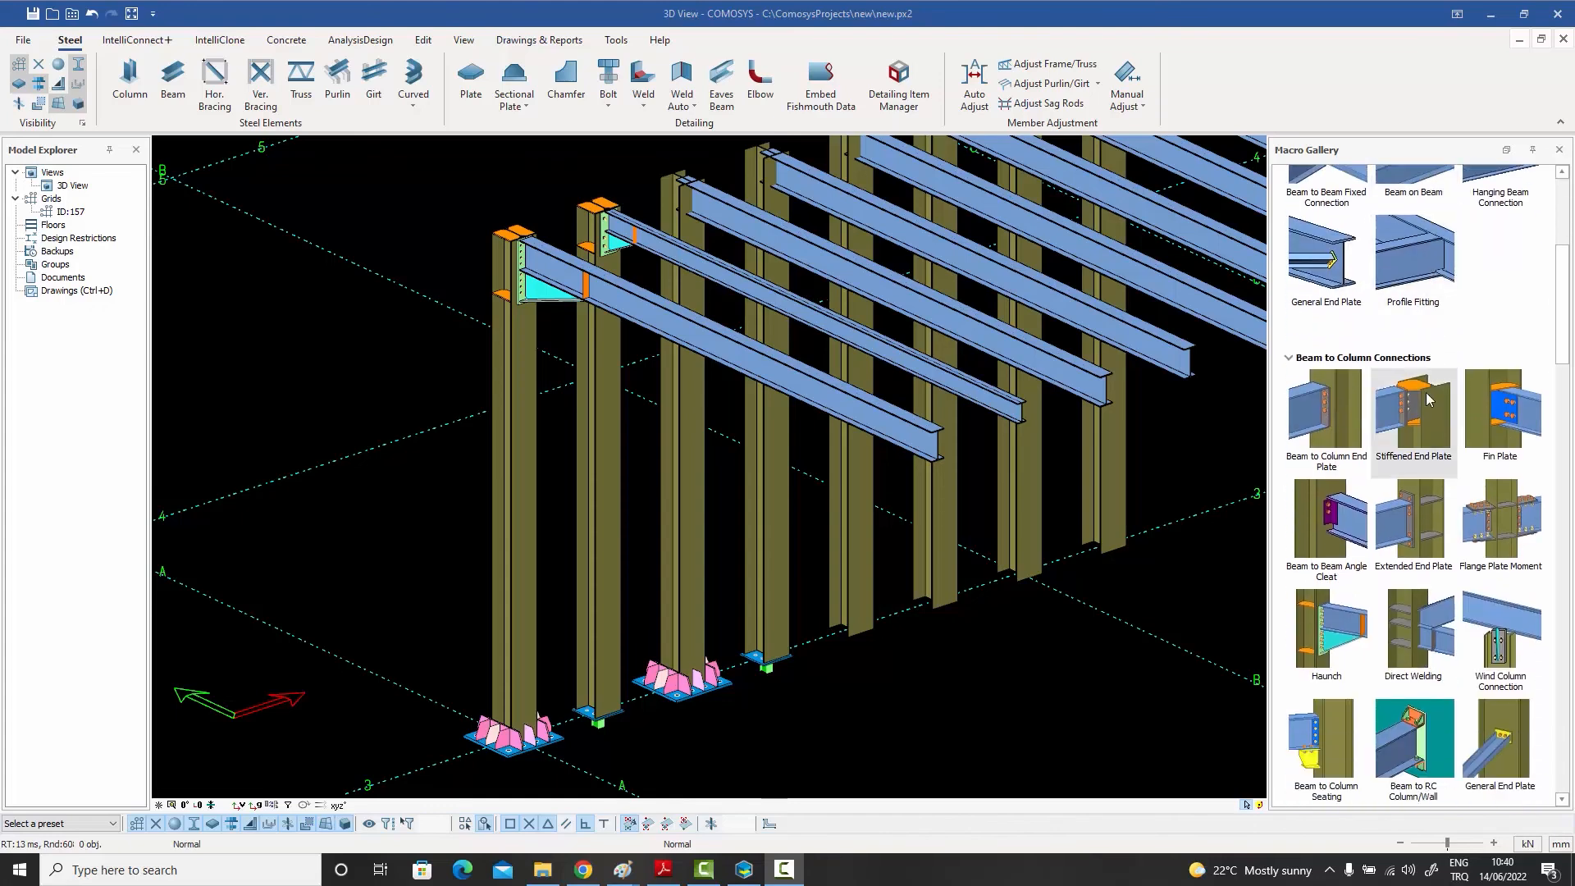
scroll(1425, 534, down, 1)
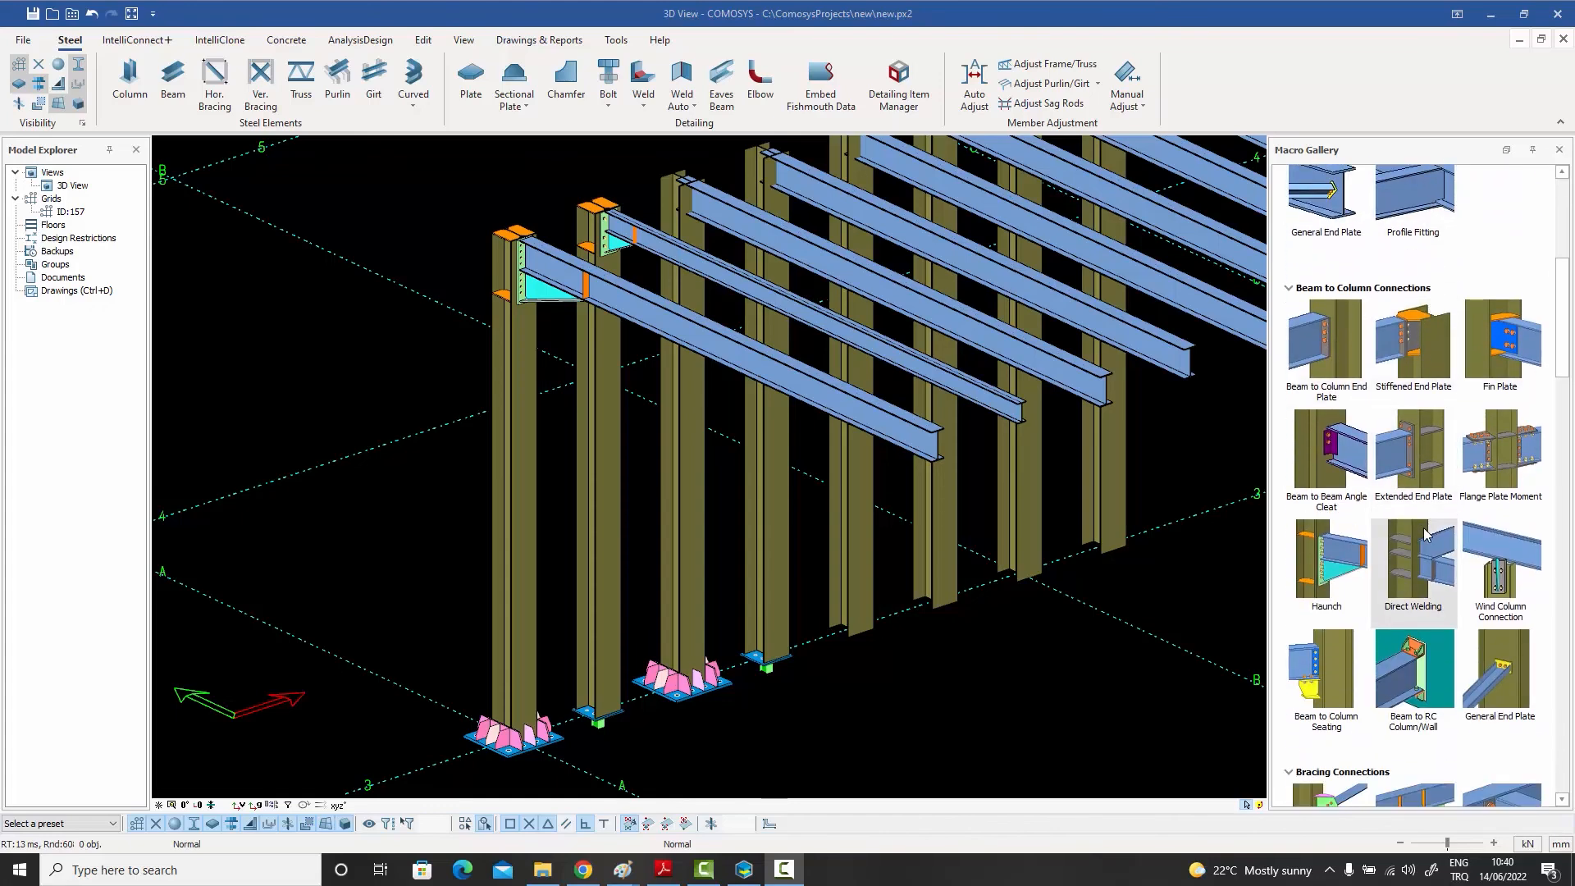